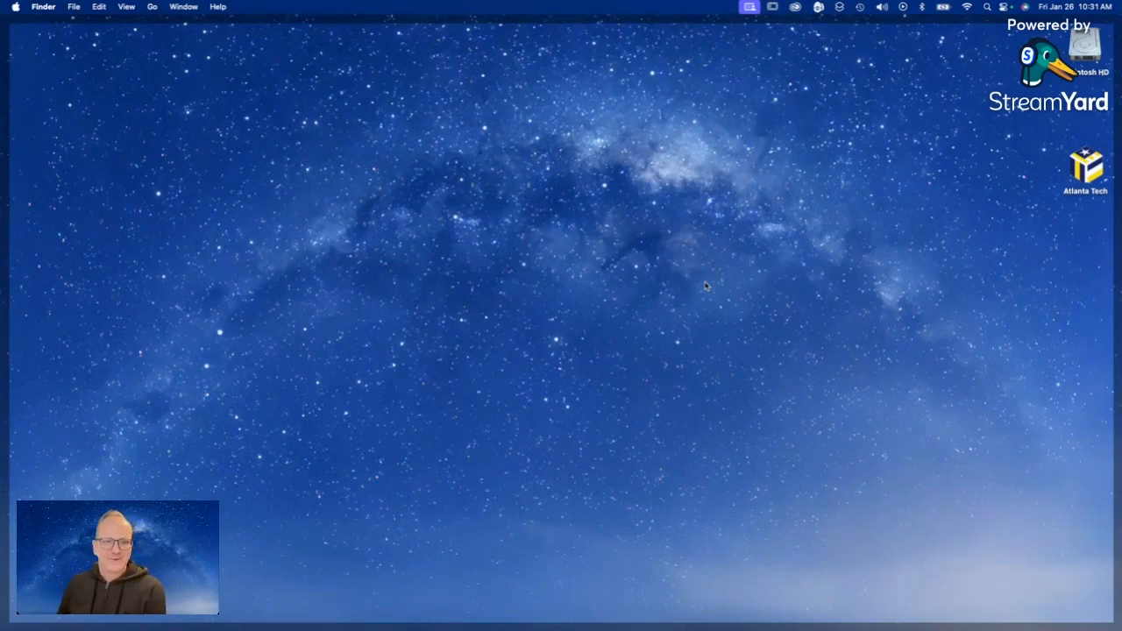
Switch to Adobe Photoshop 2024 and open 04End.psd from the Lesson04 folder.
mouse_move(483, 615)
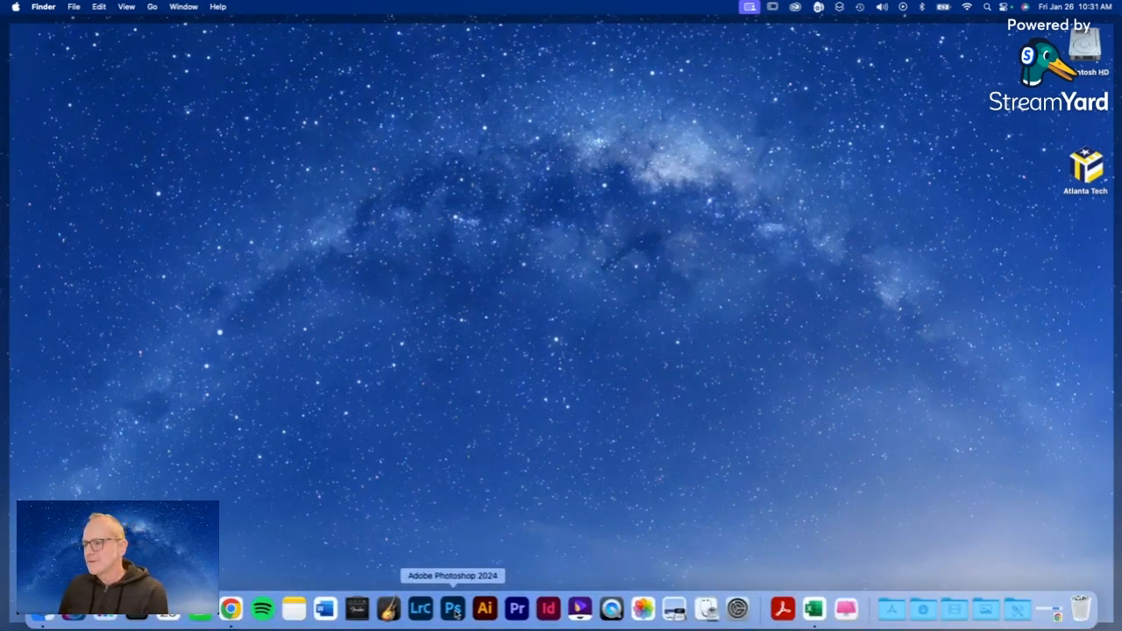
left_click(452, 609)
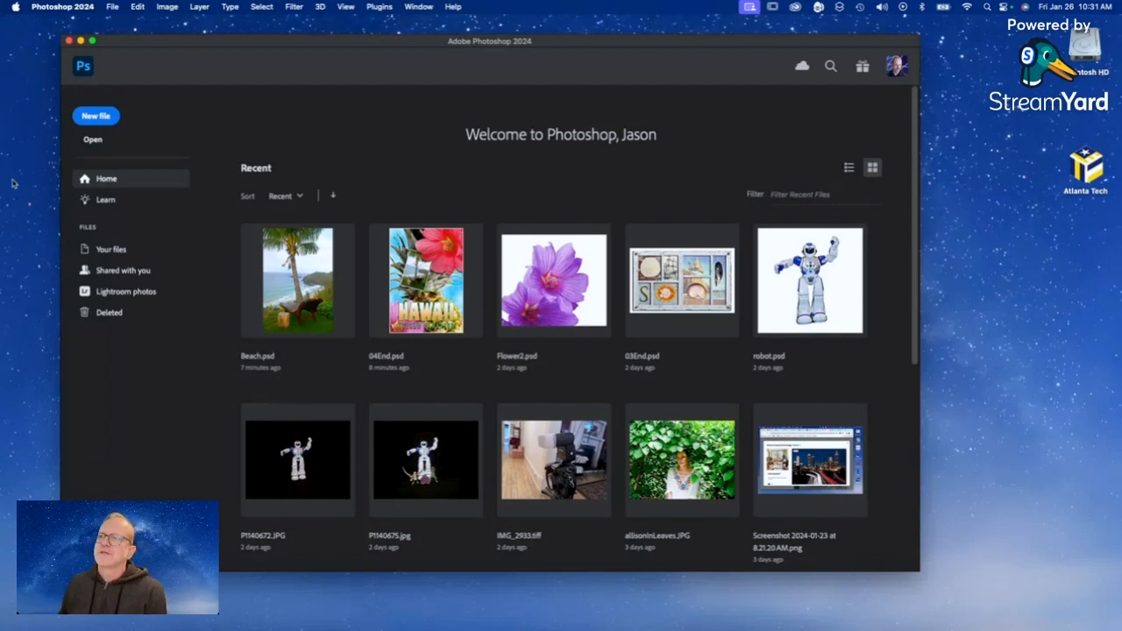
left_click(91, 141)
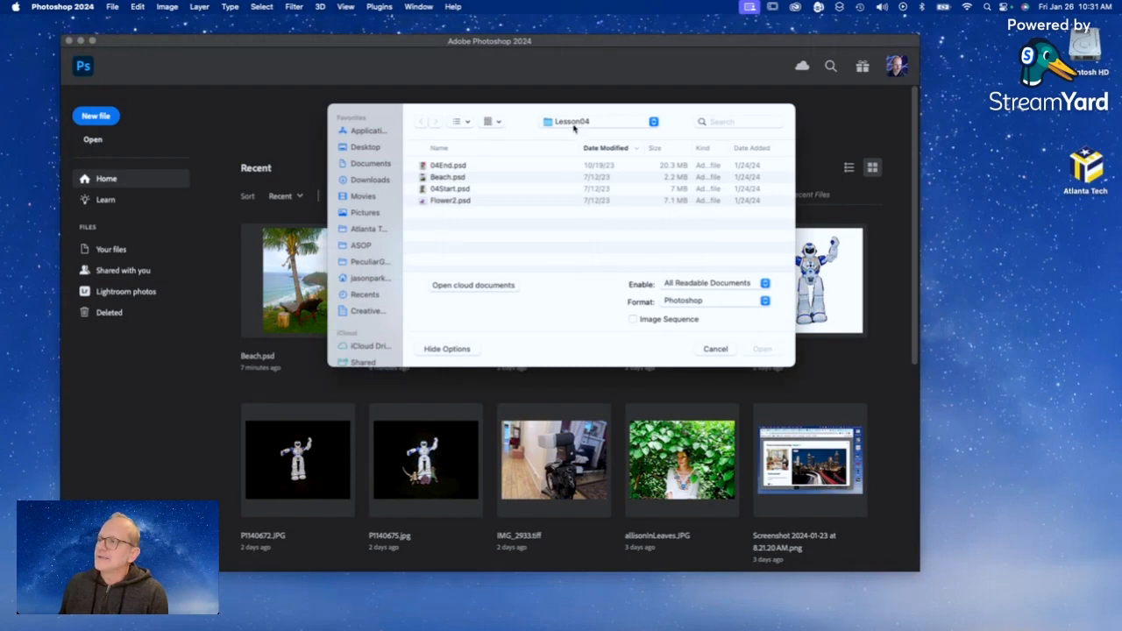
left_click(572, 127)
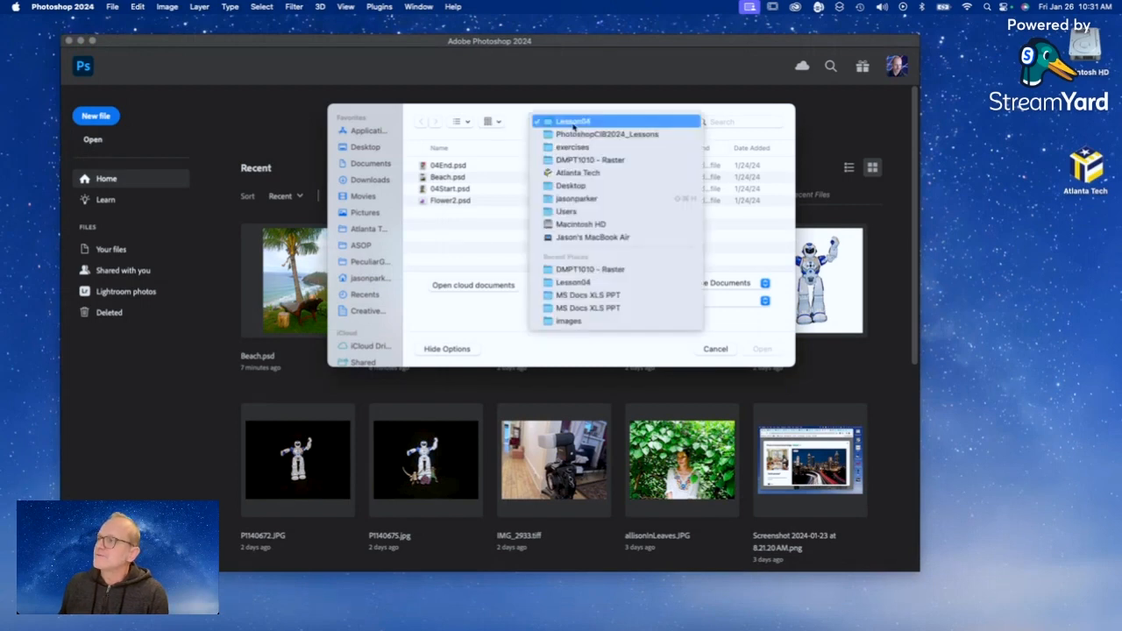
left_click(488, 156)
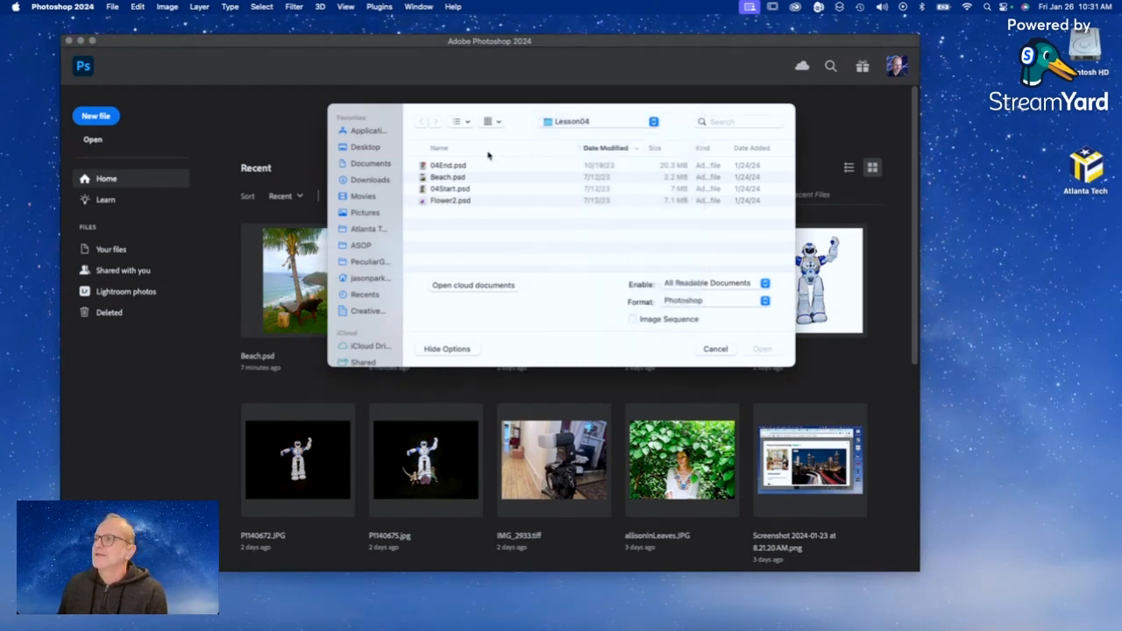
double_click(439, 166)
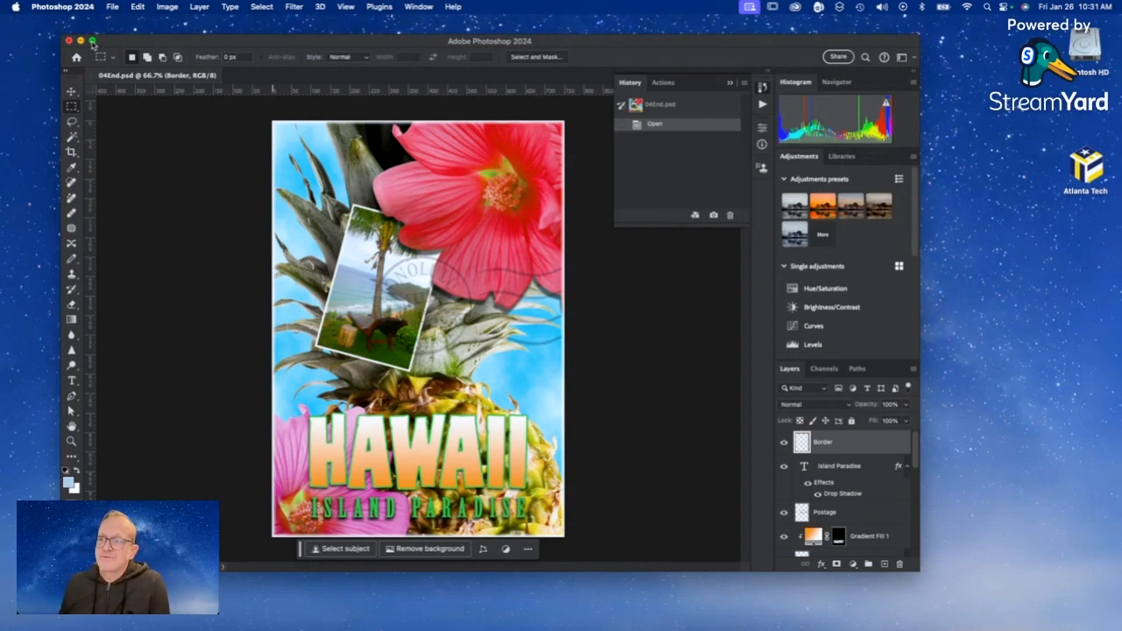
Enlarge the application window to fill the screen and move the contextual task bar clear of the poster.
left_click(92, 41)
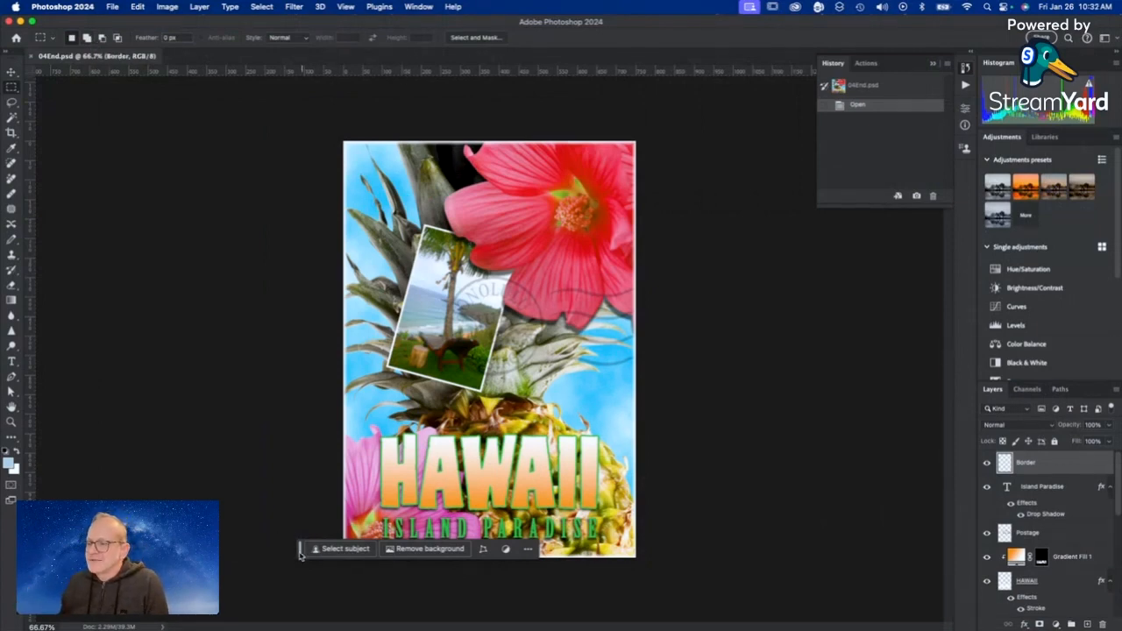
left_click_drag(300, 549, 45, 584)
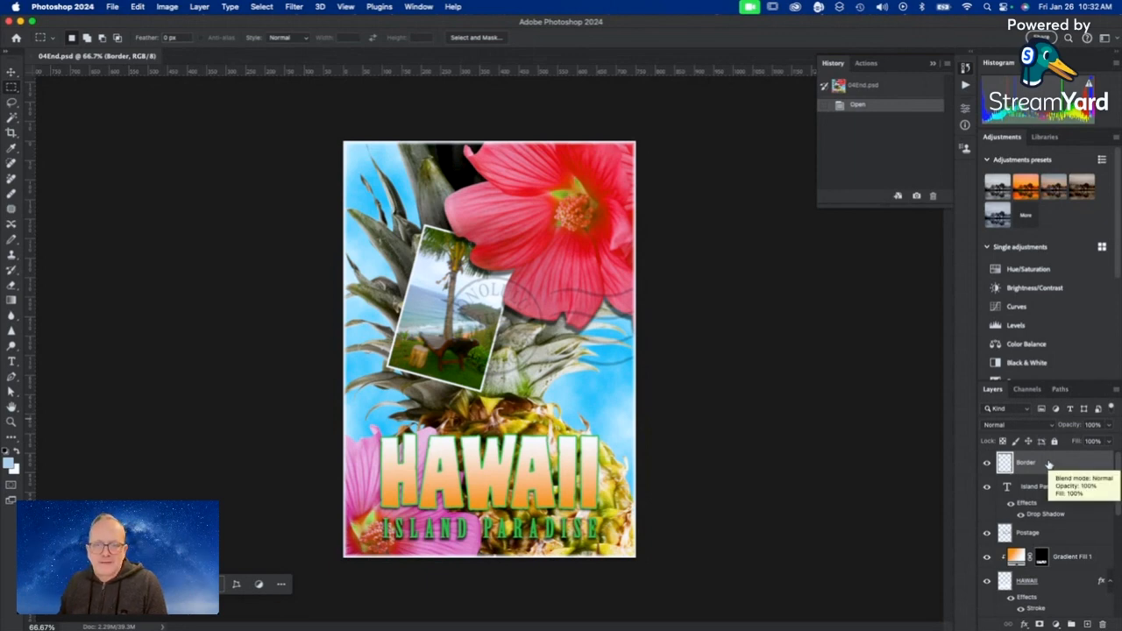
Examine the poster's layer stack, hiding and reshowing the Clouds, Pineapple and Pineapple copy layers to check what each contributes.
key("alt+comma")
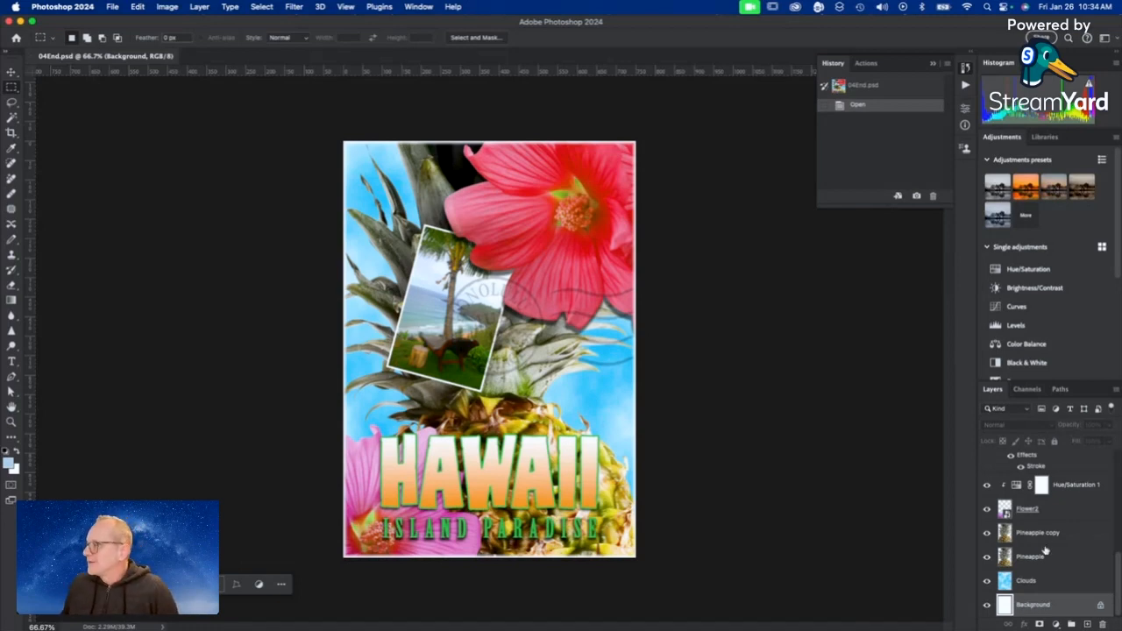
scroll(1056, 532, "up", 4)
scroll(1056, 532, "down", 4)
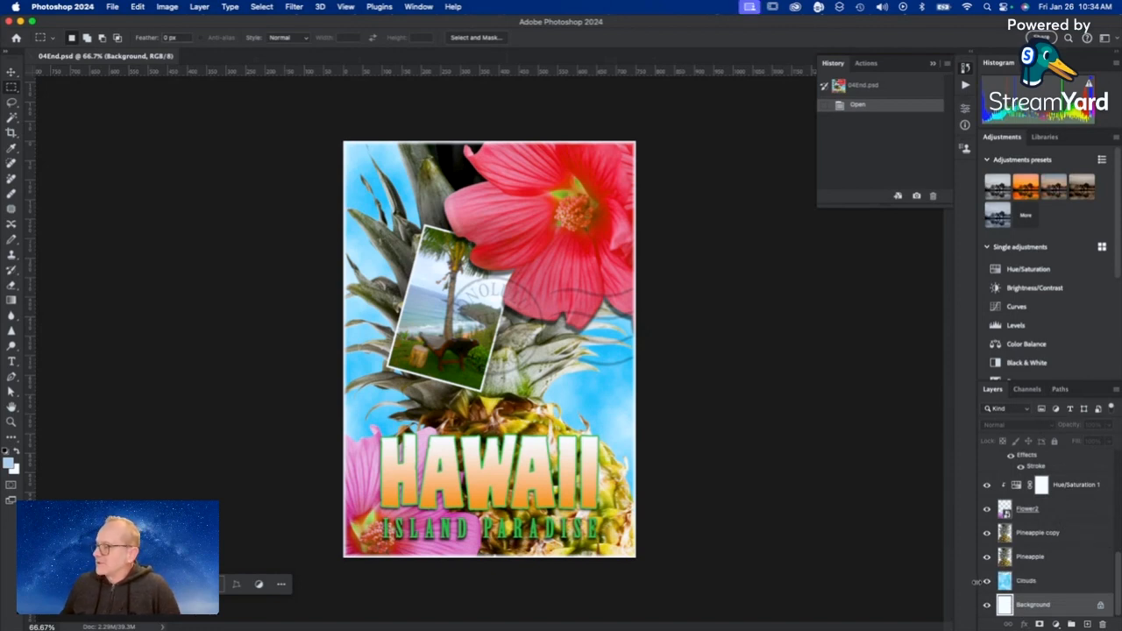
left_click(986, 581)
left_click(987, 581)
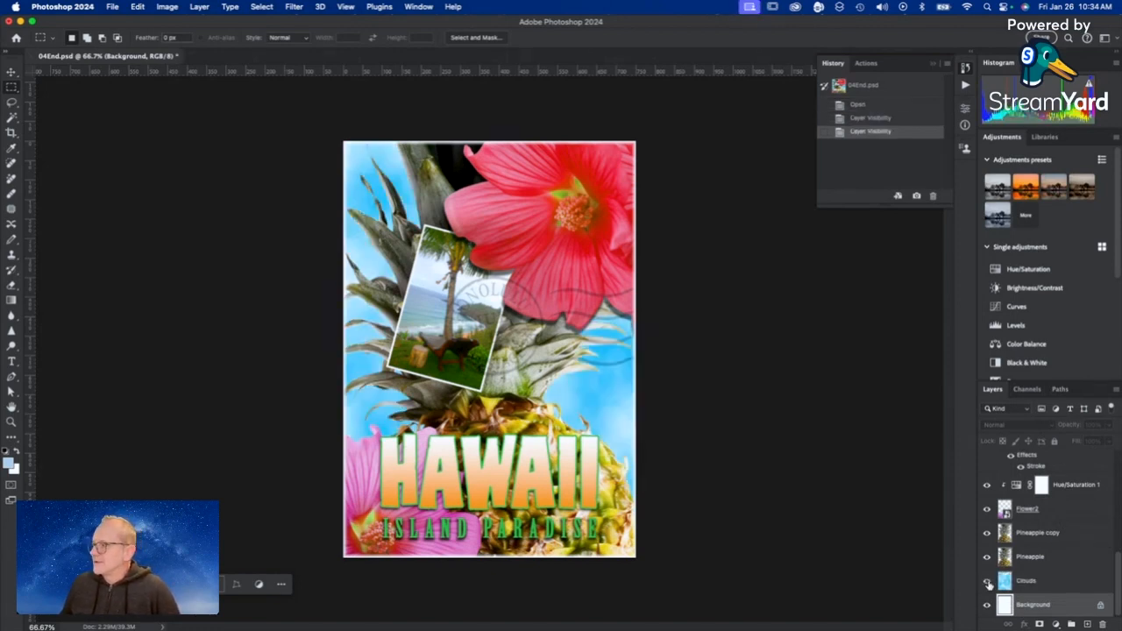
left_click(987, 558)
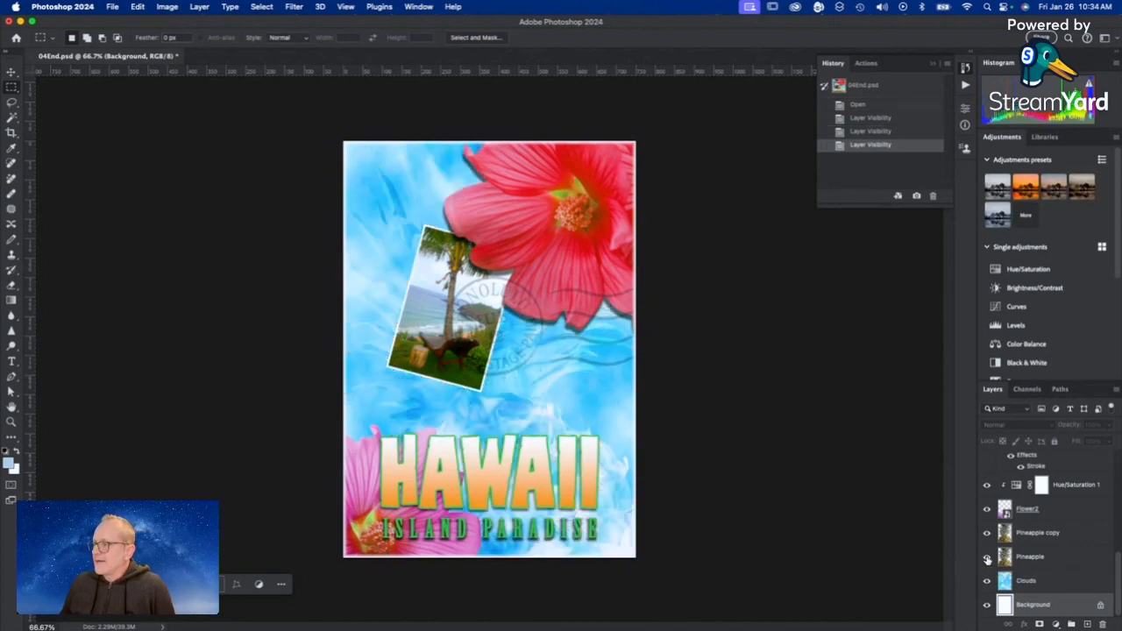
left_click(987, 558)
left_click(987, 533)
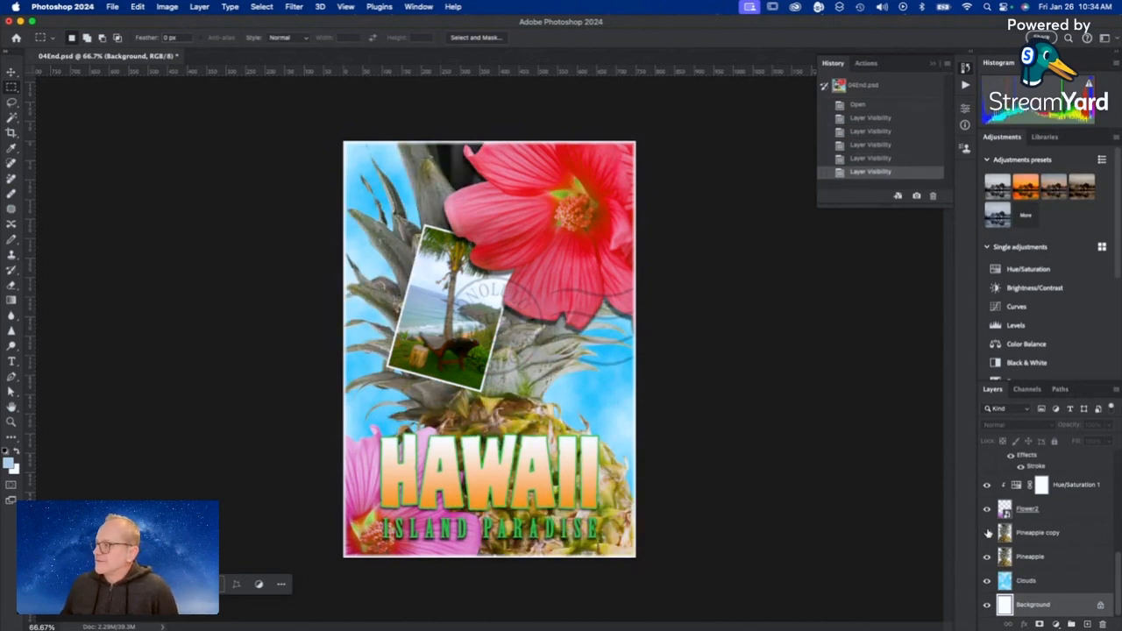
left_click(987, 534)
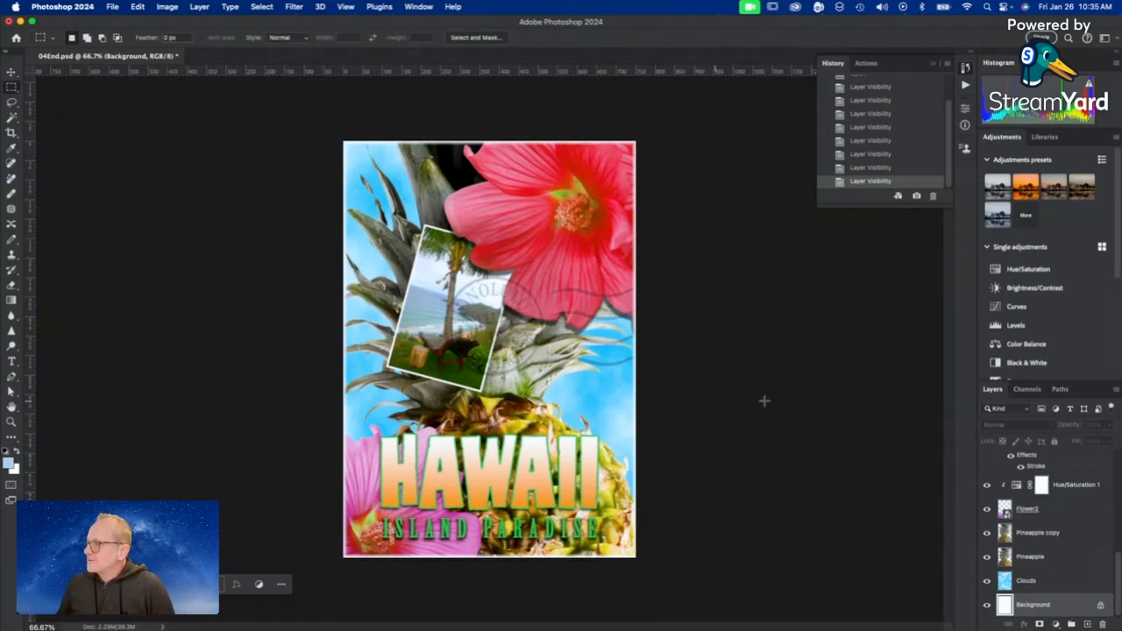
scroll(1049, 523, "up", 5)
scroll(1043, 522, "down", 2)
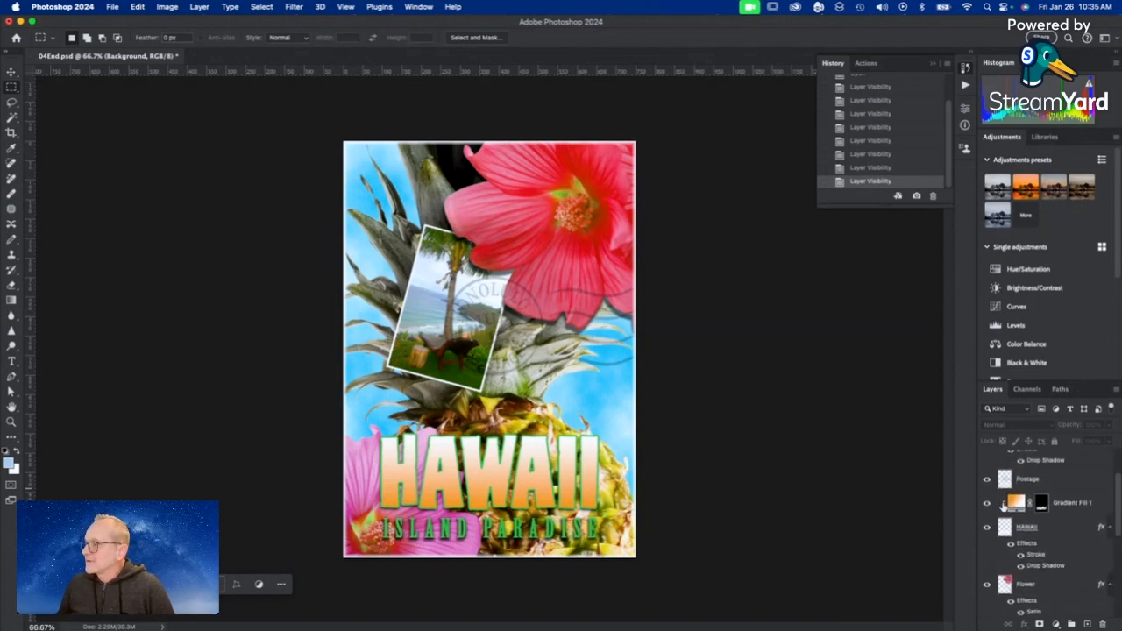
scroll(1034, 530, "down", 3)
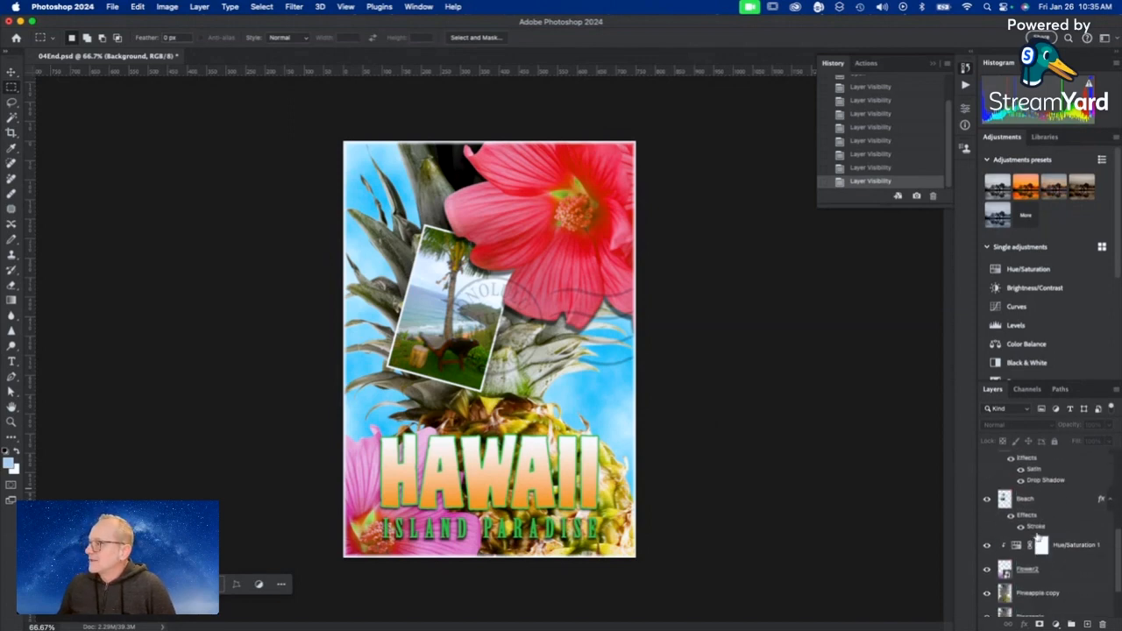
scroll(1038, 529, "up", 5)
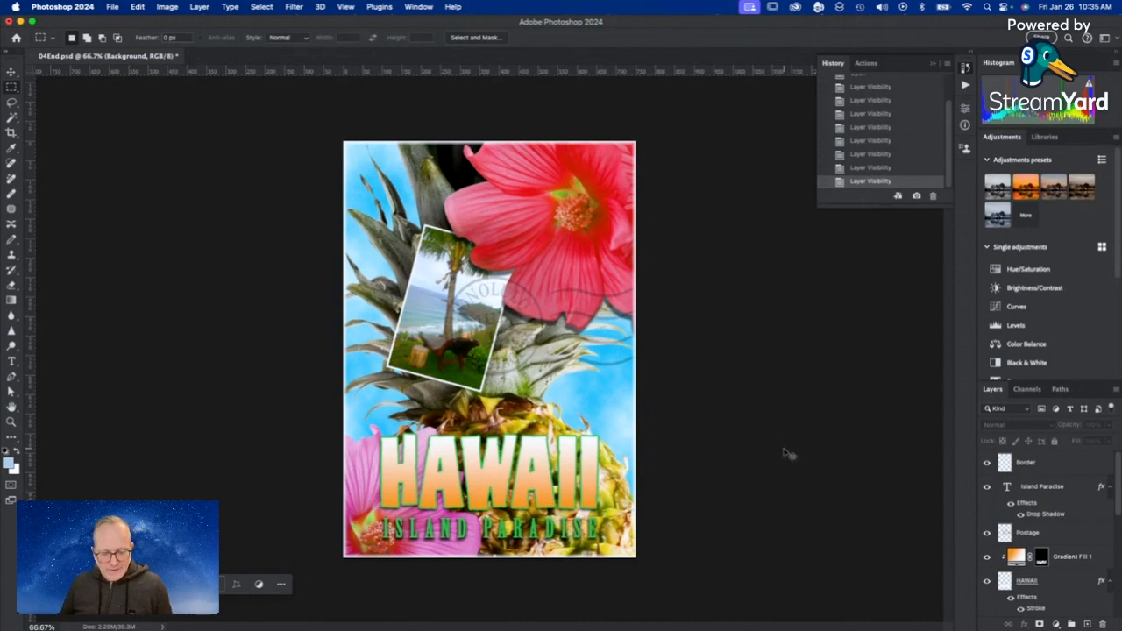
Close 04End.psd without saving and open 04Start.psd from the Lesson04 folder.
key("super+w")
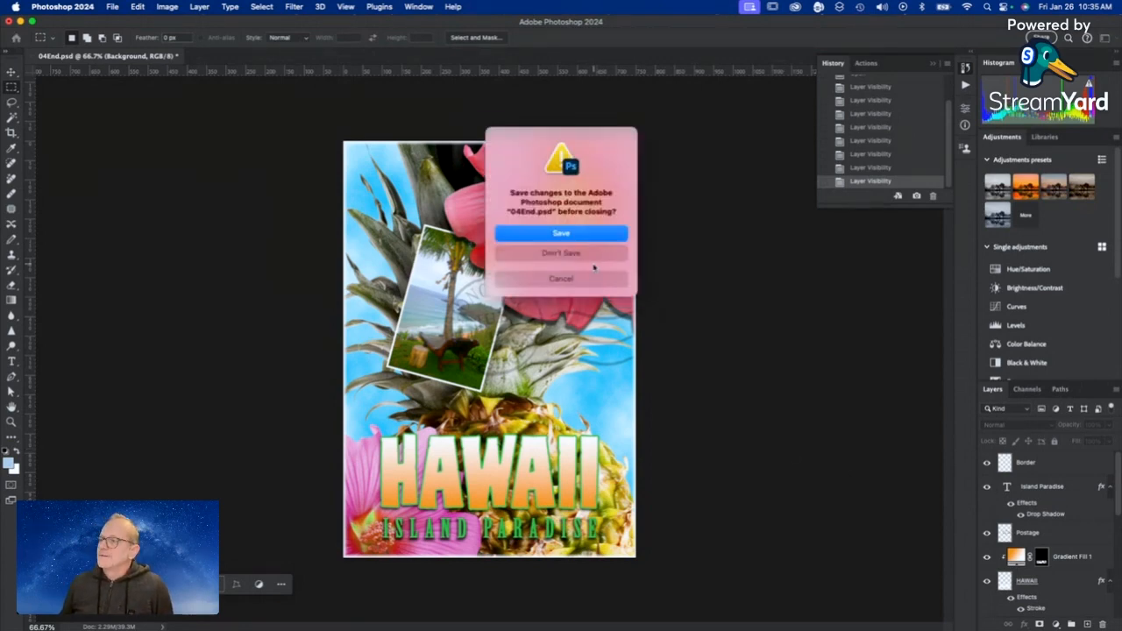
left_click(586, 256)
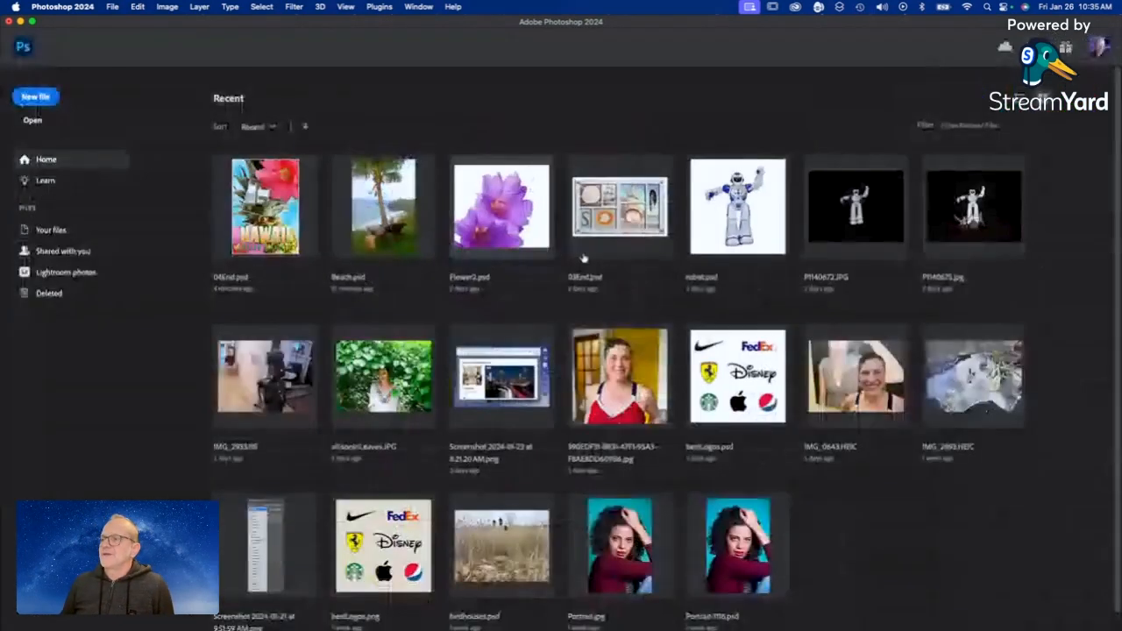
left_click(112, 7)
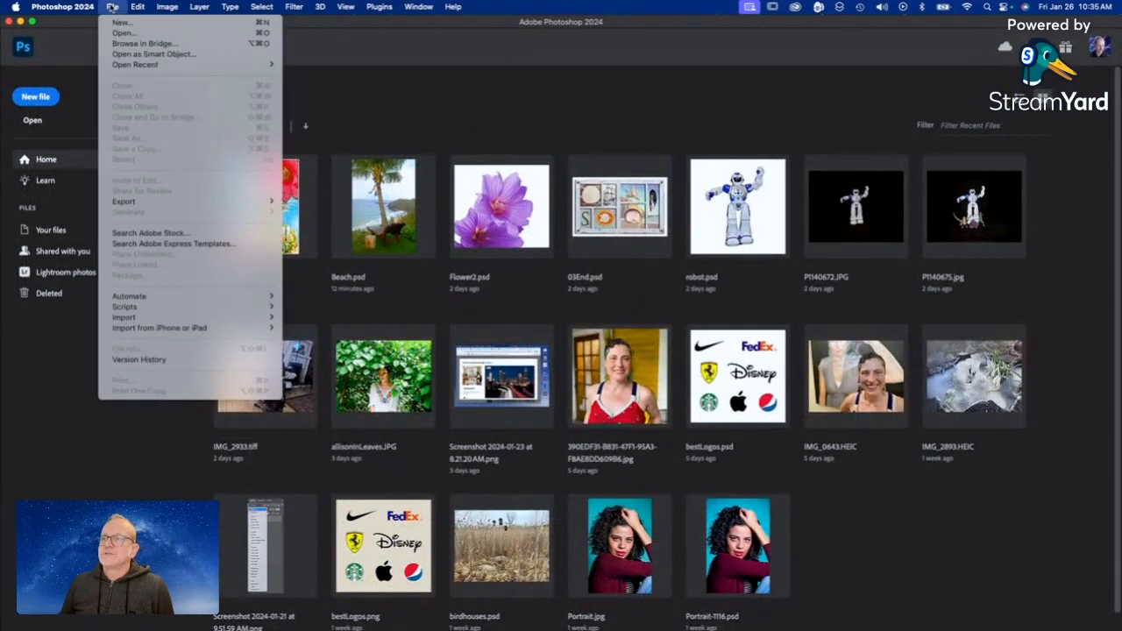
left_click(112, 35)
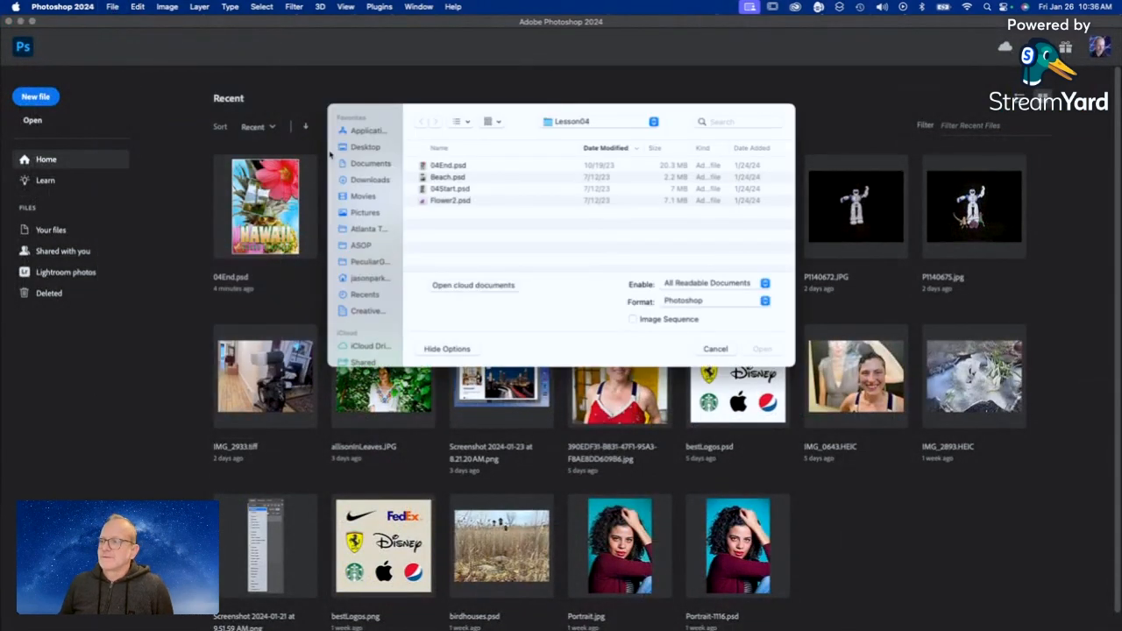
double_click(451, 189)
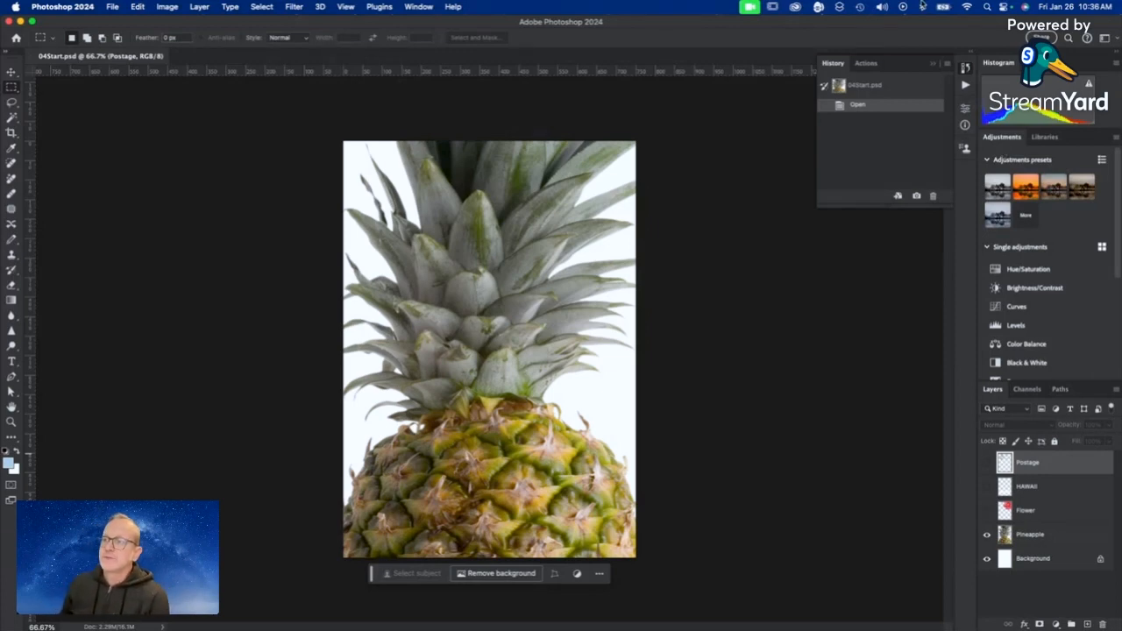
Open Beach.psd from the Lesson04 folder alongside the pineapple document.
left_click(111, 6)
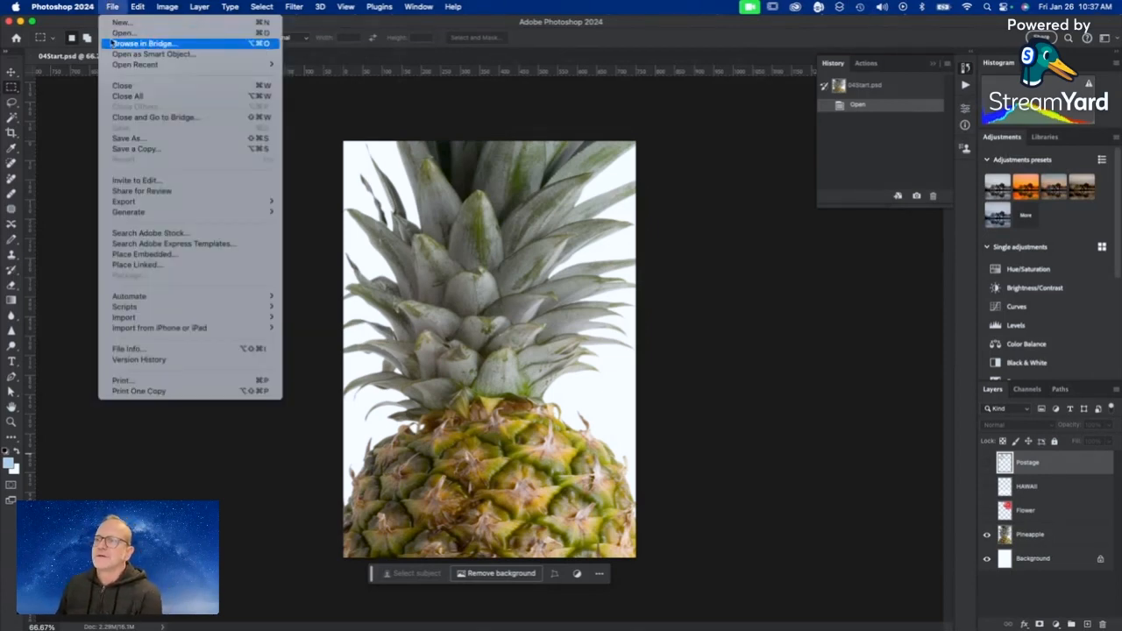
left_click(118, 33)
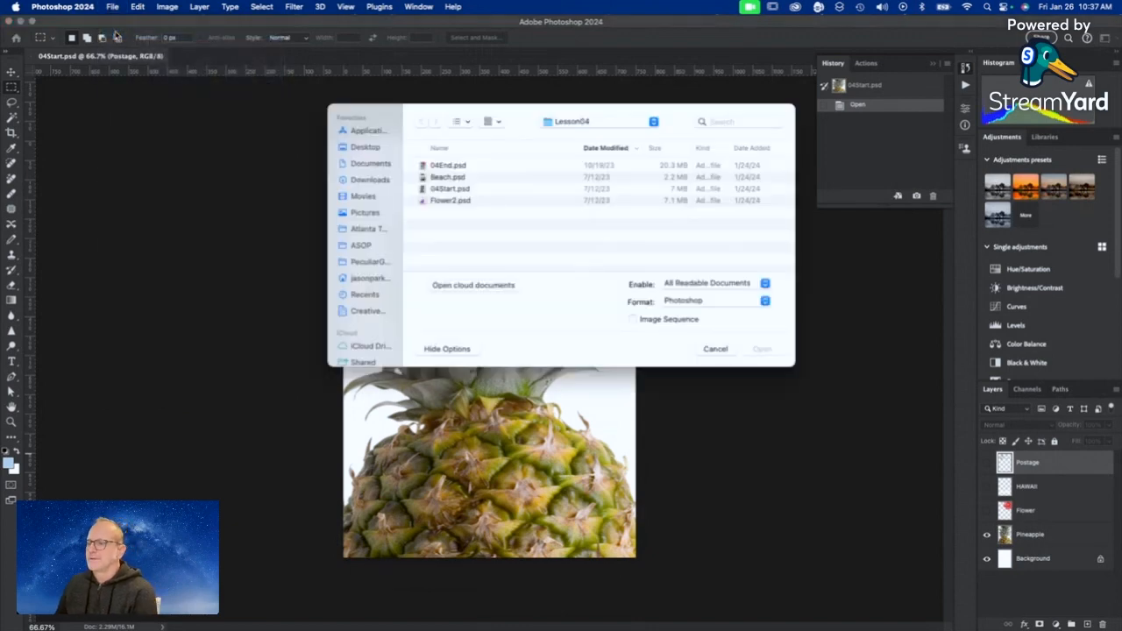
double_click(456, 177)
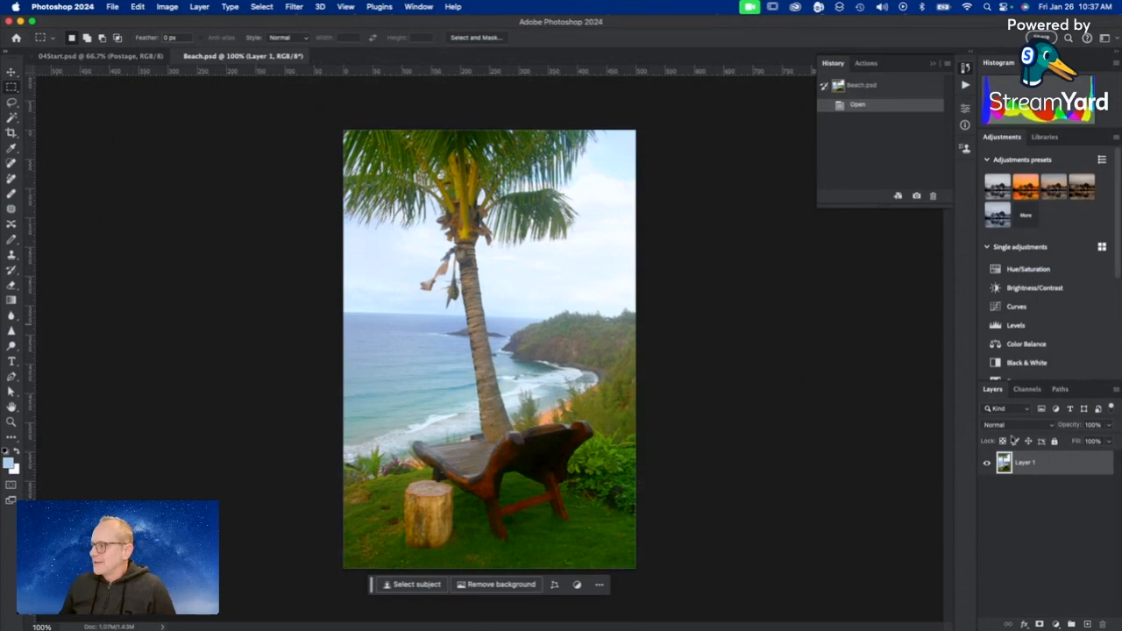
Rename Layer 1 in Beach.psd as Beach.
double_click(1023, 462)
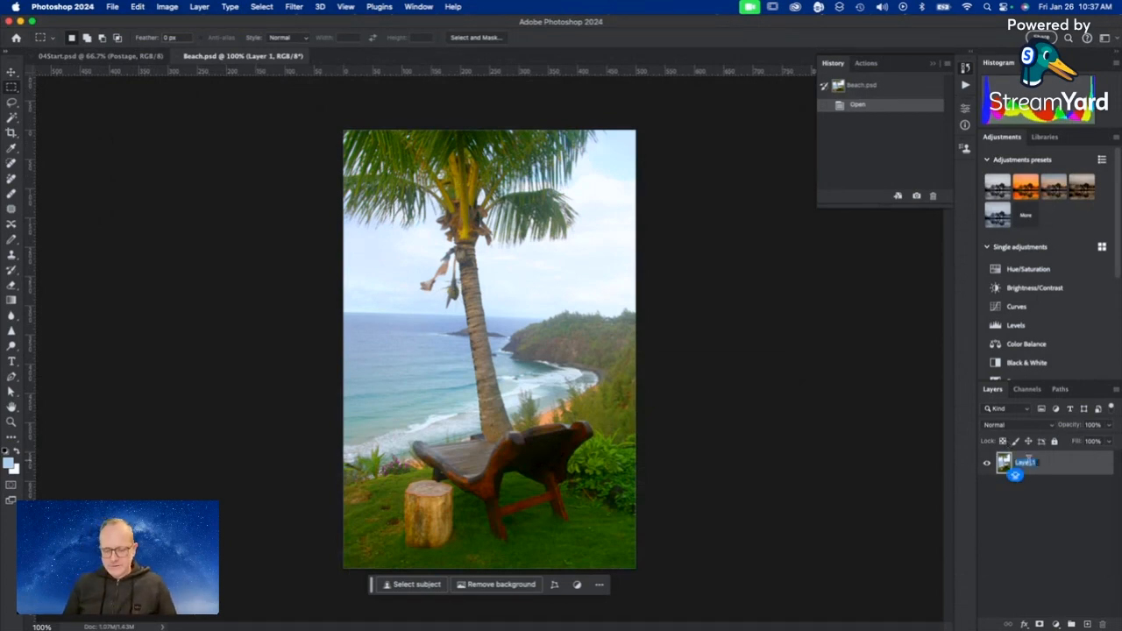
type("B")
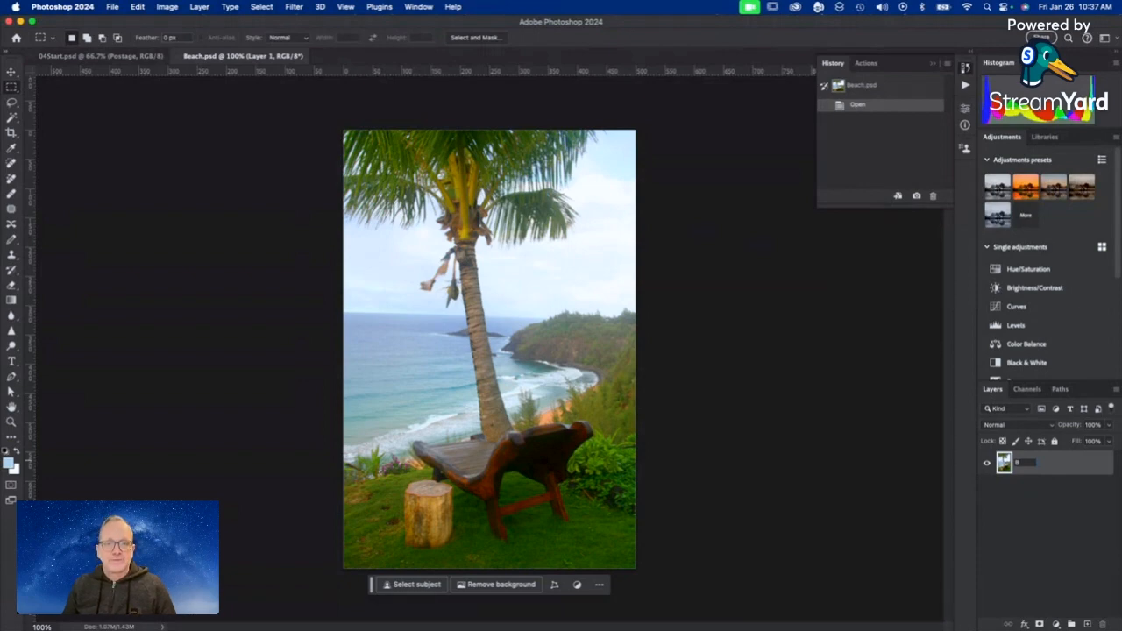
type("each")
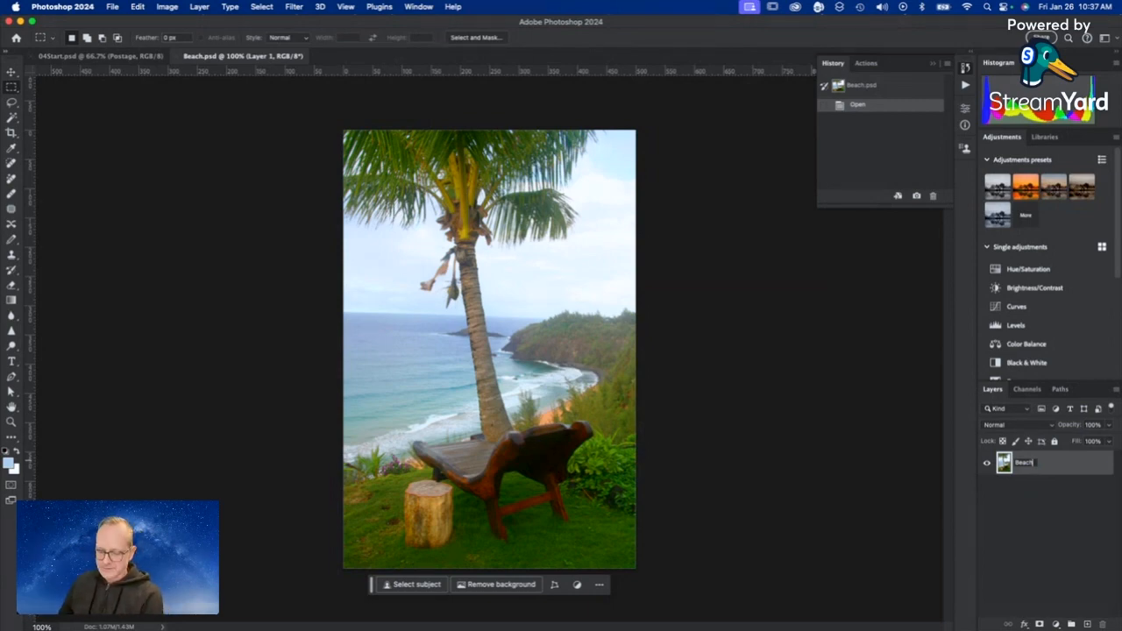
key("Return")
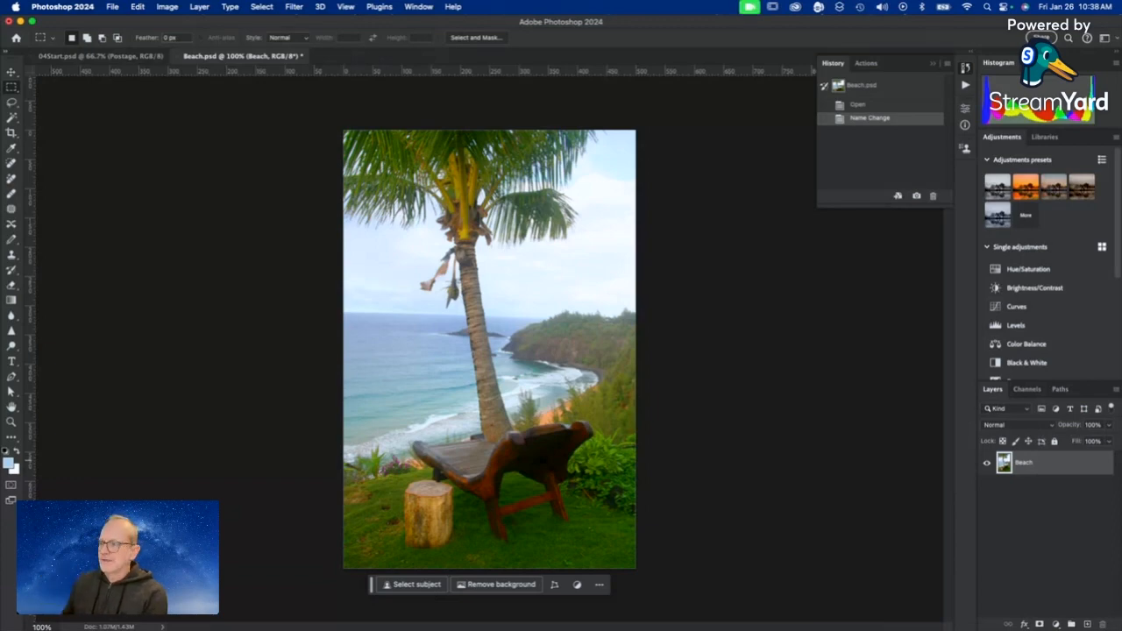
Arrange Beach.psd and 04Start.psd side by side in a 2-up Vertical layout.
left_click(410, 6)
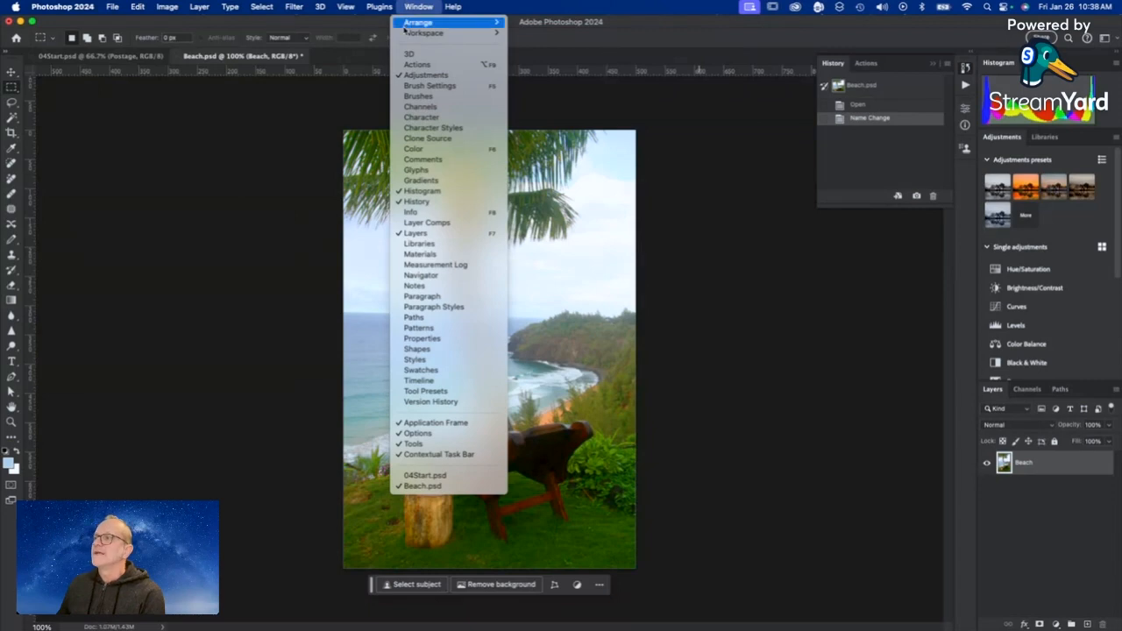
mouse_move(407, 24)
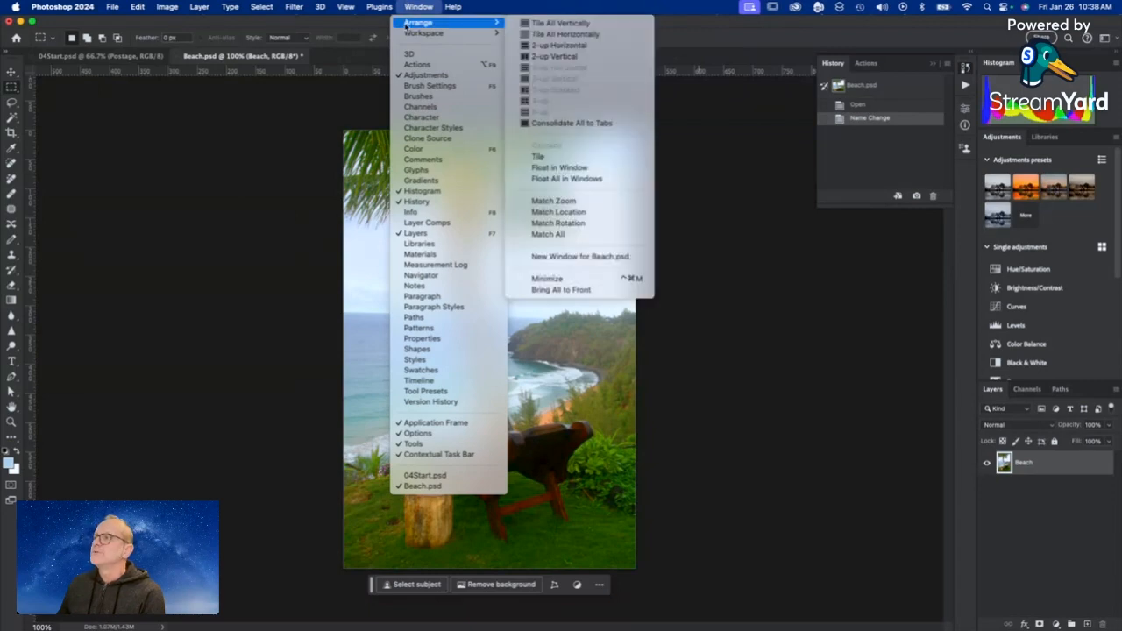
left_click(532, 58)
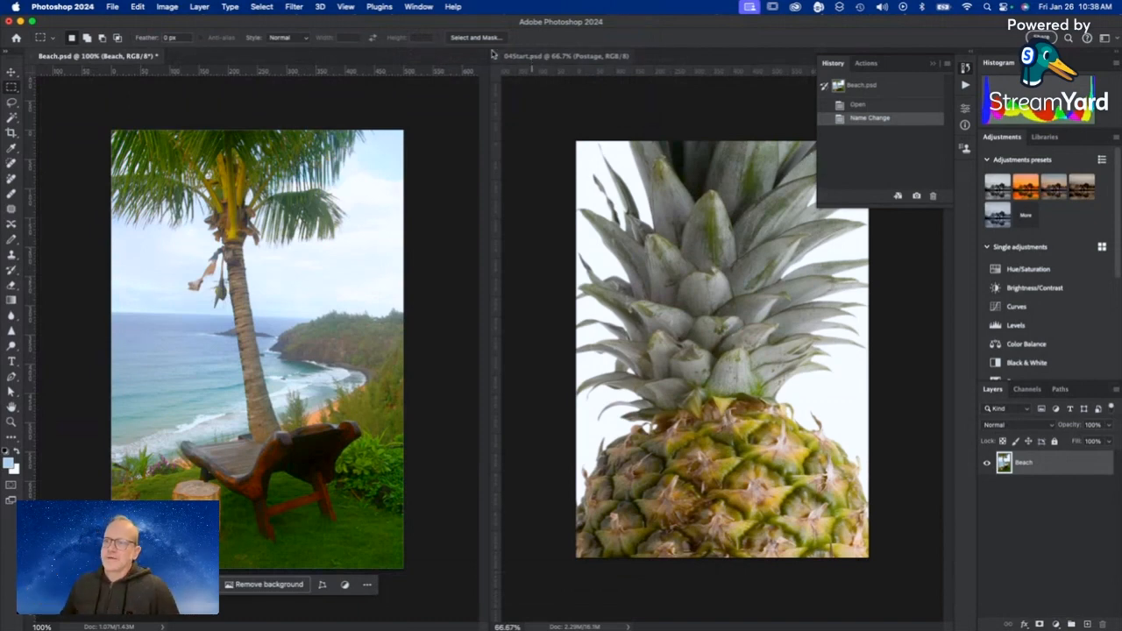
Copy the Beach layer from Beach.psd into 04Start.psd with the Move tool, placing it over the pineapple's right side.
left_click(11, 73)
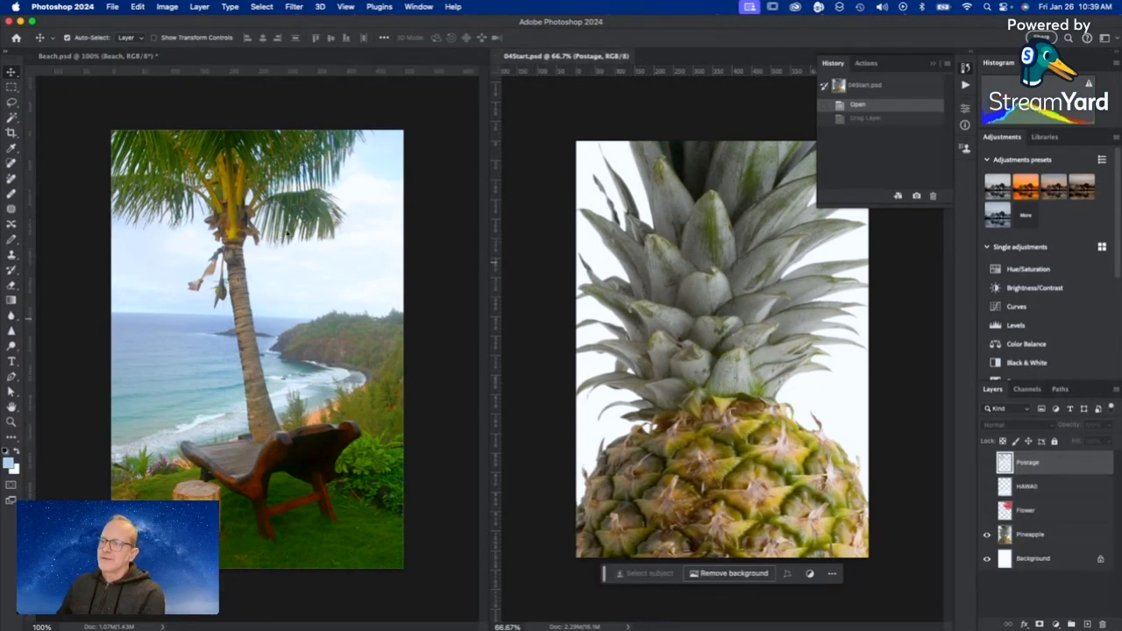
left_click(287, 233)
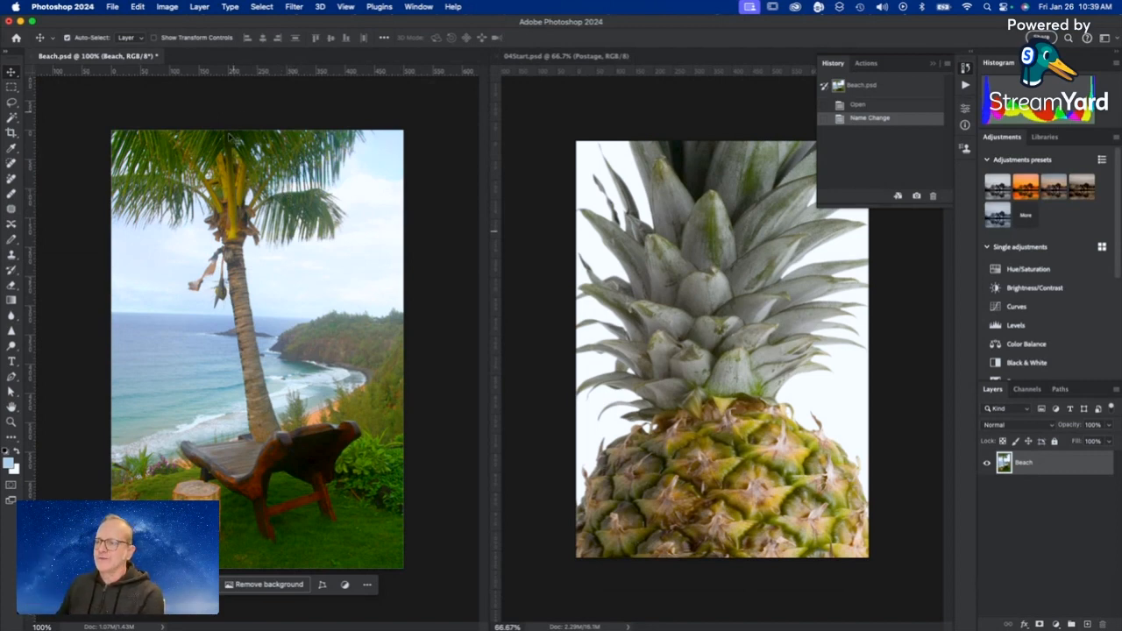
left_click_drag(262, 208, 872, 220)
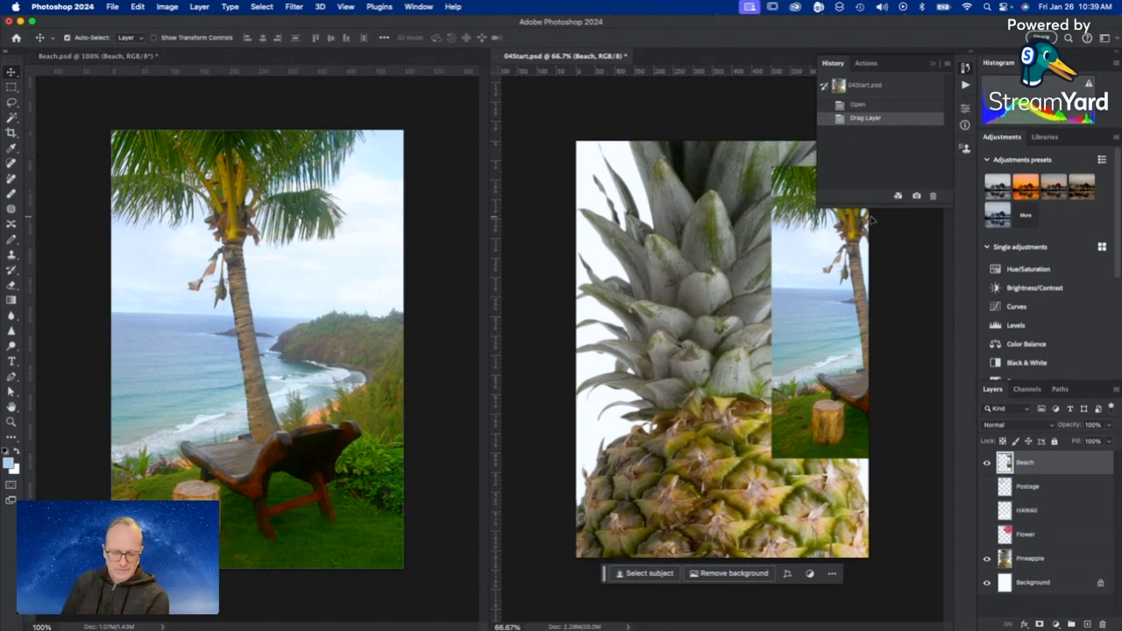
Undo the off-centre layer copy and copy the Beach layer from Beach.psd into 04Start.psd again, centred over the pineapple.
key("super+z")
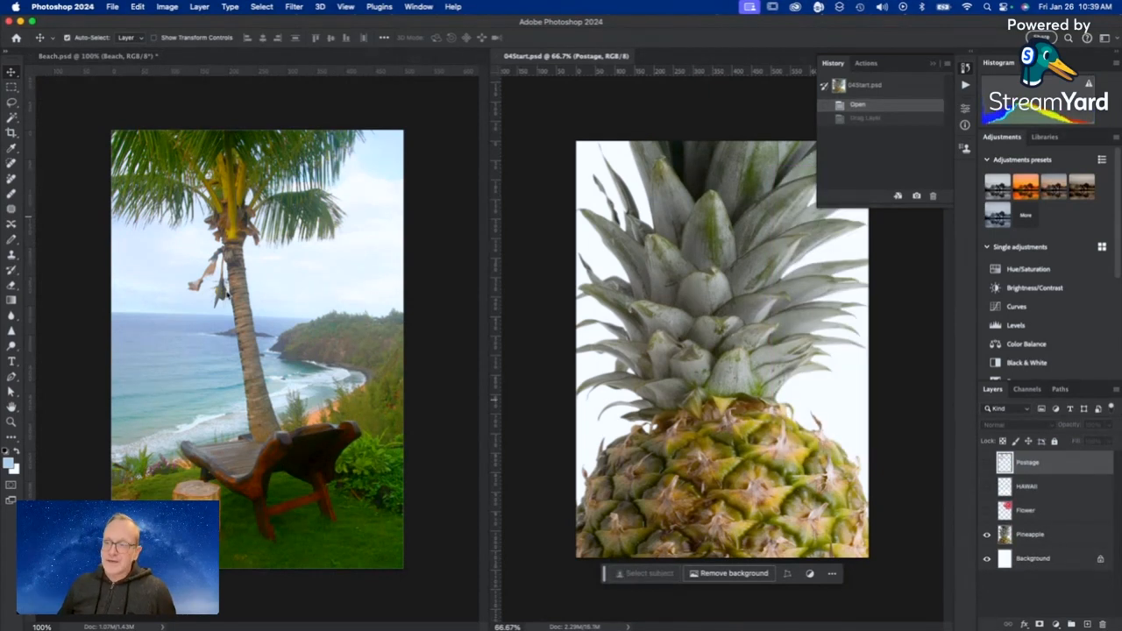
left_click(228, 296)
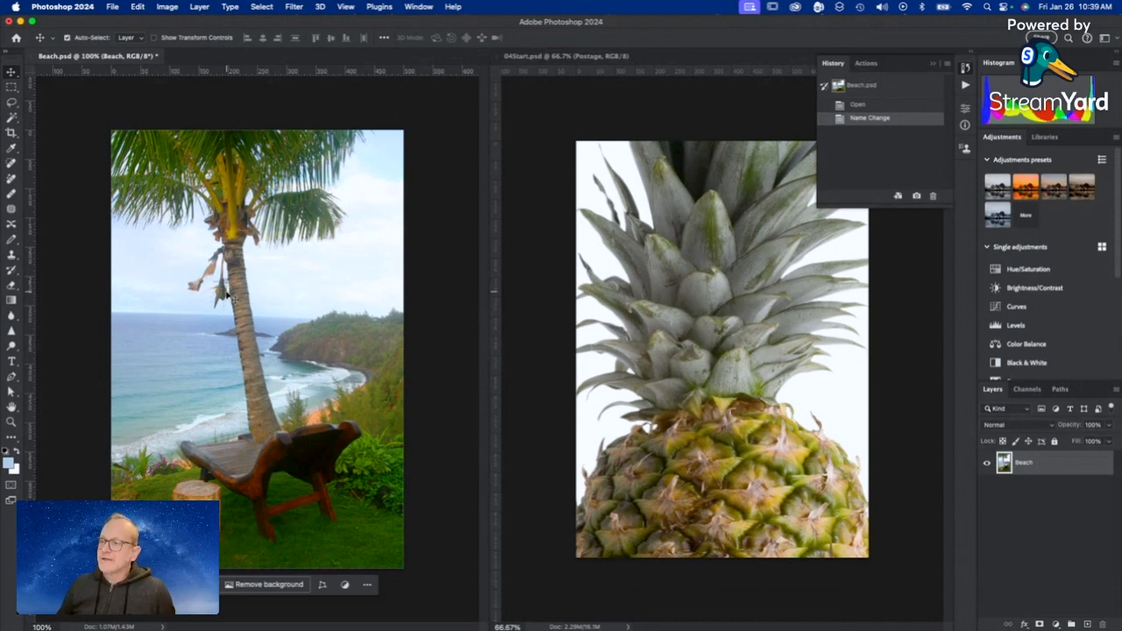
left_click_drag(228, 296, 681, 305)
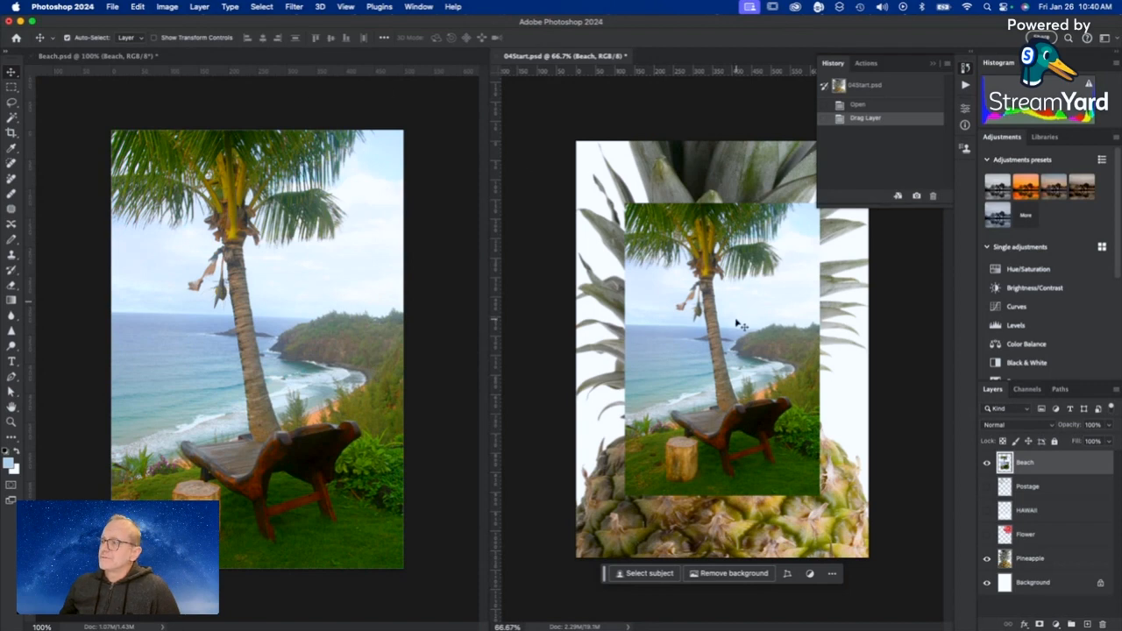
Close Beach.psd without saving its changes.
left_click(31, 57)
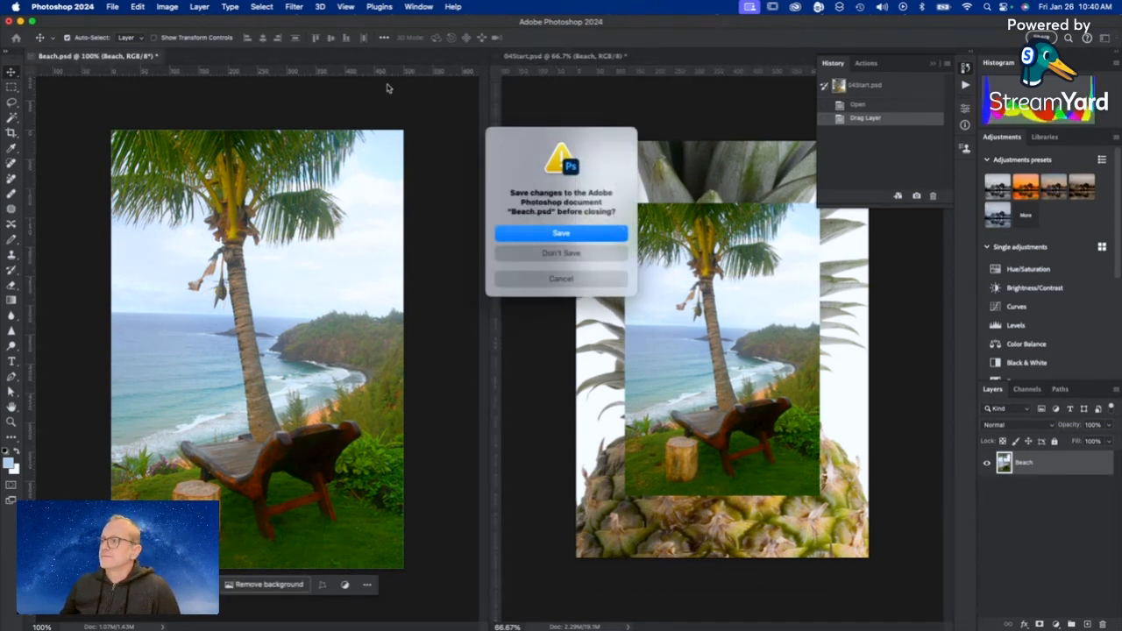
left_click(562, 253)
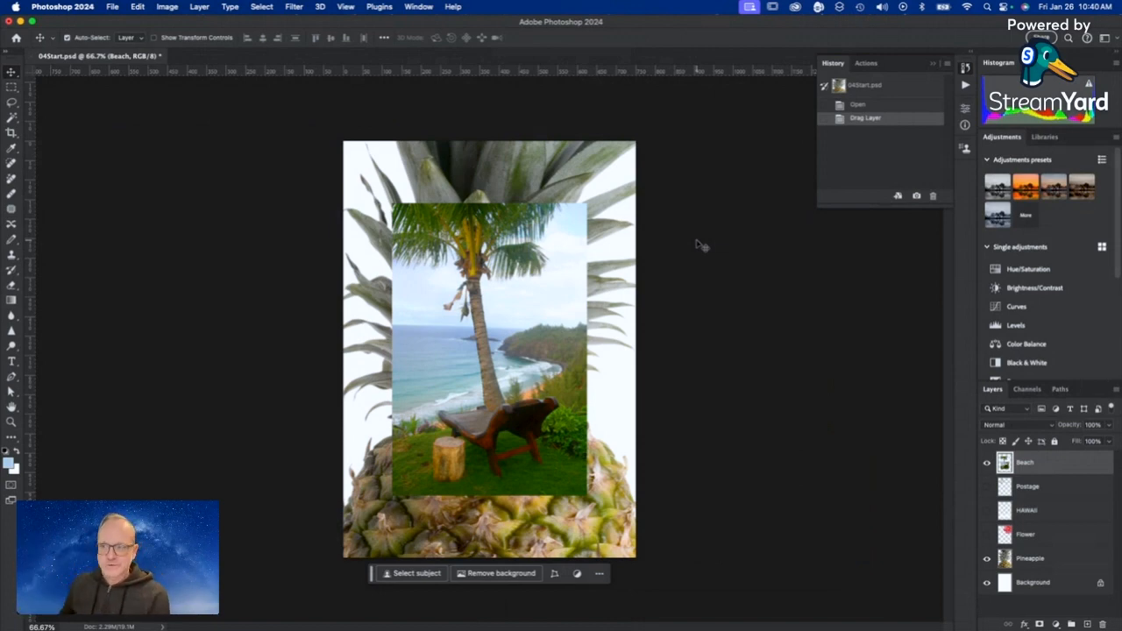
Save the pineapple document as 04Working.psd in the Lesson04 folder, in Photoshop format with Maximize Compatibility on.
left_click(111, 6)
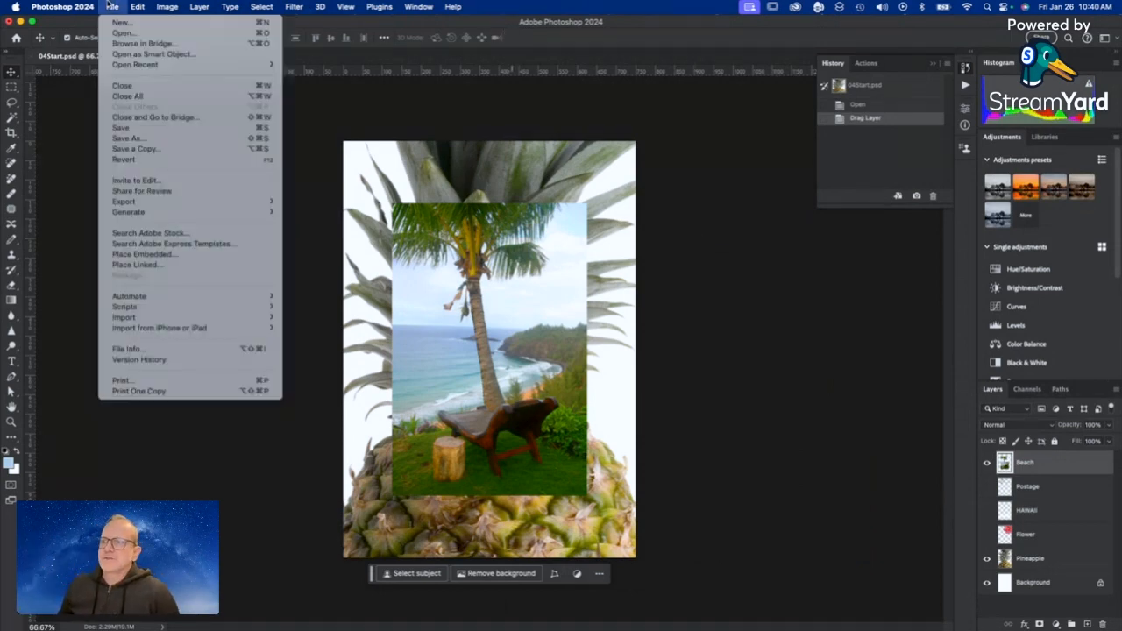
left_click(132, 138)
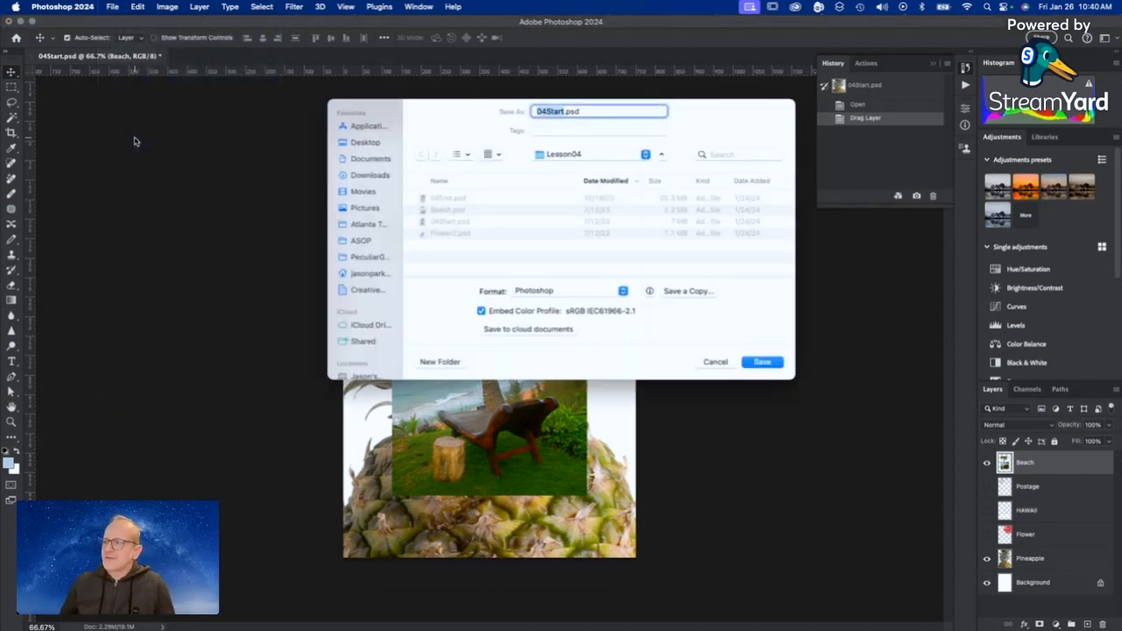
key("Right")
key("BackSpace")
key("BackSpace")
key("BackSpace")
key("BackSpace")
key("BackSpace")
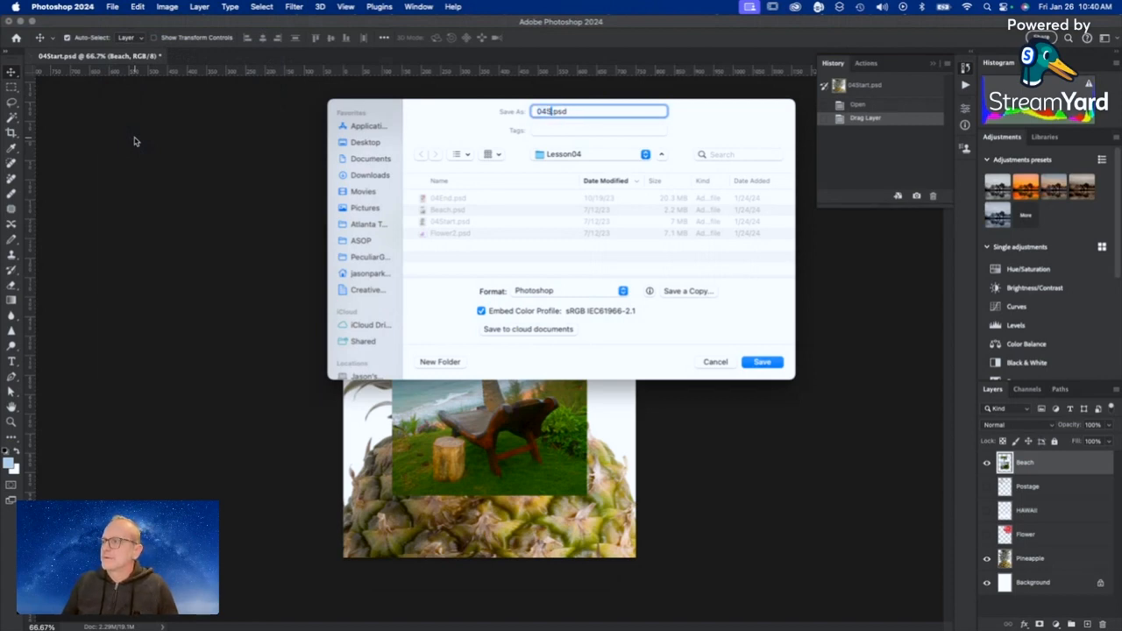
type("Working")
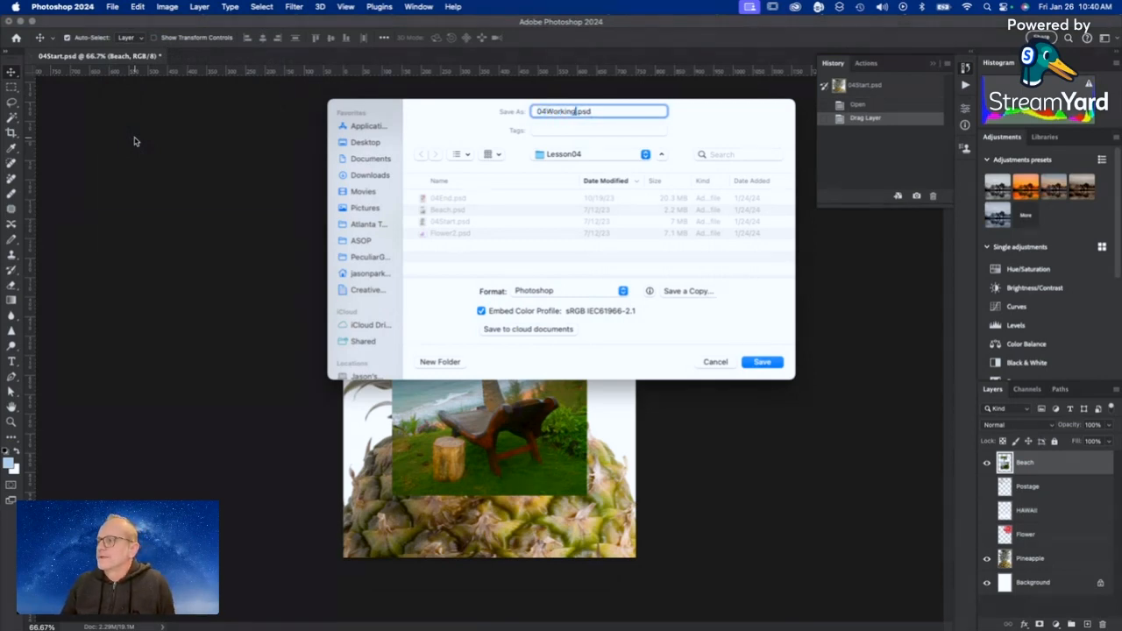
key("Return")
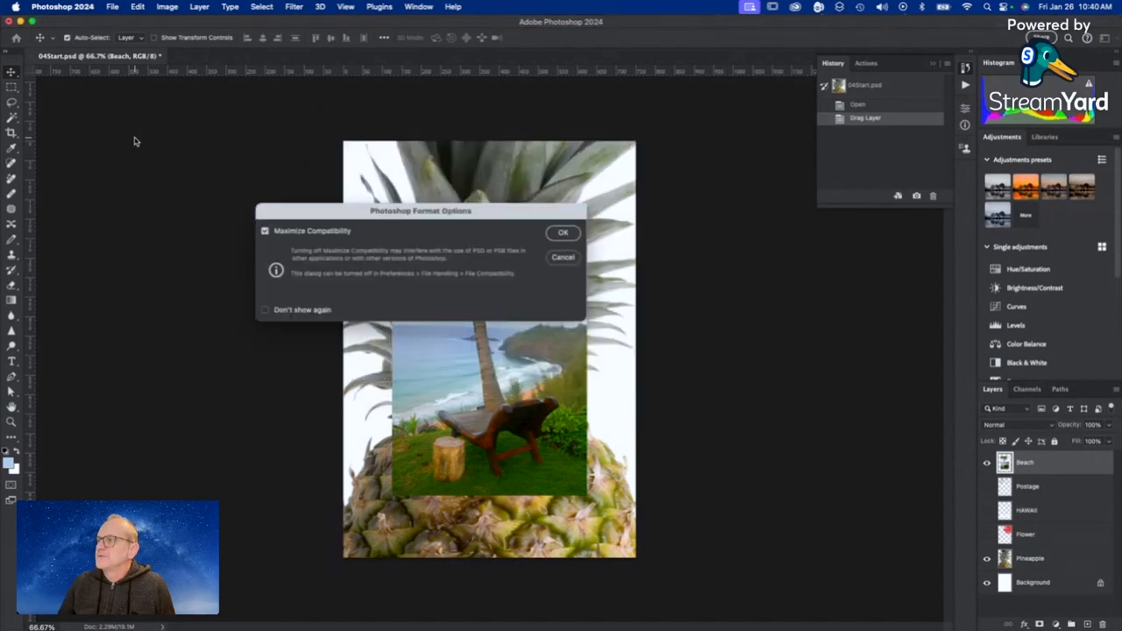
left_click(563, 233)
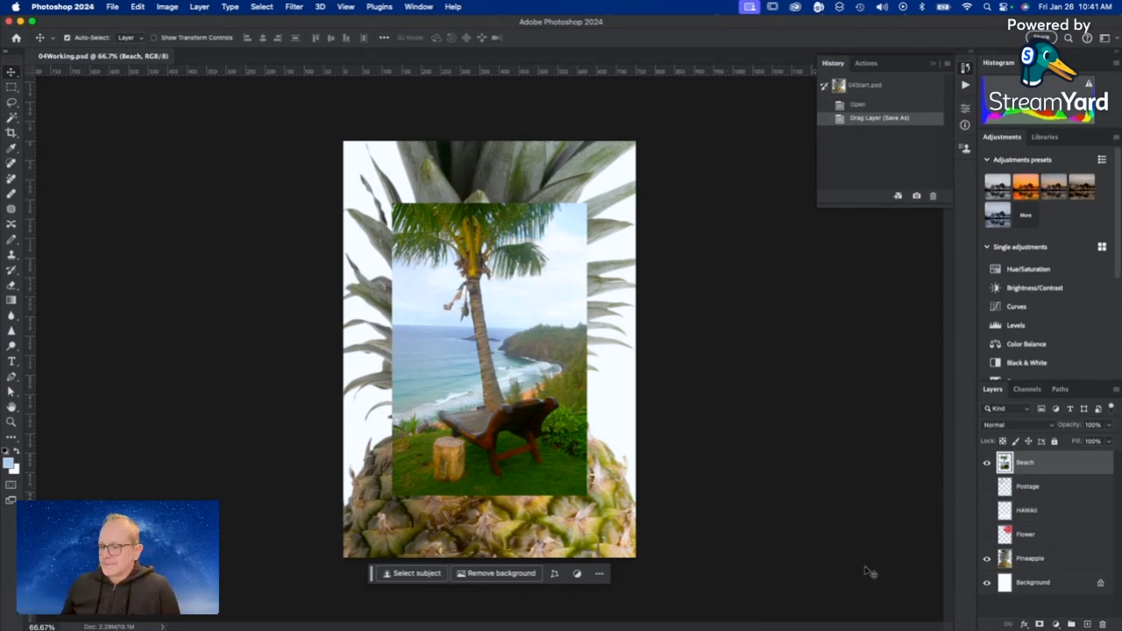
Hide the Pineapple and Background layers so only the Beach layer is shown.
left_click(987, 559)
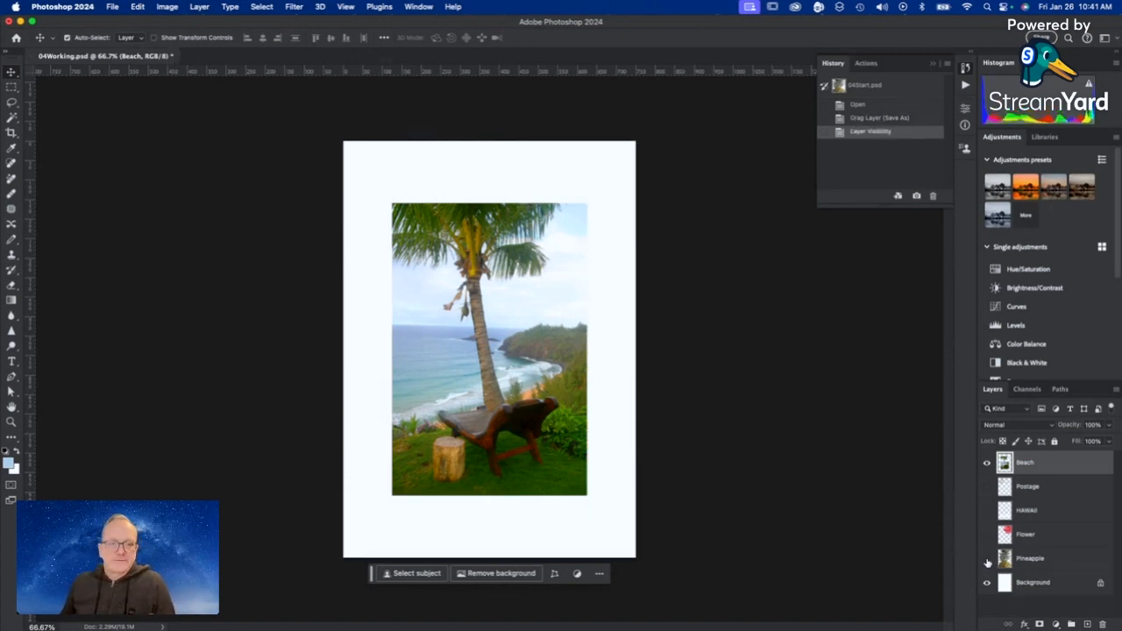
left_click(986, 559)
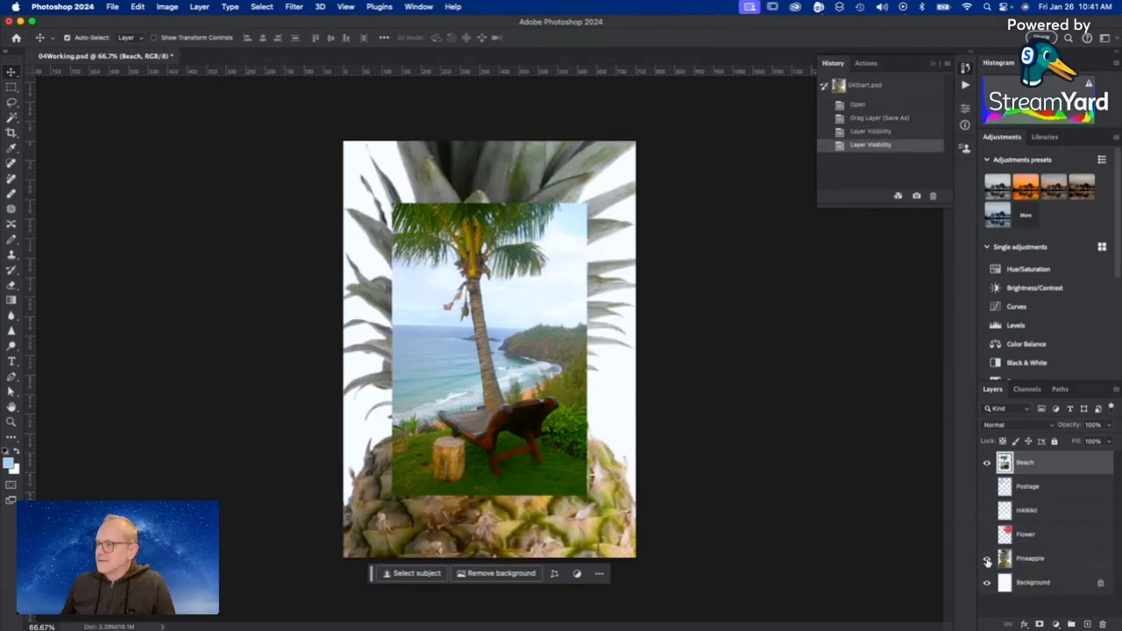
left_click(987, 559)
left_click(987, 559)
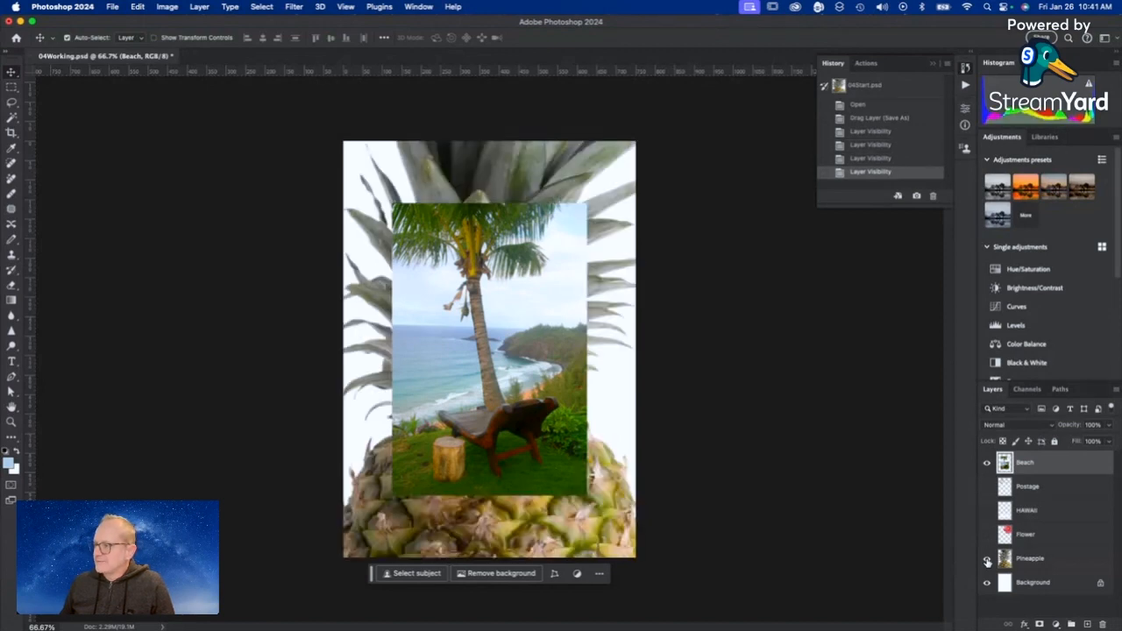
left_click(986, 559)
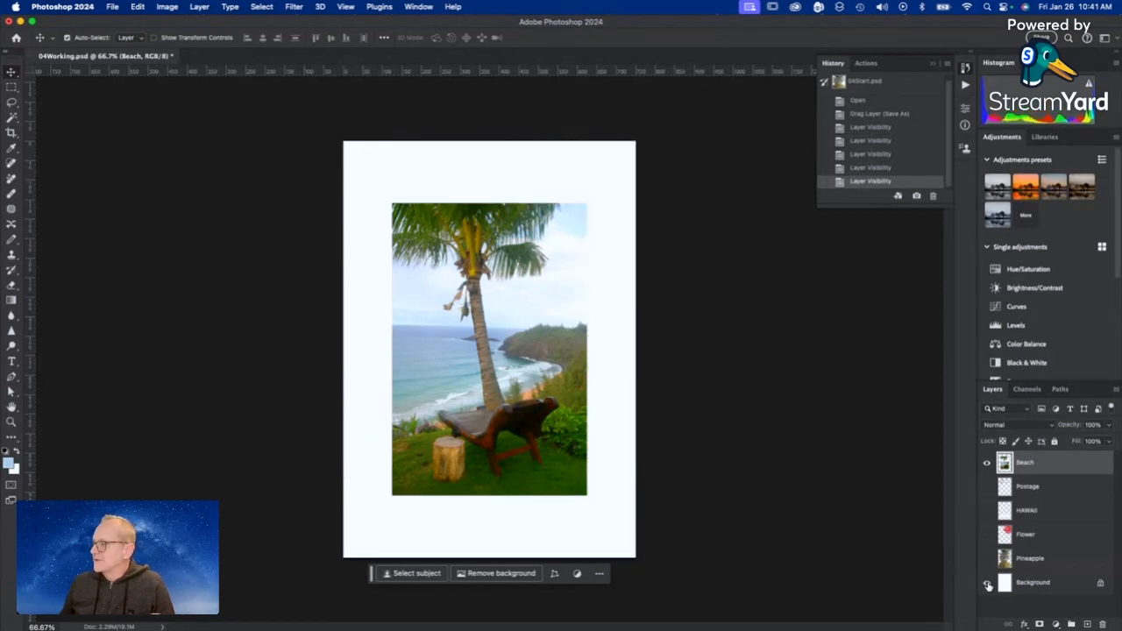
left_click(987, 583)
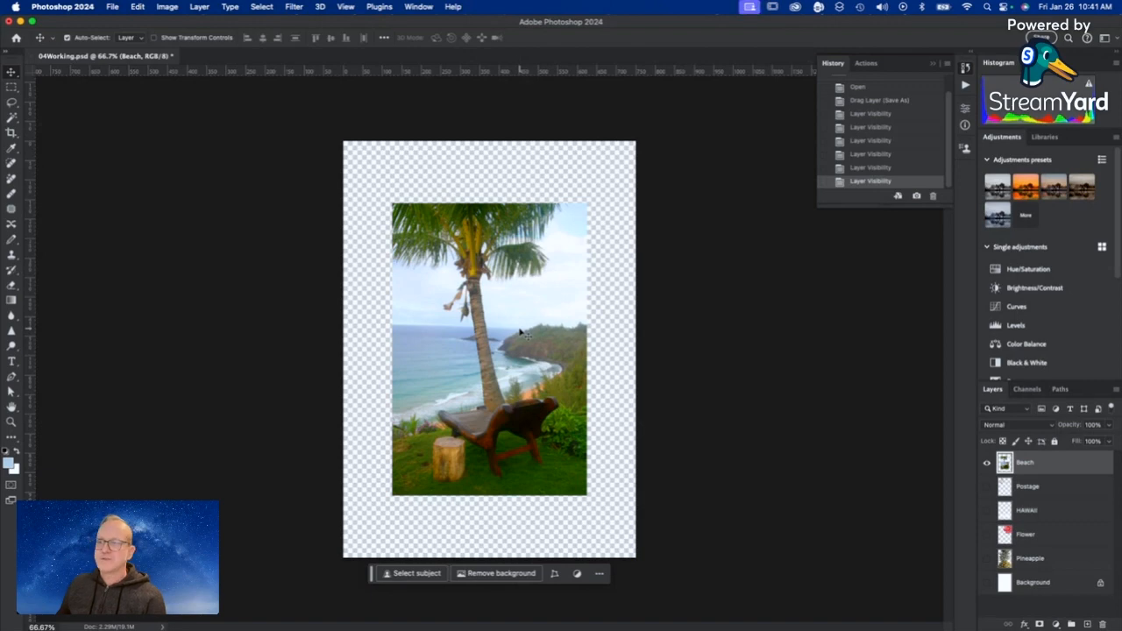
Add a Stroke layer style to the Beach layer with a size of 5 px, positioned inside.
left_click(200, 7)
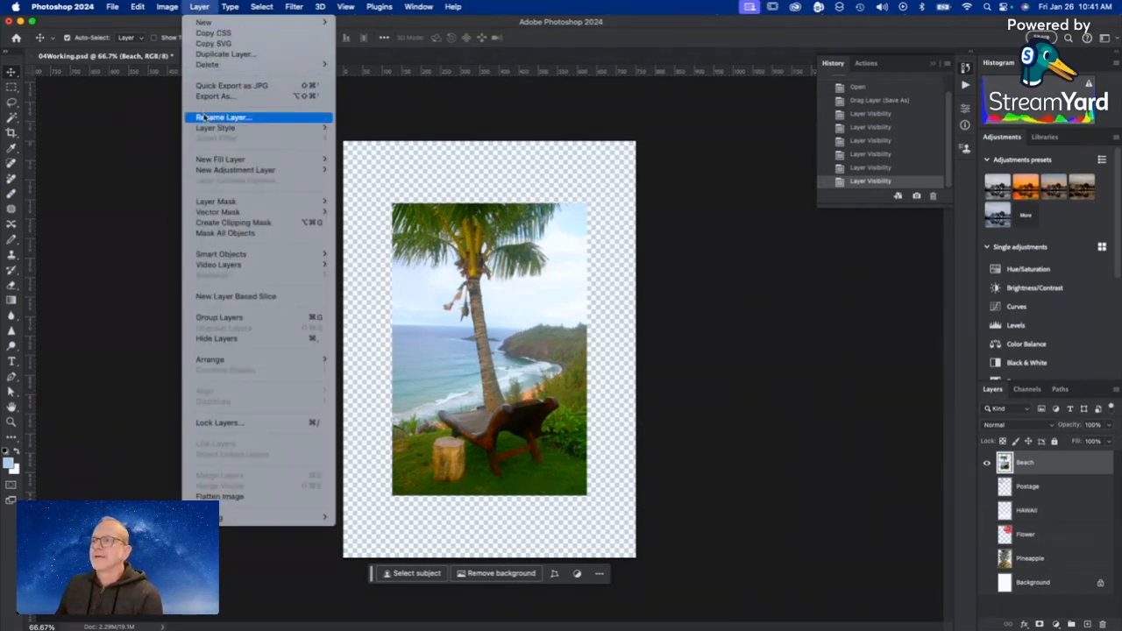
mouse_move(263, 128)
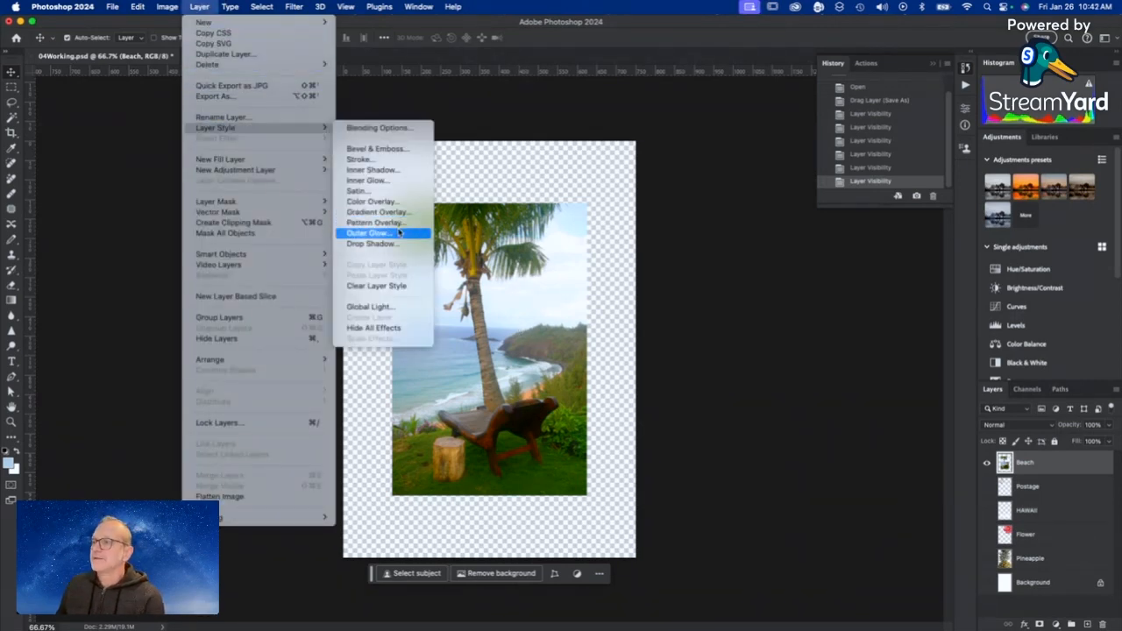
left_click(379, 161)
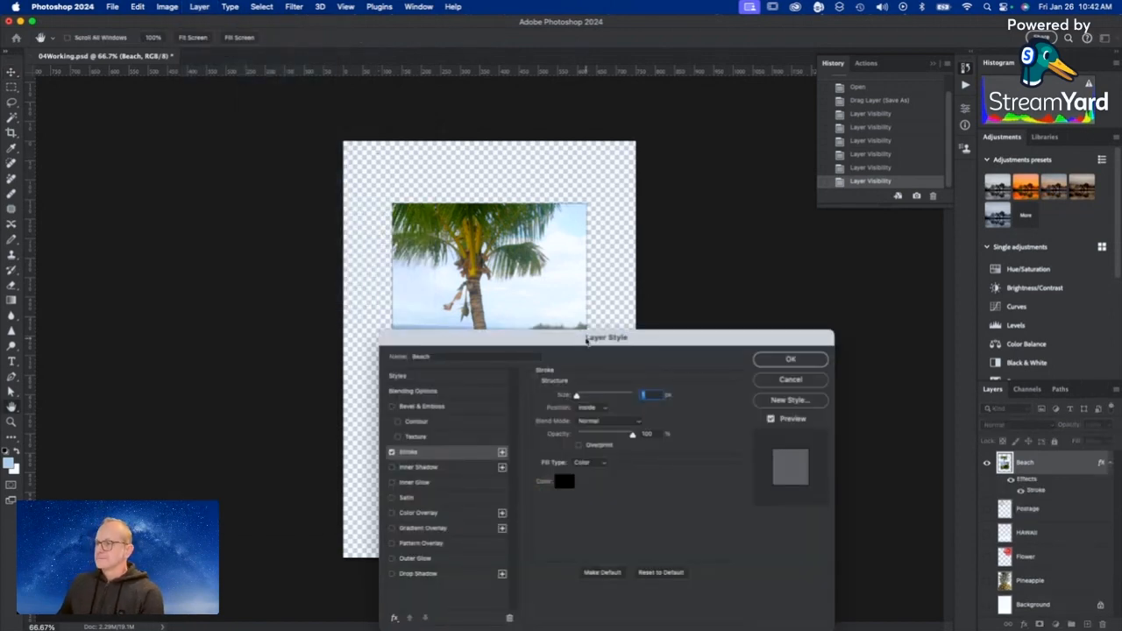
left_click_drag(560, 340, 253, 139)
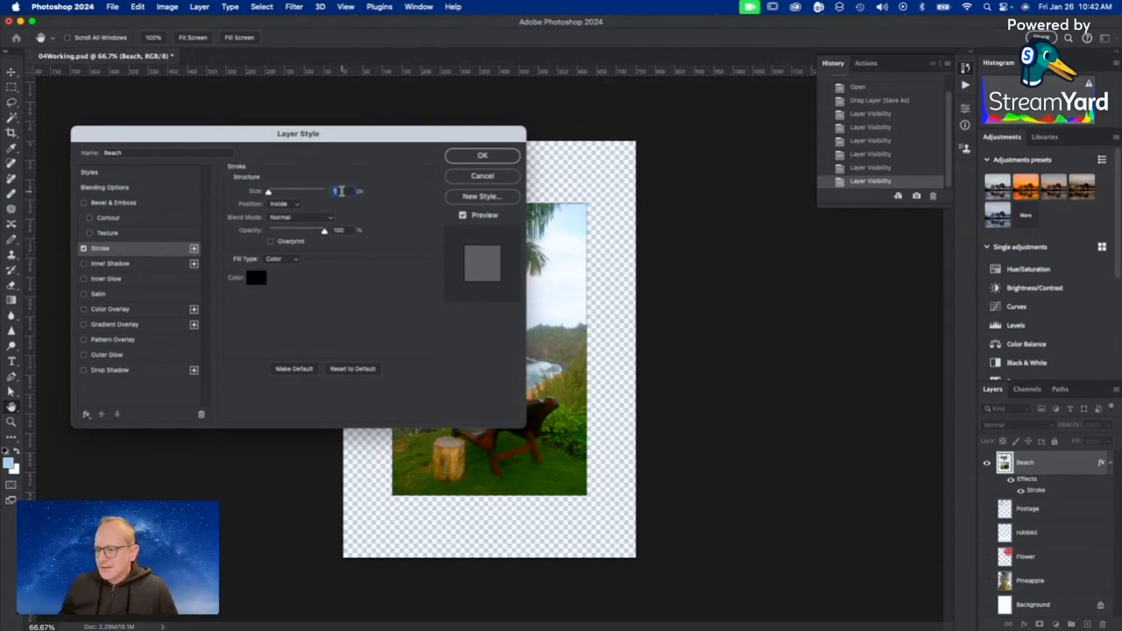
type("5")
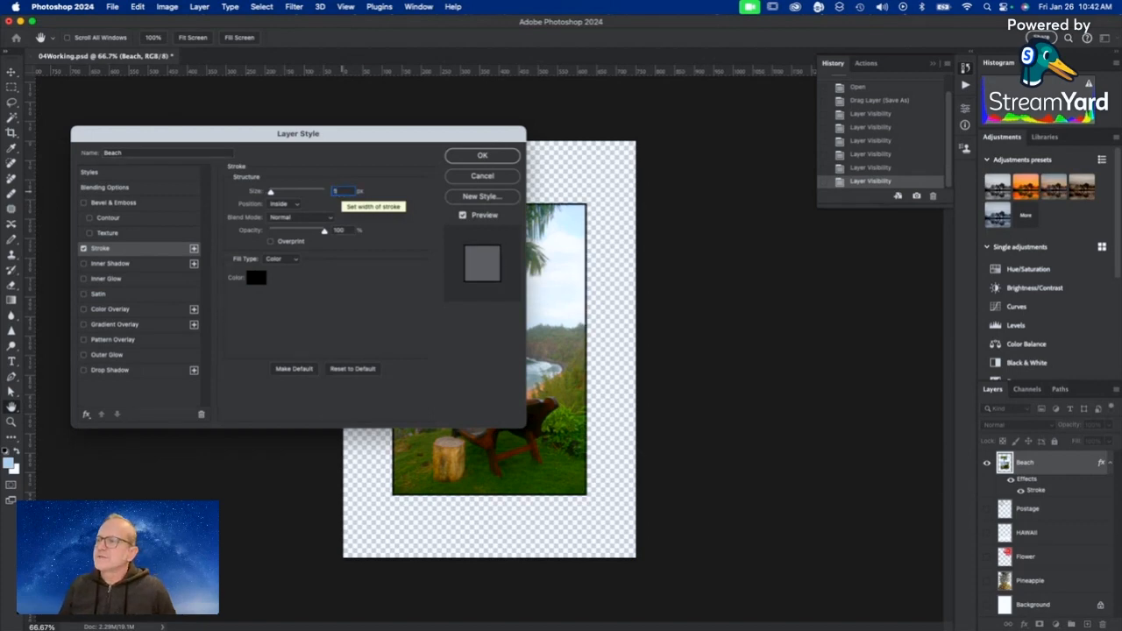
key("Tab")
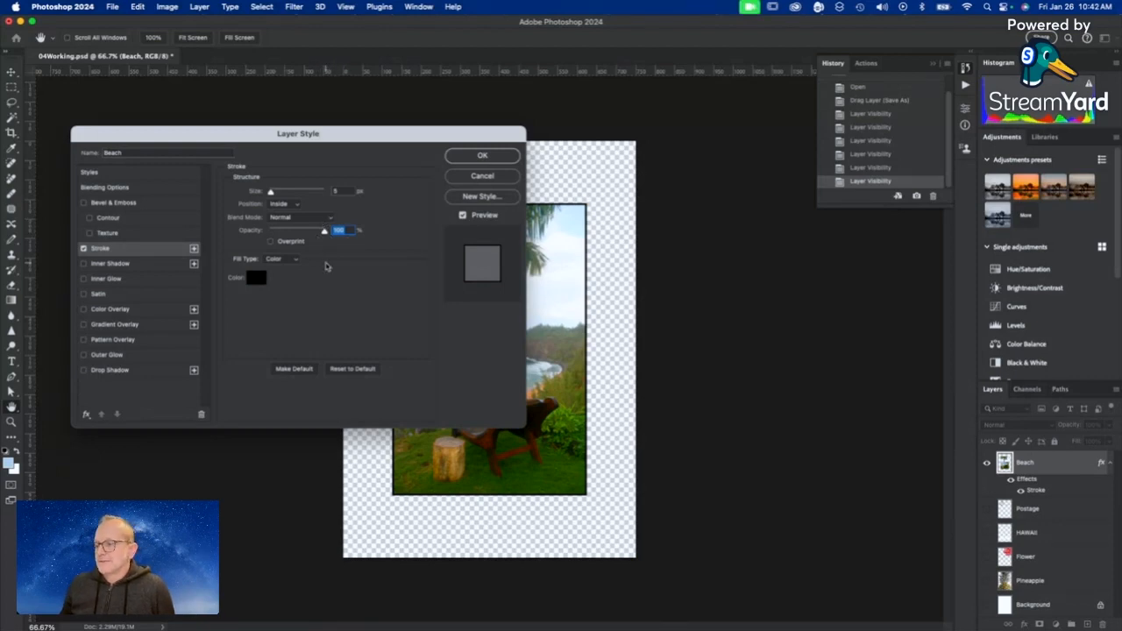
Set the Beach layer's stroke color to white (ffffff) and apply the layer style.
left_click(255, 277)
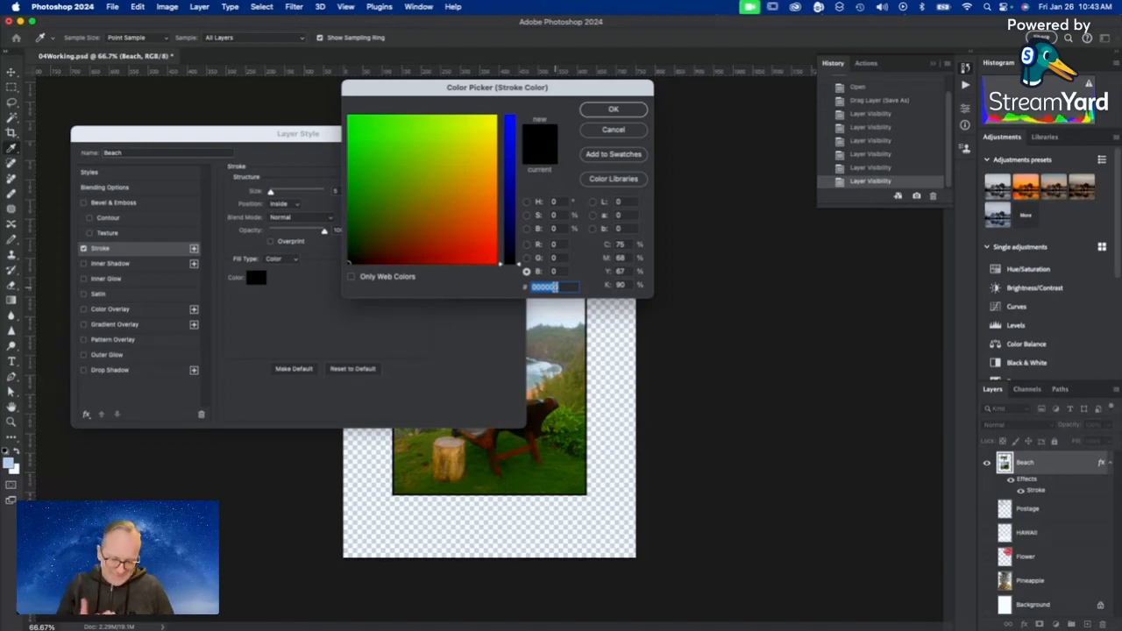
type("ffffff")
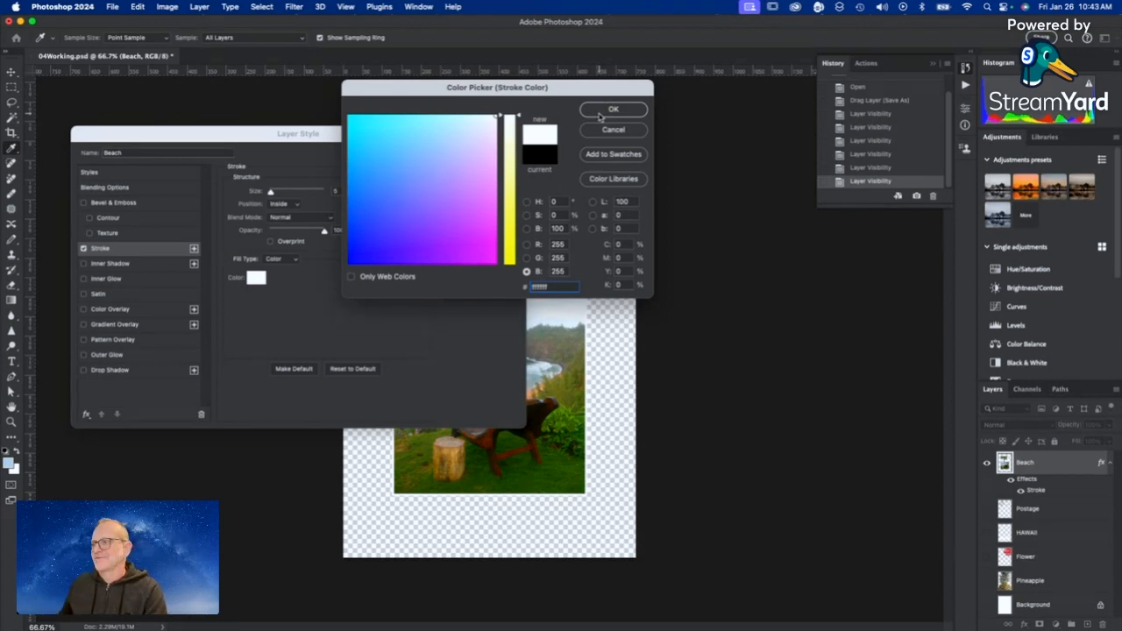
left_click(602, 112)
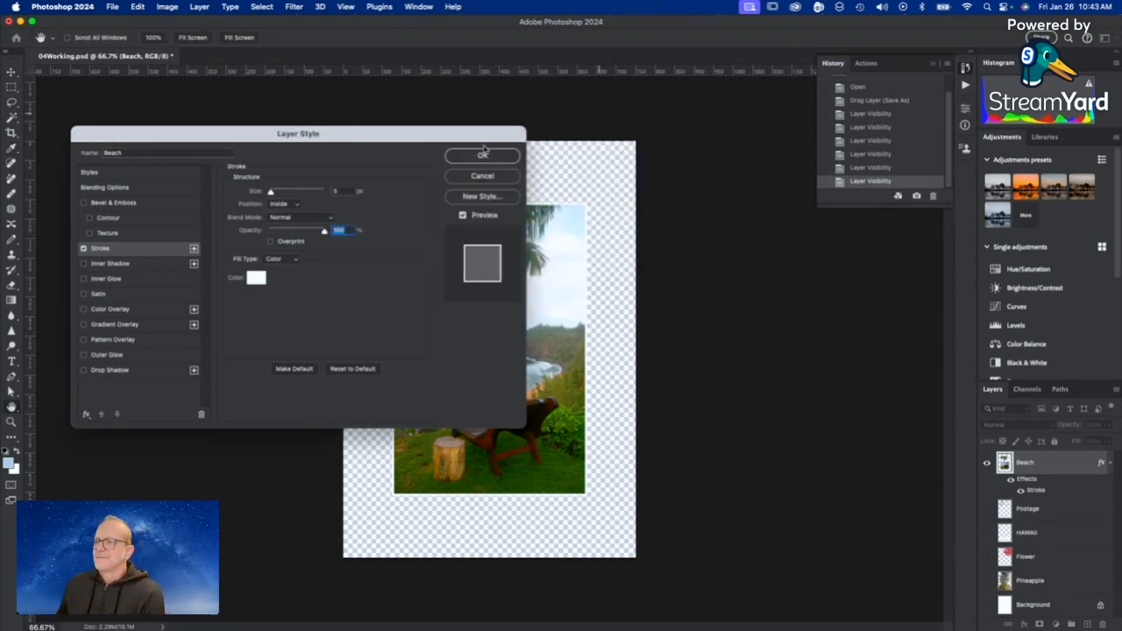
left_click(486, 159)
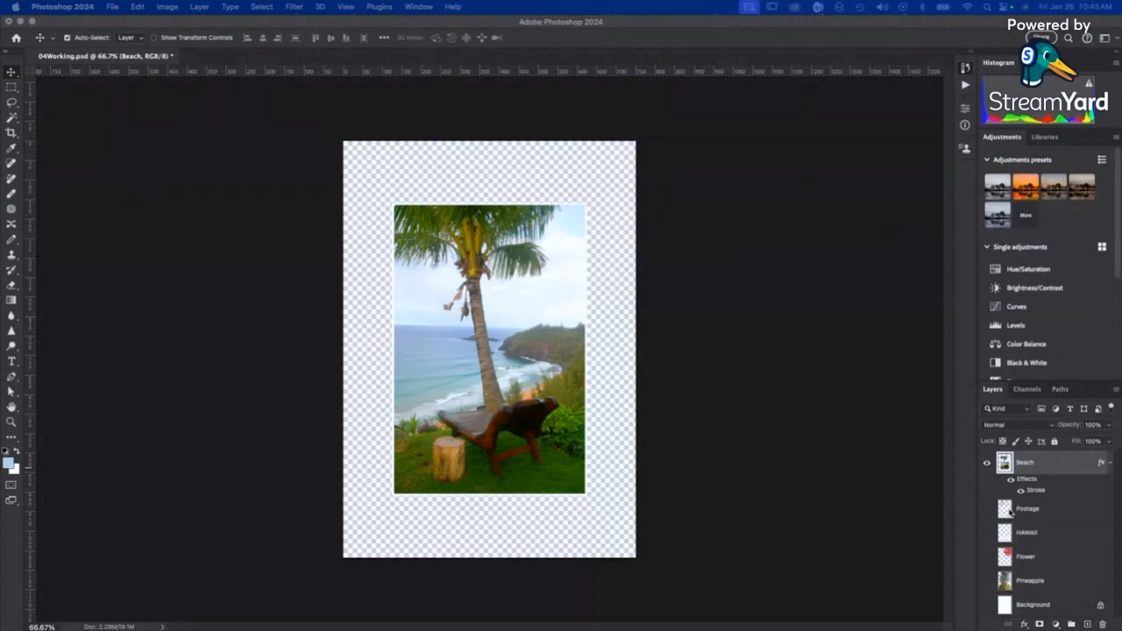
Show the Postage, HAWAII, Flower, Pineapple and Background layers, and move the Beach layer between Flower and Pineapple.
left_click(988, 515)
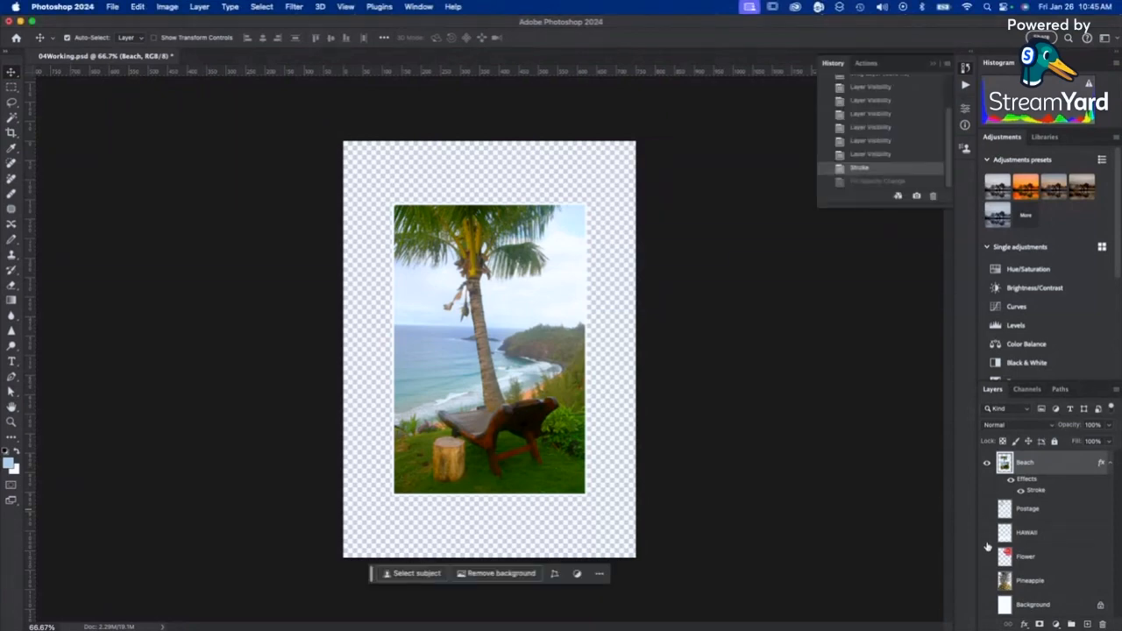
left_click(986, 508)
left_click(987, 532)
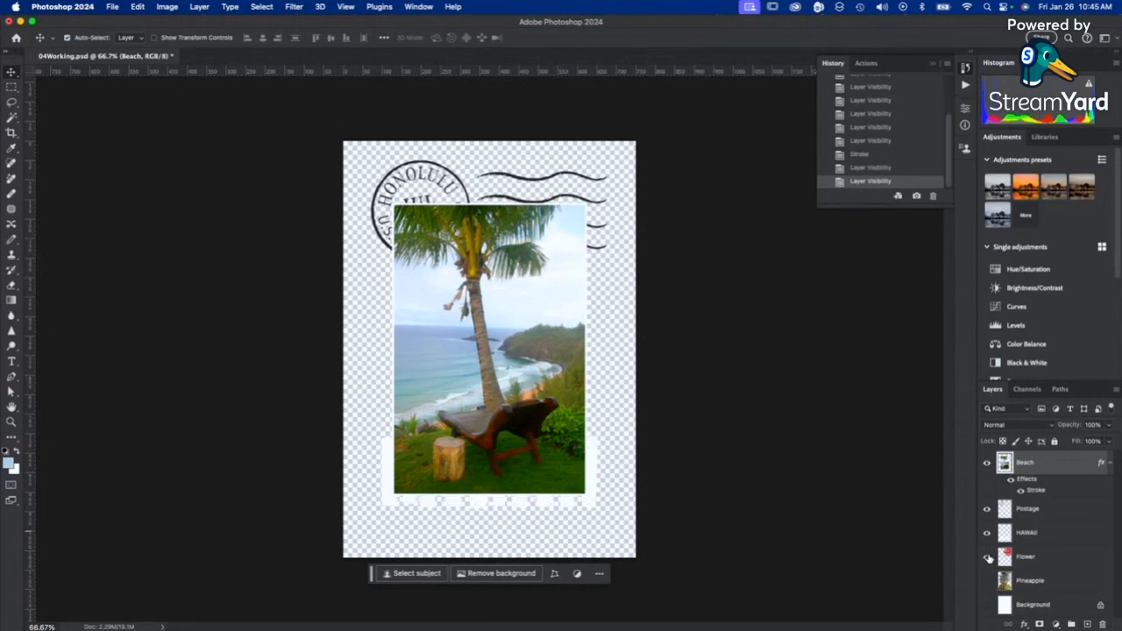
left_click(987, 557)
left_click(986, 581)
left_click(987, 605)
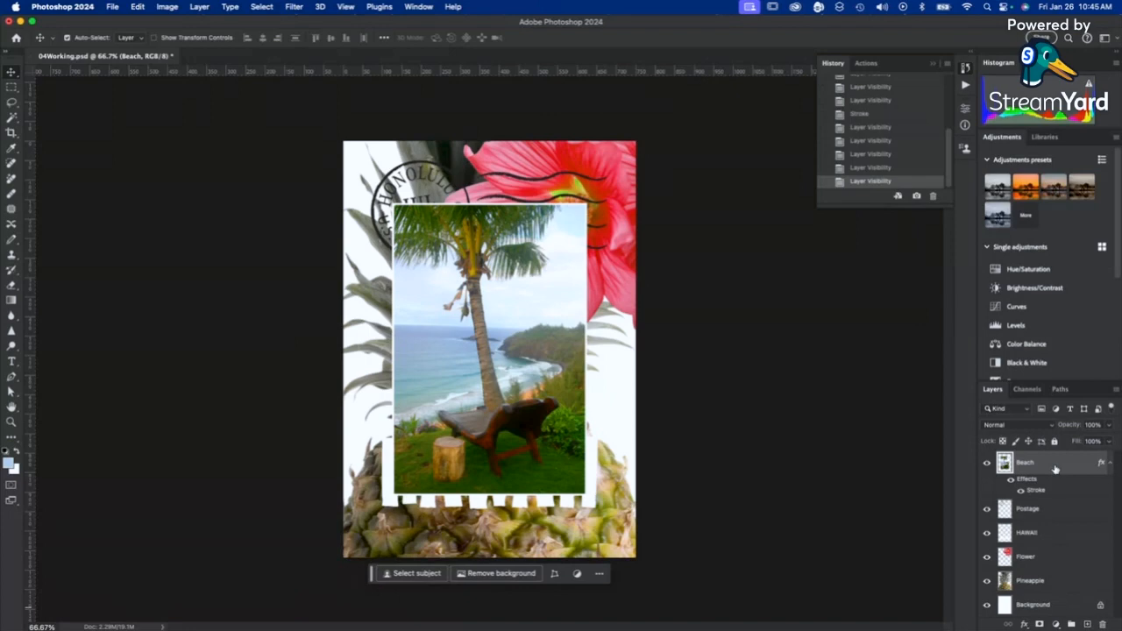
left_click_drag(1056, 469, 1043, 561)
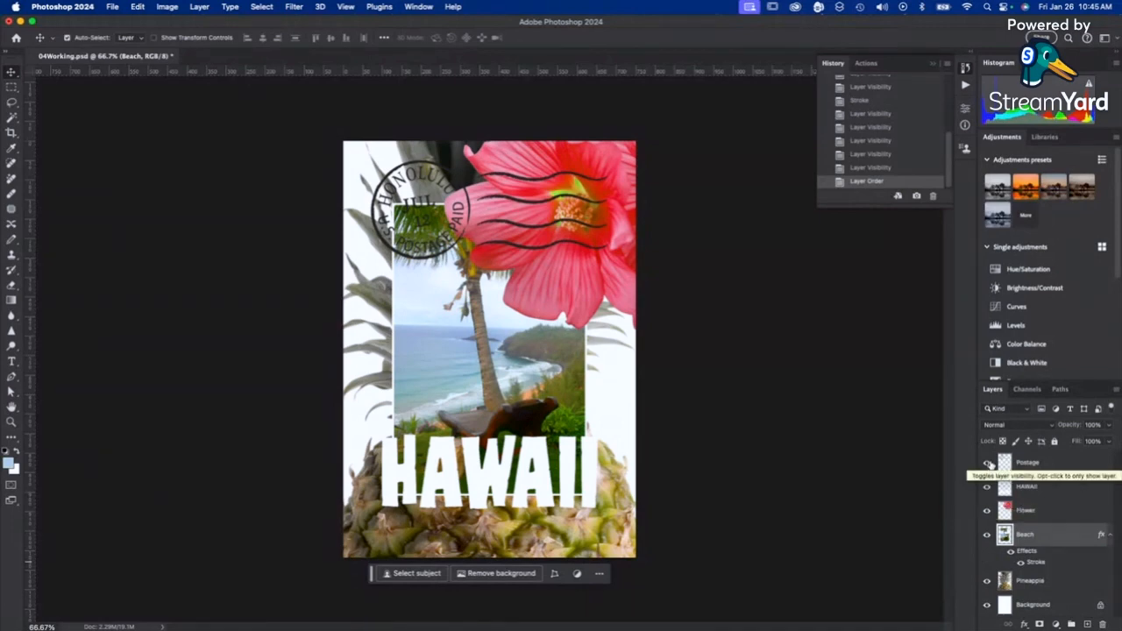
Examine what the Postage, HAWAII, Flower, Beach and Pineapple layers each contribute by hiding and reshowing them one at a time.
left_click(988, 463)
left_click(988, 463)
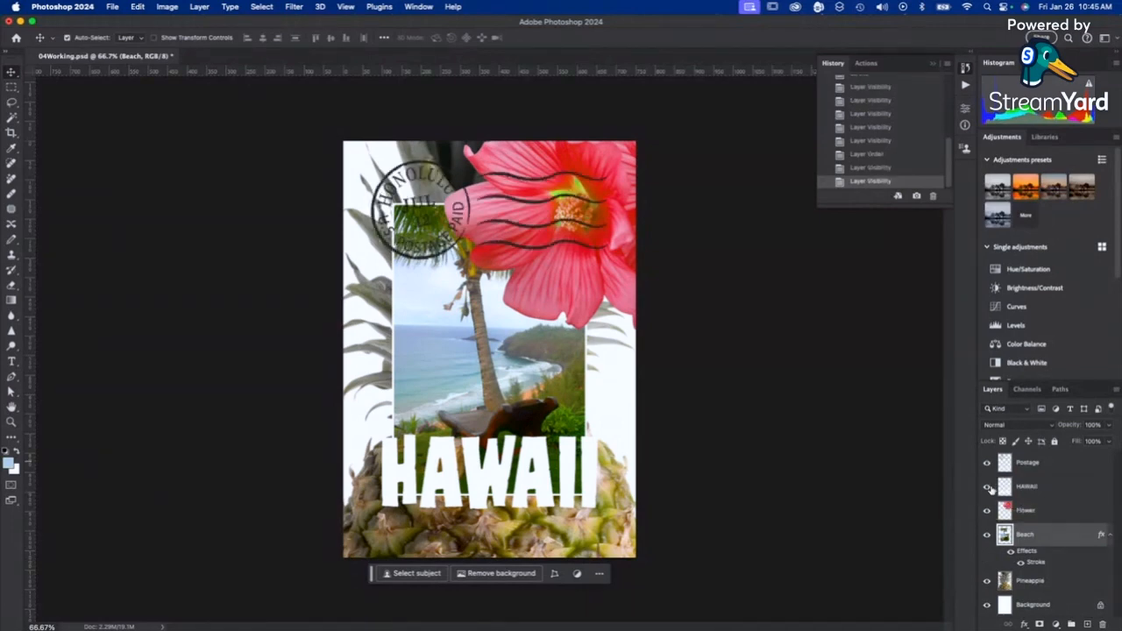
left_click(987, 486)
left_click(987, 486)
left_click(987, 510)
left_click(987, 510)
left_click(987, 534)
left_click(986, 535)
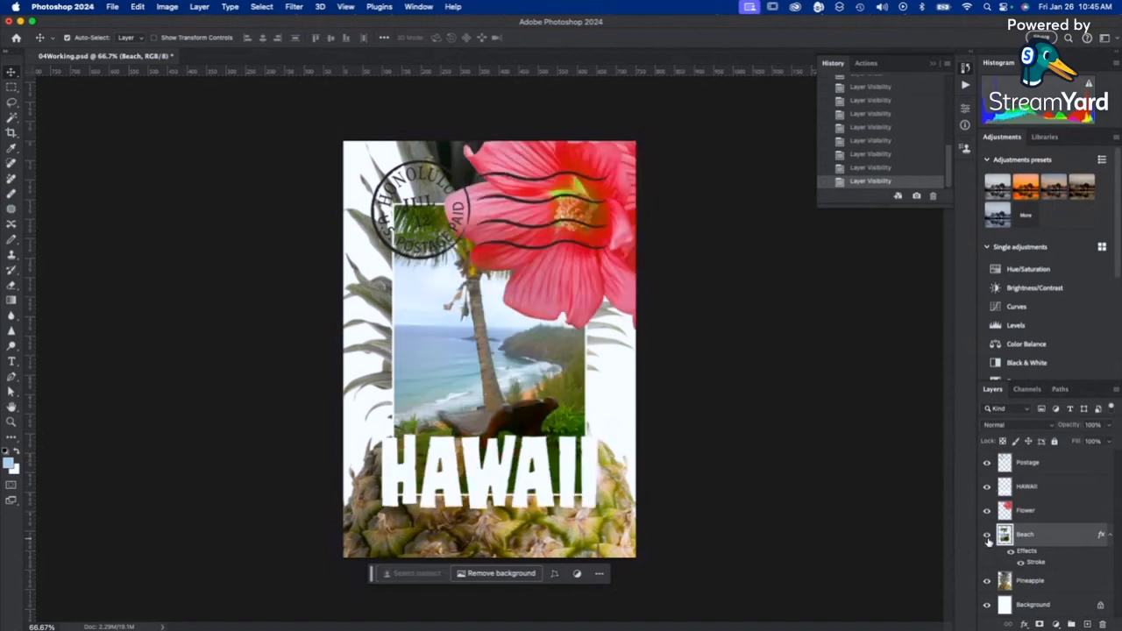
left_click(987, 580)
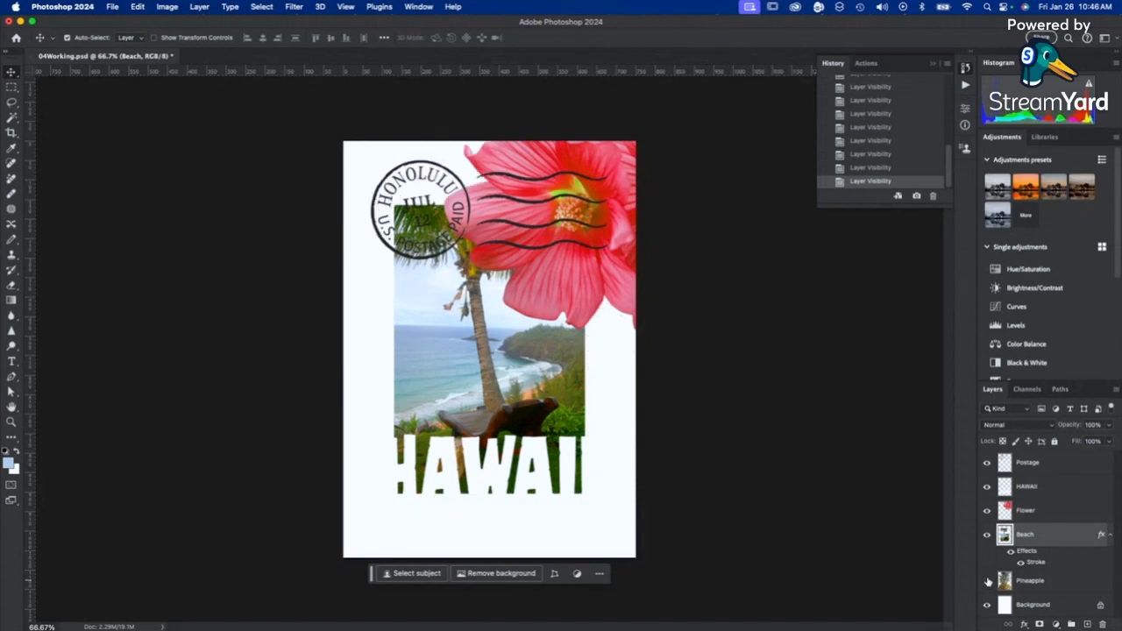
left_click(987, 581)
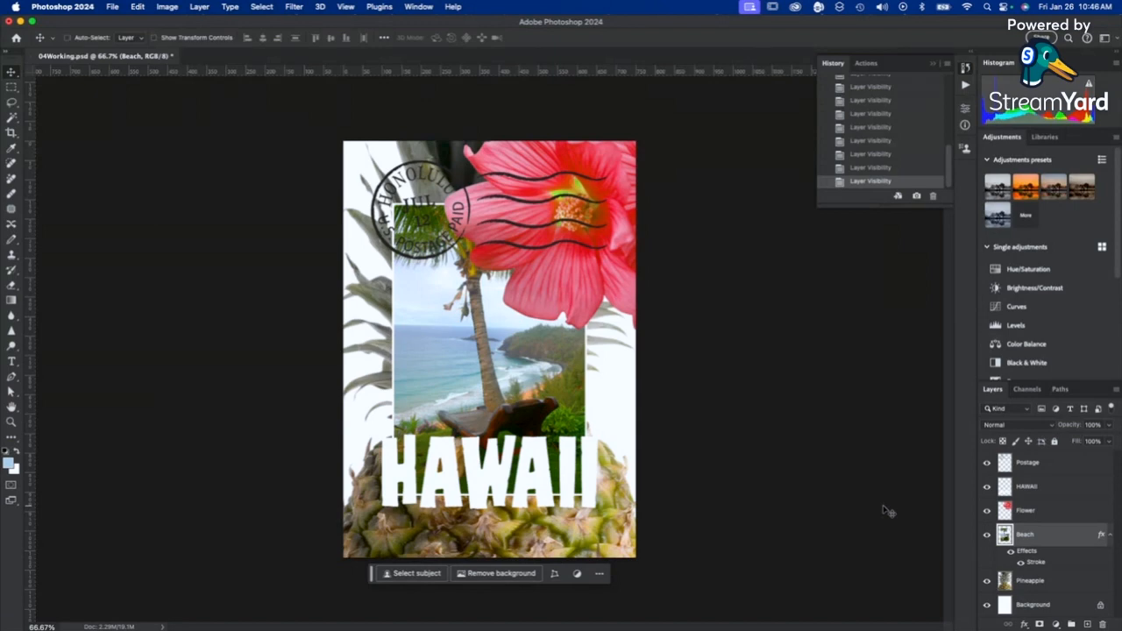
Save the current state of the layered poster in 04Working.psd.
key("super+s")
left_click(112, 6)
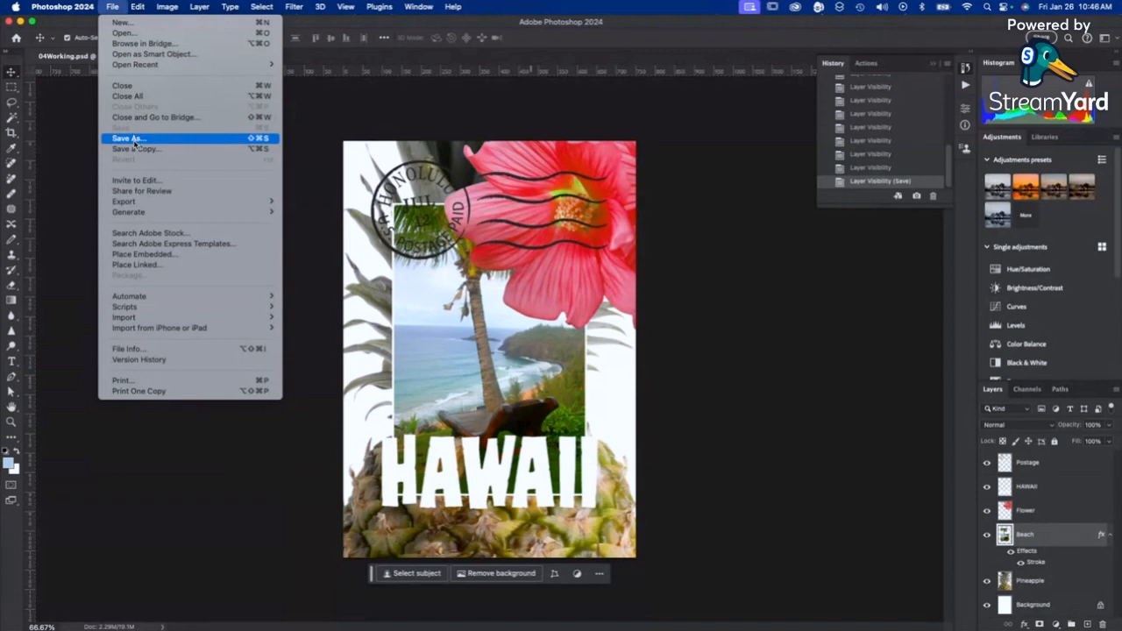
left_click(729, 313)
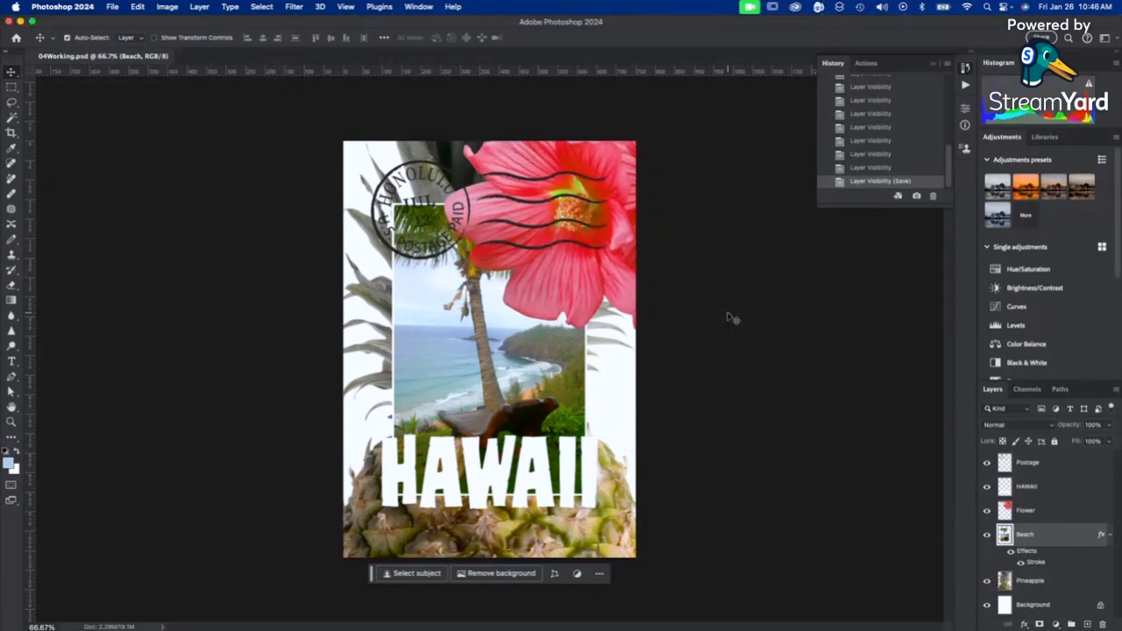
Set the Postage layer's opacity to 25%.
left_click(1091, 424)
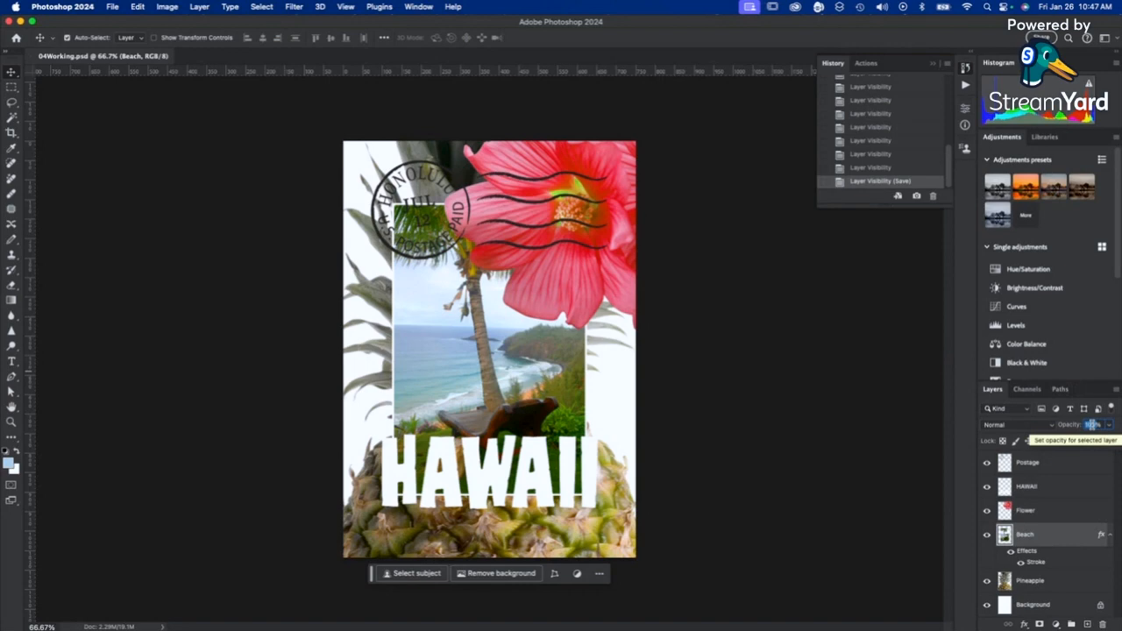
left_click(1052, 467)
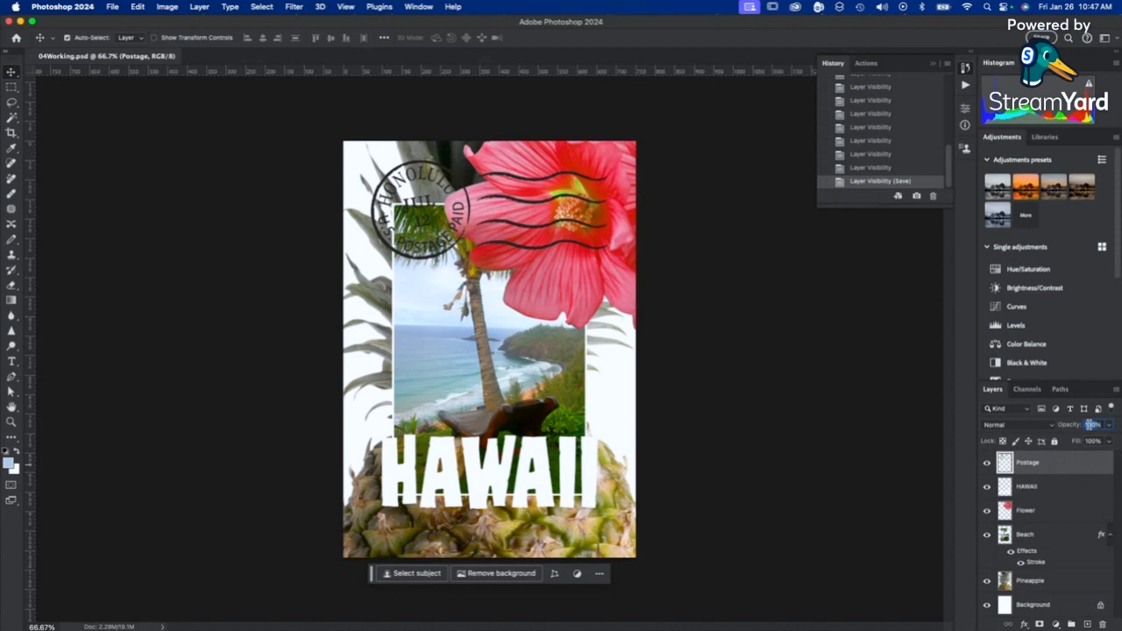
type("20")
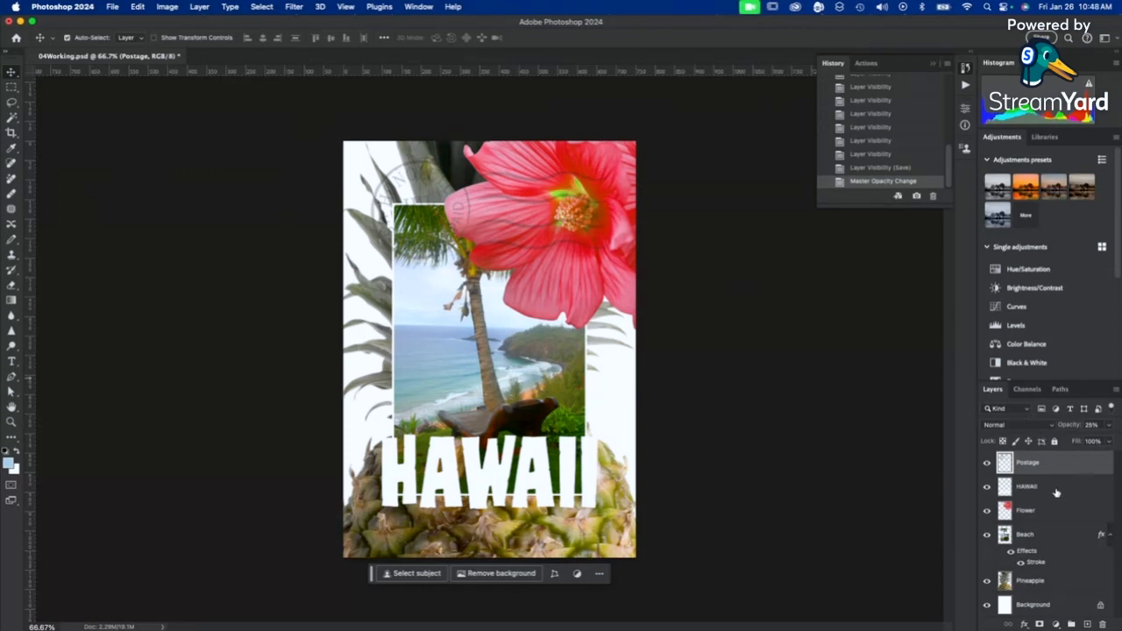
left_click(1051, 425)
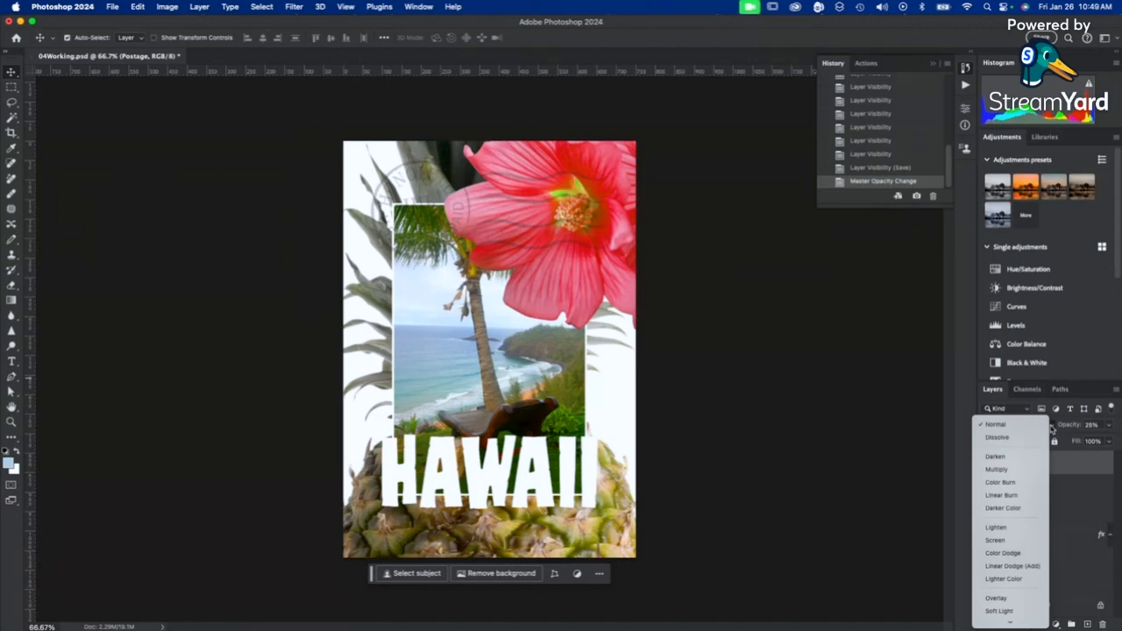
left_click(788, 501)
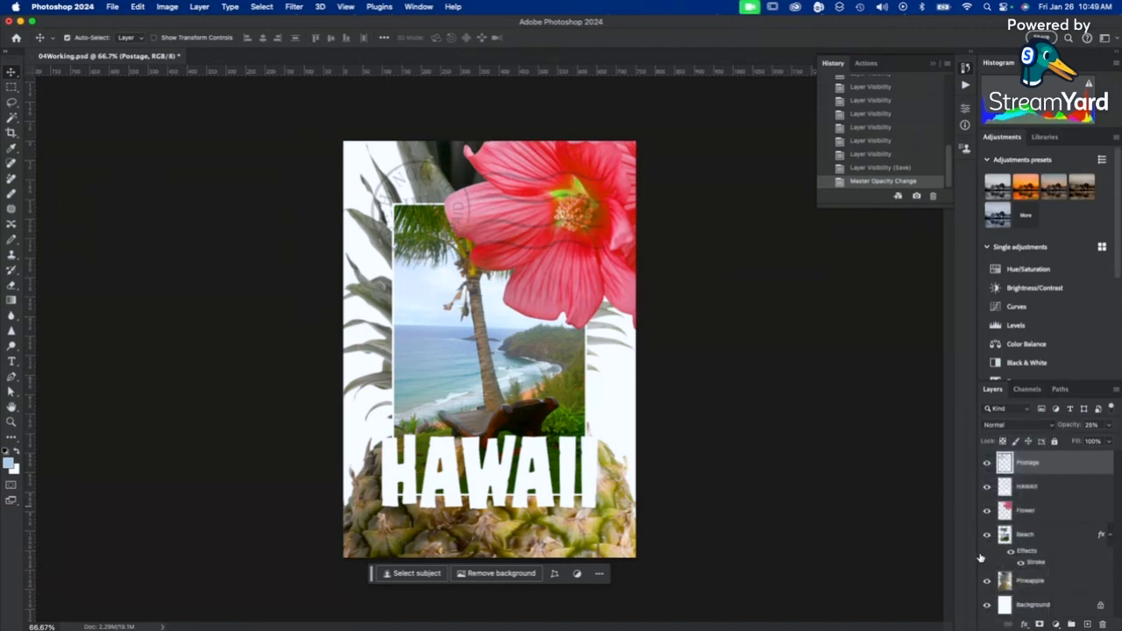
Hide the Postage, HAWAII, Flower and Beach layers, and duplicate the Pineapple layer.
left_click(987, 462)
left_click_drag(987, 481, 987, 539)
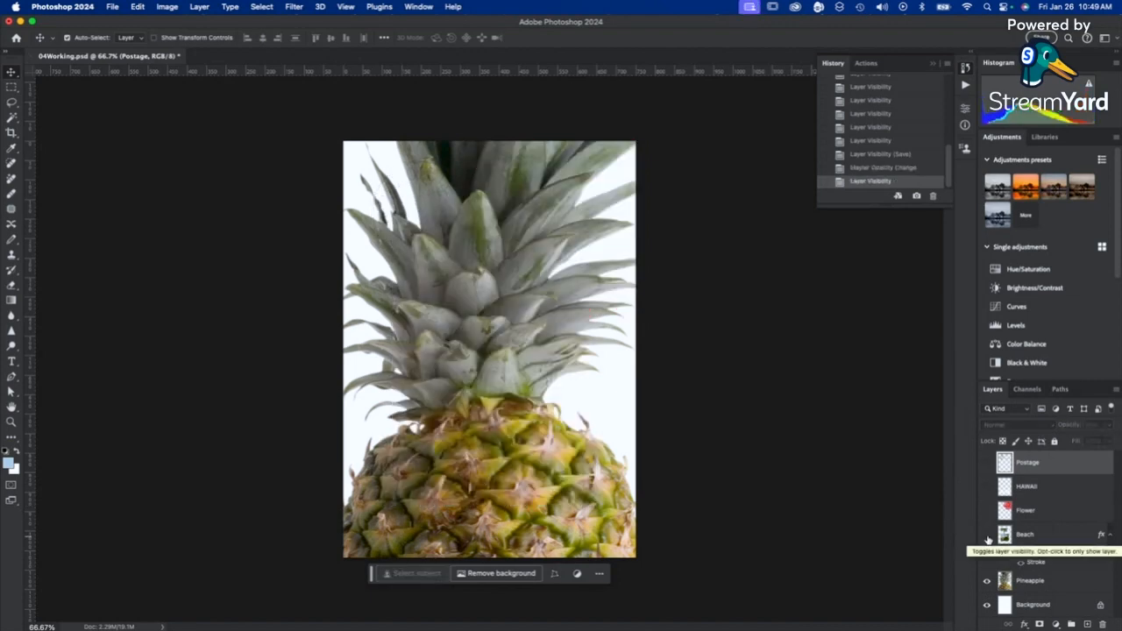
right_click(1045, 583)
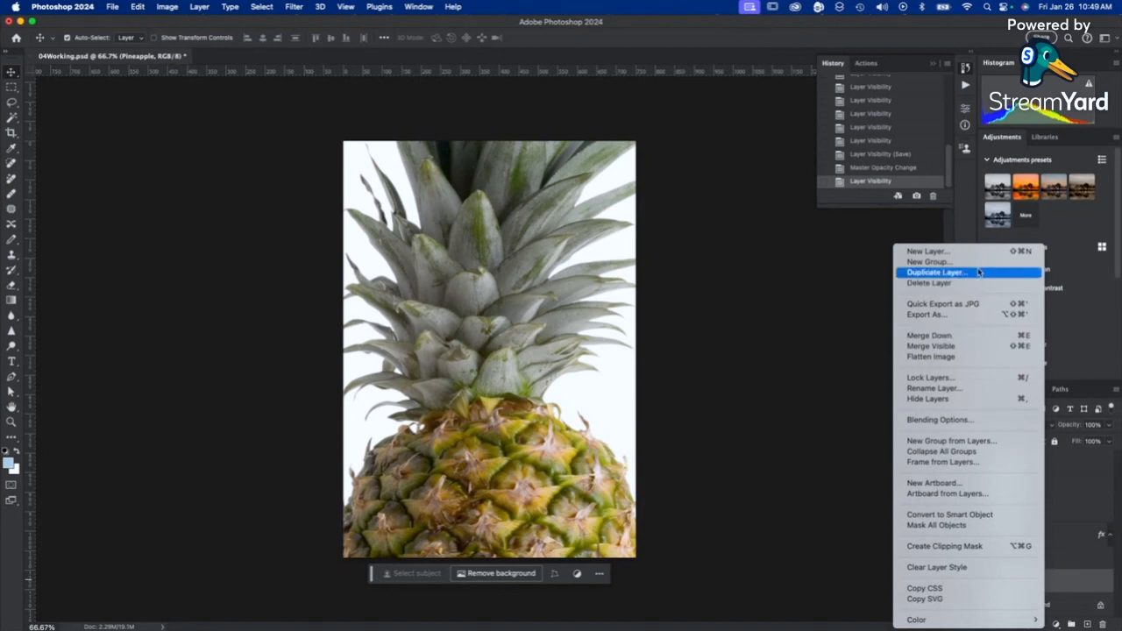
left_click(796, 438)
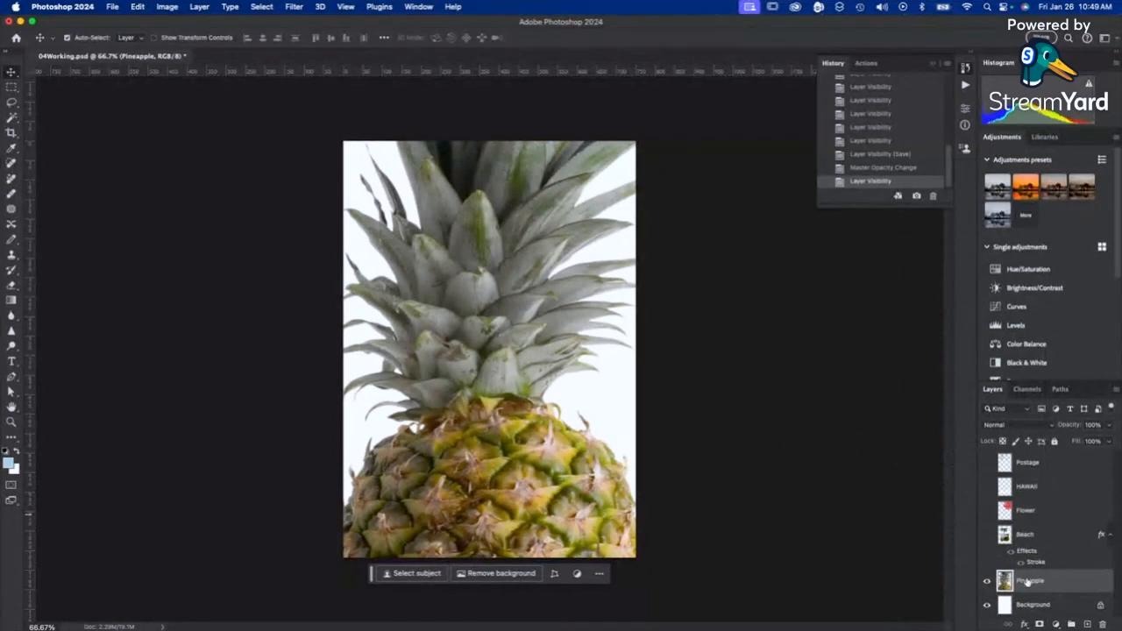
left_click_drag(1028, 582, 1087, 623)
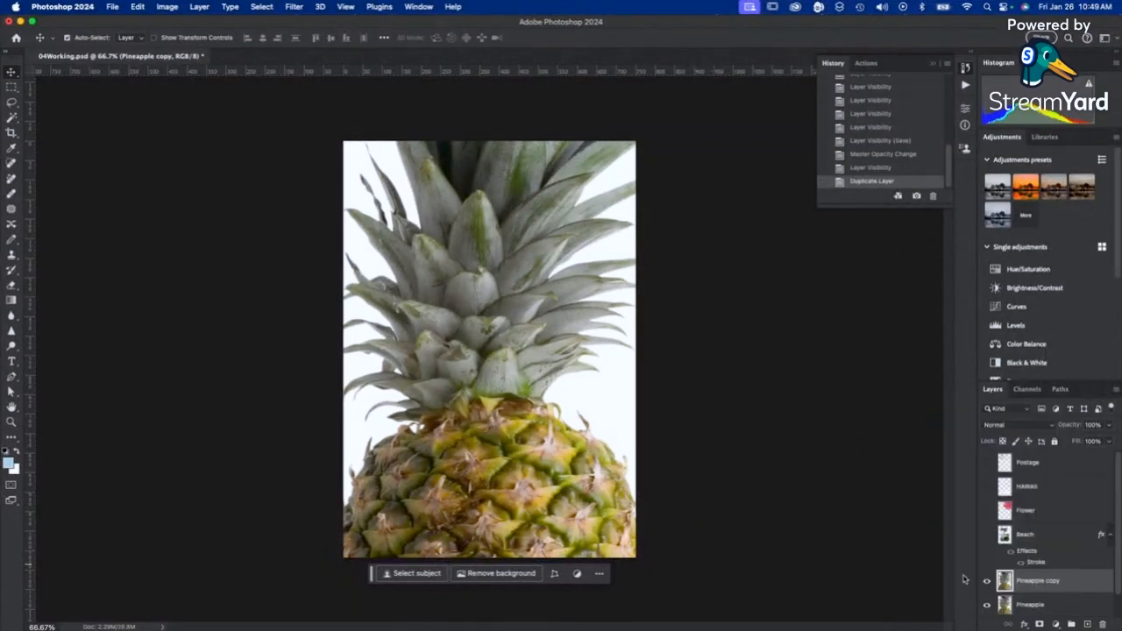
scroll(1045, 588, "down", 1)
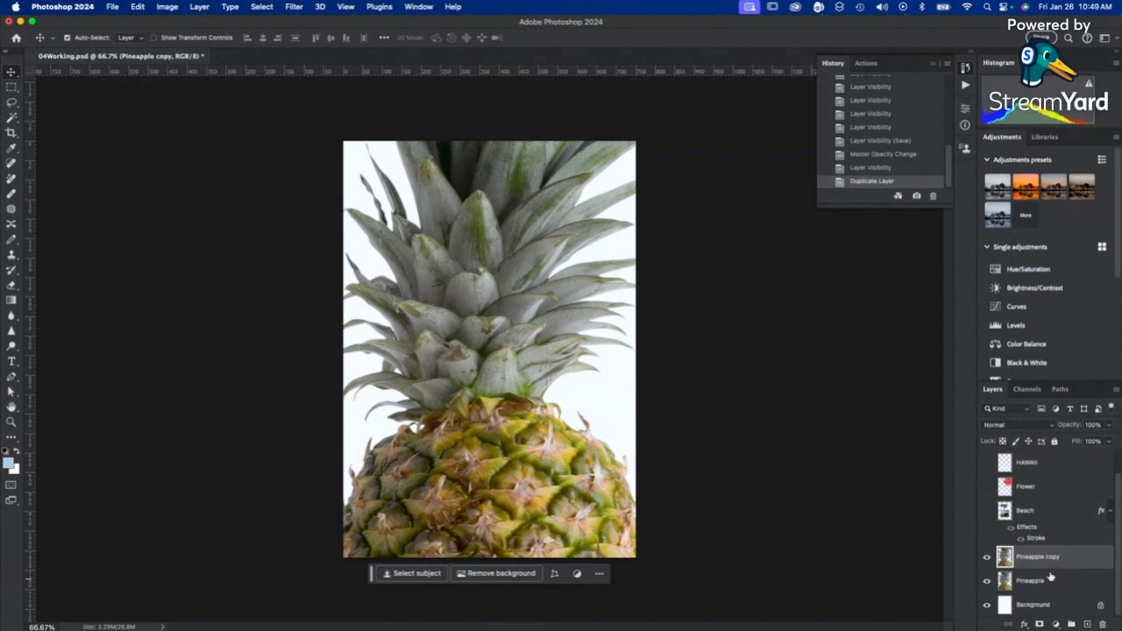
Set the Pineapple copy layer's blending mode to Overlay and compare the effect by hiding and reshowing the layer.
left_click(1009, 424)
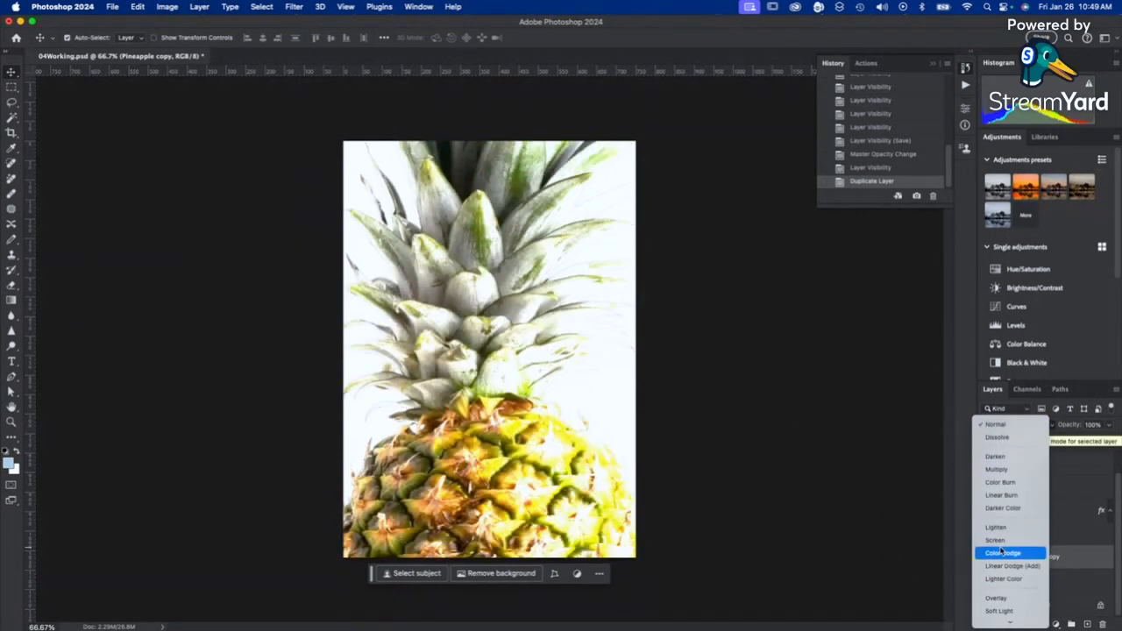
left_click(992, 600)
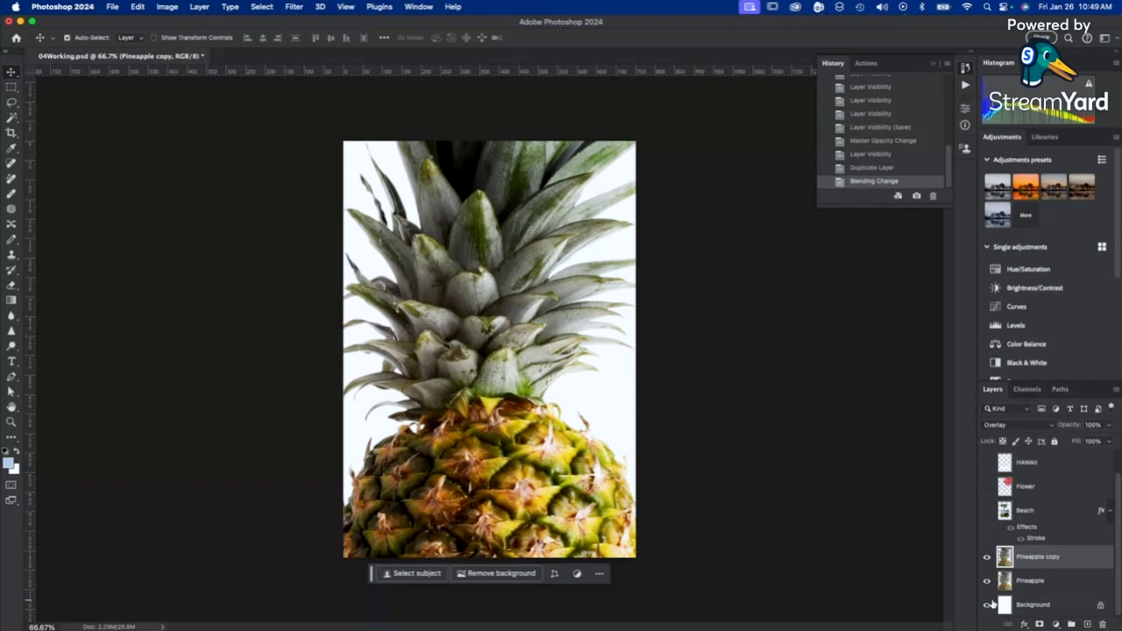
left_click(986, 558)
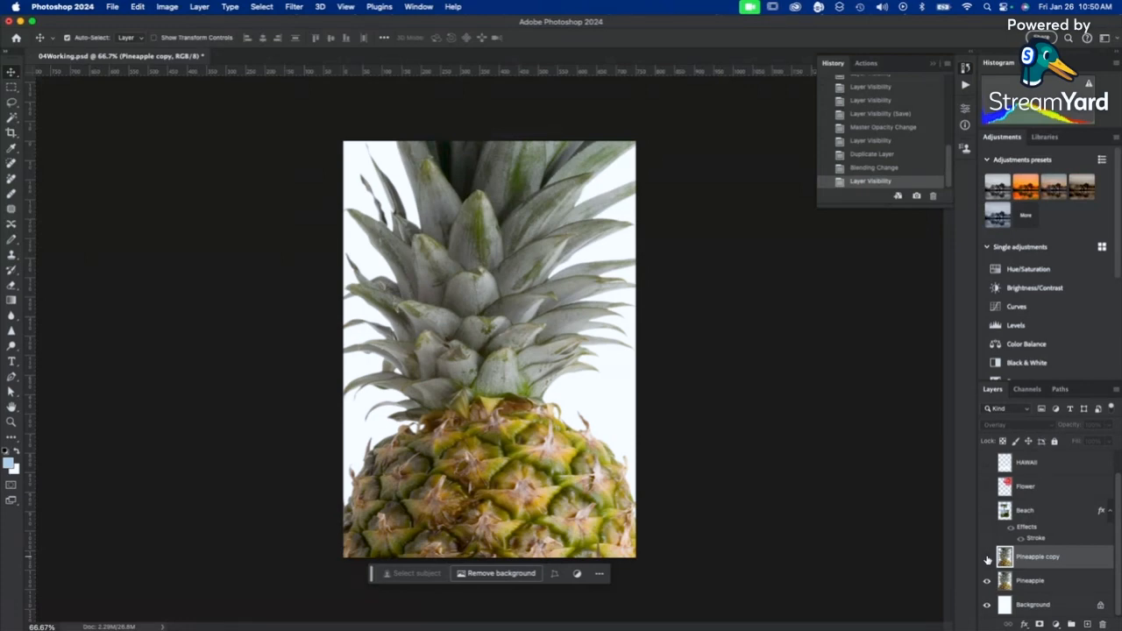
left_click(987, 559)
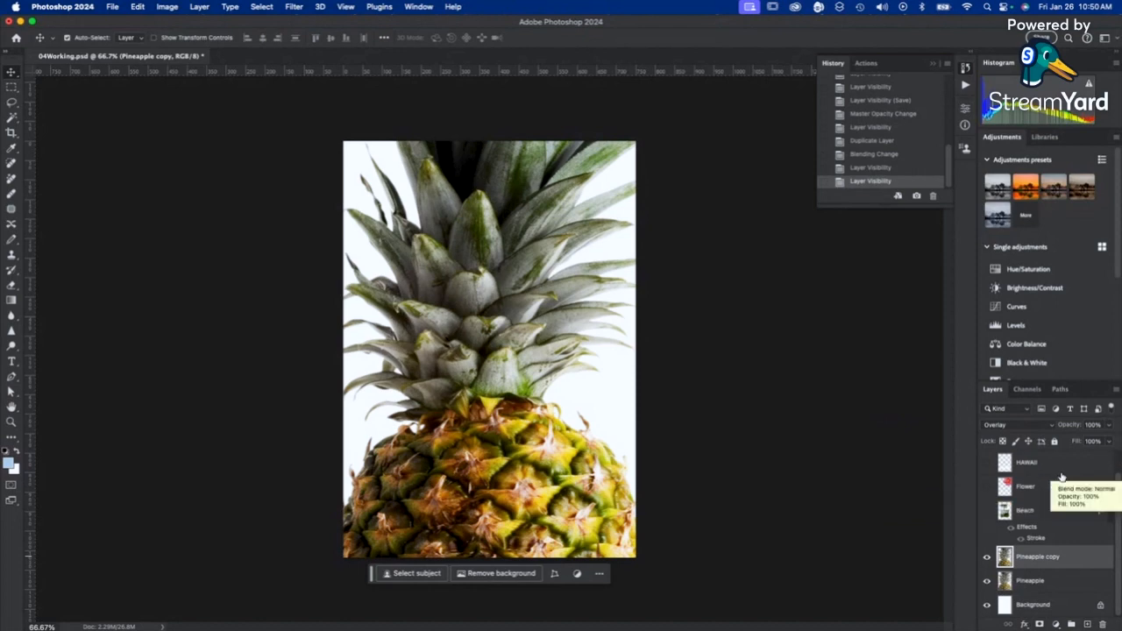
Show the Postage layer over the two pineapple layers.
scroll(1061, 478, "up", 1)
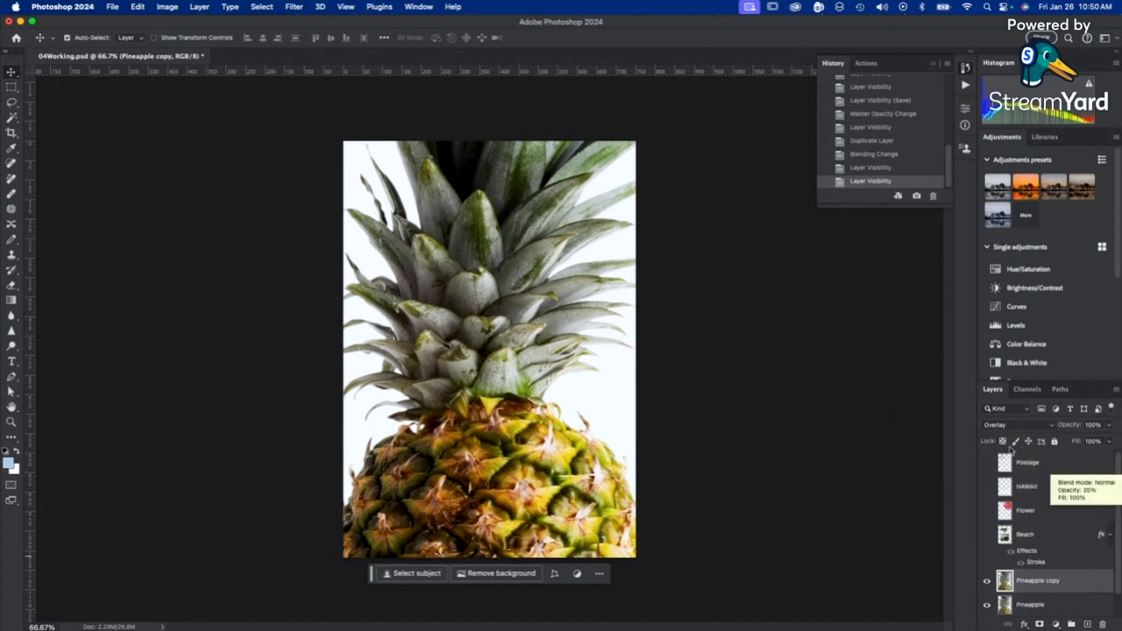
left_click(987, 464)
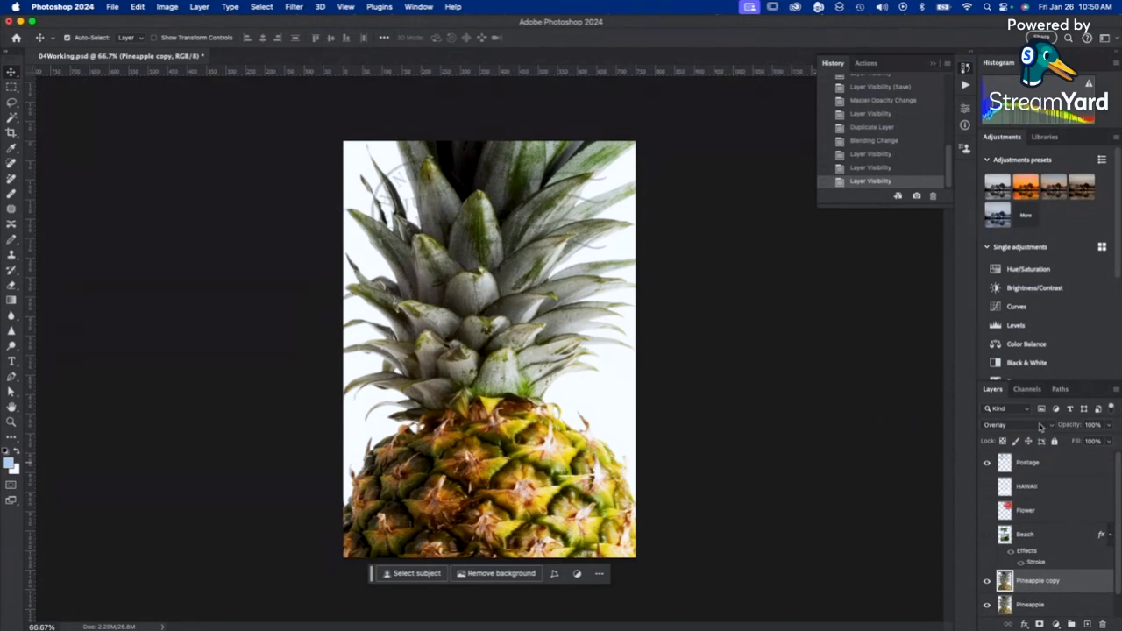
left_click(1040, 426)
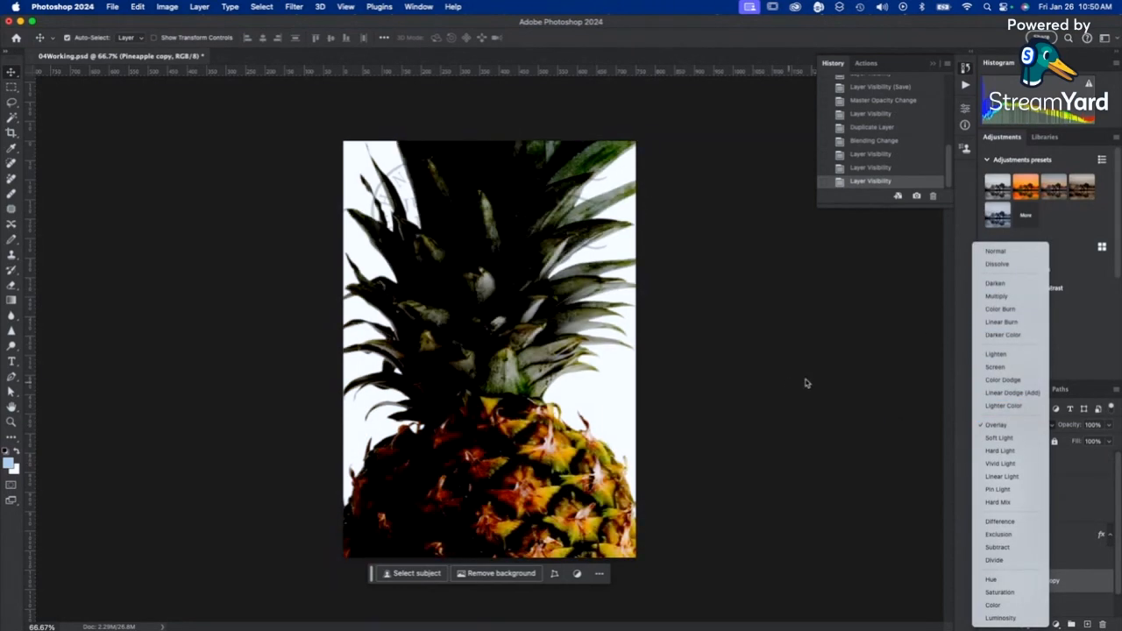
left_click(804, 383)
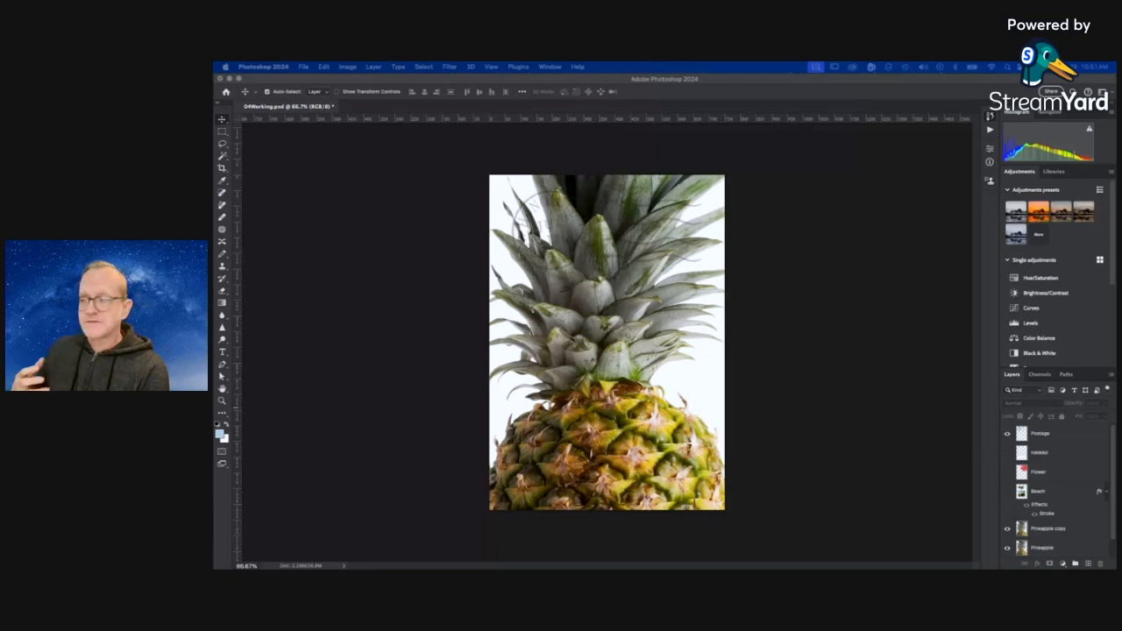
Set the Postage layer's blending mode to Multiply so the postmark blends with the pineapple leaves.
left_click(1045, 495)
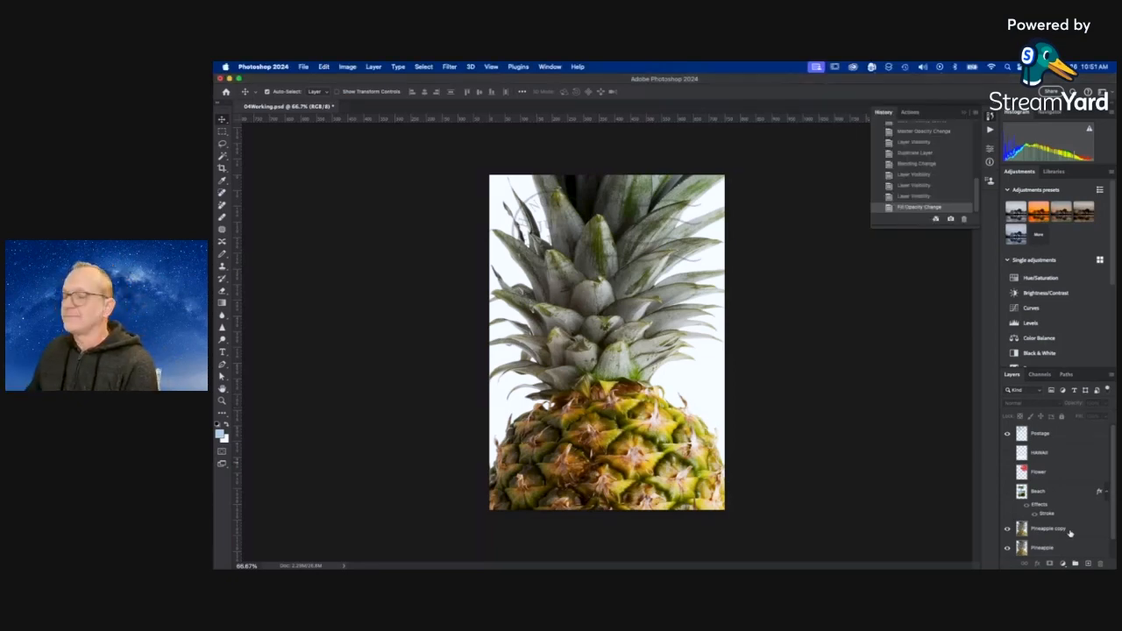
mouse_move(1069, 531)
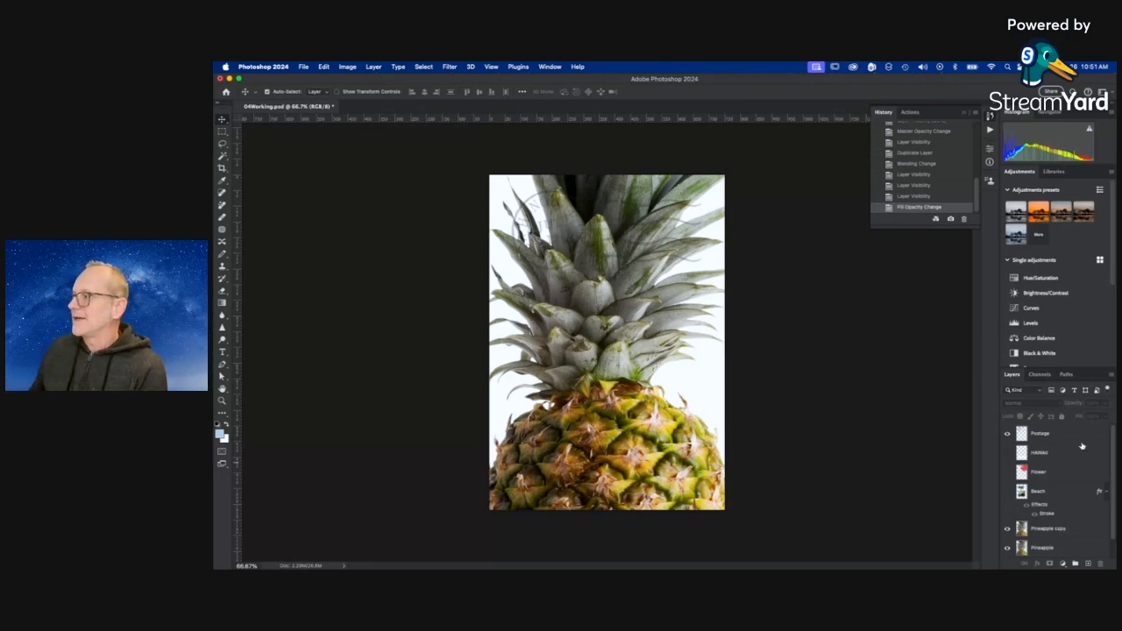
left_click(1047, 433)
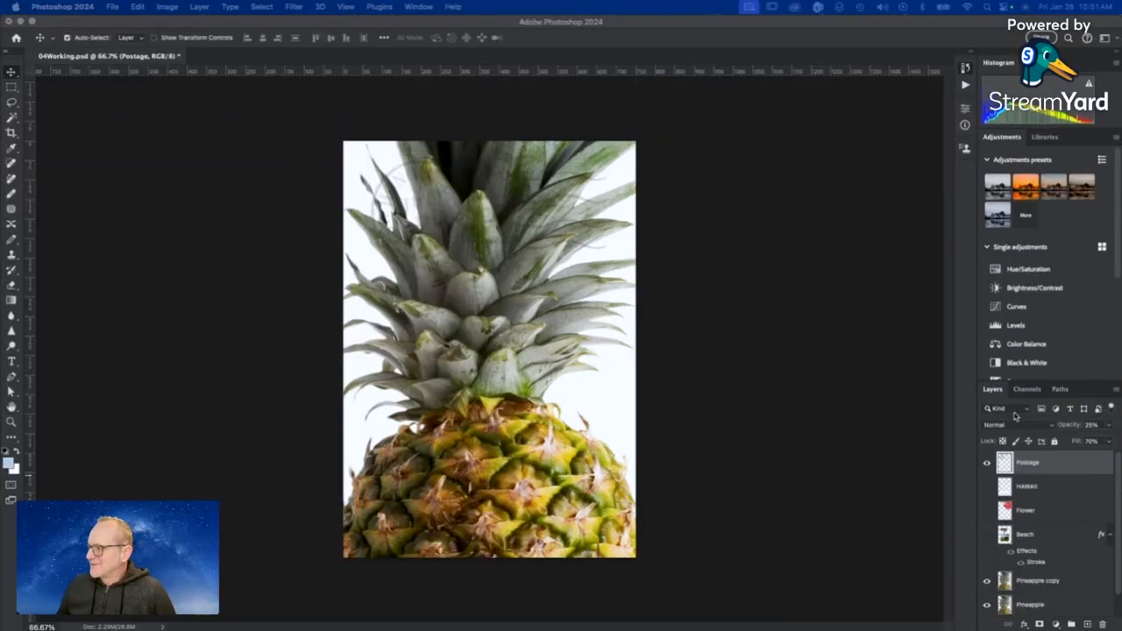
left_click(806, 436)
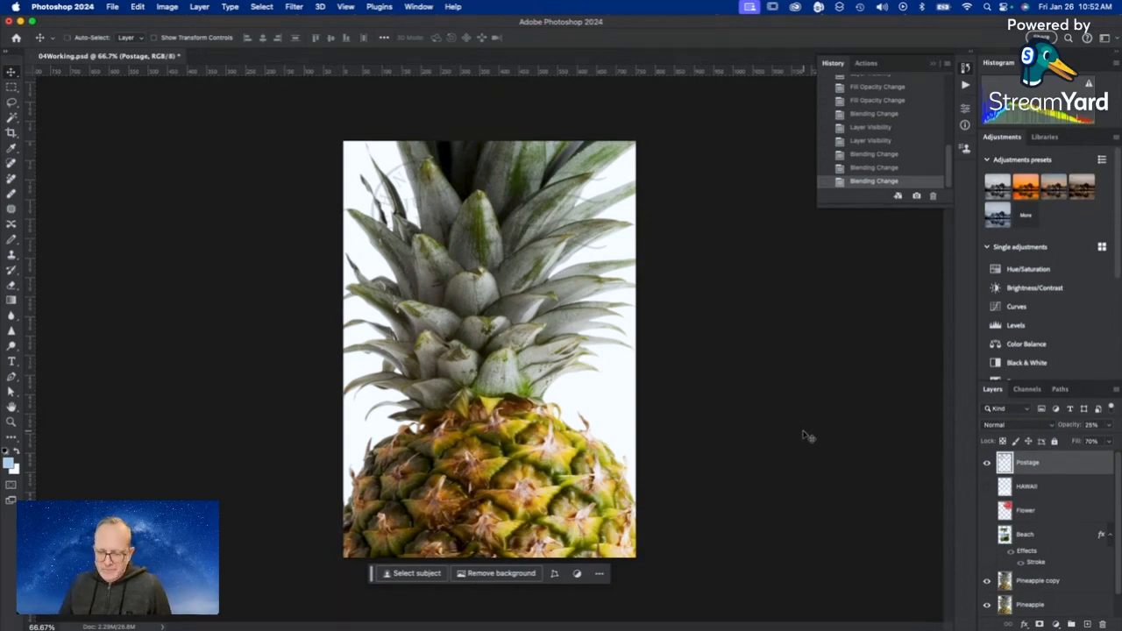
key("super+1")
key("super+equal")
key("super+equal")
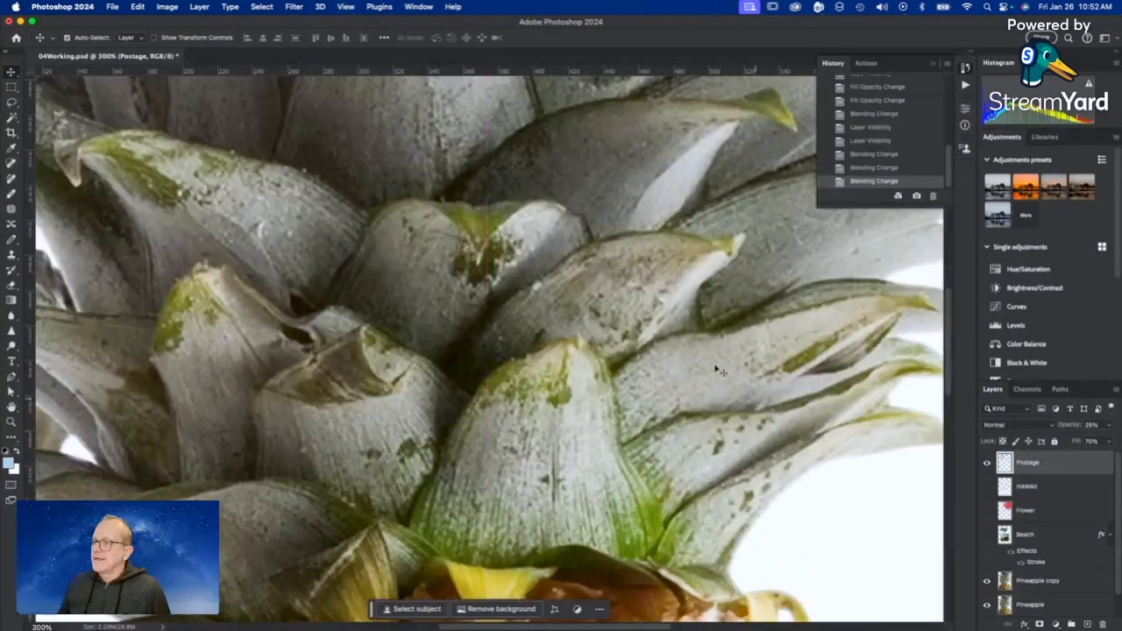
left_click_drag(446, 180, 529, 412)
left_click_drag(420, 114, 292, 408)
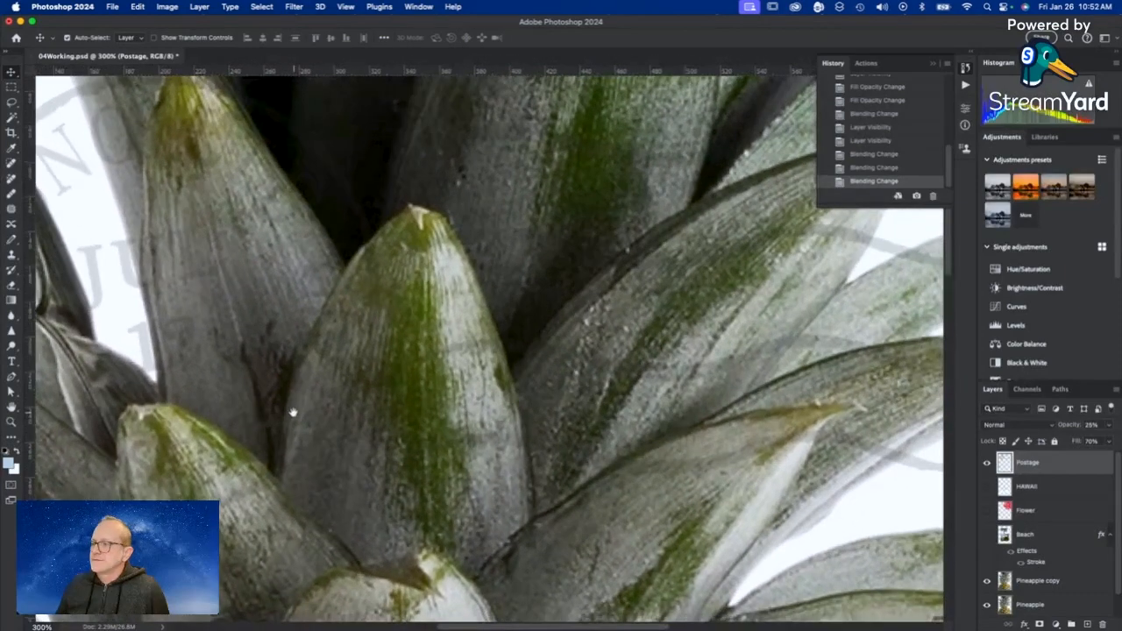
key("super+minus")
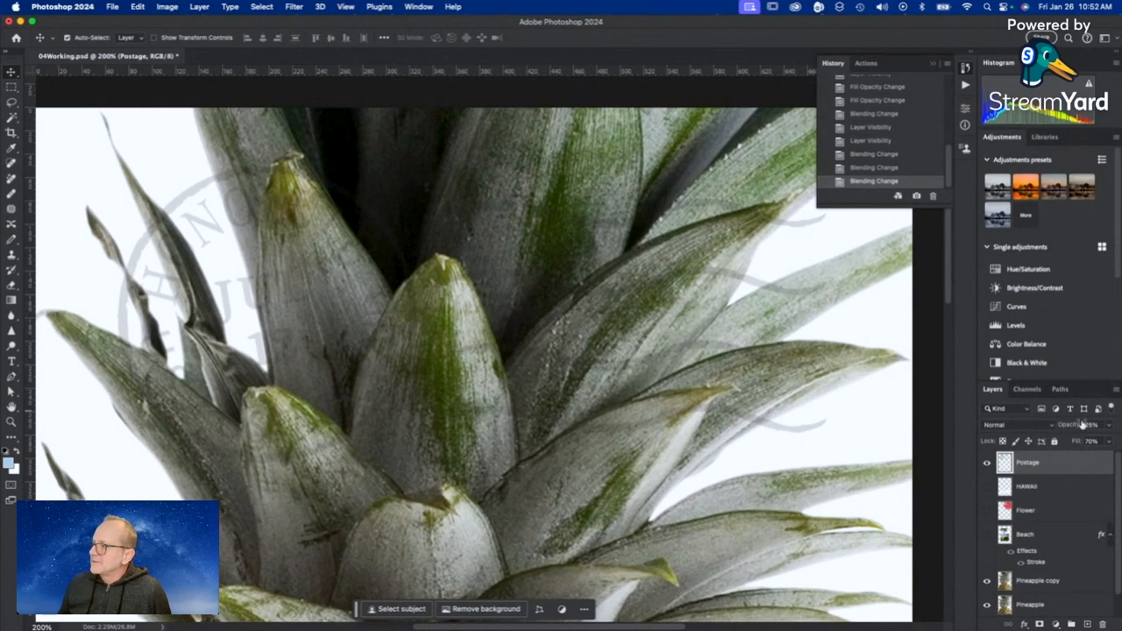
left_click(1034, 427)
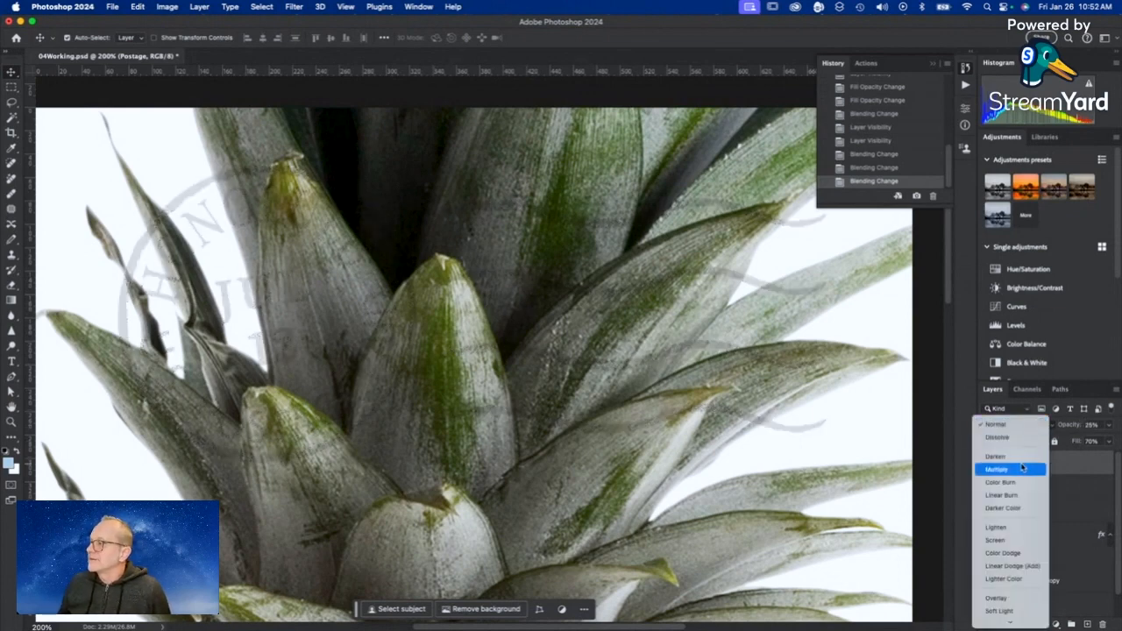
left_click(1022, 468)
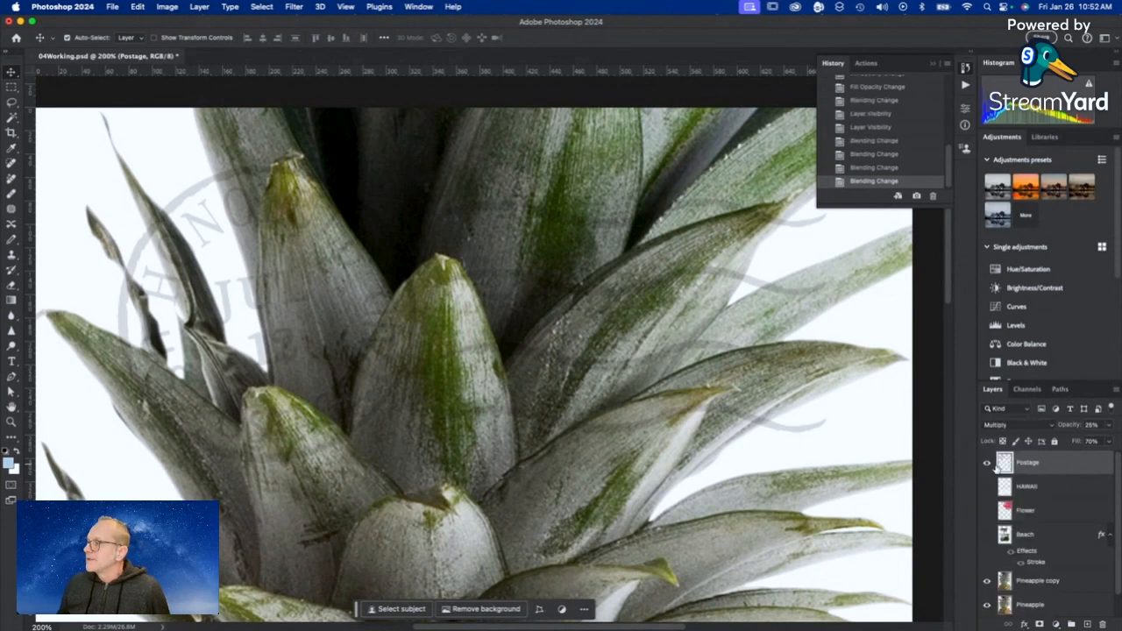
Compare the postmark in Normal and Multiply by switching between the last two history states, ending on Multiply.
left_click(873, 170)
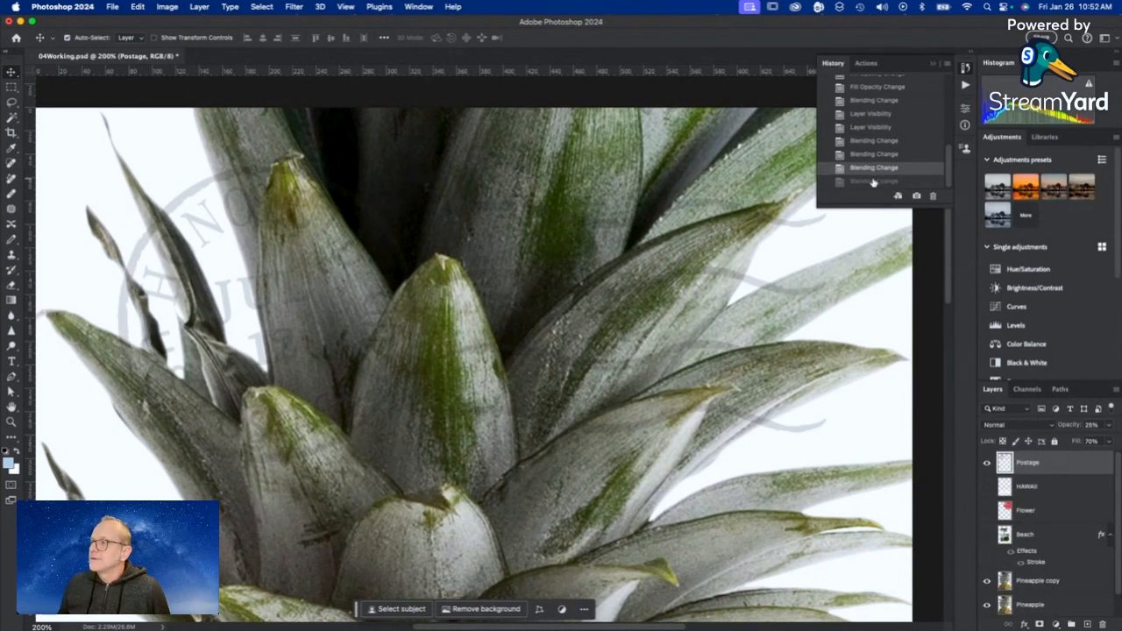
left_click(872, 182)
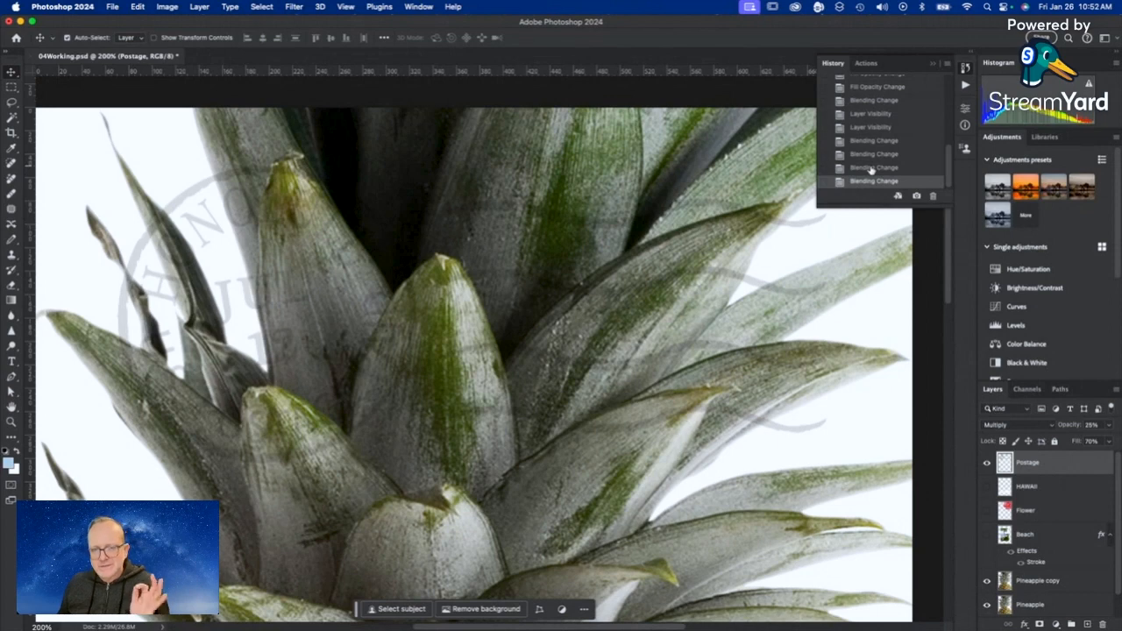
left_click(871, 170)
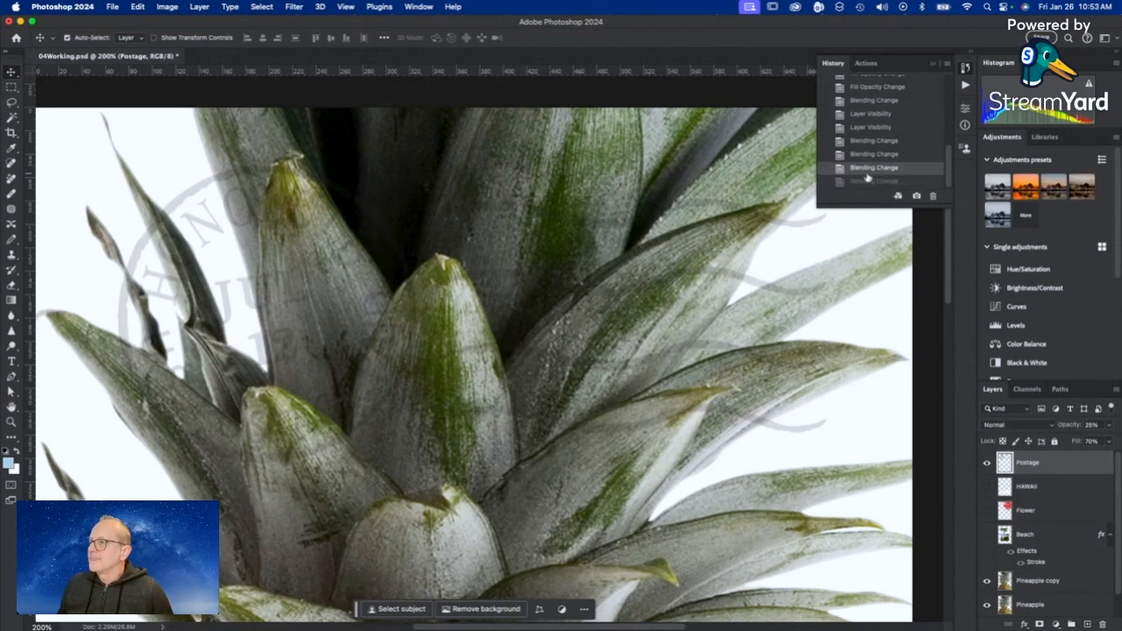
left_click(866, 180)
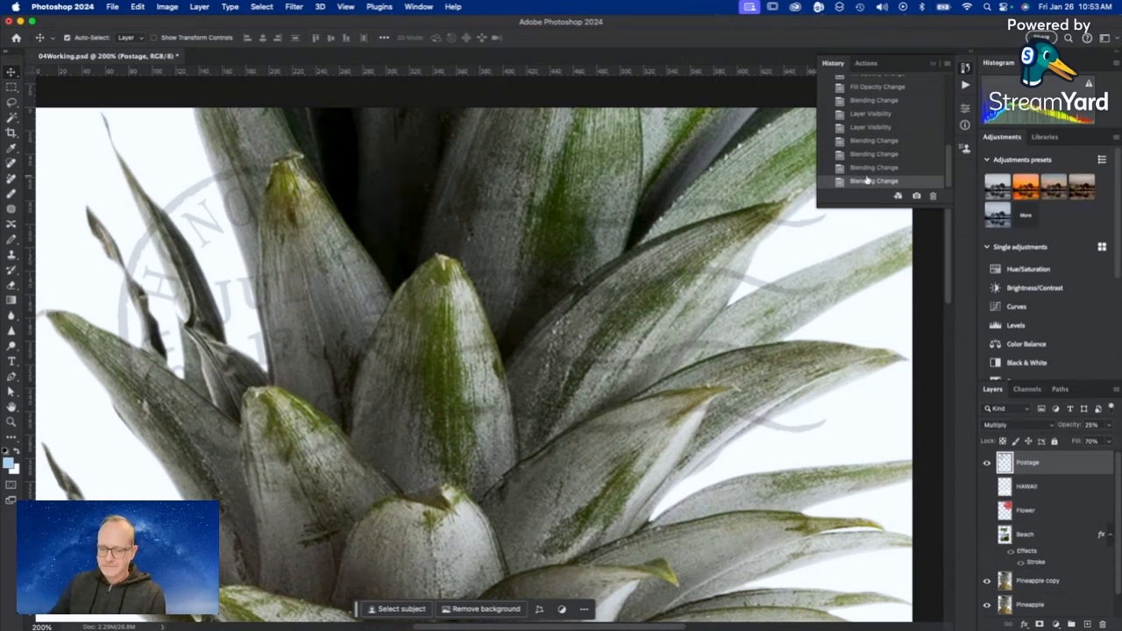
Save 04Working.psd with the blending changes and fit the whole poster on screen.
key("super+s")
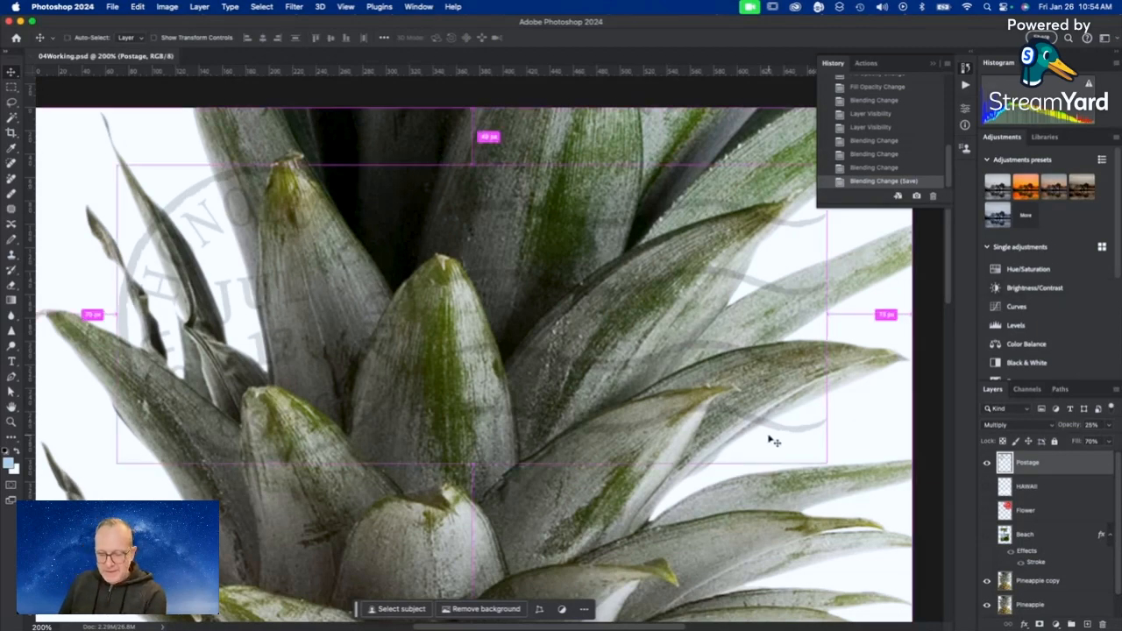
key("super+0")
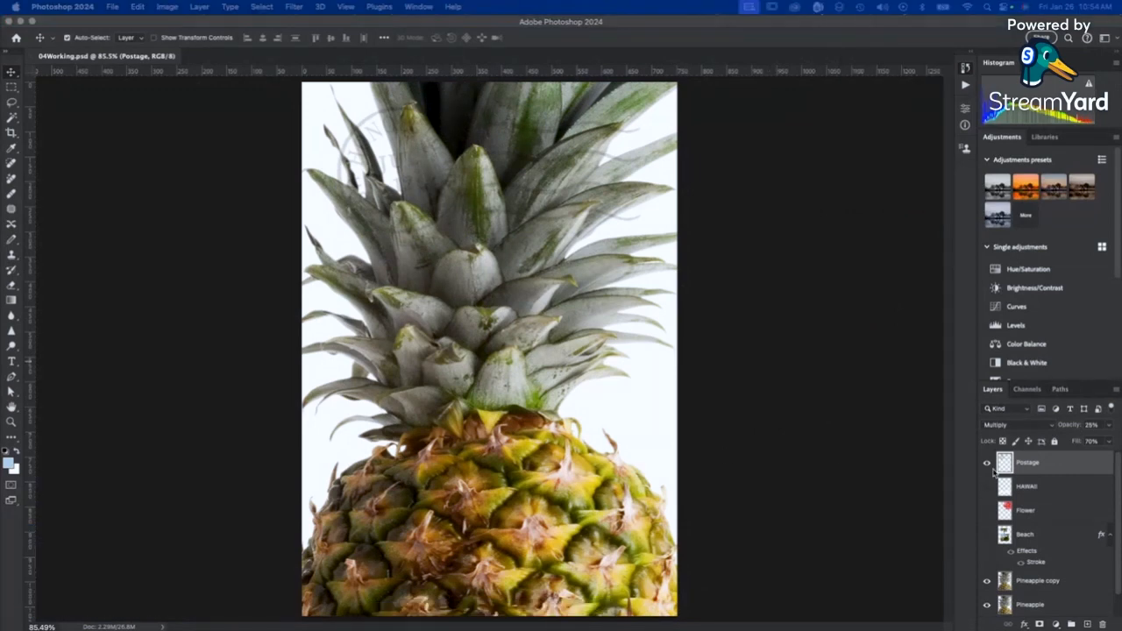
Show the Beach layer over the pineapple layers and make it the active layer.
left_click(988, 541)
left_click(986, 534)
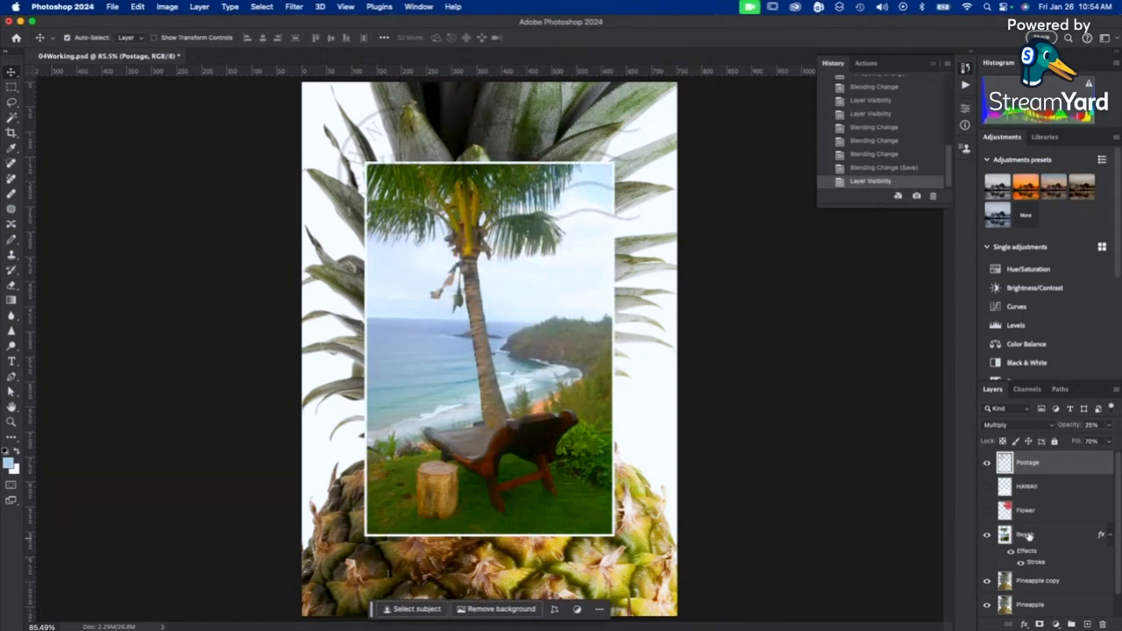
left_click(1028, 536)
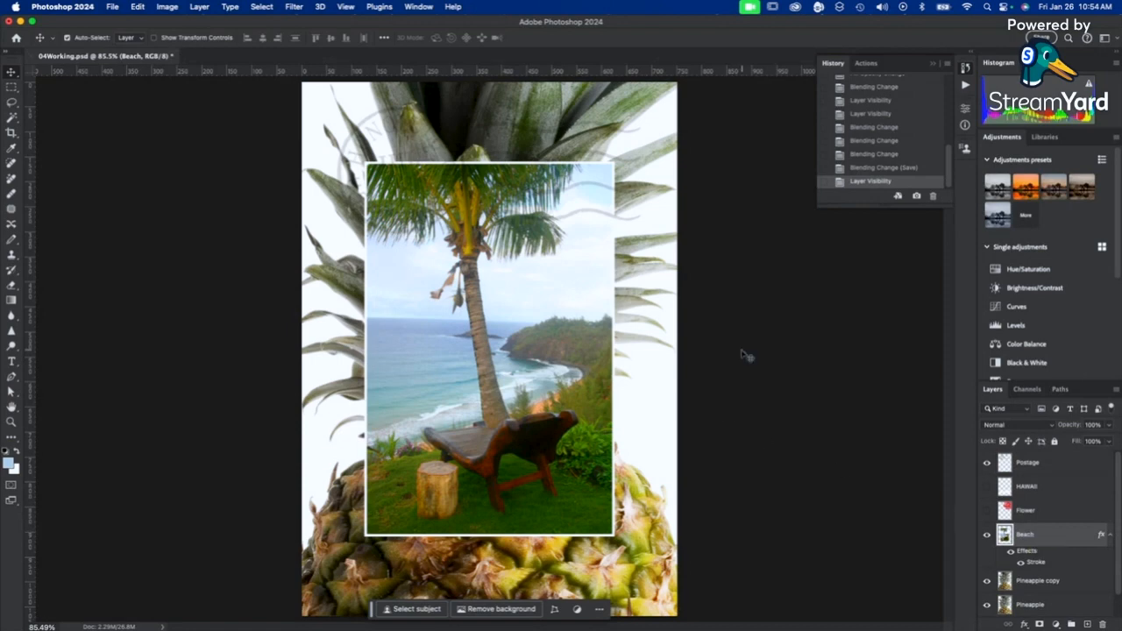
Free-transform the Beach photo to 50% of its width and height, keeping its proportions.
left_click(140, 7)
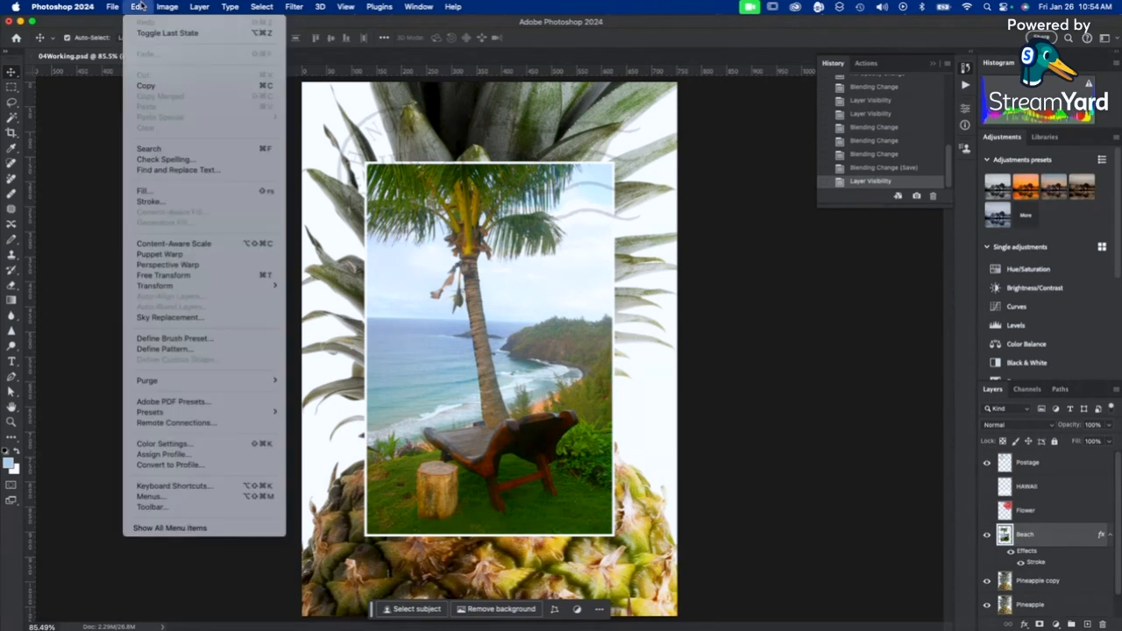
left_click(167, 278)
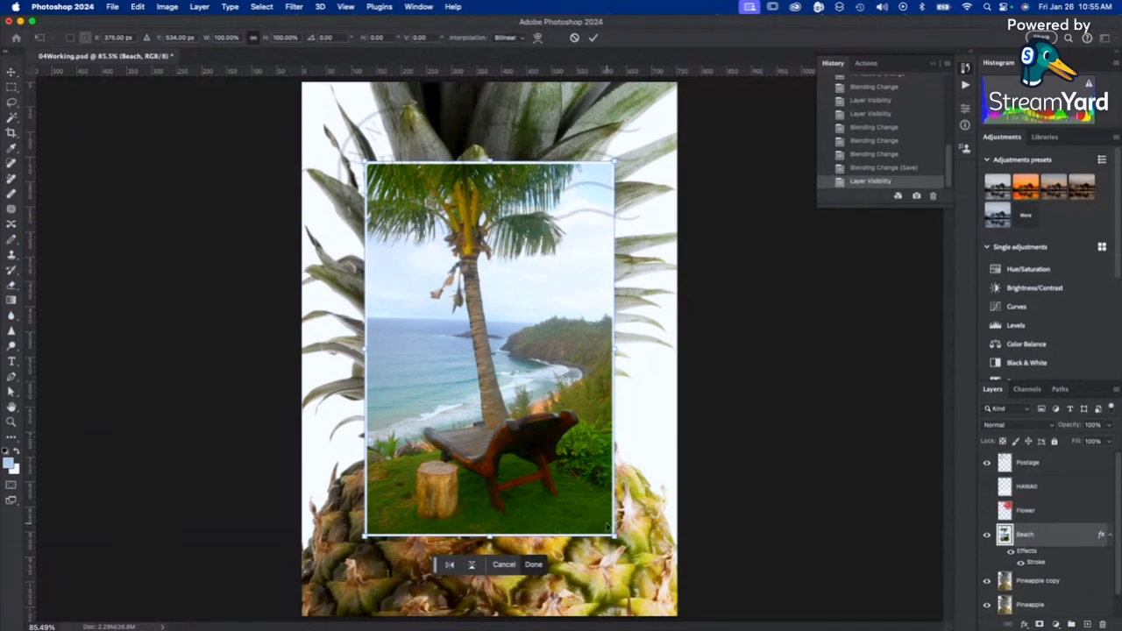
left_click_drag(614, 534, 525, 402)
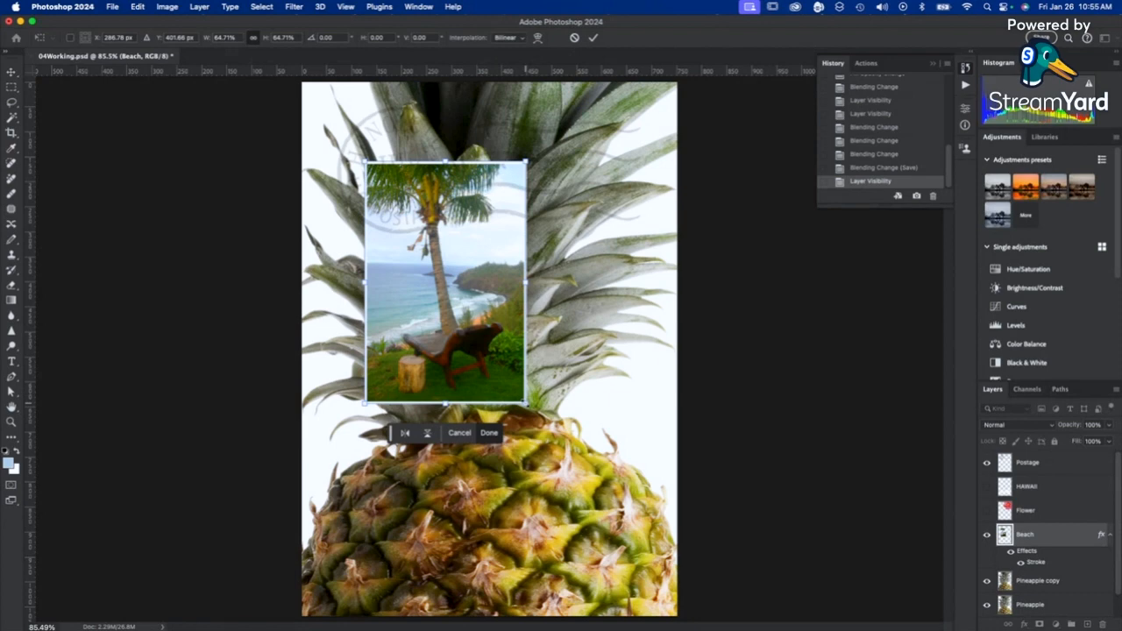
left_click_drag(524, 403, 490, 351)
left_click(218, 38)
key("BackSpace")
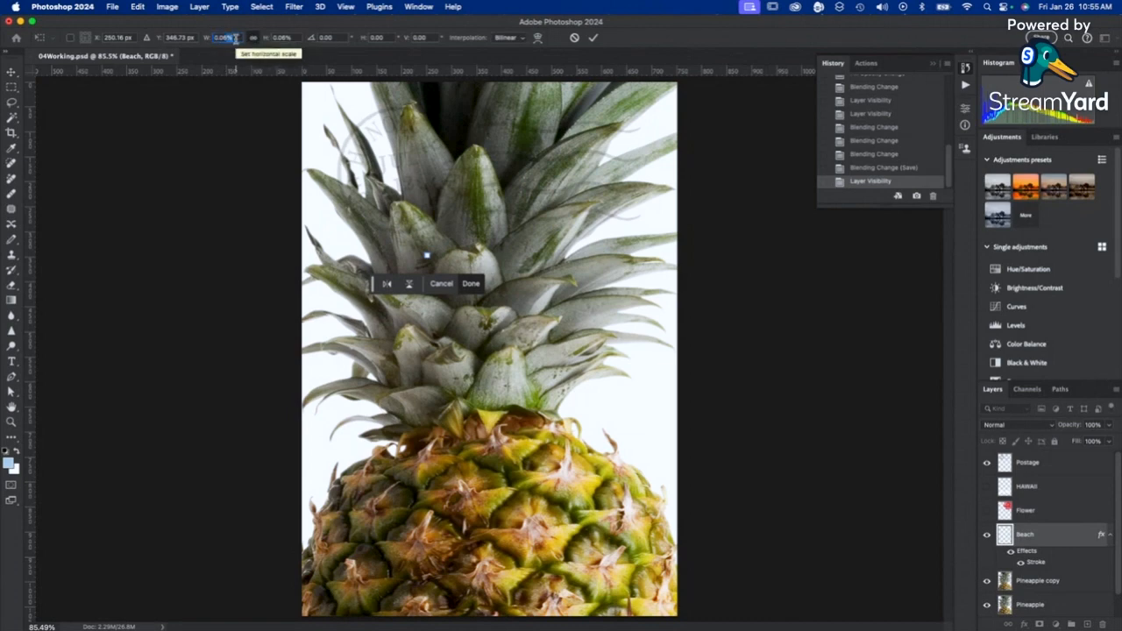
left_click_drag(235, 38, 151, 33)
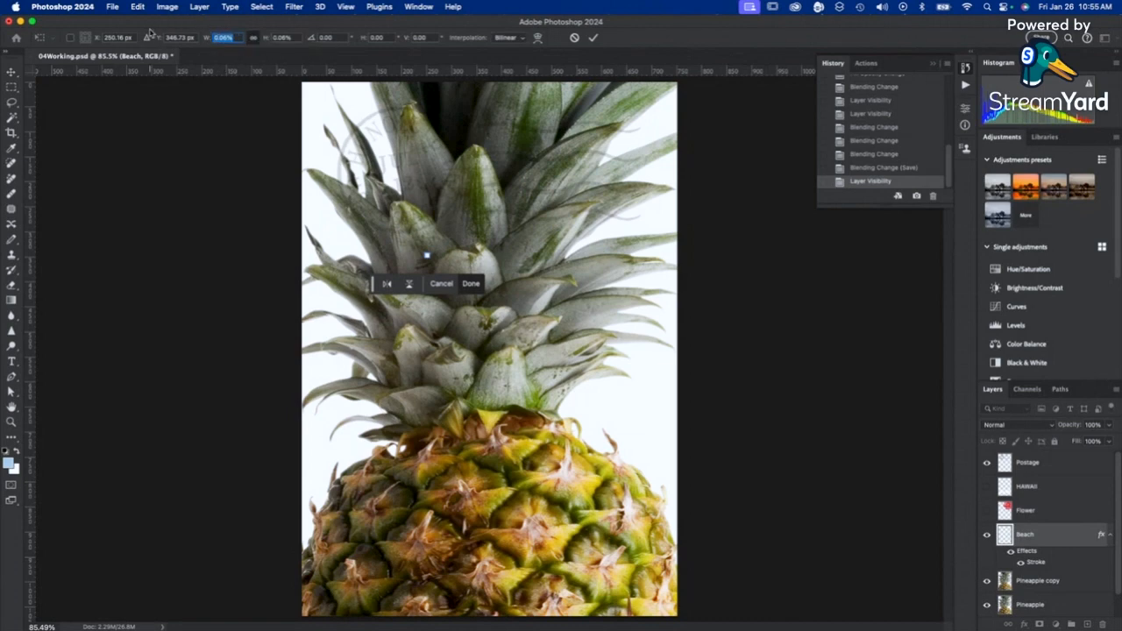
type("50")
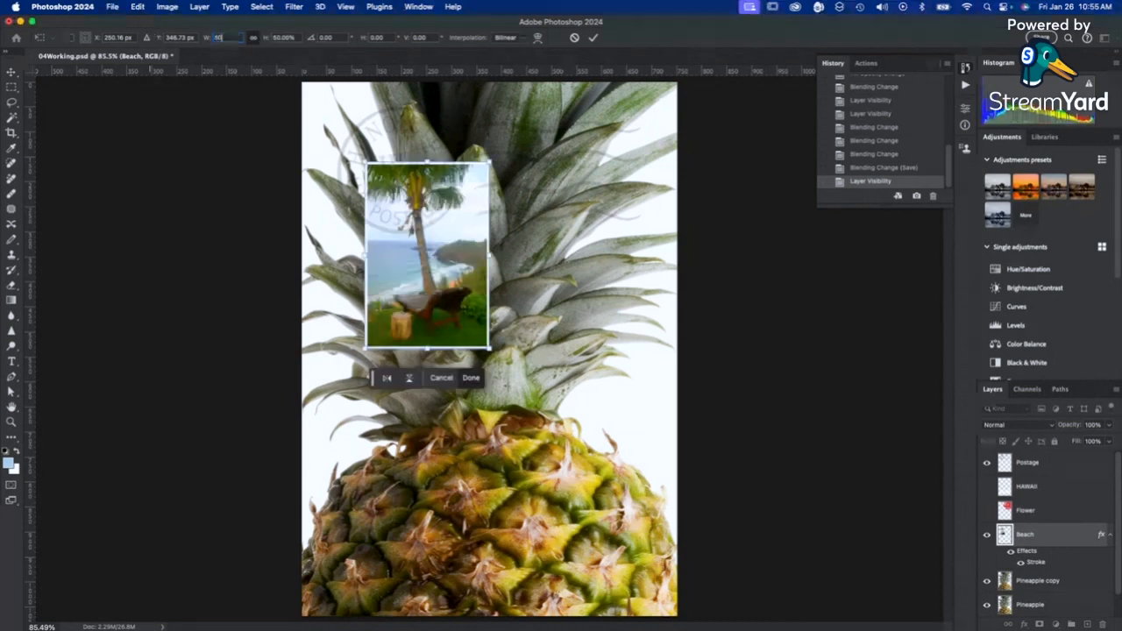
key("Tab")
key("Tab")
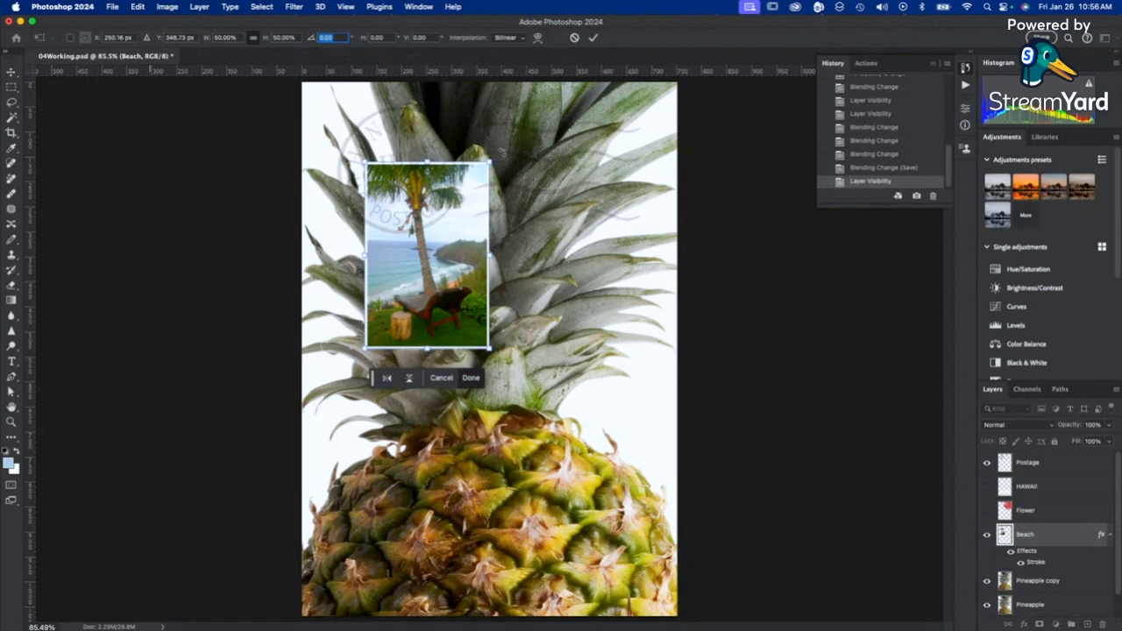
Rotate the Beach photo clockwise to 15 degrees and apply the transformation.
left_click_drag(502, 151, 547, 163)
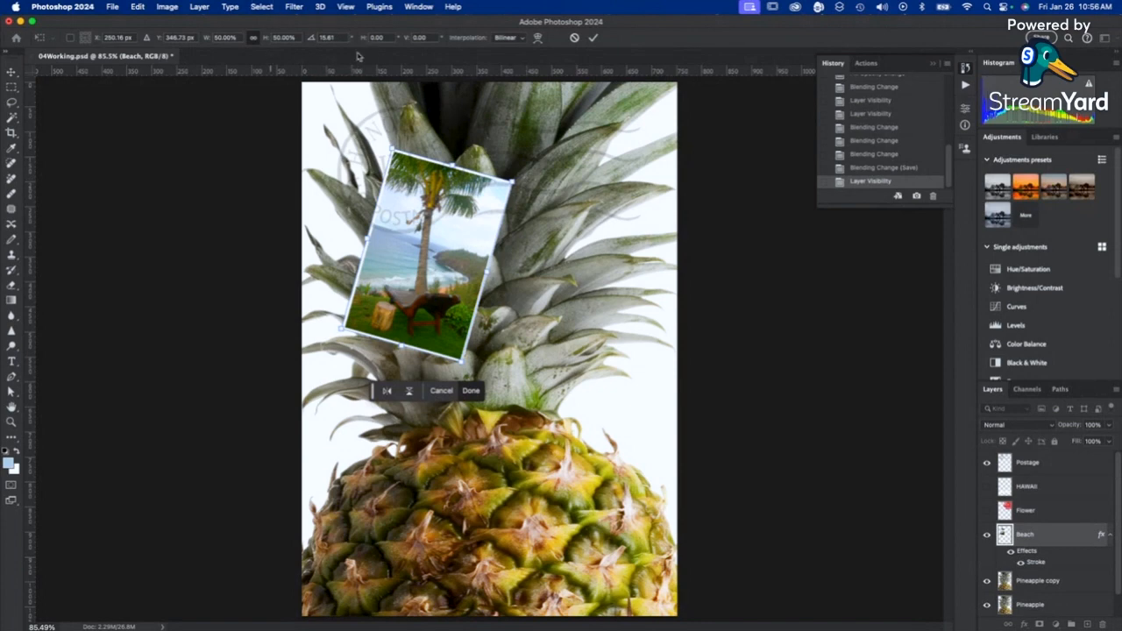
left_click(331, 38)
type("15")
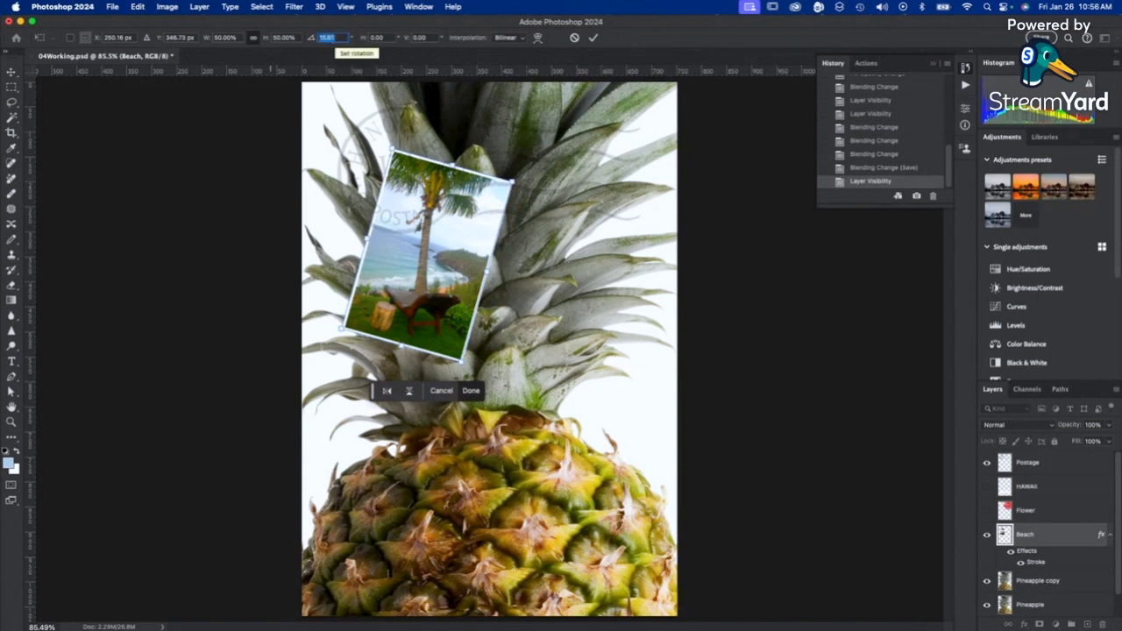
key("Return")
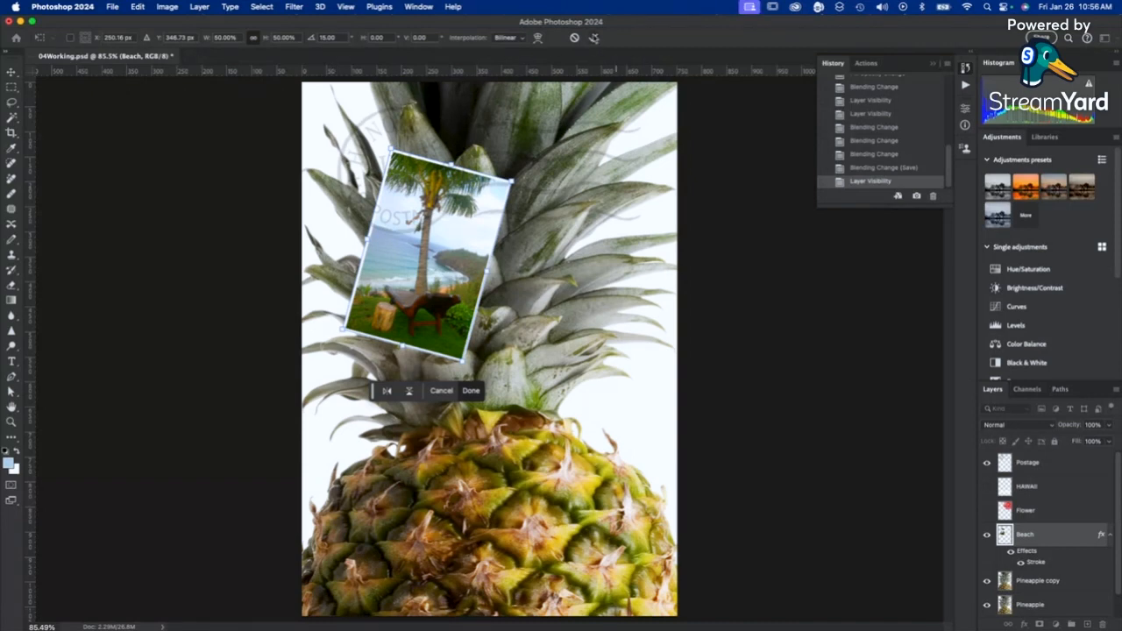
left_click(592, 39)
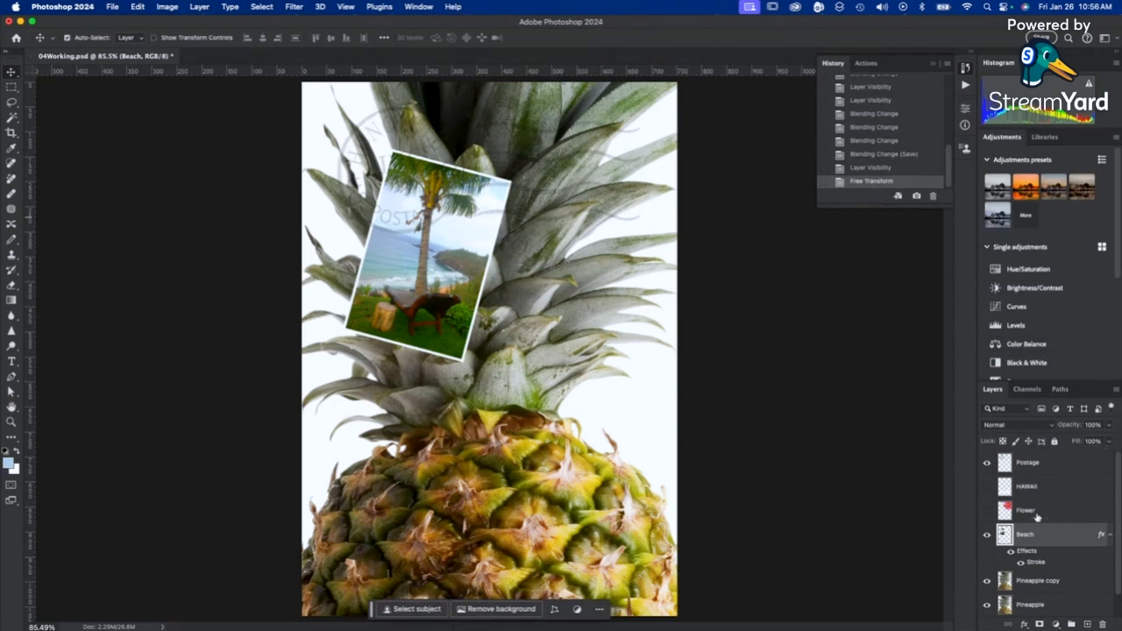
With the Flower layer shown, move the Beach photo slightly down so its upper corner tucks under the petals, and save the file.
left_click(987, 510)
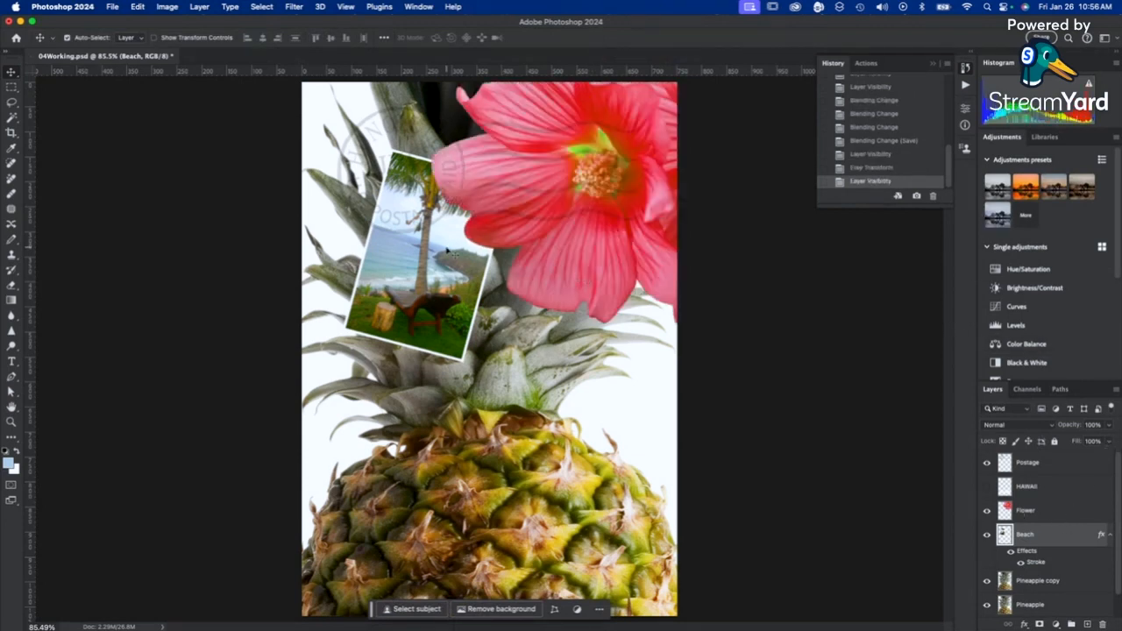
left_click(448, 252)
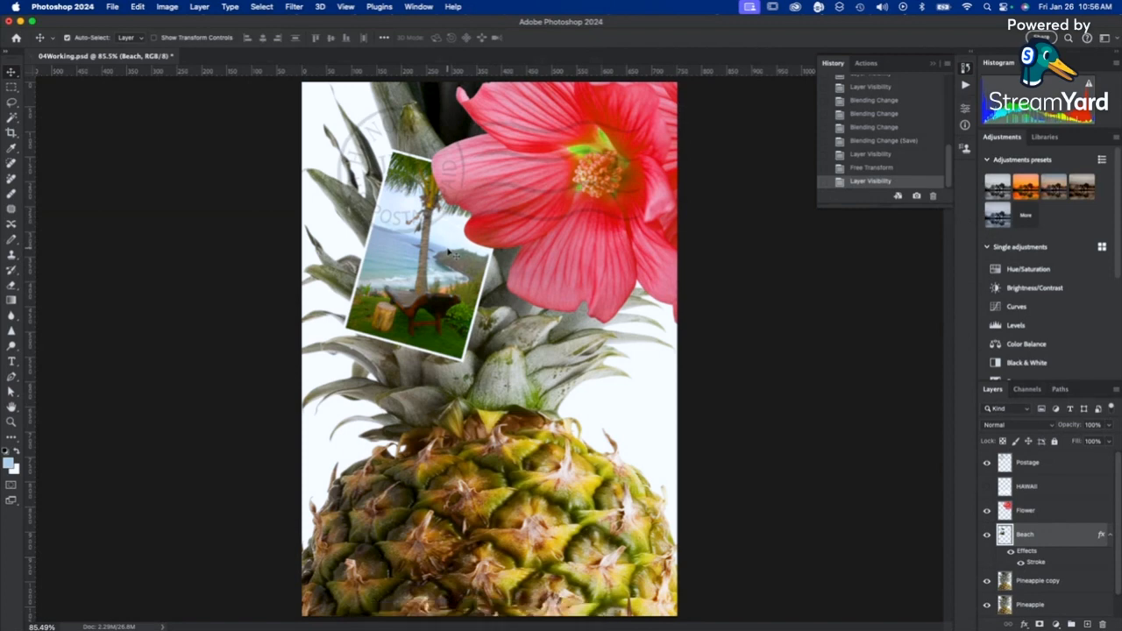
mouse_move(449, 253)
left_mouse_down()
mouse_move(476, 237)
mouse_move(470, 281)
mouse_move(454, 256)
left_mouse_up()
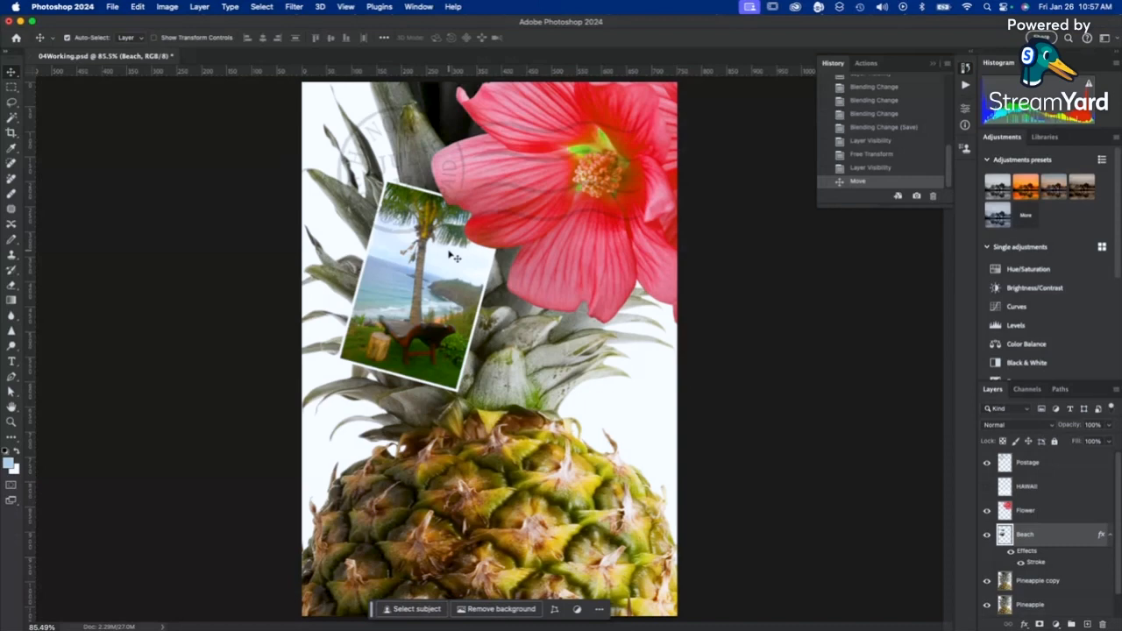
mouse_move(454, 258)
left_mouse_down()
mouse_move(450, 274)
mouse_move(459, 268)
left_mouse_up()
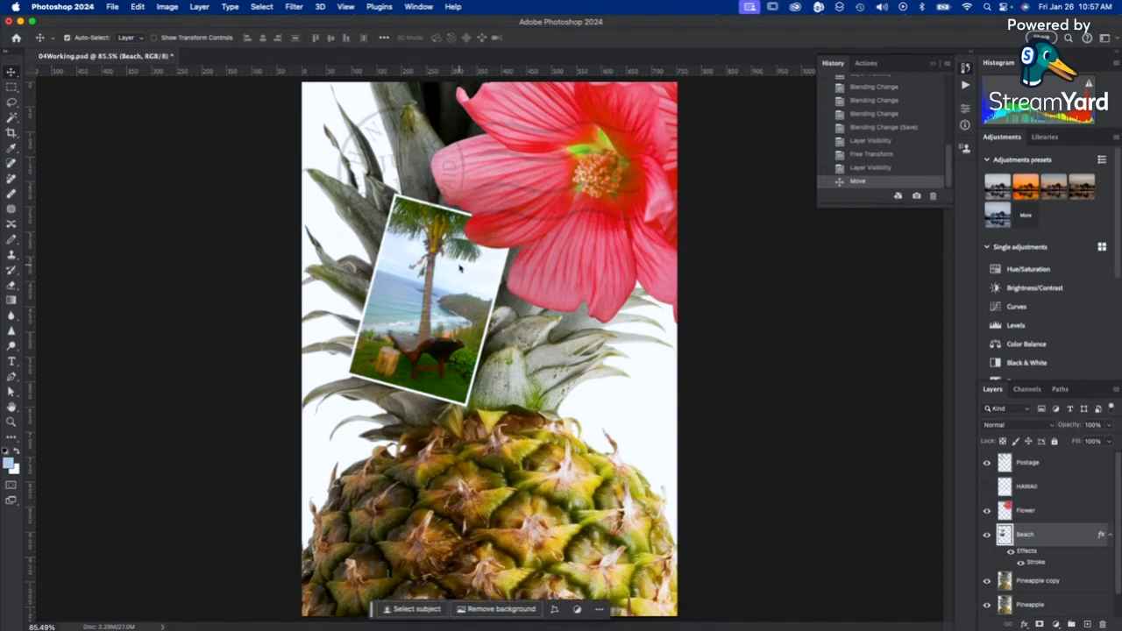
left_click_drag(444, 307, 443, 298)
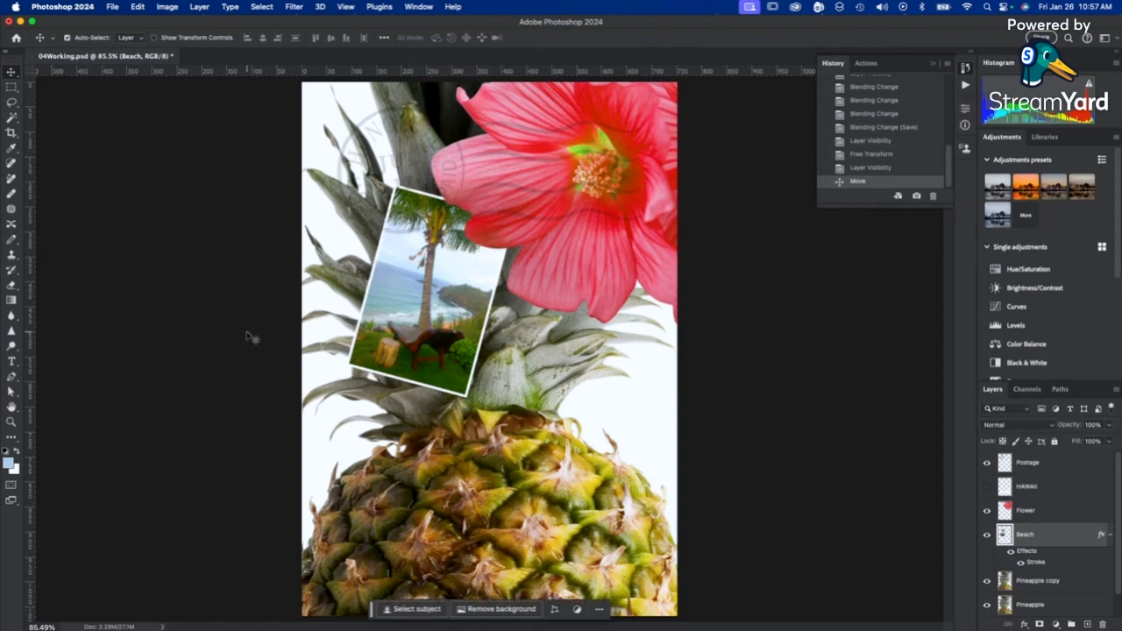
key("super+s")
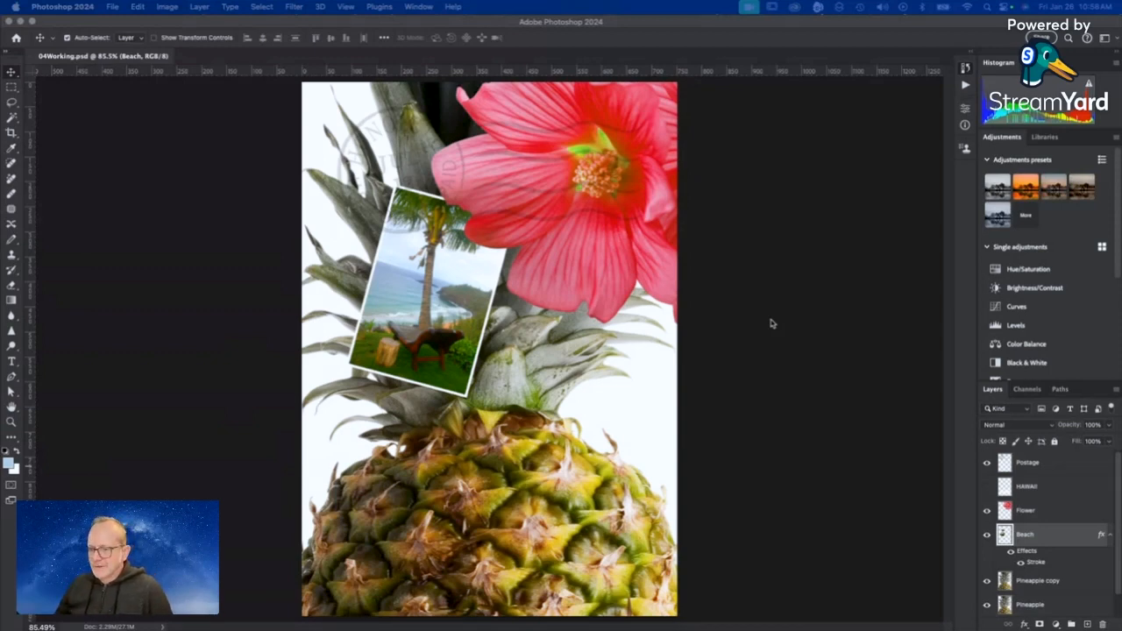
Add a new layer directly above the Background layer and name it Clouds.
scroll(1051, 561, "down", 1)
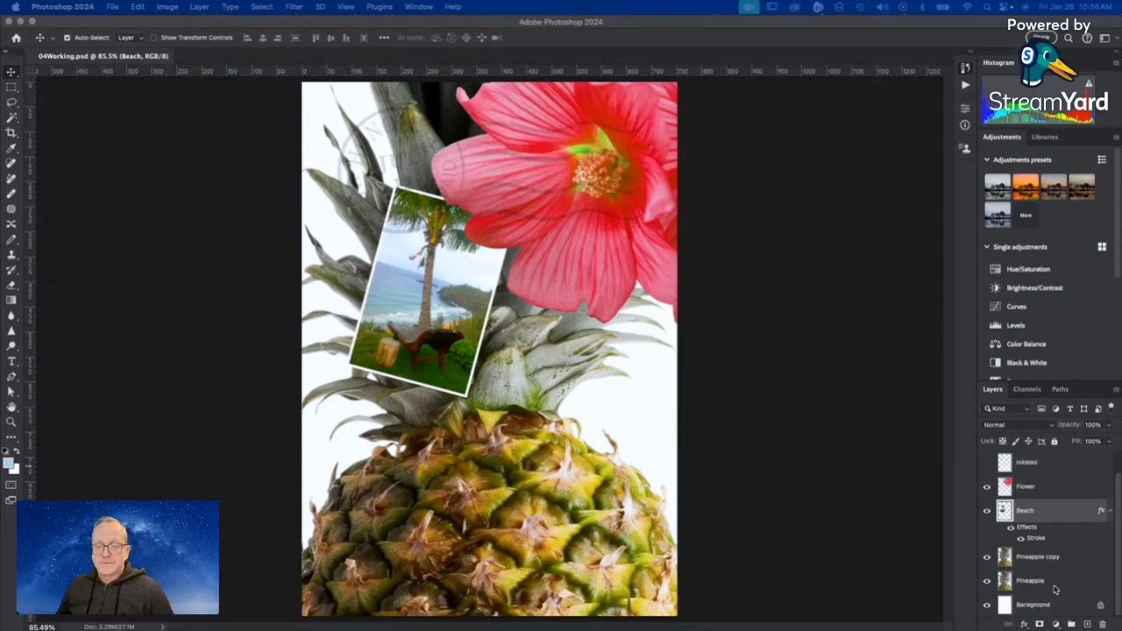
left_click(1036, 610)
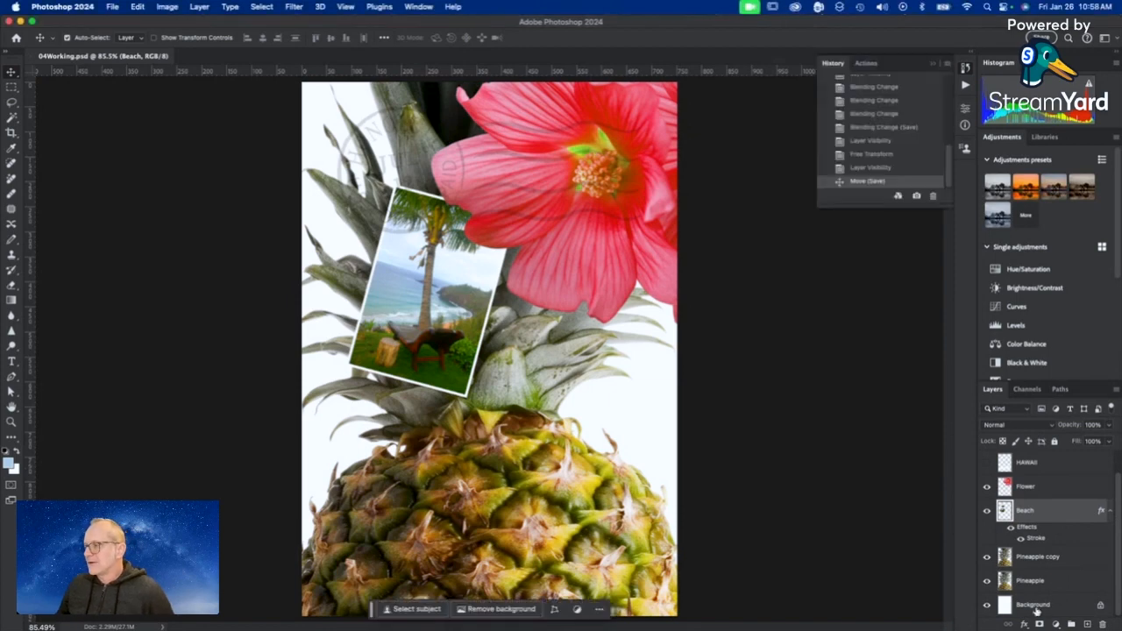
left_click(1034, 606)
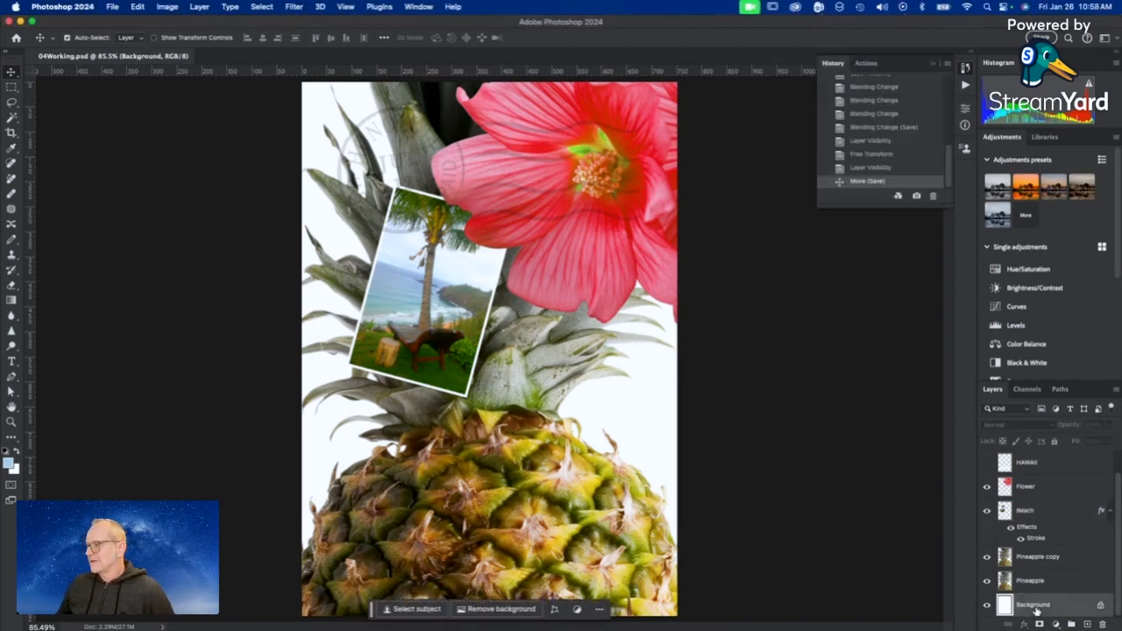
left_click(1087, 624)
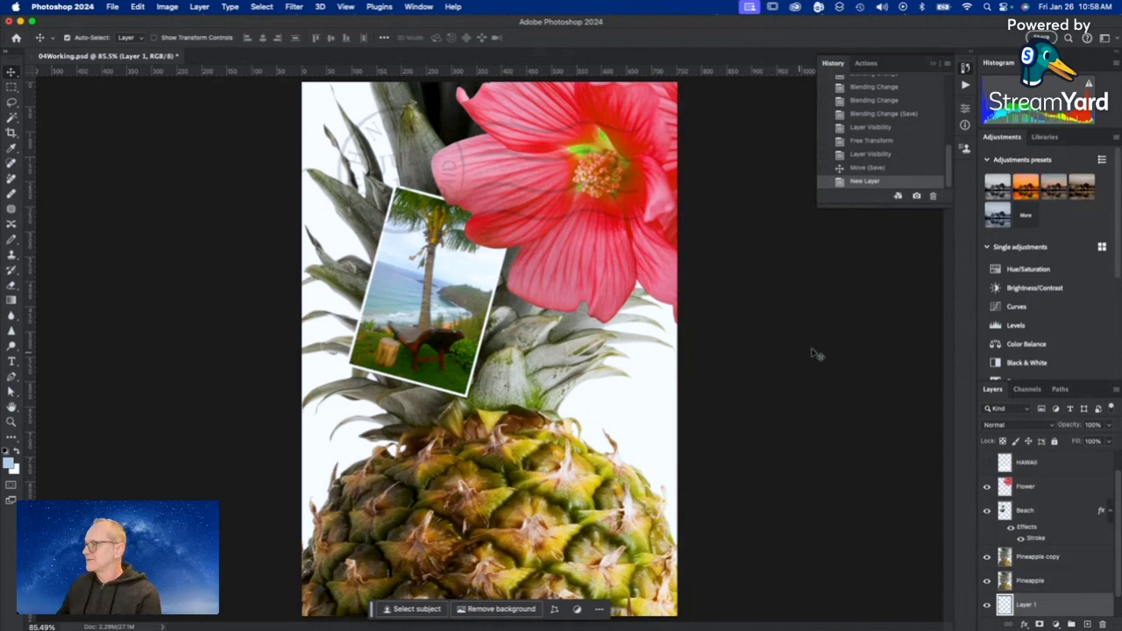
scroll(1076, 554, "down", 1)
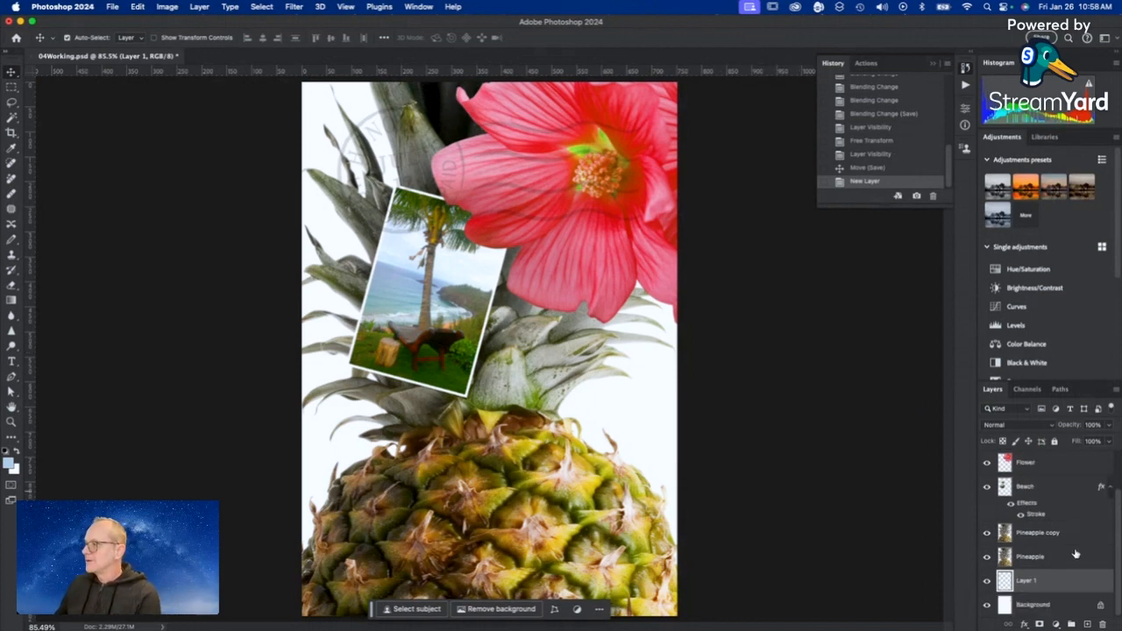
double_click(1026, 580)
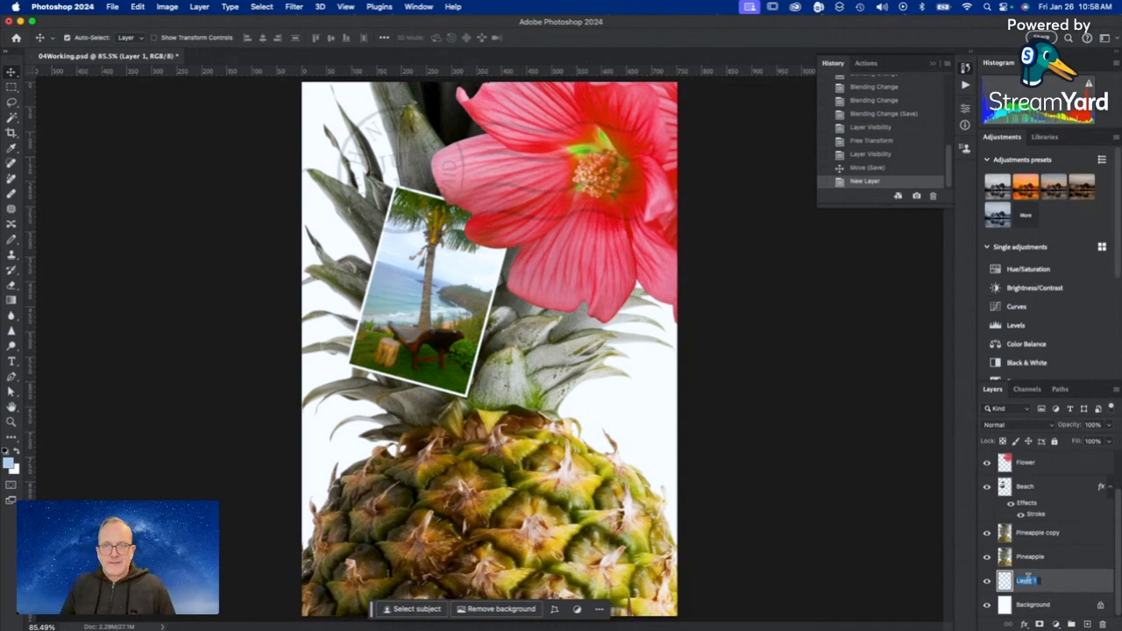
type("Clouds")
key("Return")
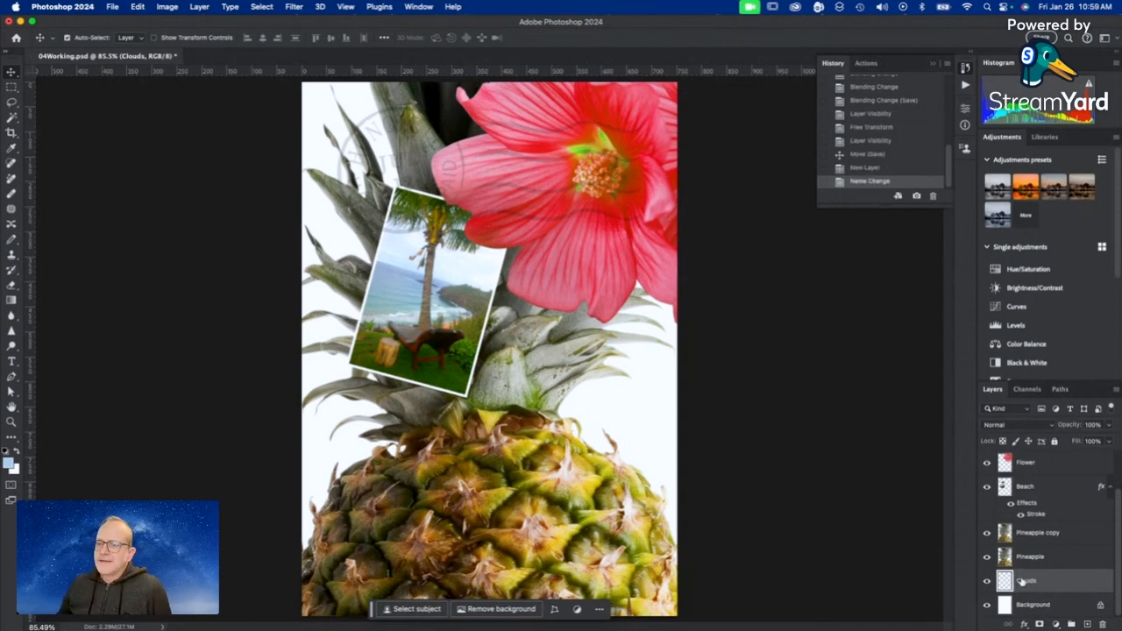
Set the foreground color to a medium blue with RGB values 48, 138, 174.
left_click(10, 464)
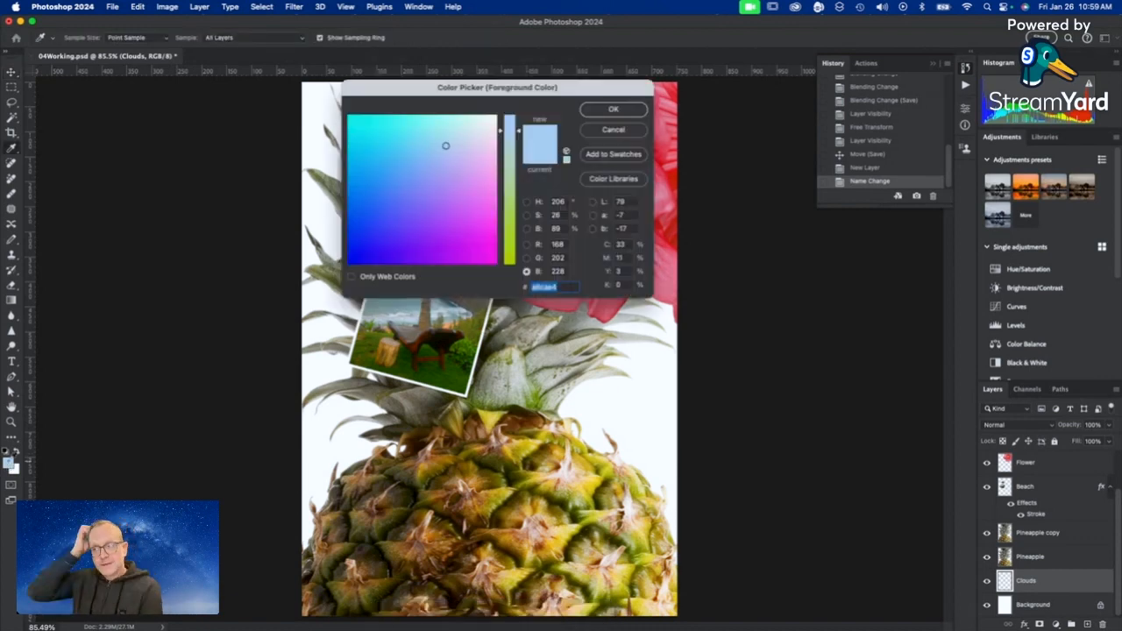
left_click(557, 244)
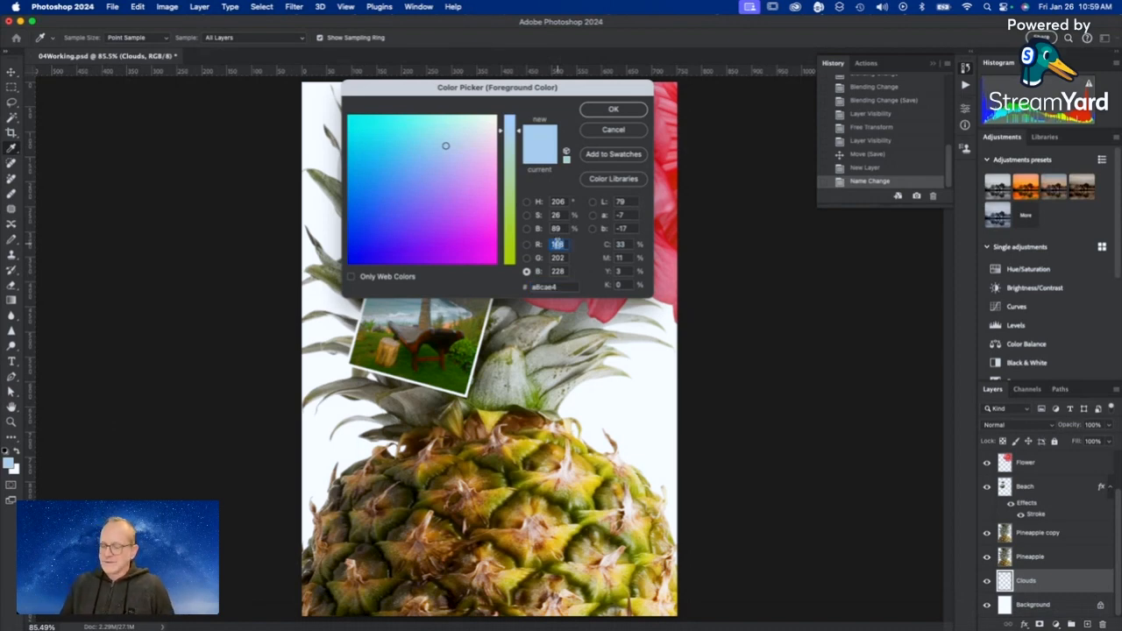
type("48")
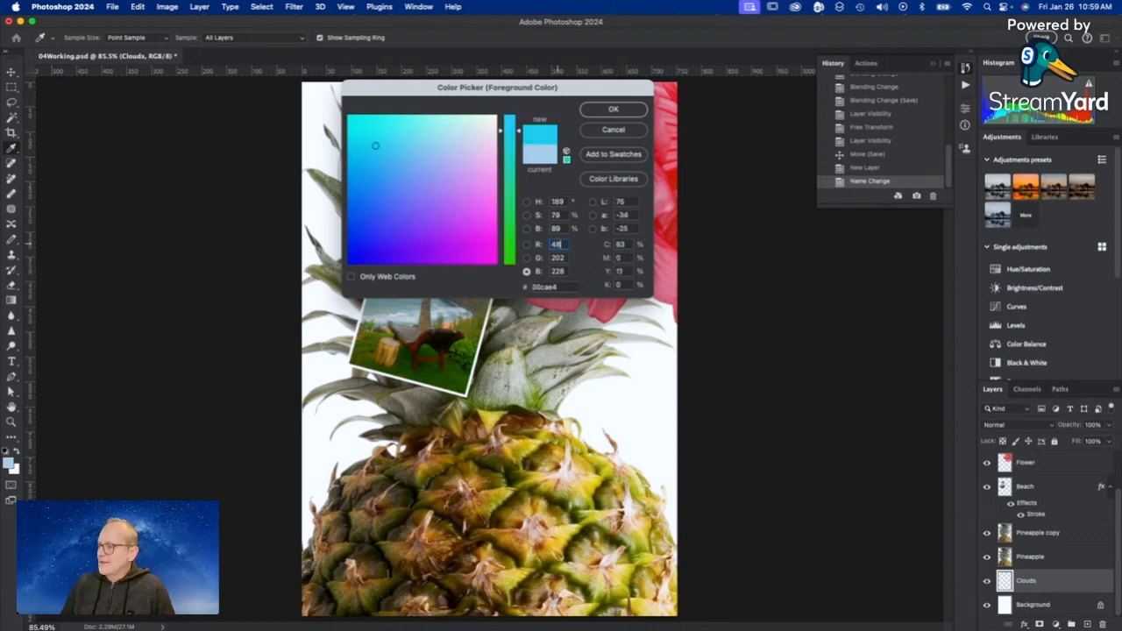
key("Tab")
type("138")
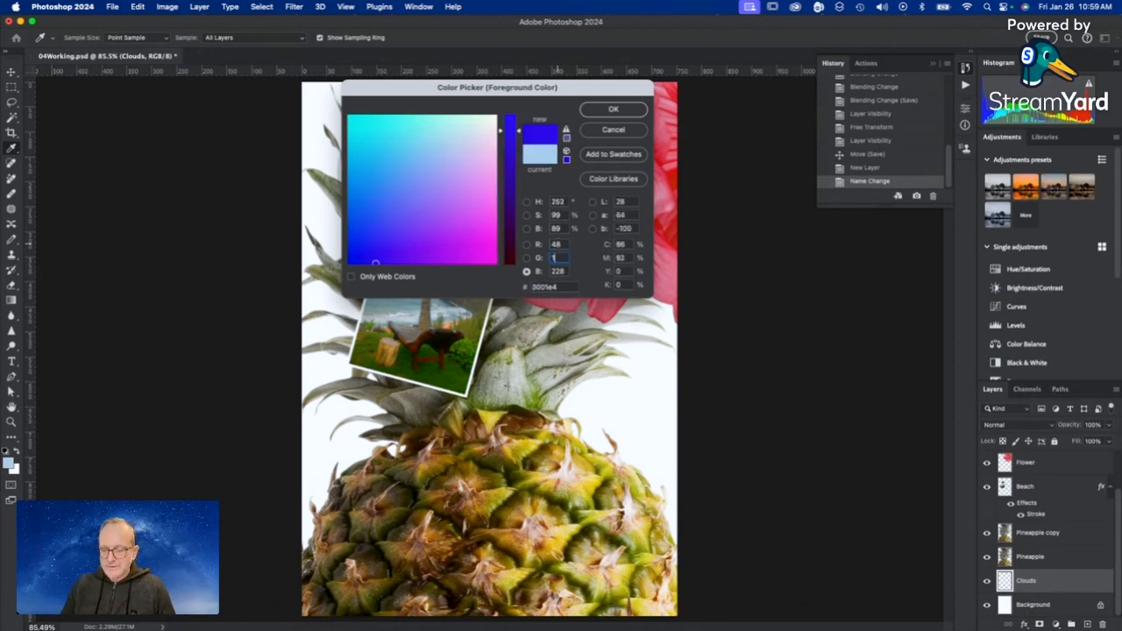
key("Tab")
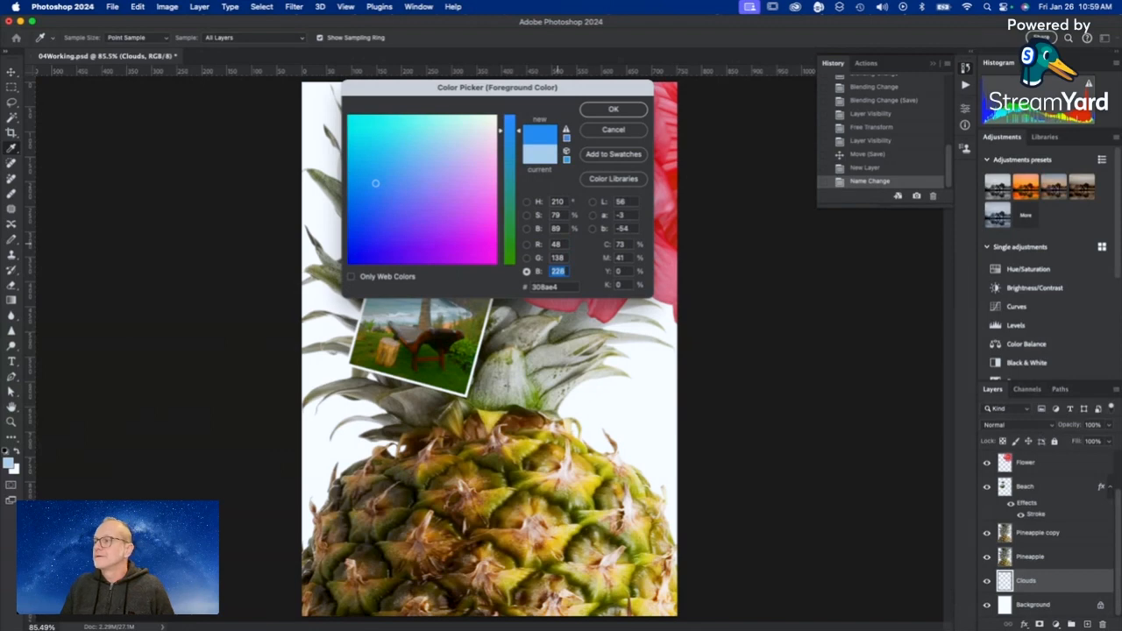
type("174")
key("Tab")
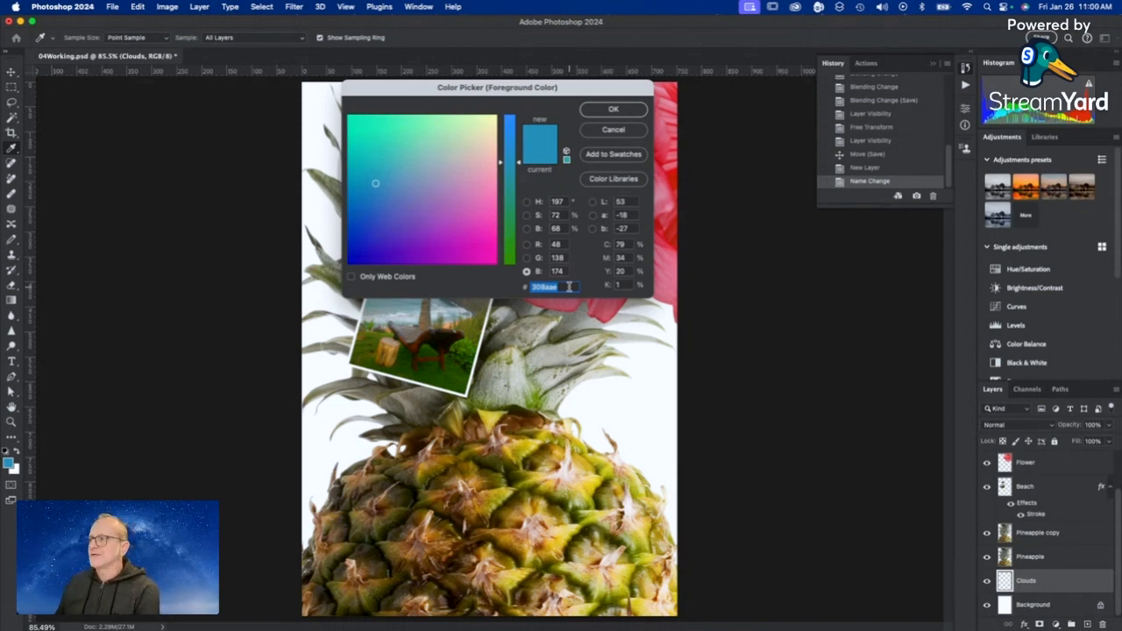
left_click(613, 109)
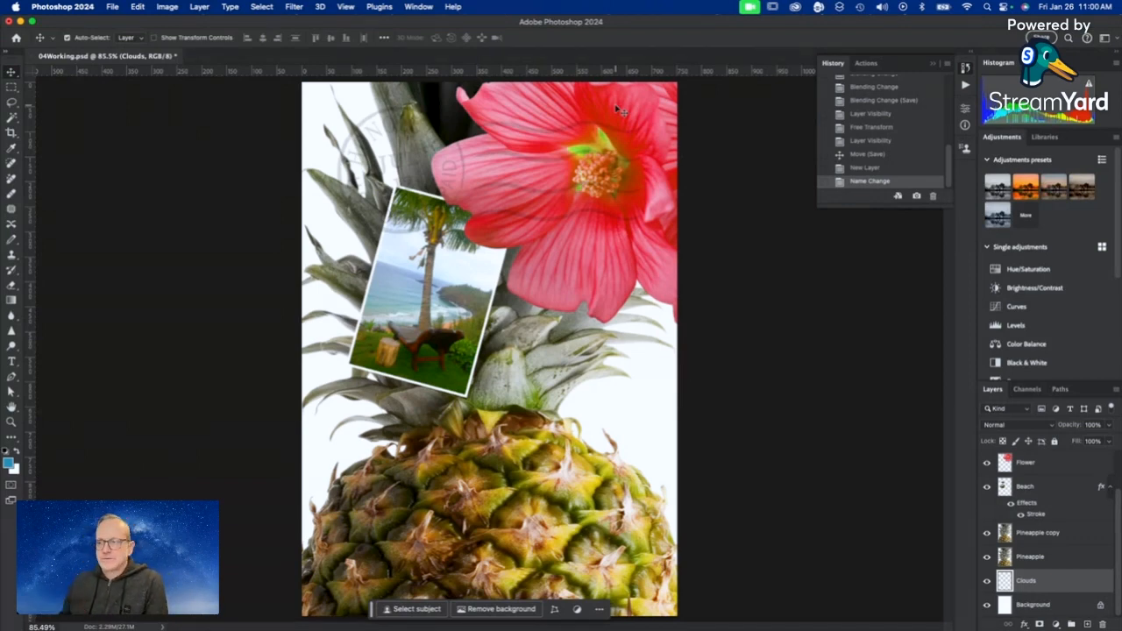
Fill the Clouds layer with a rendered Clouds filter pattern.
left_click(294, 7)
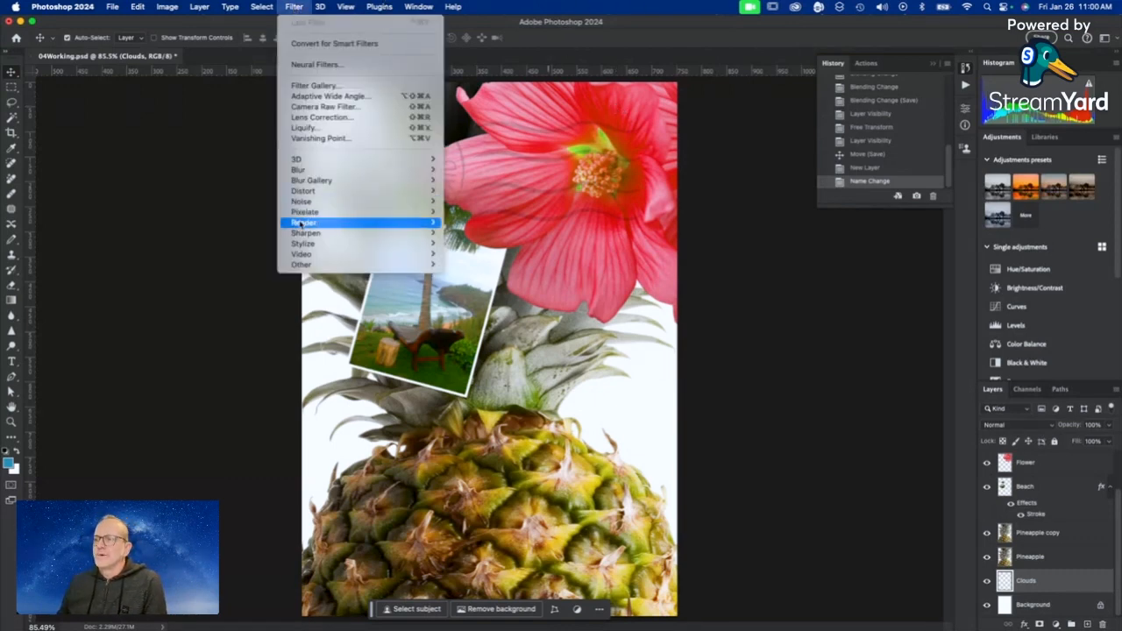
mouse_move(301, 224)
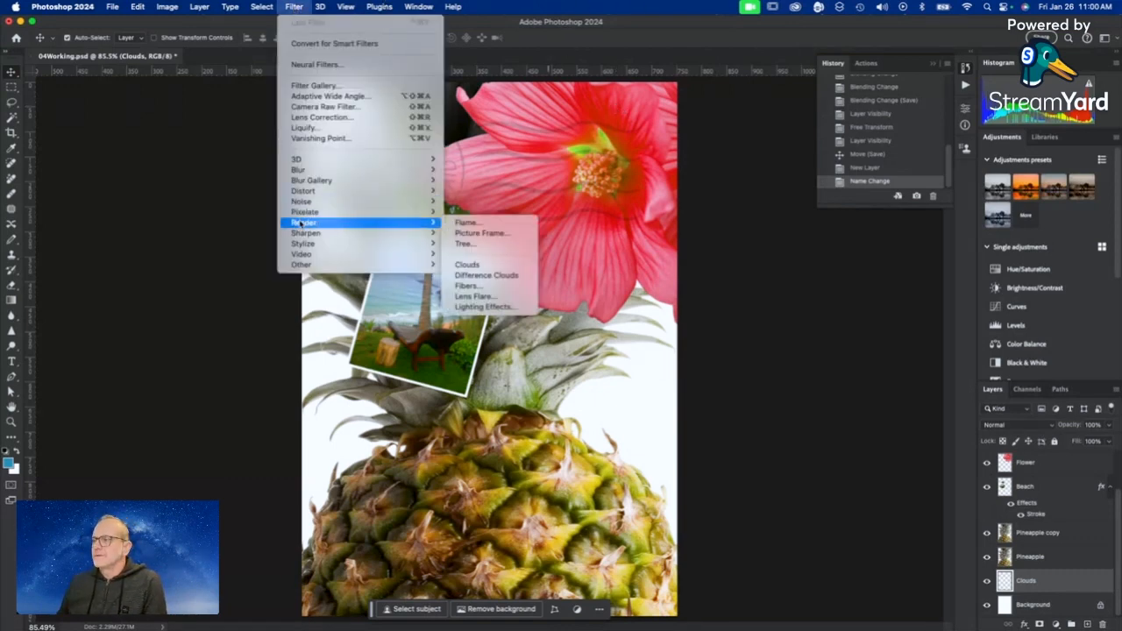
left_click(496, 267)
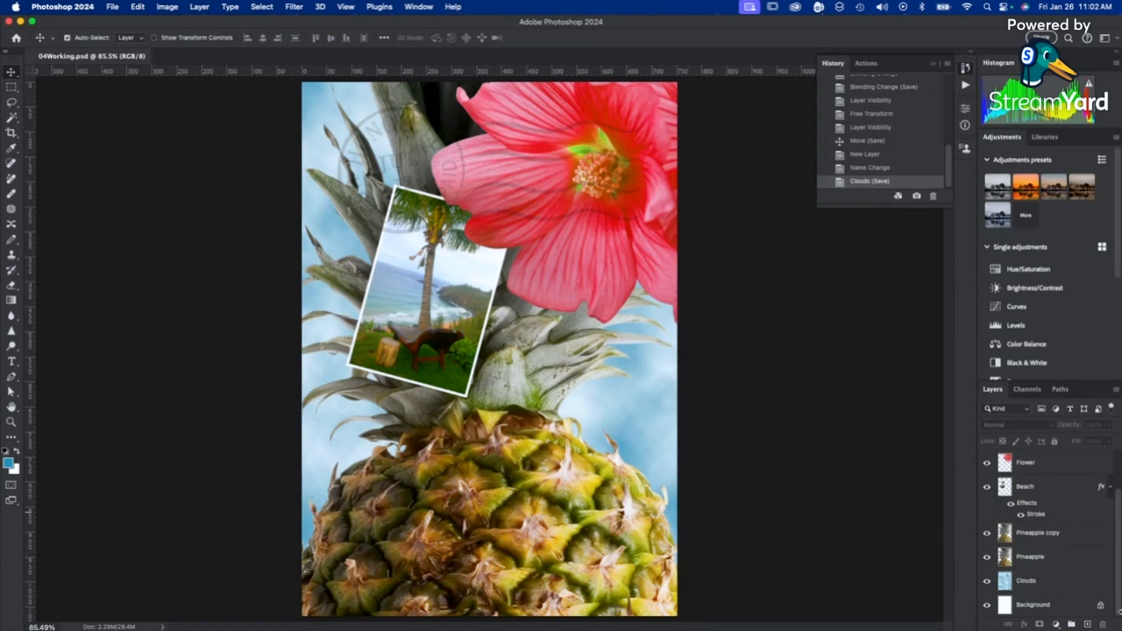
Place Flower2.psd from the Lesson04 folder in Finder into 04Working.psd at 100% scale and commit the placement.
left_click_drag(1107, 623, 620, 473)
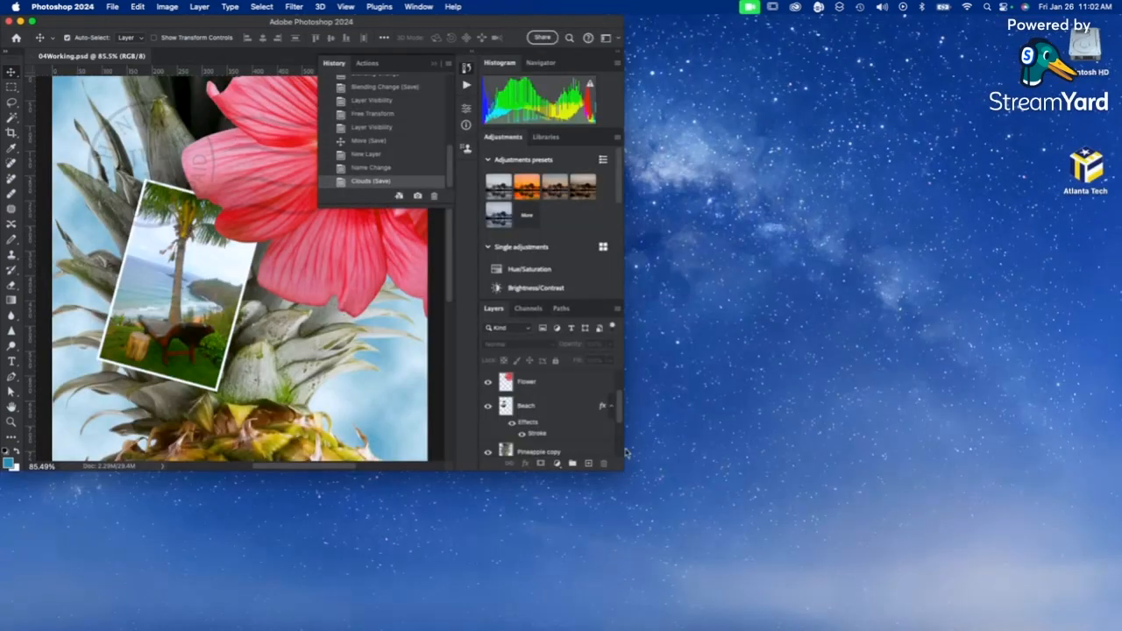
left_click(1086, 166)
left_click(929, 289)
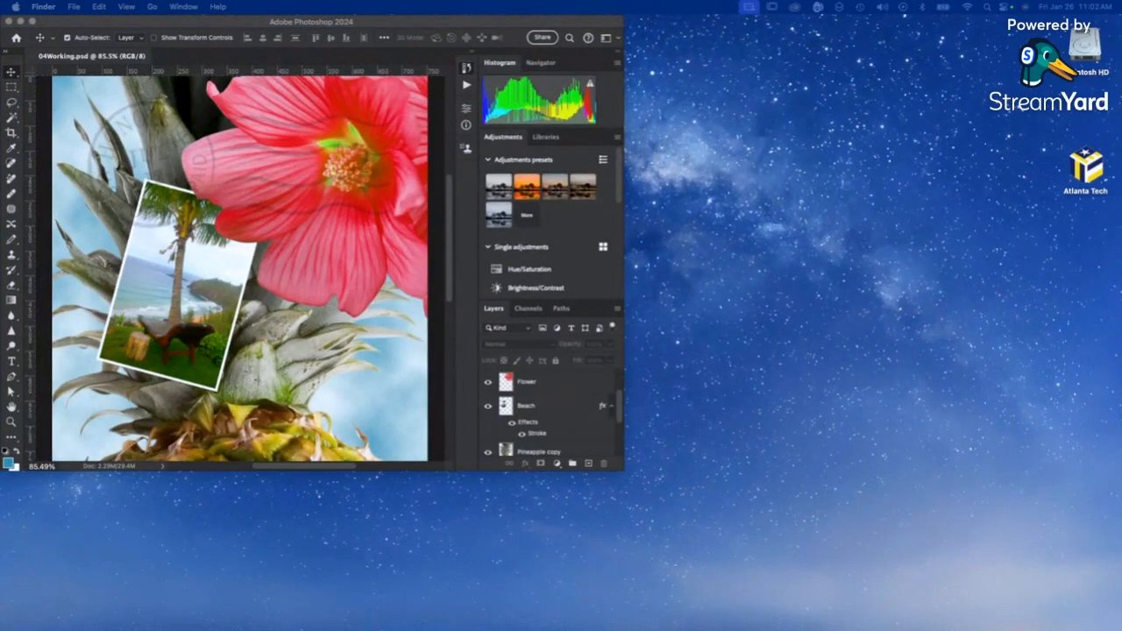
left_click_drag(0, 201, 611, 254)
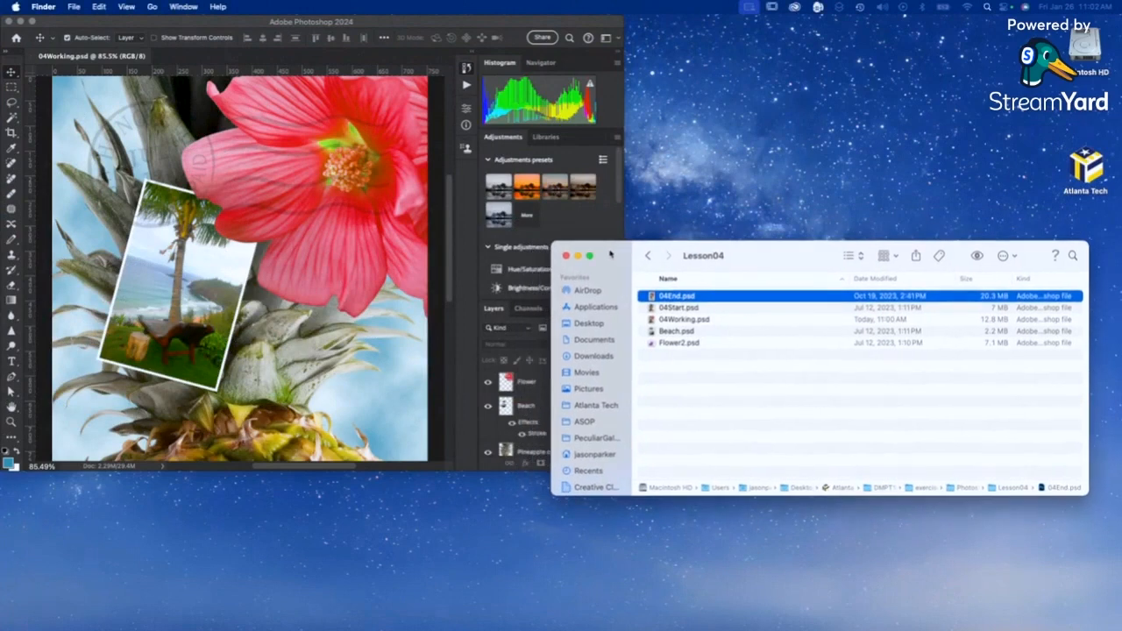
left_click(651, 345)
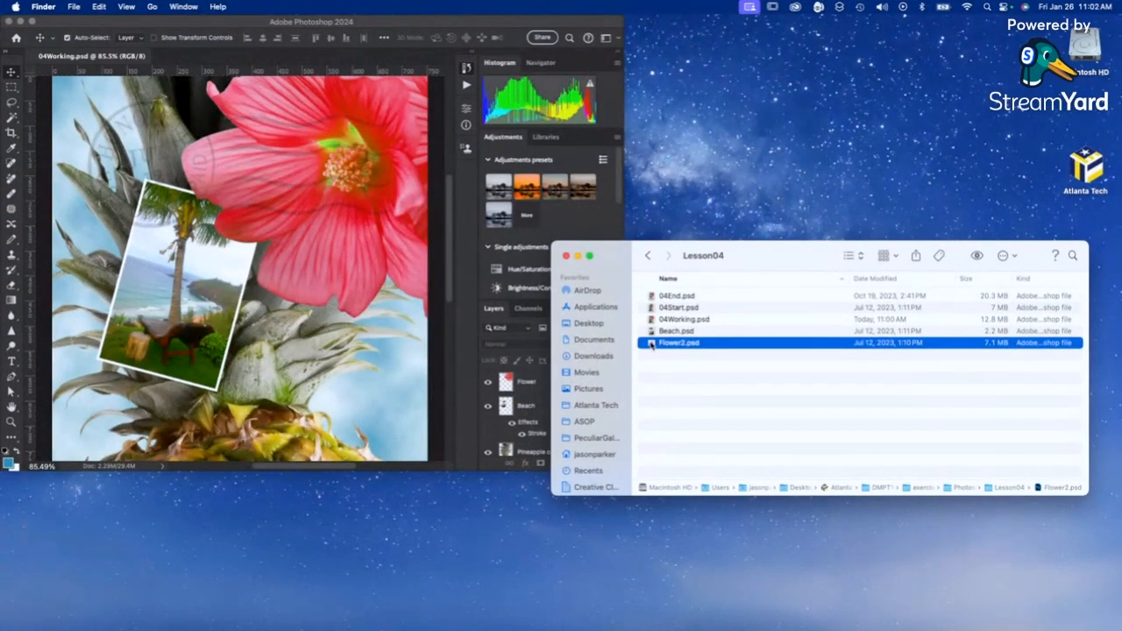
left_click_drag(651, 346, 211, 293)
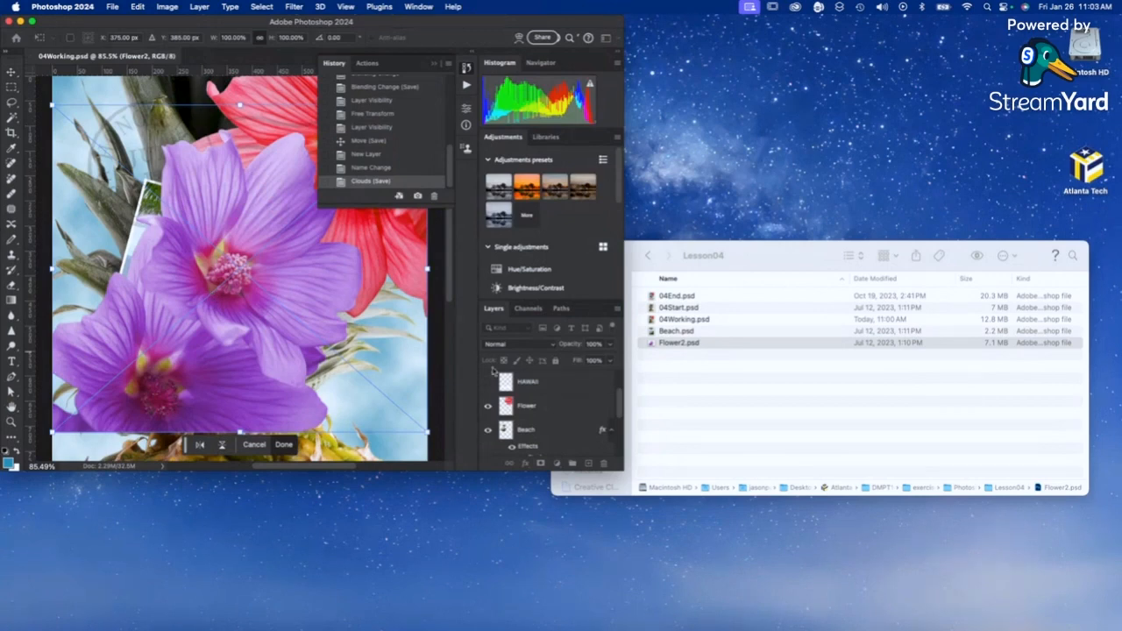
scroll(570, 412, "down", 3)
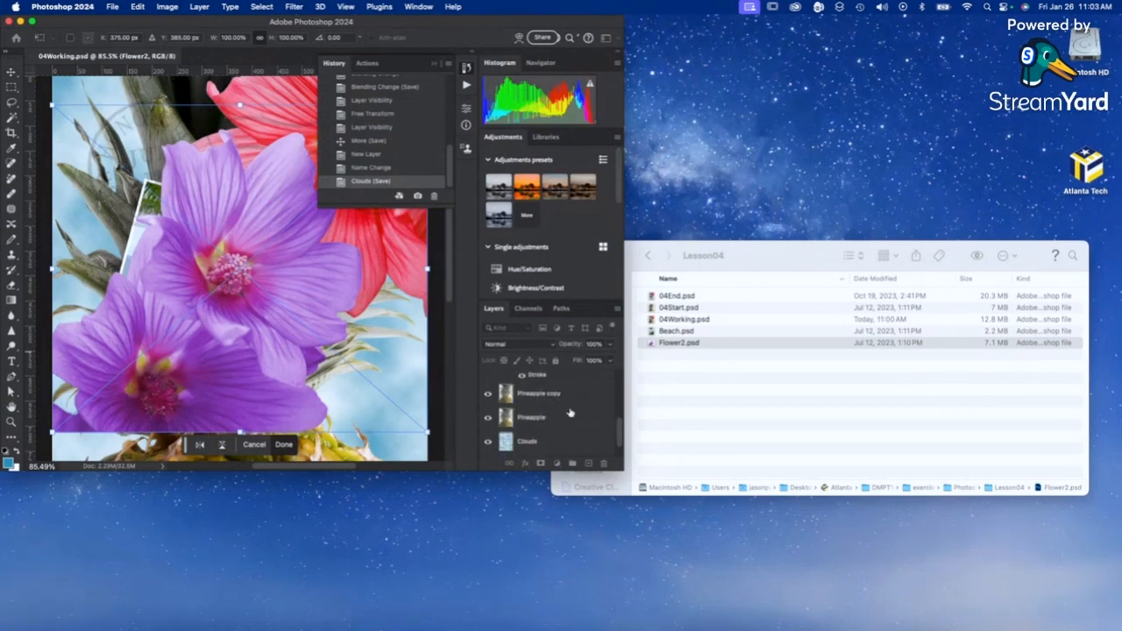
scroll(570, 412, "up", 5)
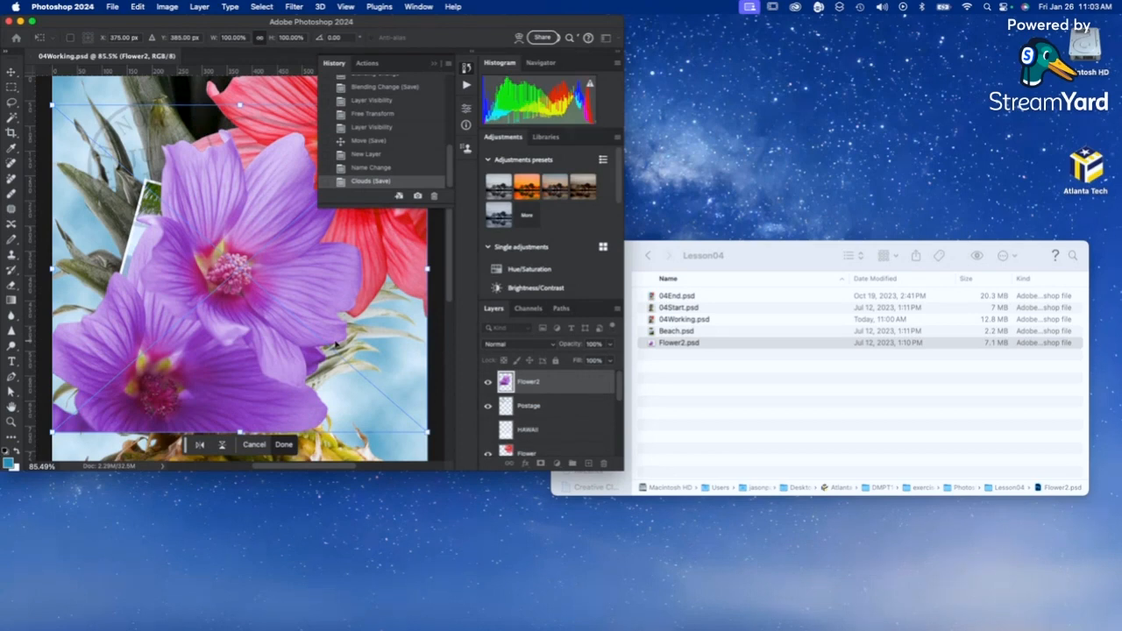
key("Return")
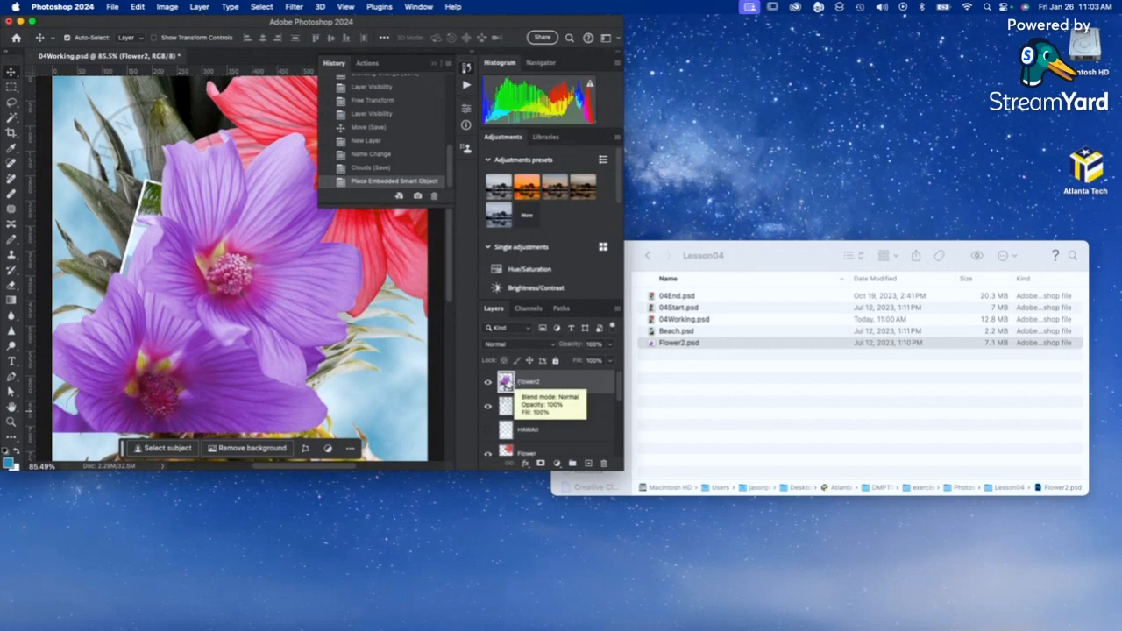
Enlarge the document window to full size and move the purple Flower2 image into the lower-left corner of the poster.
left_click(32, 20)
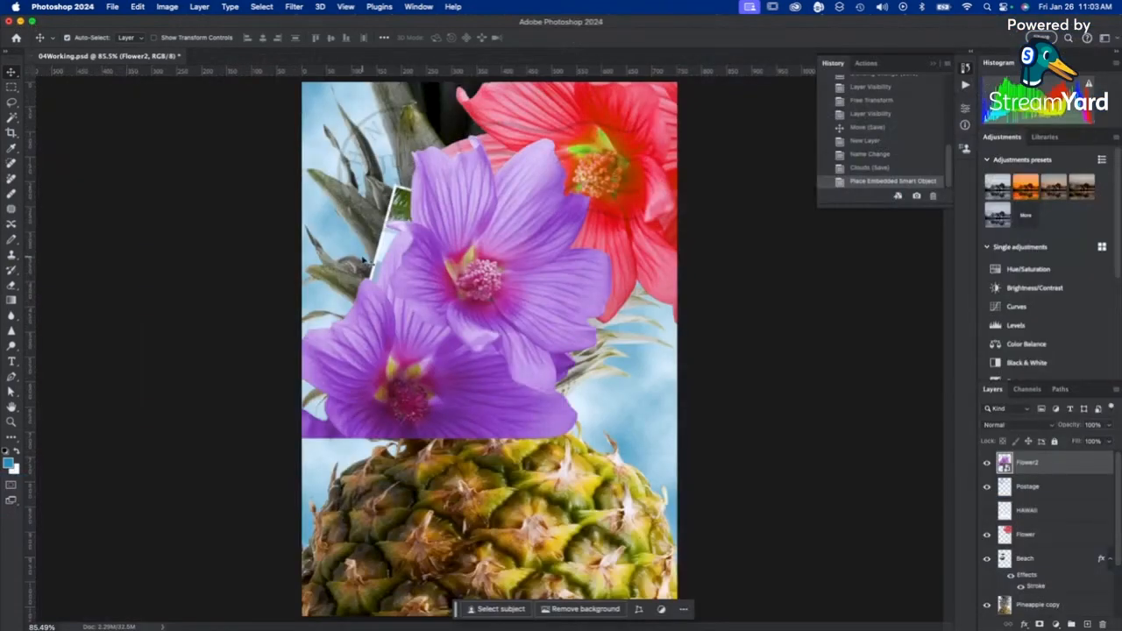
left_click_drag(462, 341, 458, 518)
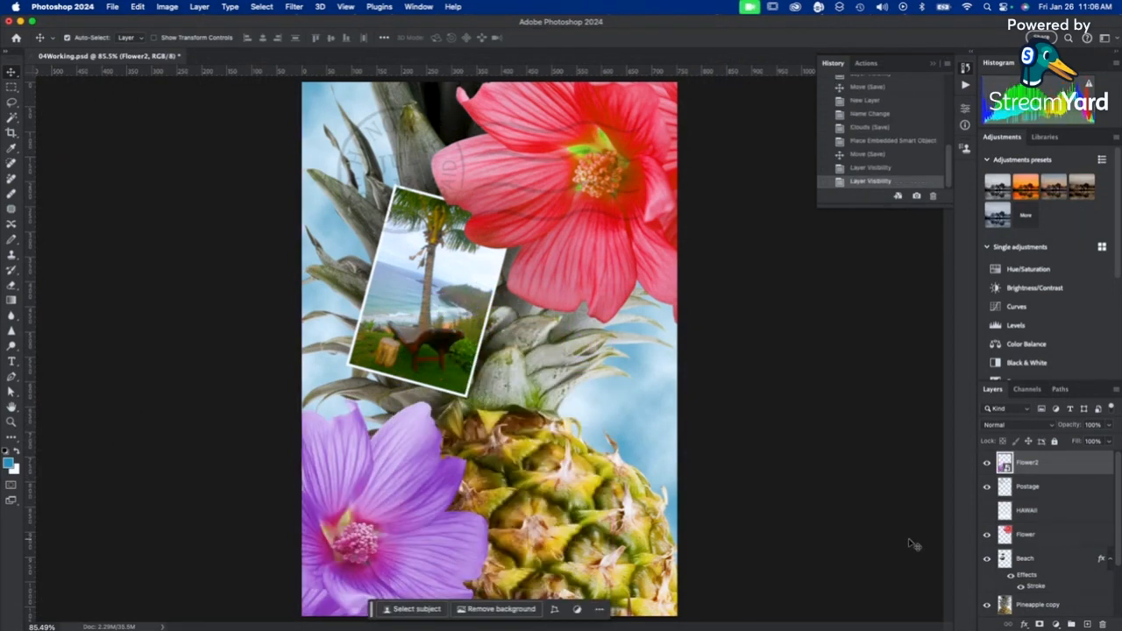
Show the HAWAII layer and move the Flower2 layer directly beneath it in the layer order.
left_click(986, 511)
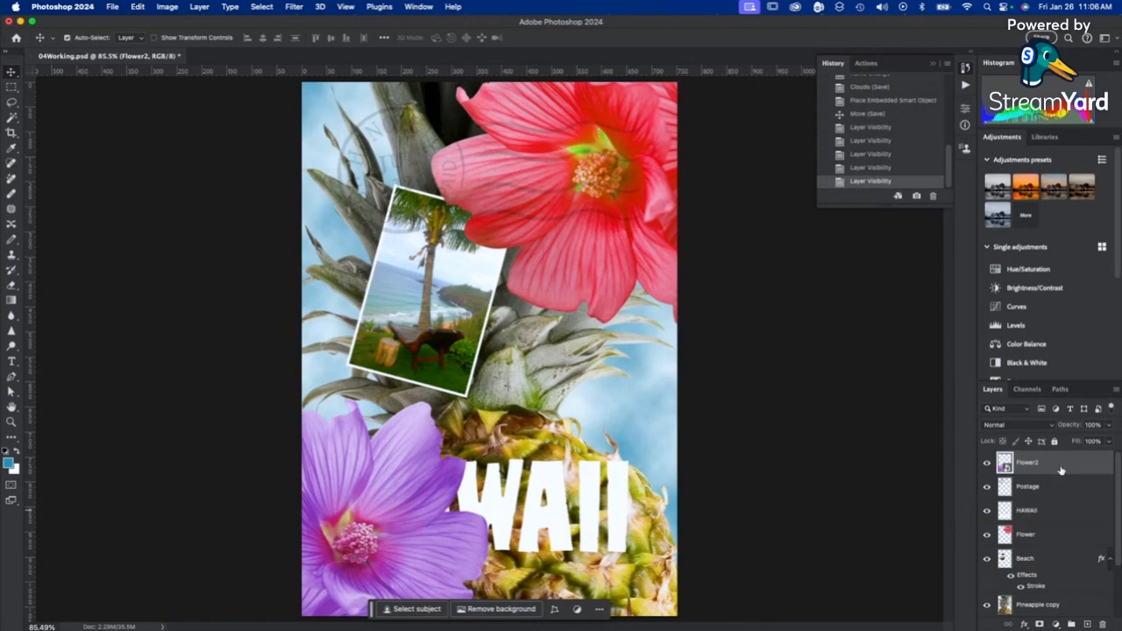
left_click_drag(1061, 471, 1041, 523)
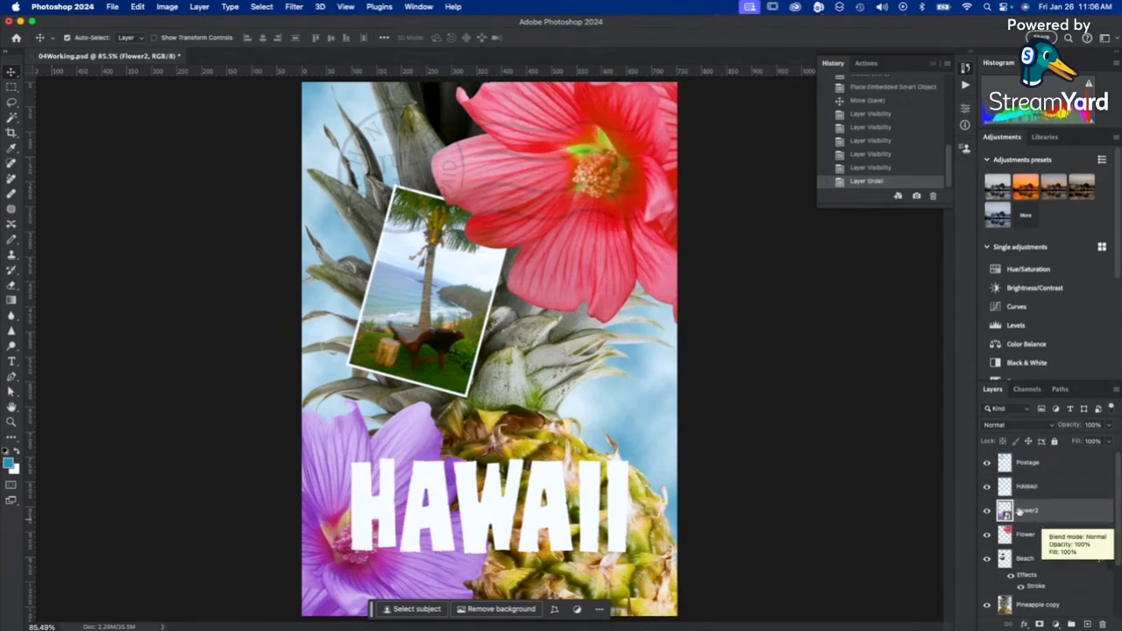
Deselect all layers, activate the Horizontal Type tool and display the character settings.
left_click(262, 7)
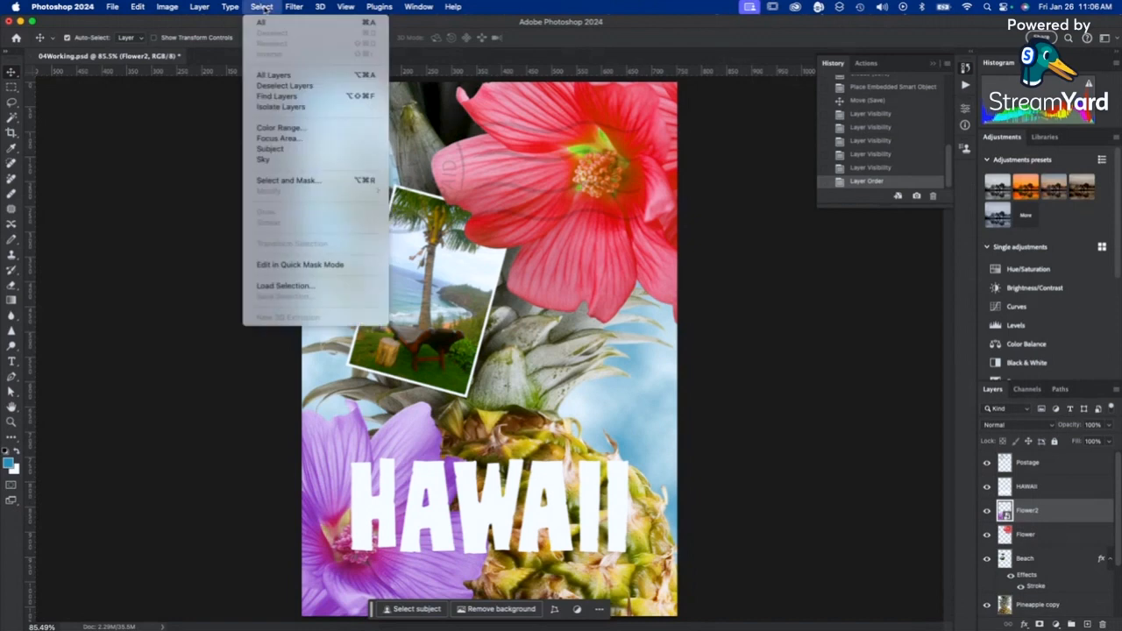
left_click(261, 88)
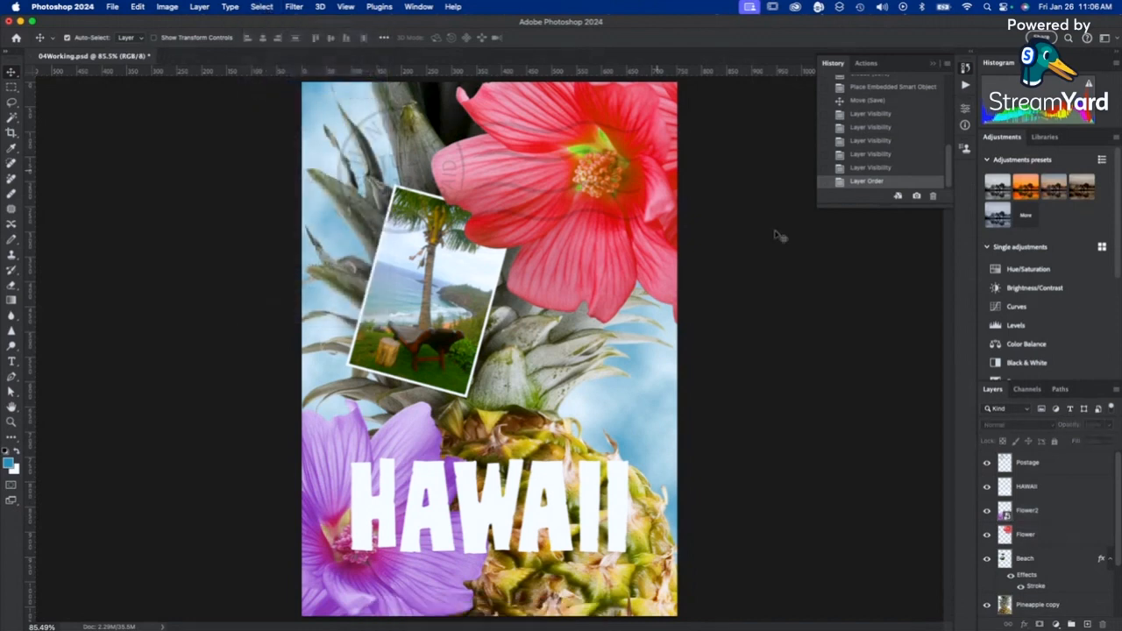
scroll(1046, 542, "down", 3)
scroll(1045, 542, "up", 3)
scroll(1045, 542, "down", 3)
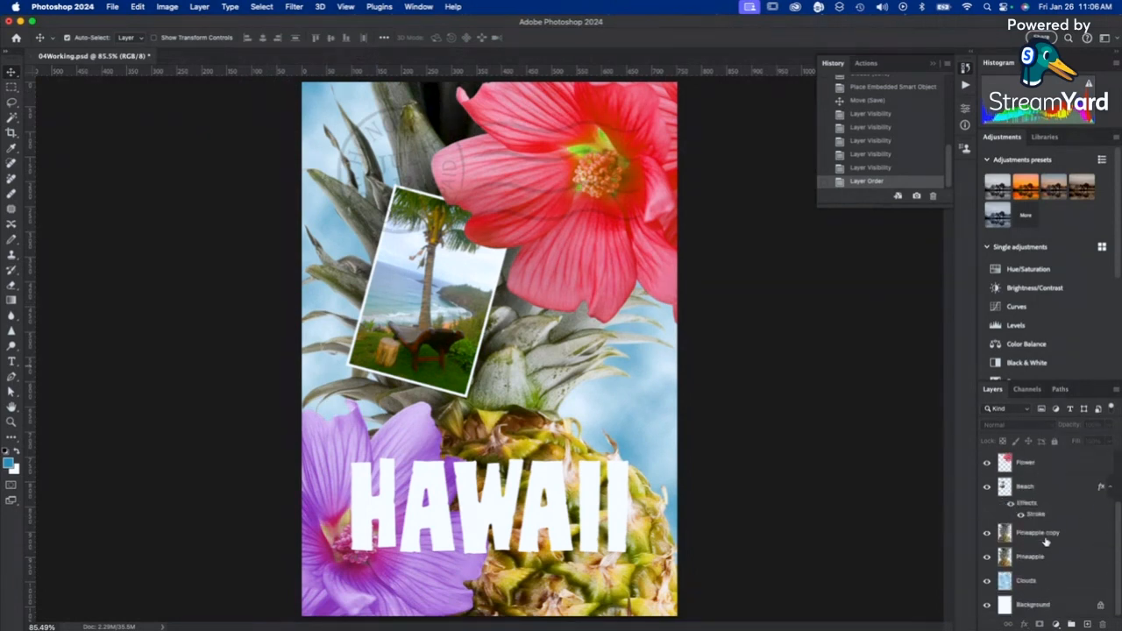
scroll(1046, 542, "up", 3)
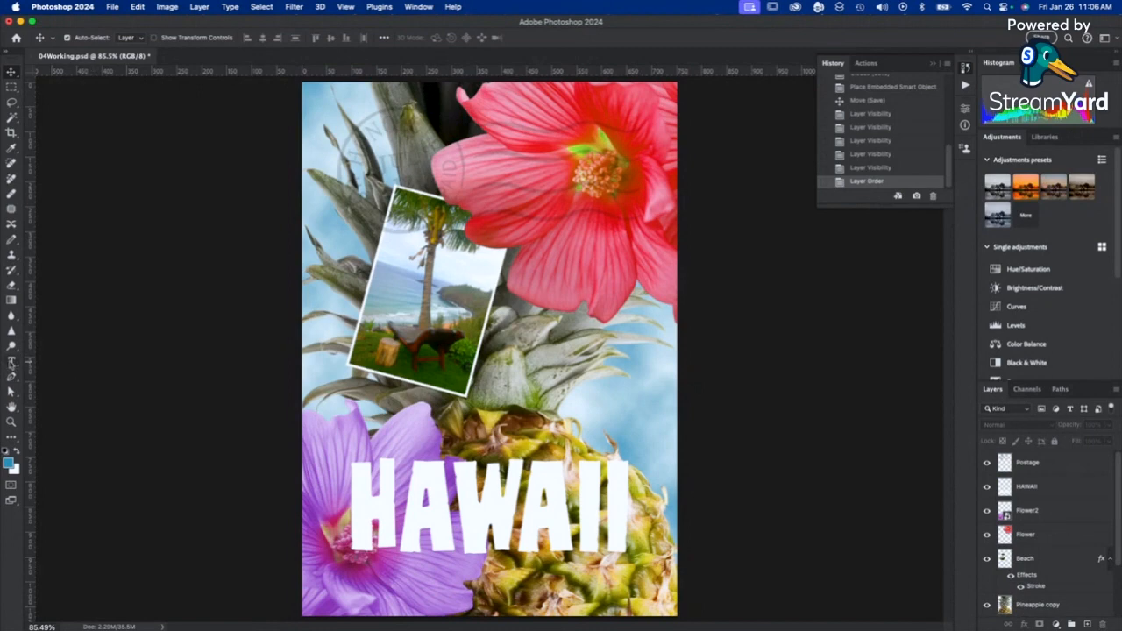
left_click(11, 362)
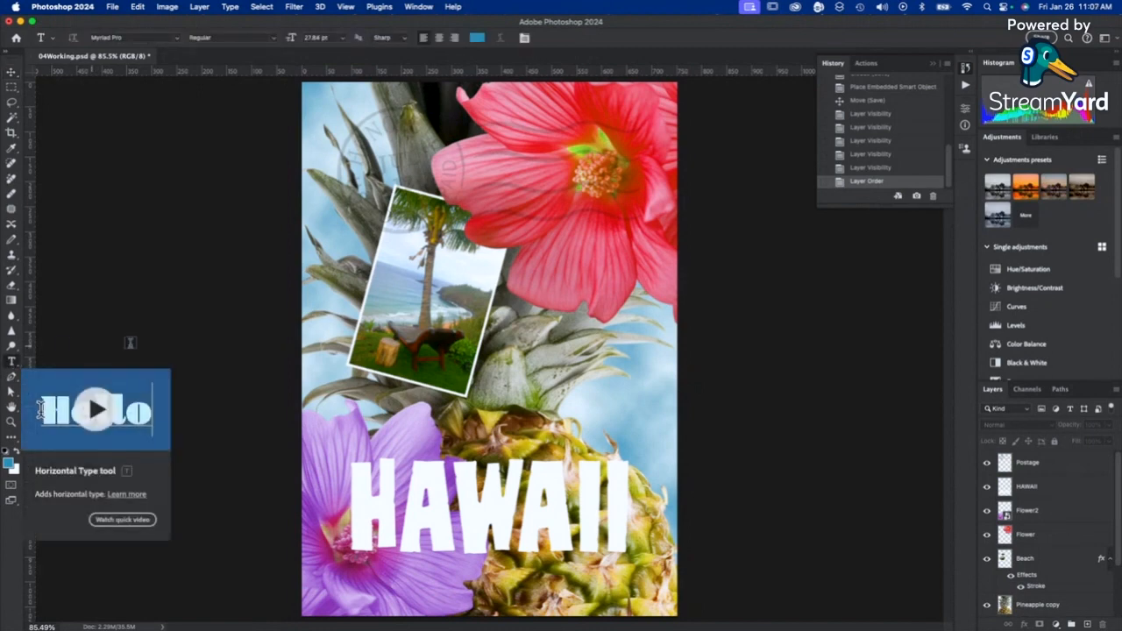
left_click(419, 7)
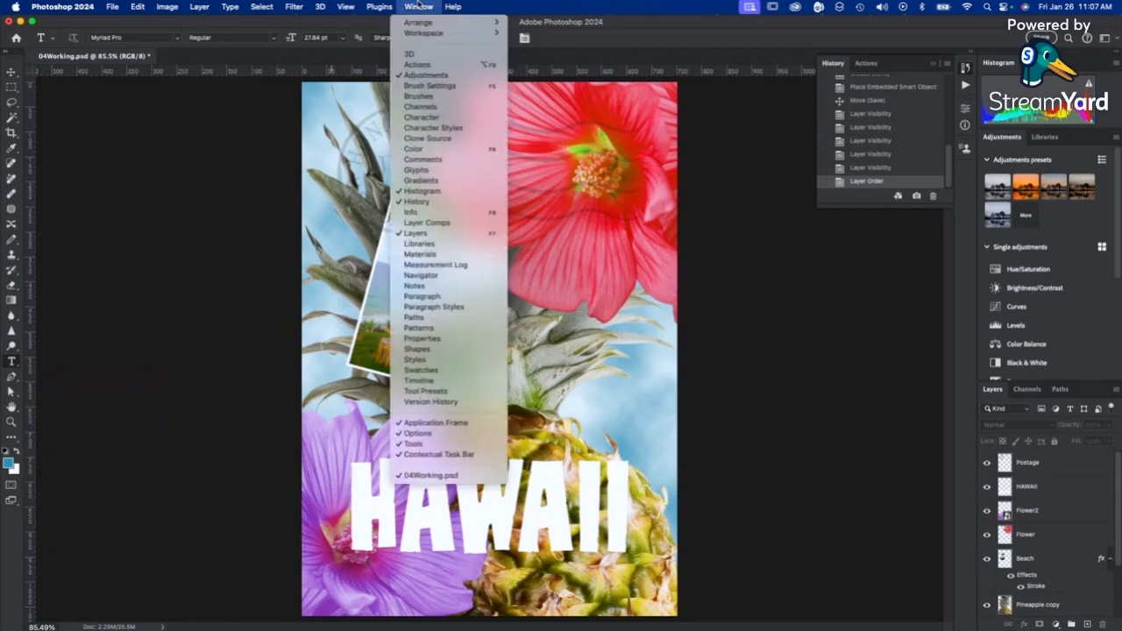
left_click(422, 119)
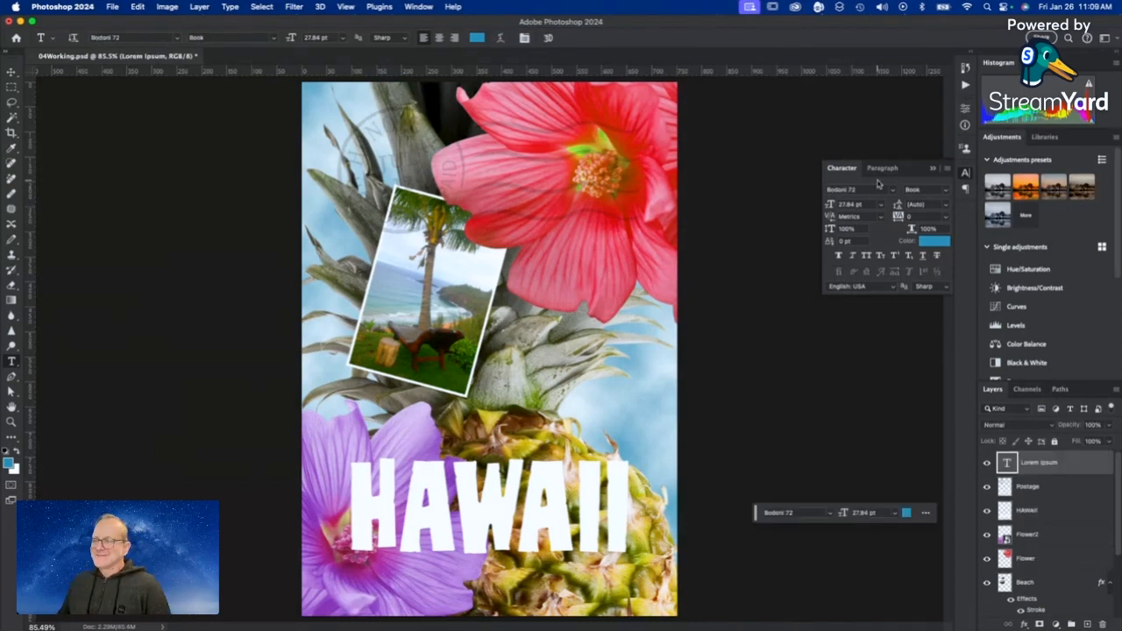
Set the font of the new Lorem Ipsum text layer to Futura.
left_click(893, 191)
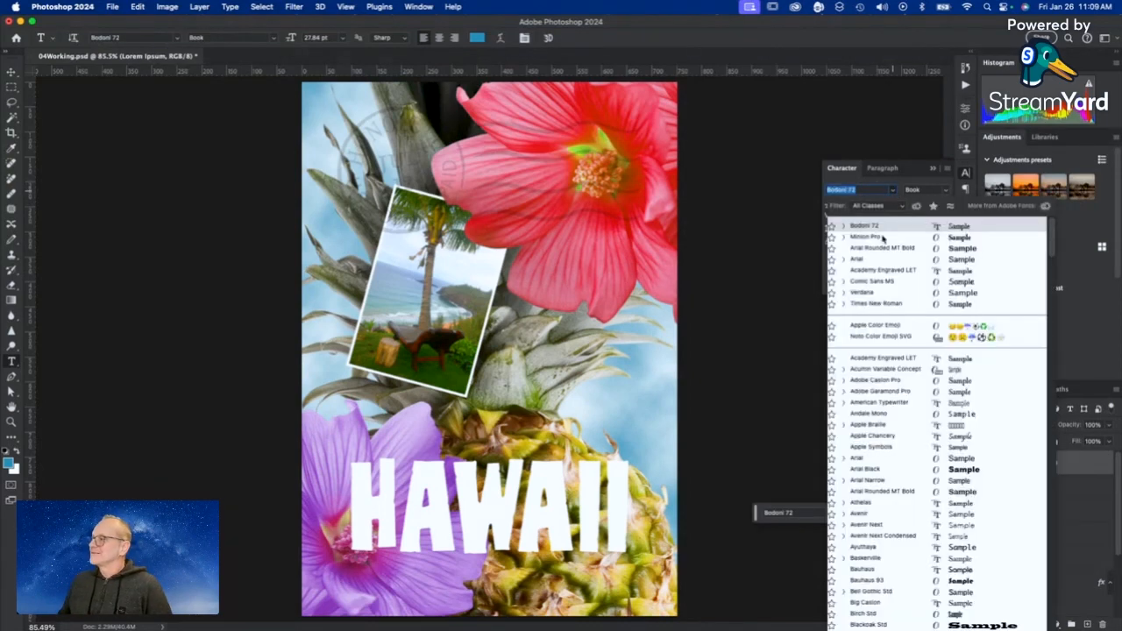
scroll(876, 556, "down", 5)
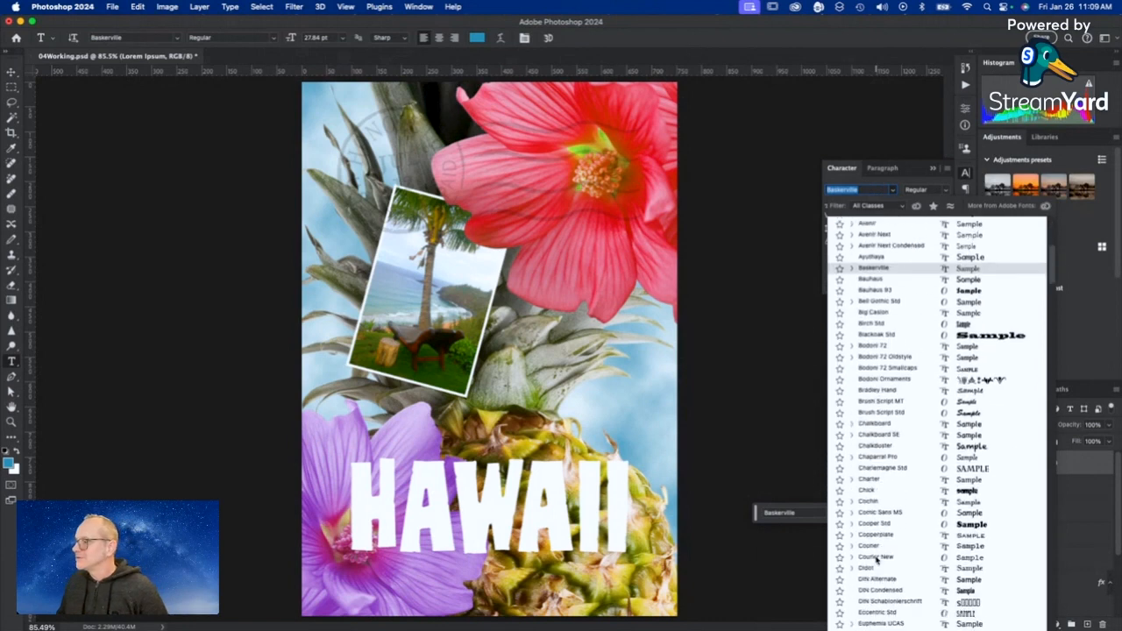
scroll(876, 561, "down", 5)
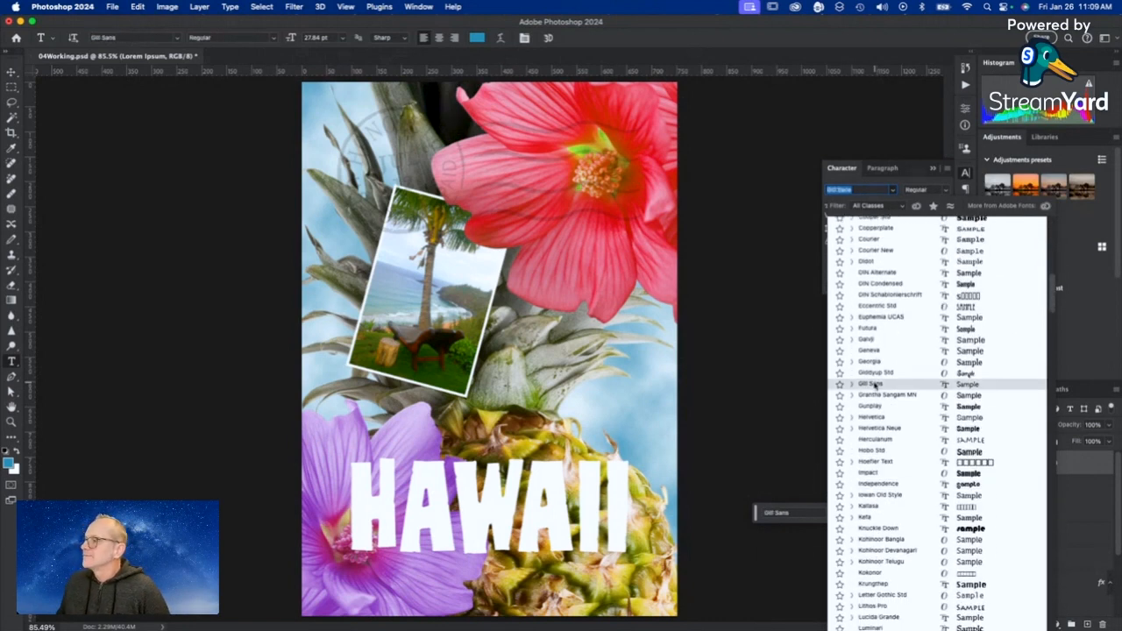
left_click(885, 329)
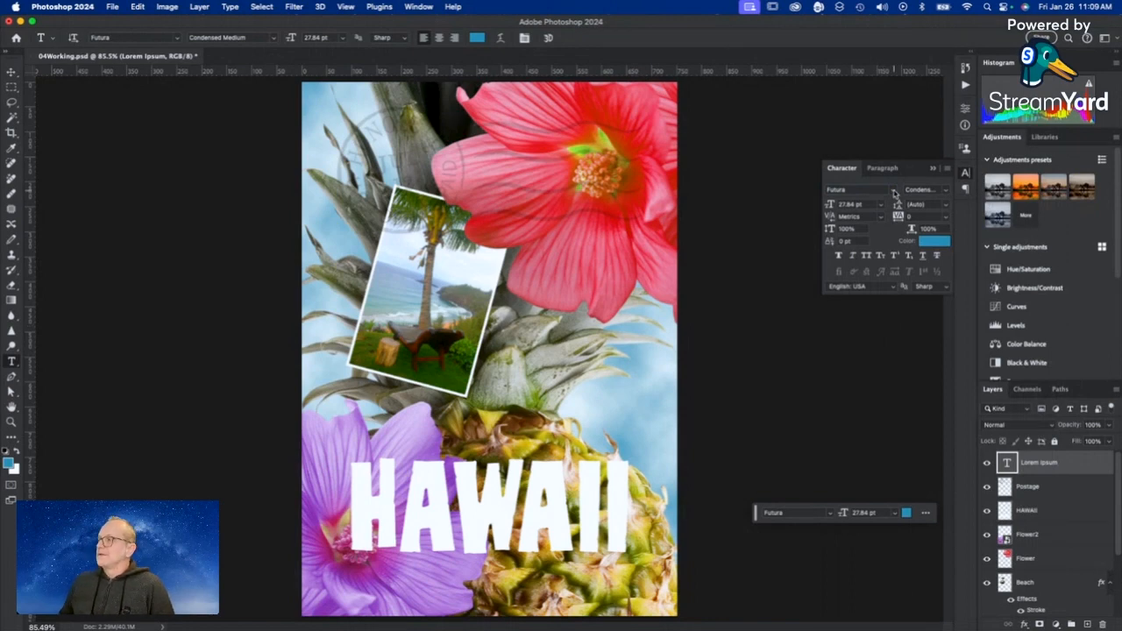
left_click(943, 191)
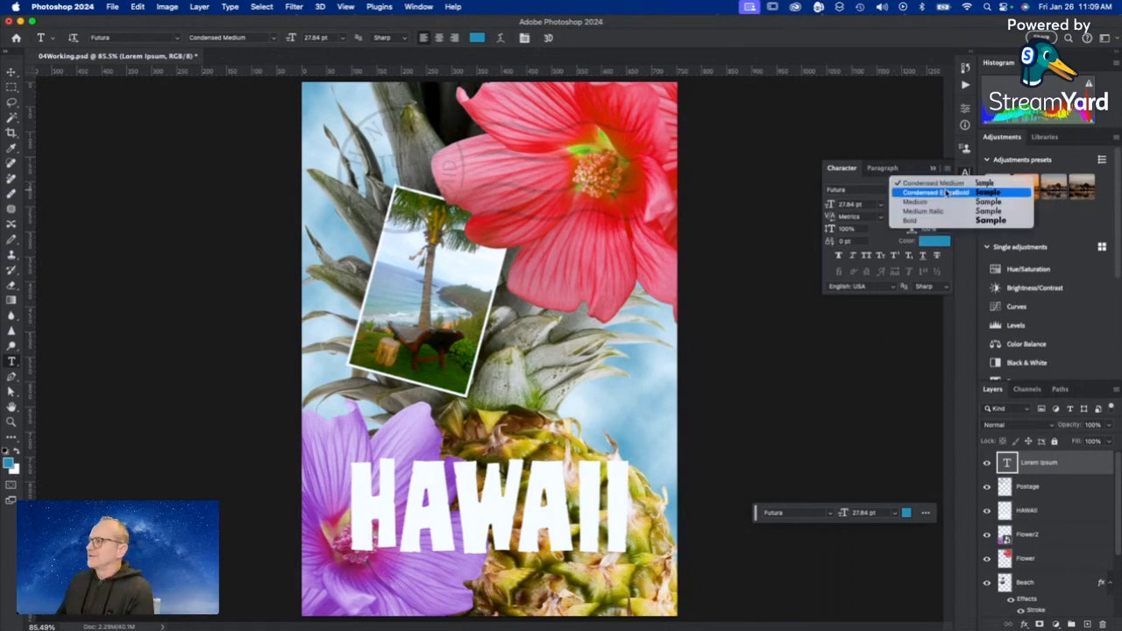
left_click(840, 201)
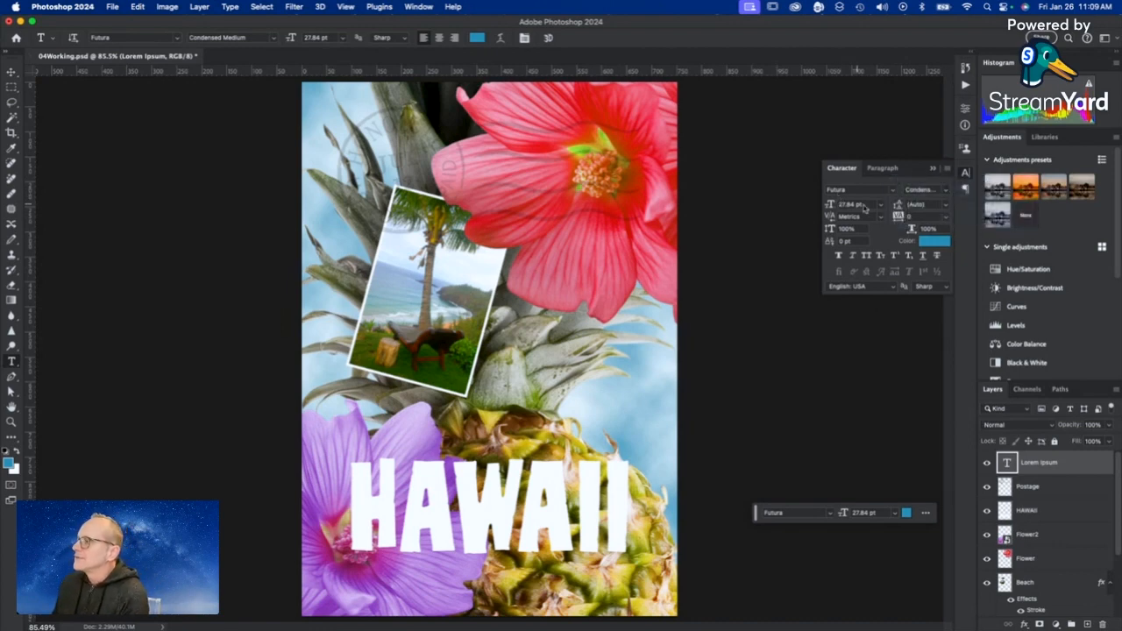
Set the text size to 36 pt and the tracking to 250.
left_click(880, 208)
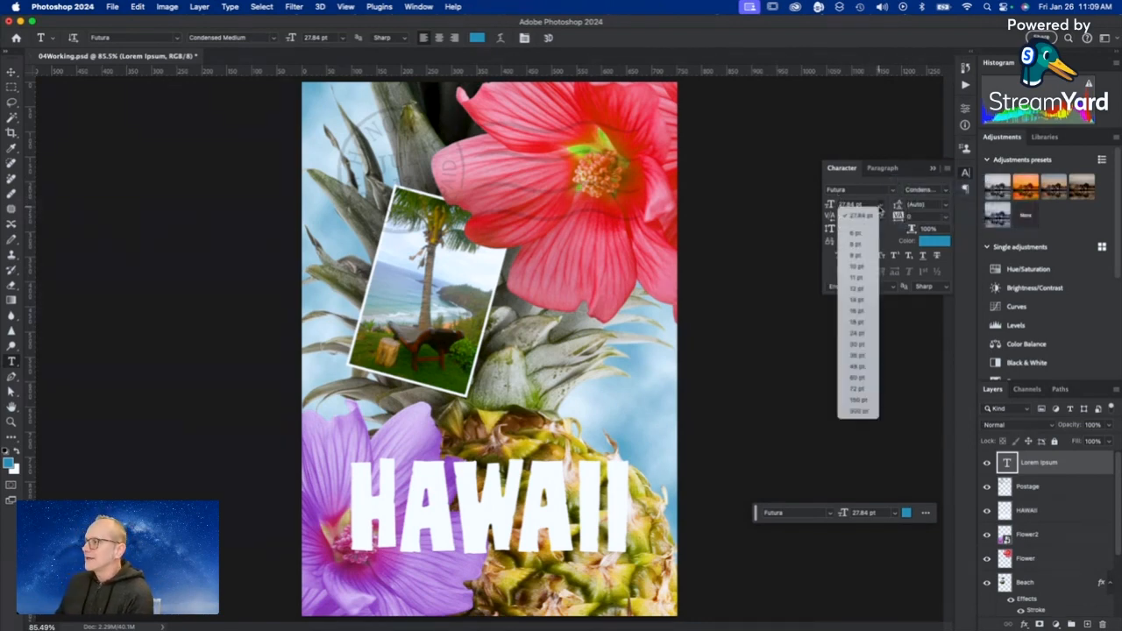
left_click(857, 355)
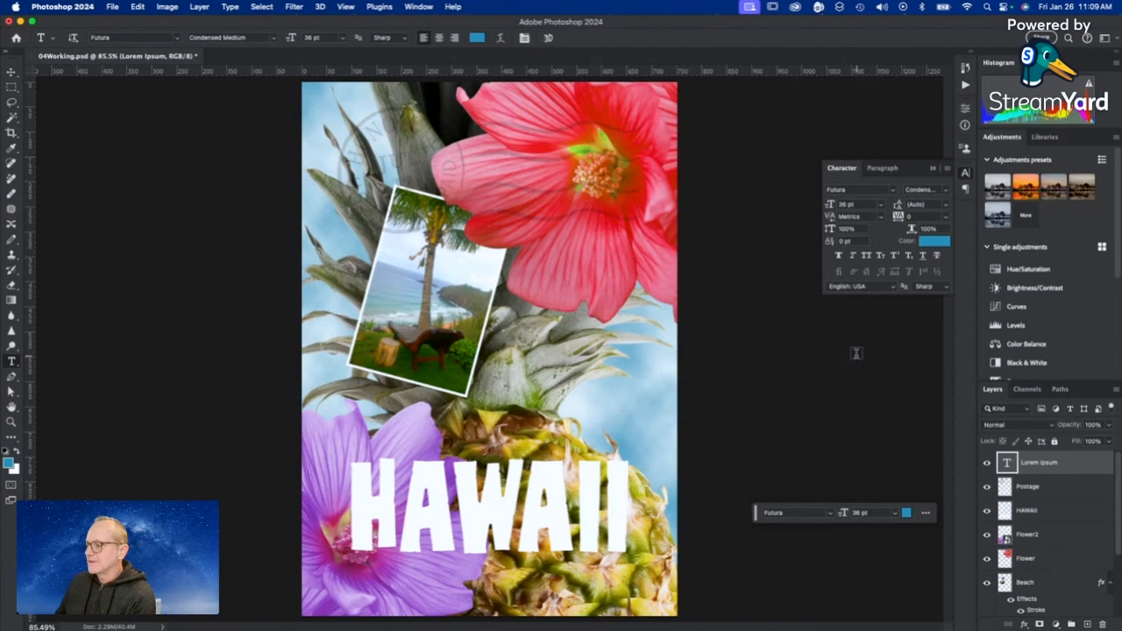
double_click(929, 217)
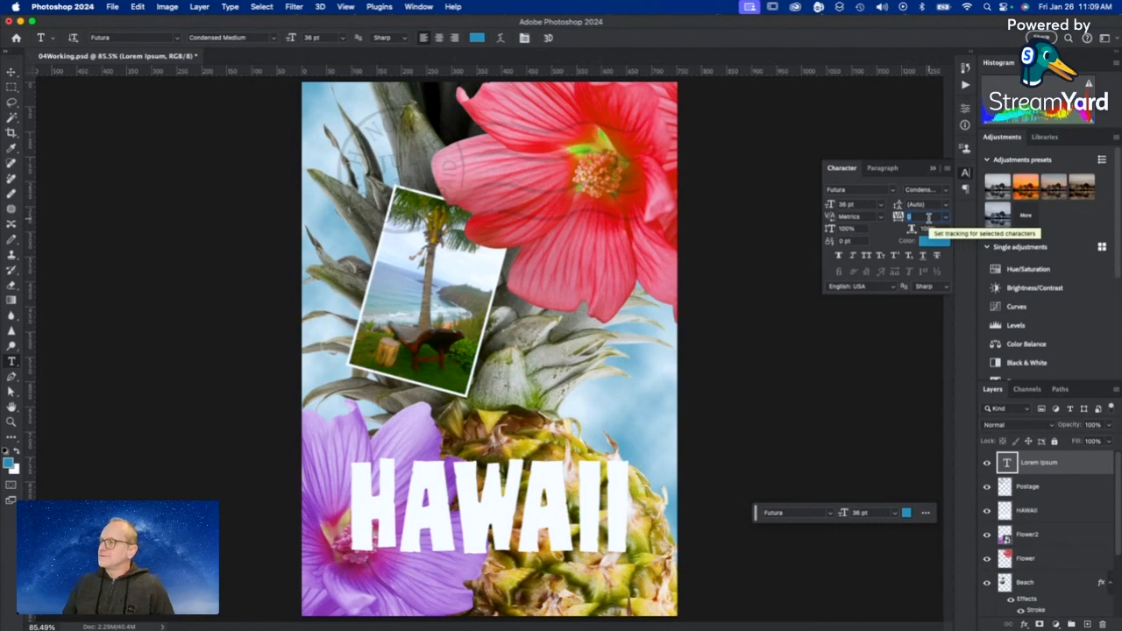
type("250")
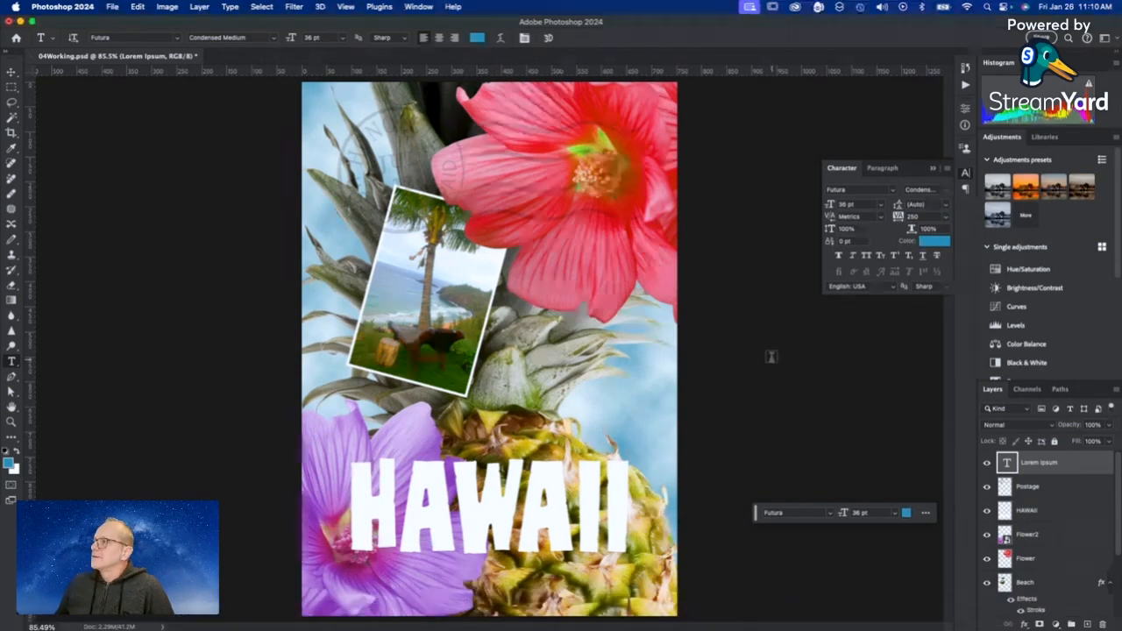
Format the Lorem Ipsum text as Condensed ExtraBold in all caps with Crisp anti-aliasing.
left_click(942, 190)
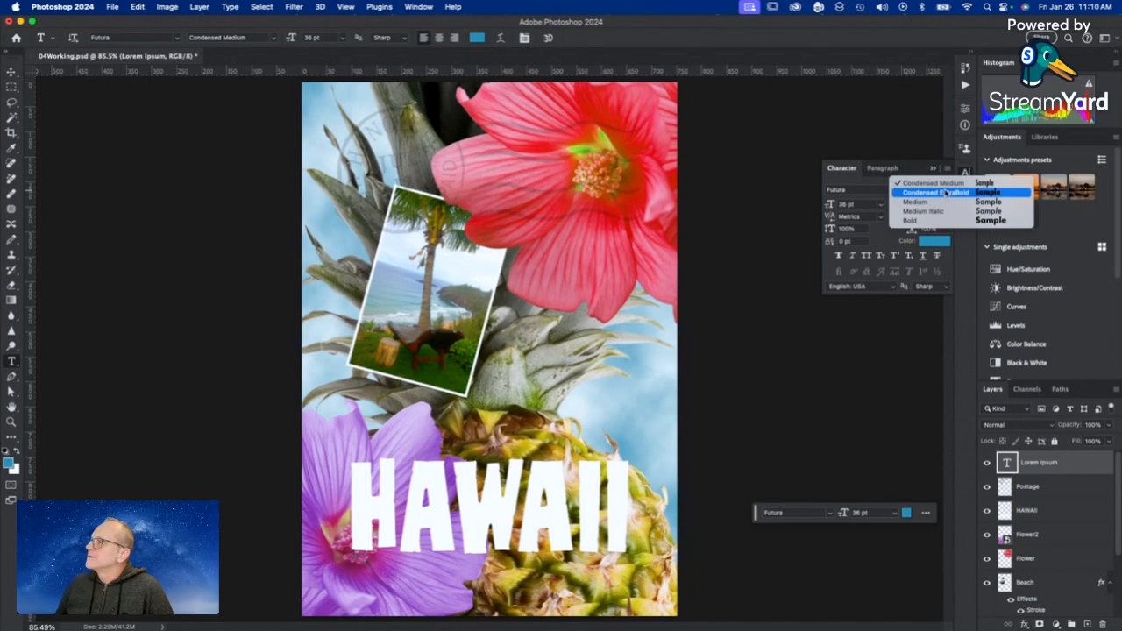
left_click(929, 193)
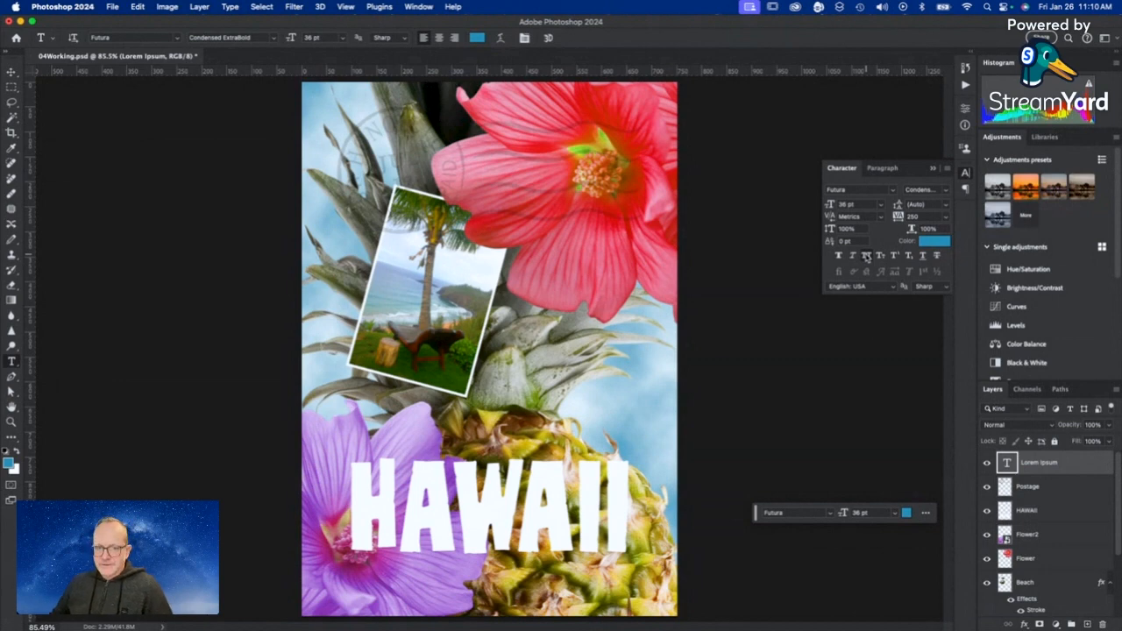
left_click(934, 285)
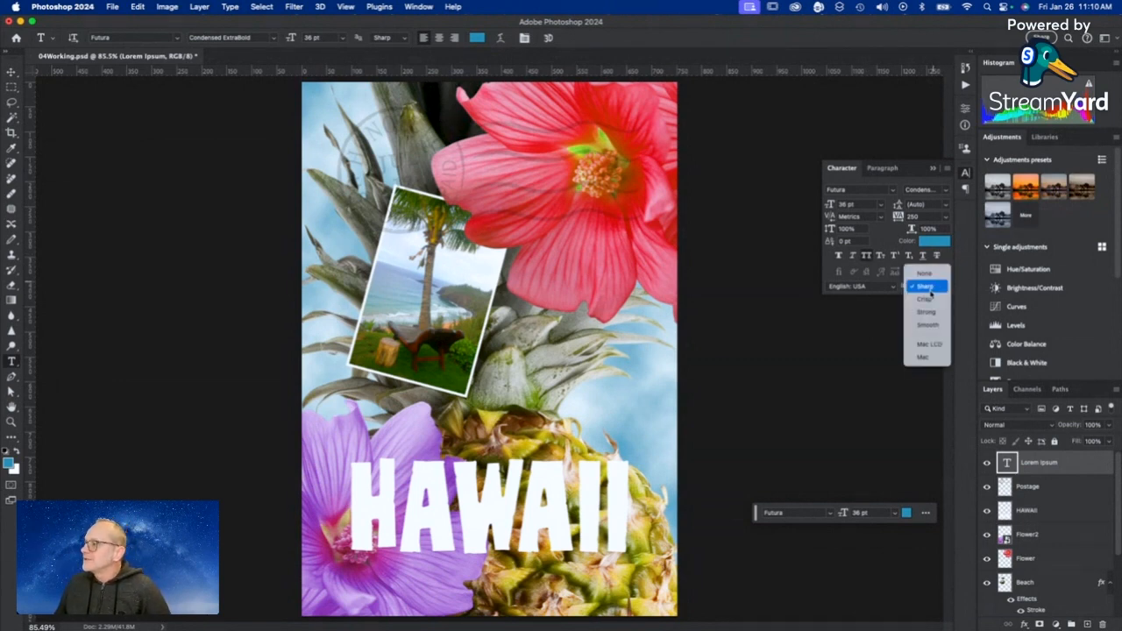
left_click(925, 298)
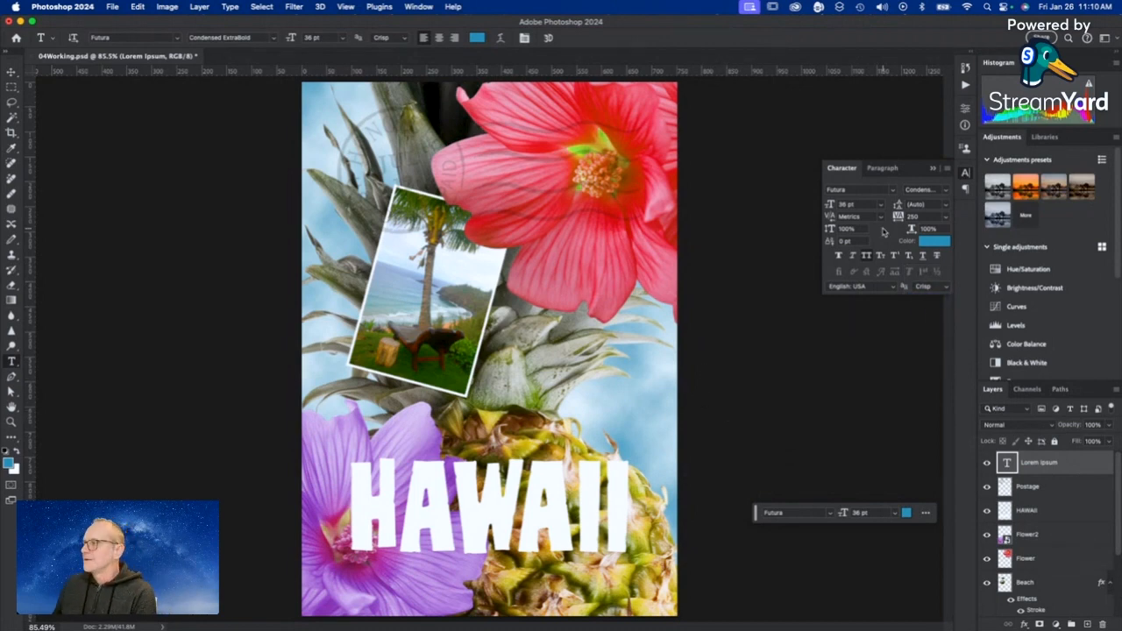
Center-align the Lorem Ipsum text and move it directly below the HAWAII lettering.
left_click(439, 38)
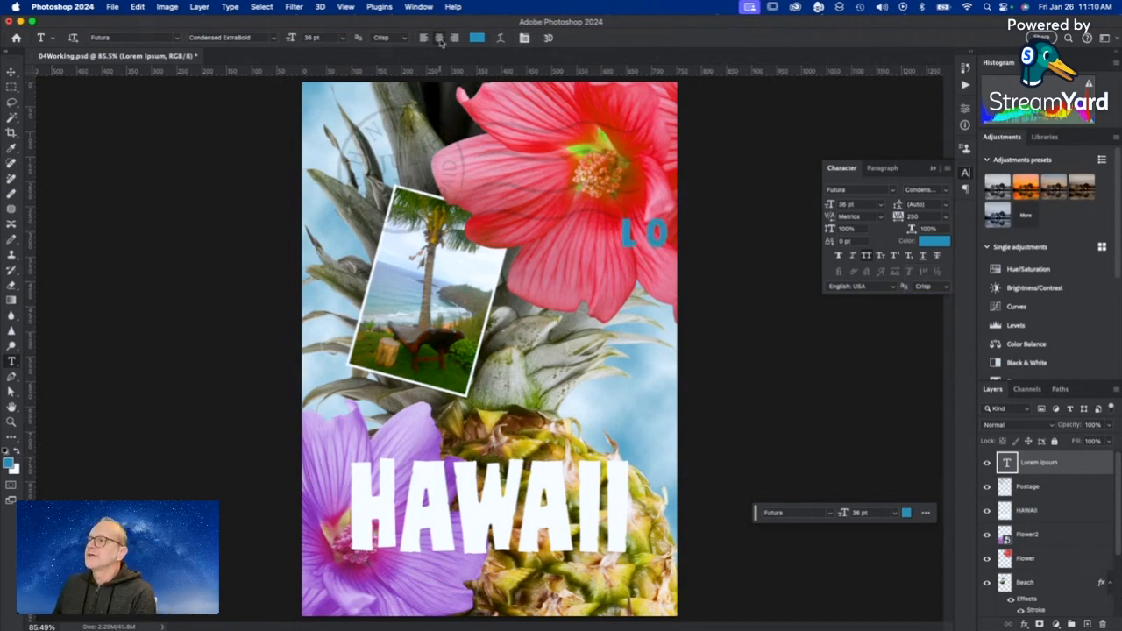
key("v")
left_click_drag(650, 230, 351, 554)
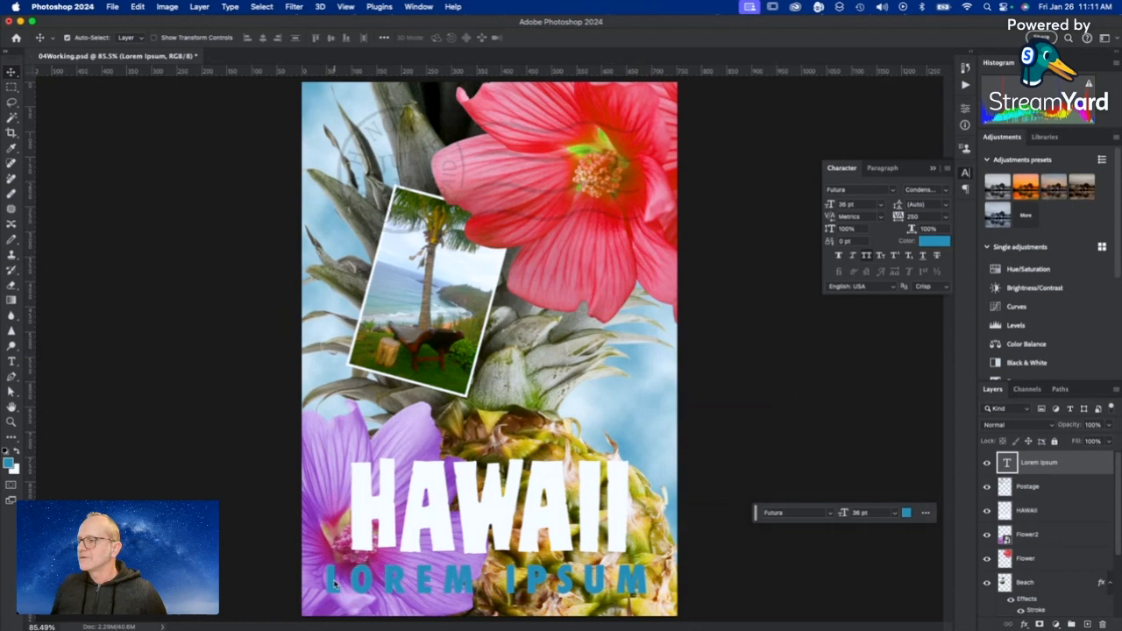
Replace the placeholder text below HAWAII with "ISLAND PARADIS".
double_click(504, 580)
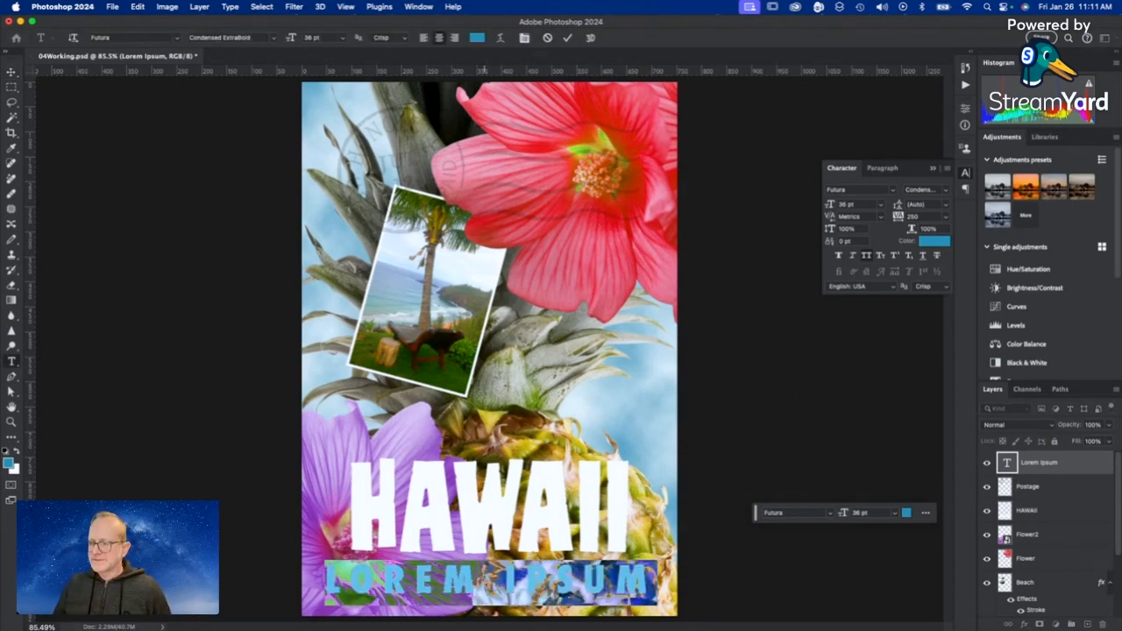
key("BackSpace")
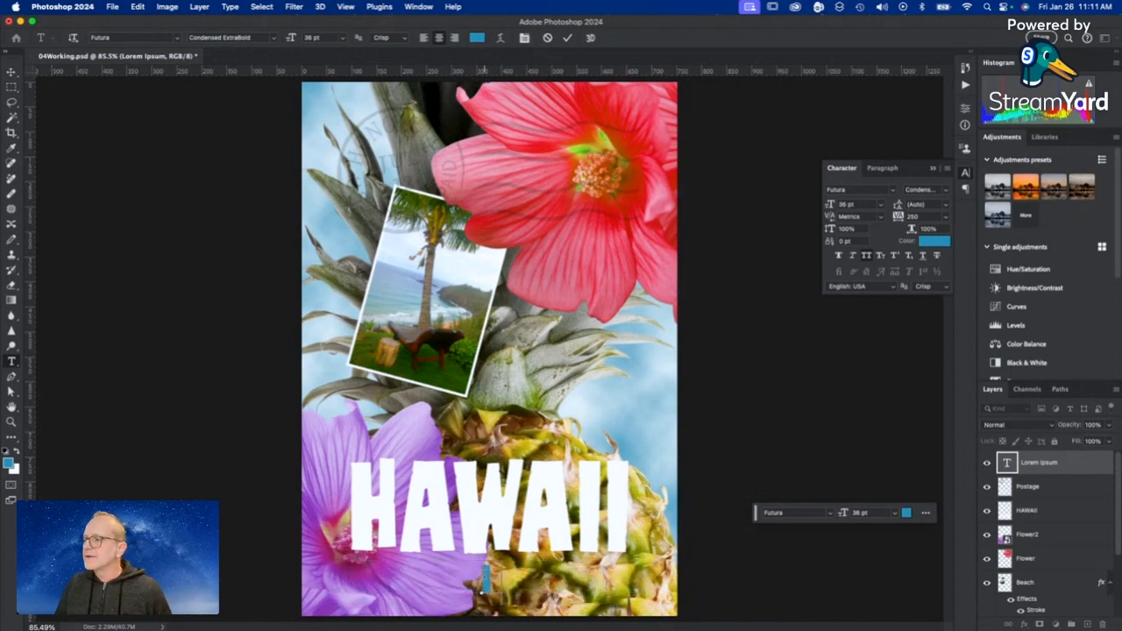
type("ISLAND PARAD")
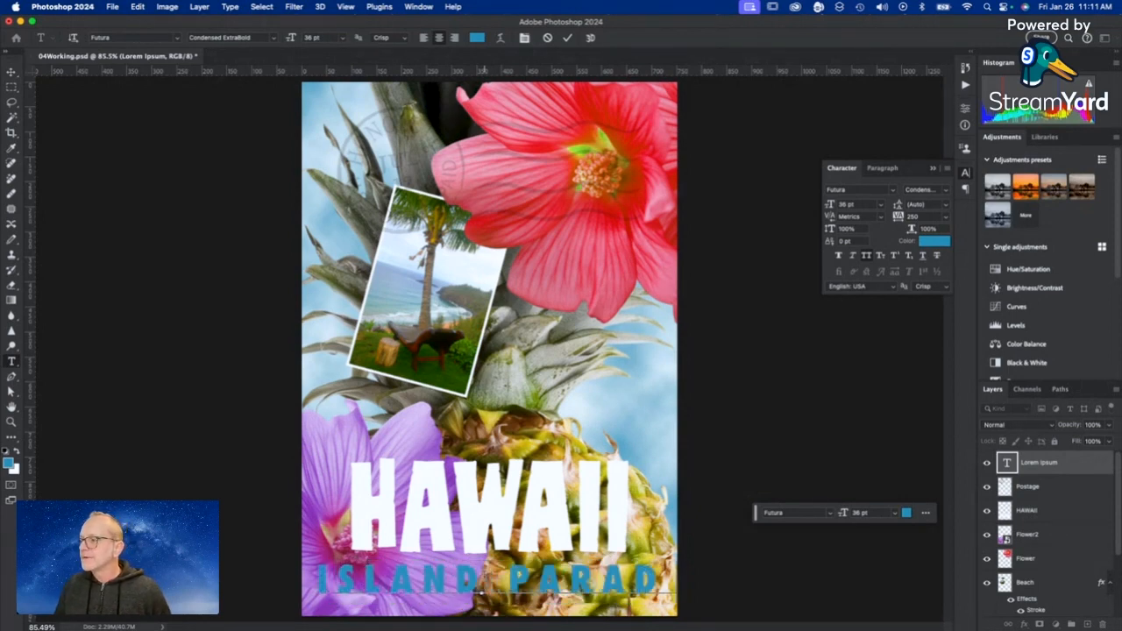
type("IS")
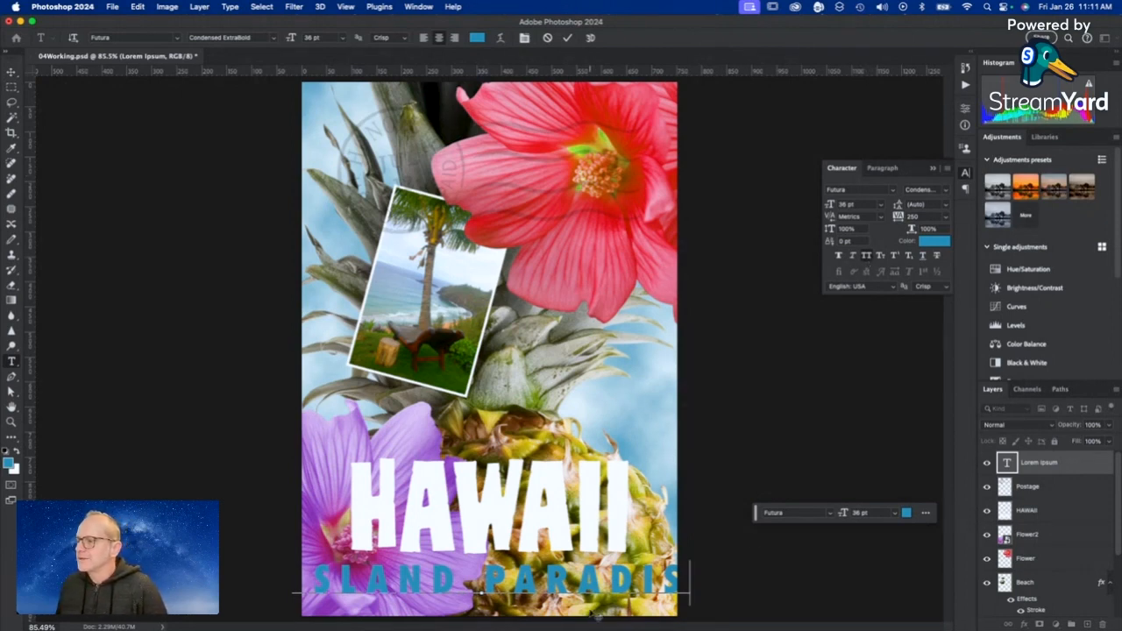
Set the whole tagline's text size to 24 pt and add the final E to complete ISLAND PARADISE.
double_click(481, 592)
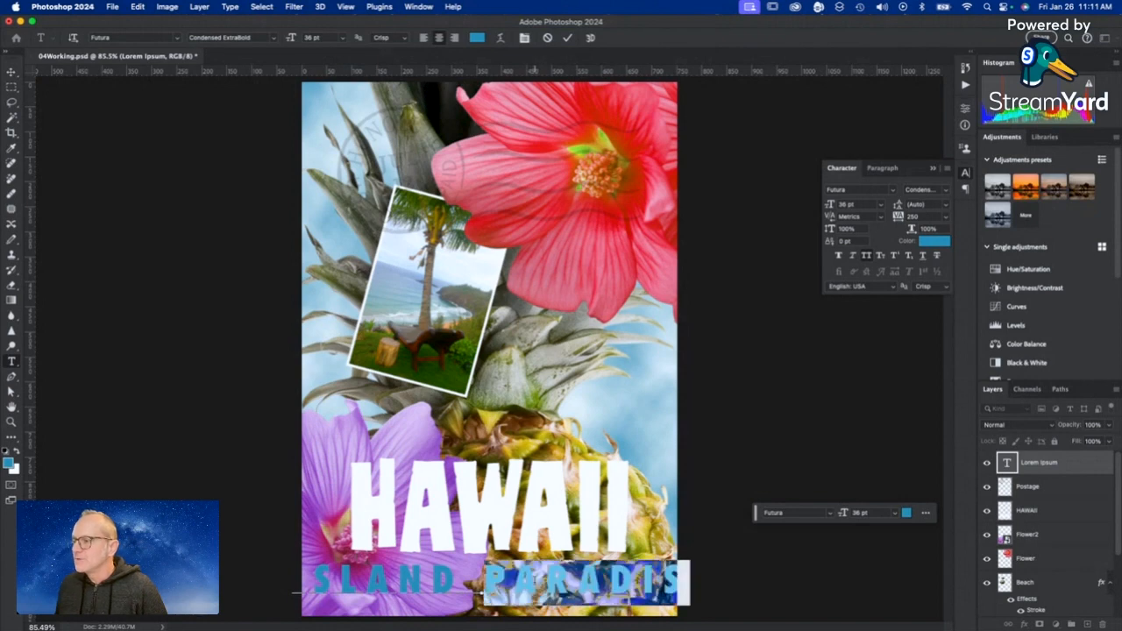
left_click(296, 592, "shift")
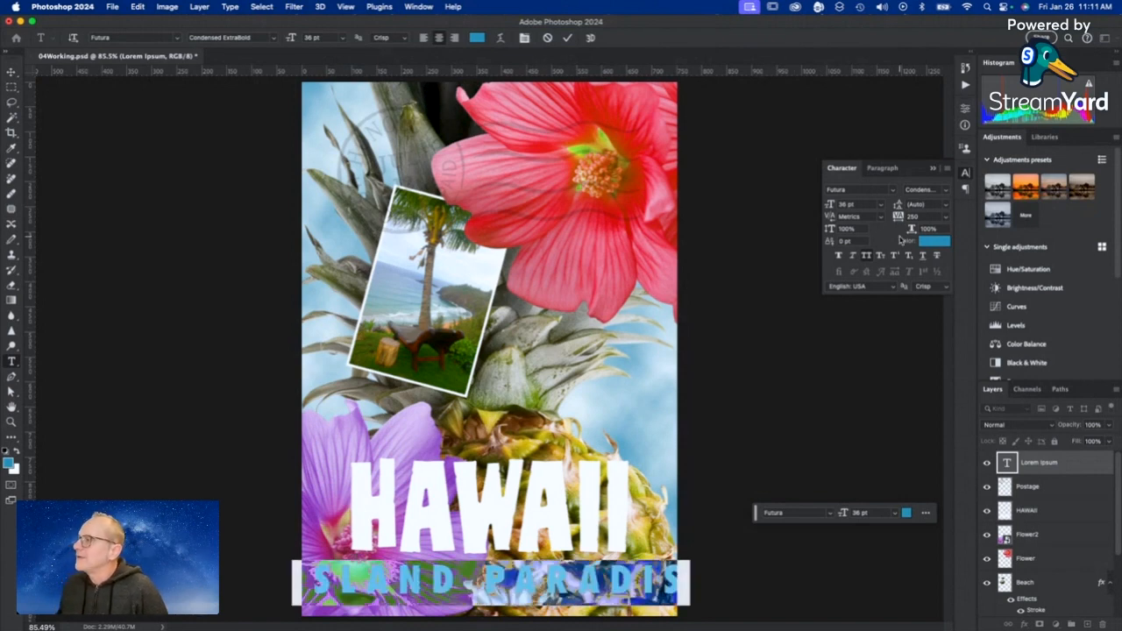
left_click(882, 207)
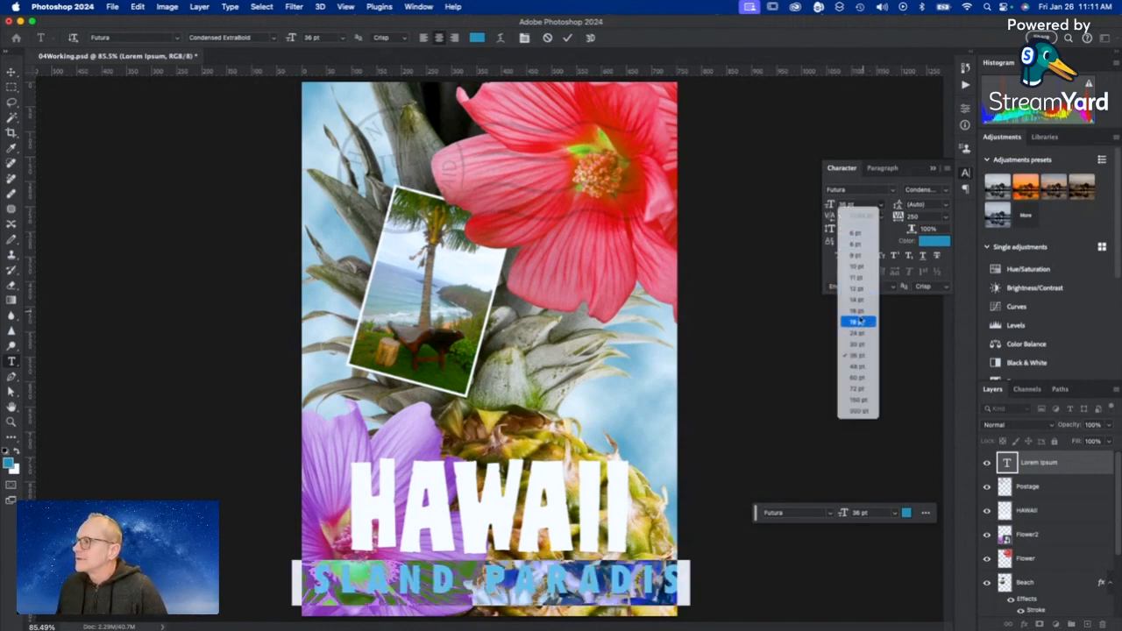
left_click(850, 334)
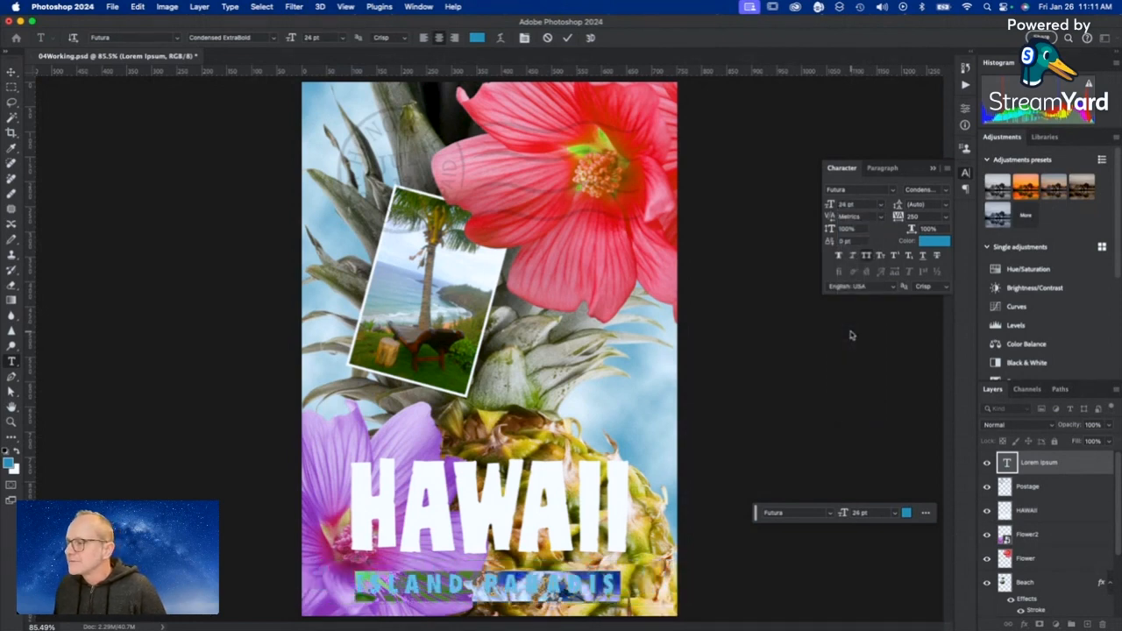
key("super+h")
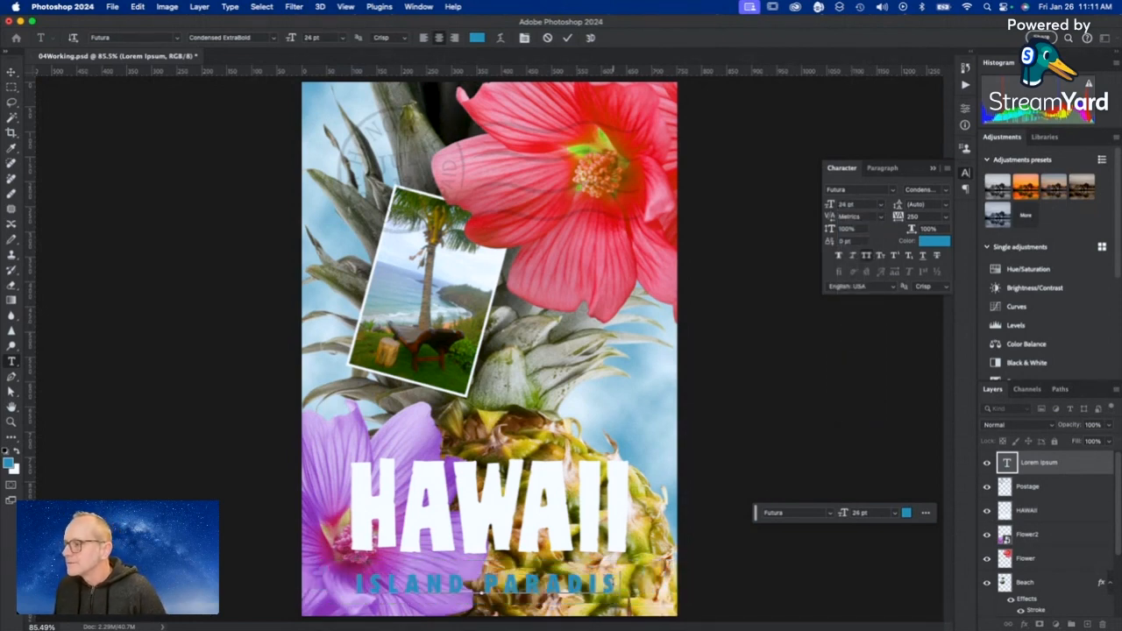
type("E")
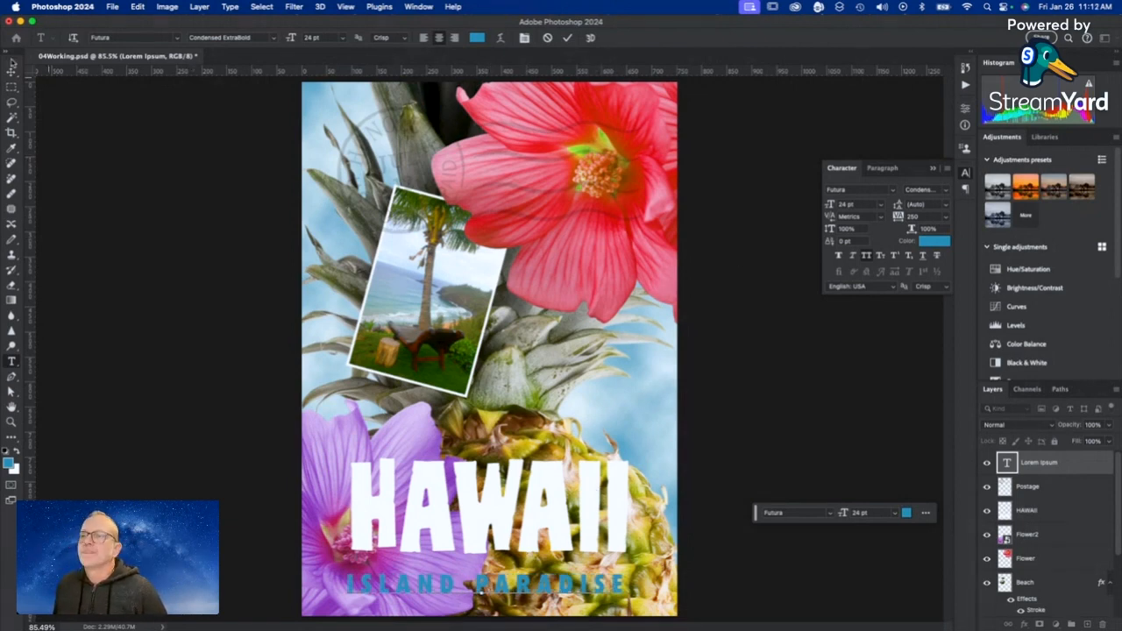
Commit the tagline and move it up with the Move tool so it sits centered just beneath HAWAII.
left_click(13, 73)
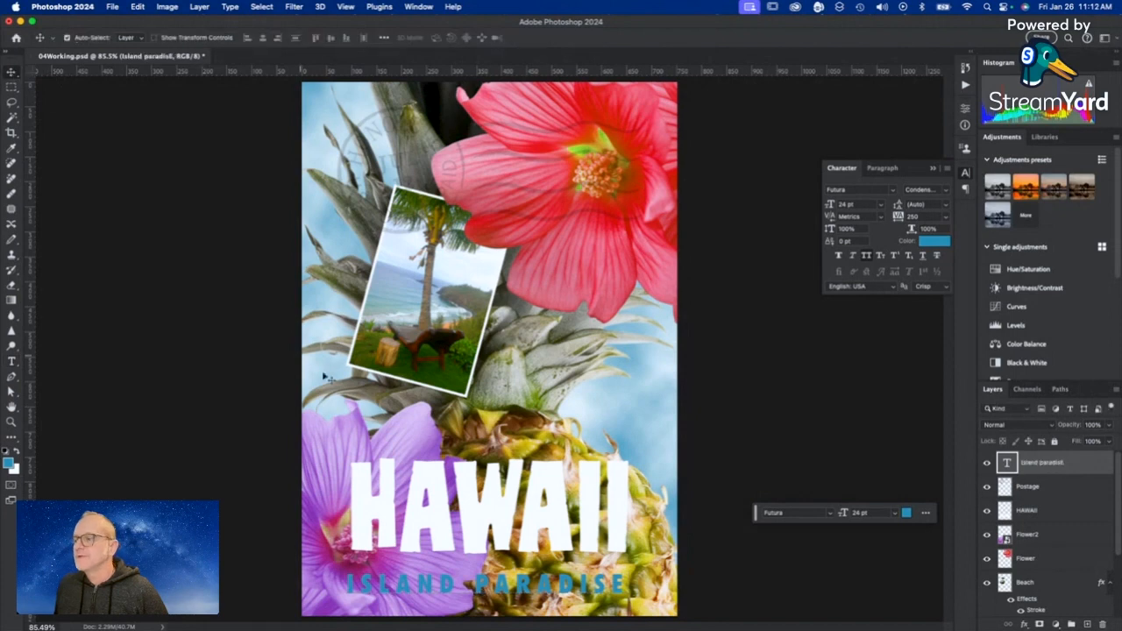
left_click_drag(495, 580, 505, 540)
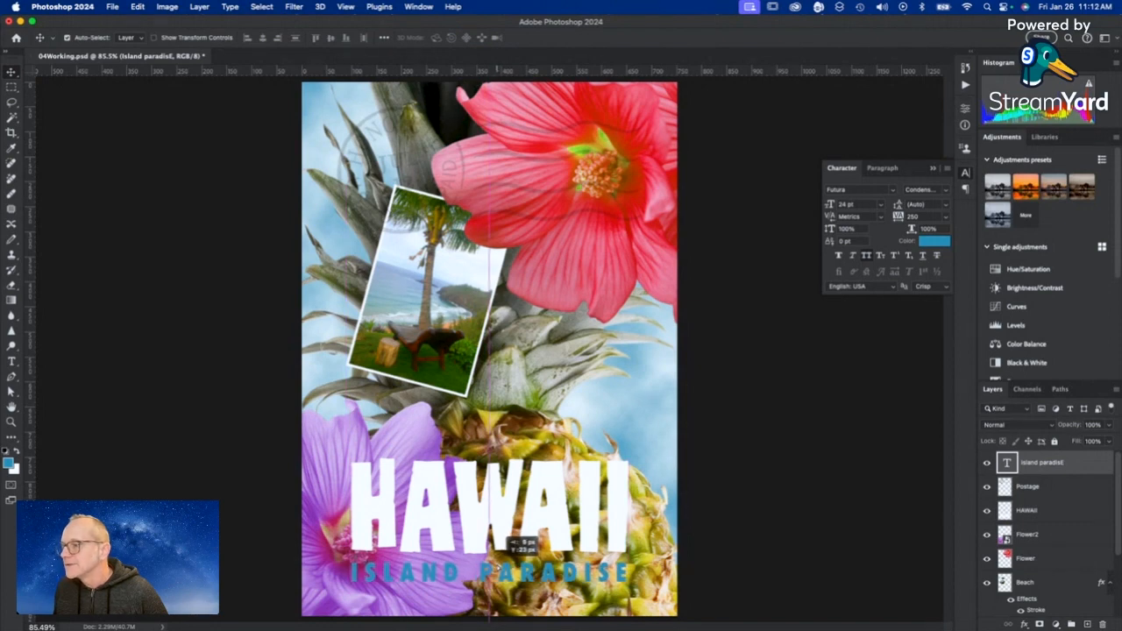
left_click_drag(506, 541, 505, 540)
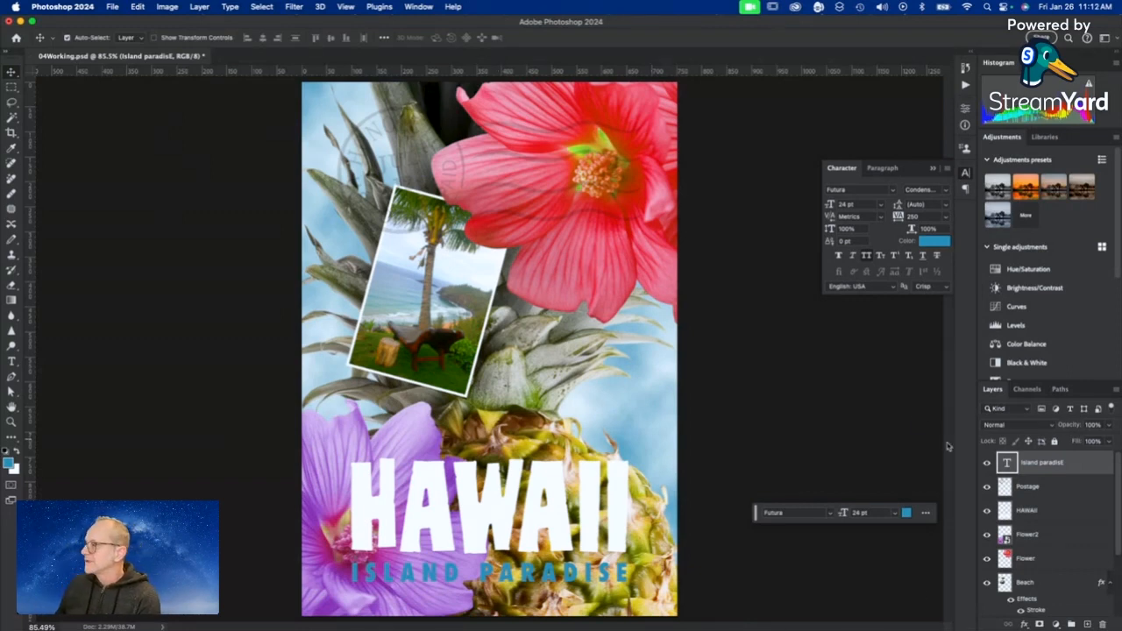
Select the pixels of the HAWAII layer so its lettering is outlined as a selection.
left_click(1018, 512)
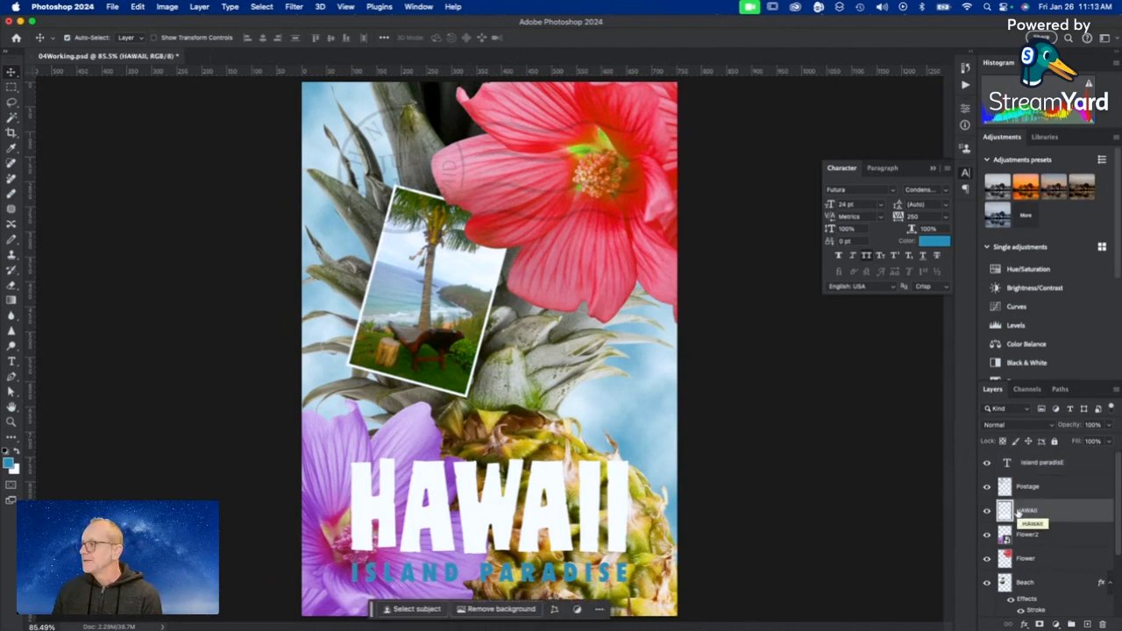
right_click(1005, 510)
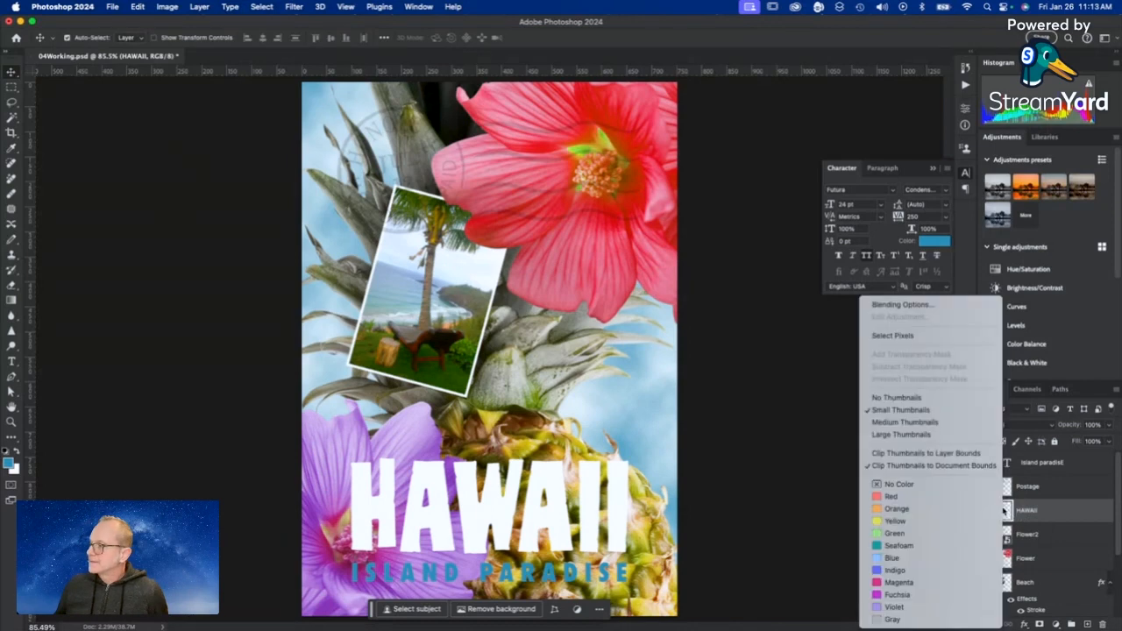
left_click(905, 338)
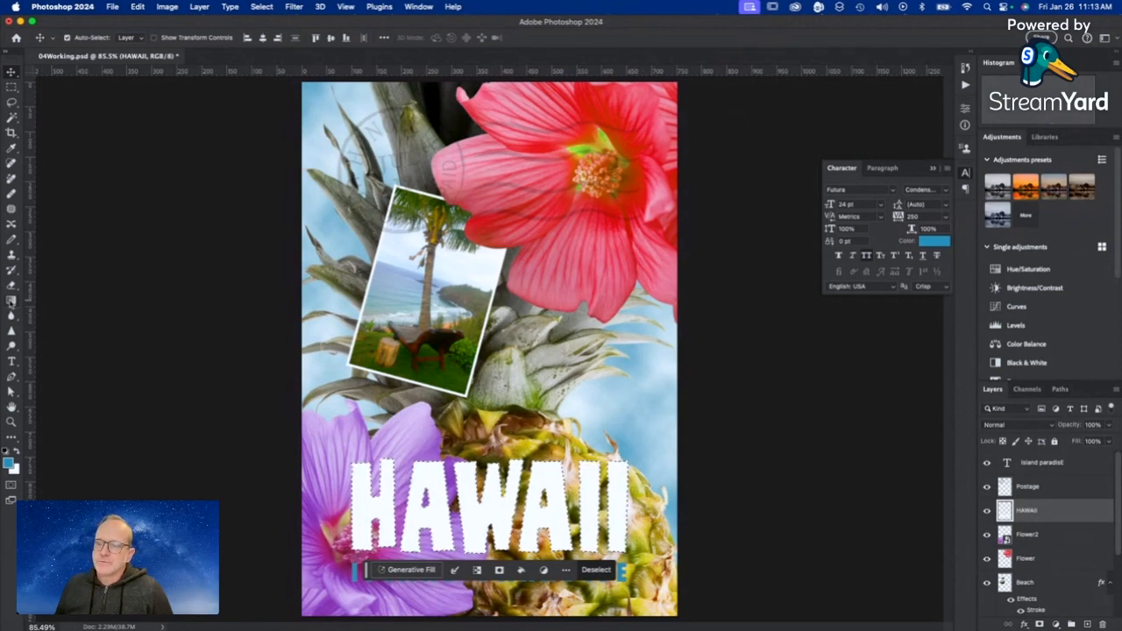
Activate the Gradient tool and set the foreground color to bright orange, f95302.
left_click(10, 300)
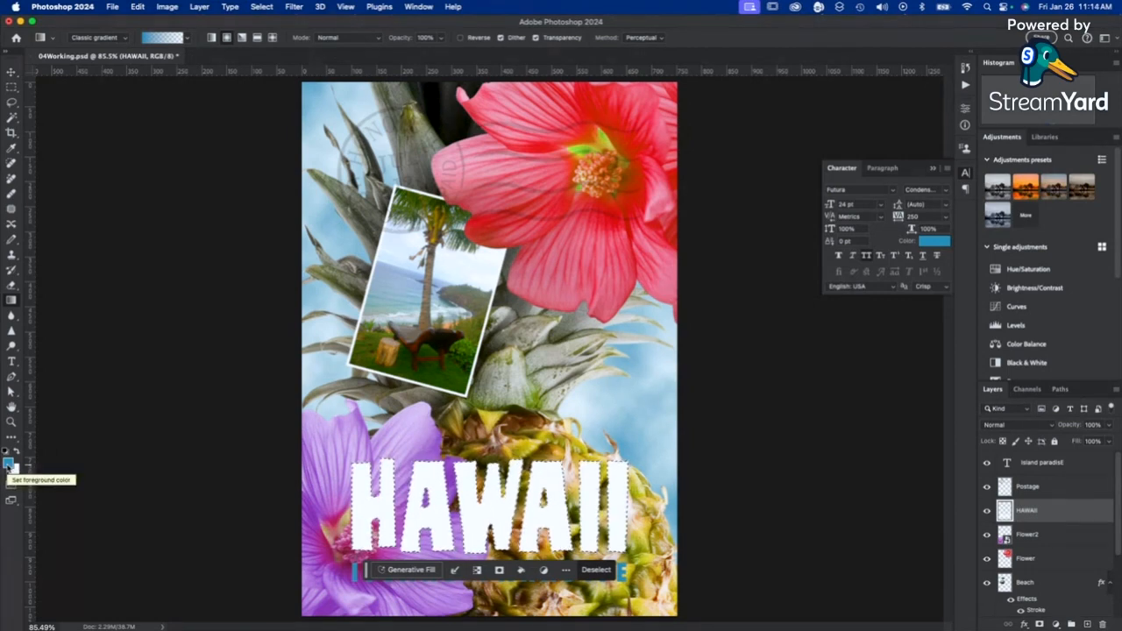
left_click(8, 466)
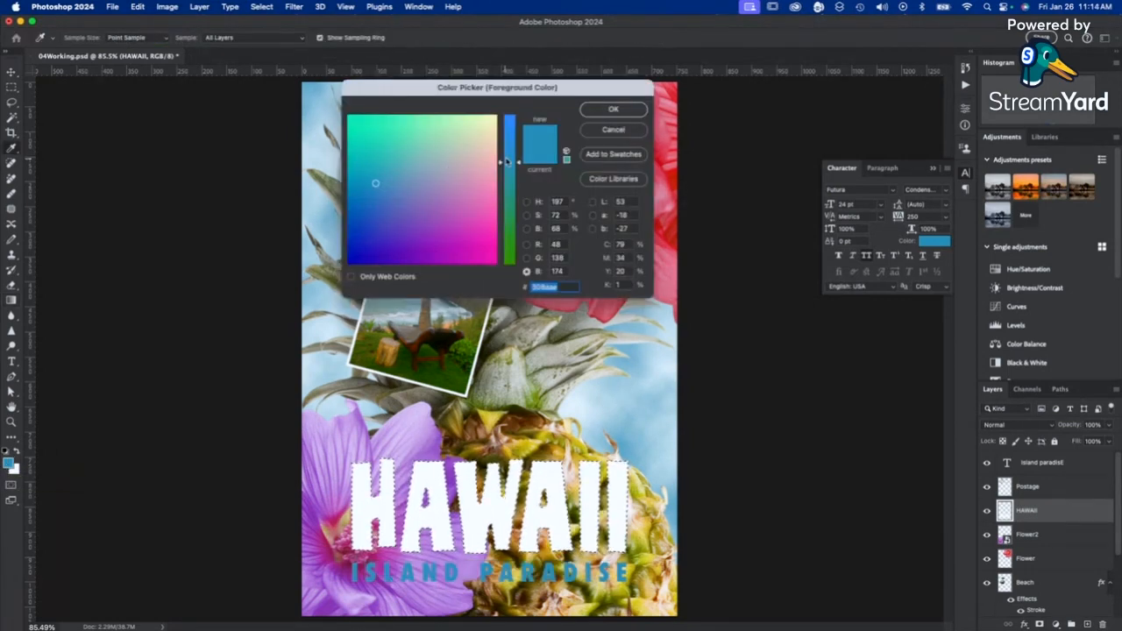
left_click_drag(506, 161, 506, 202)
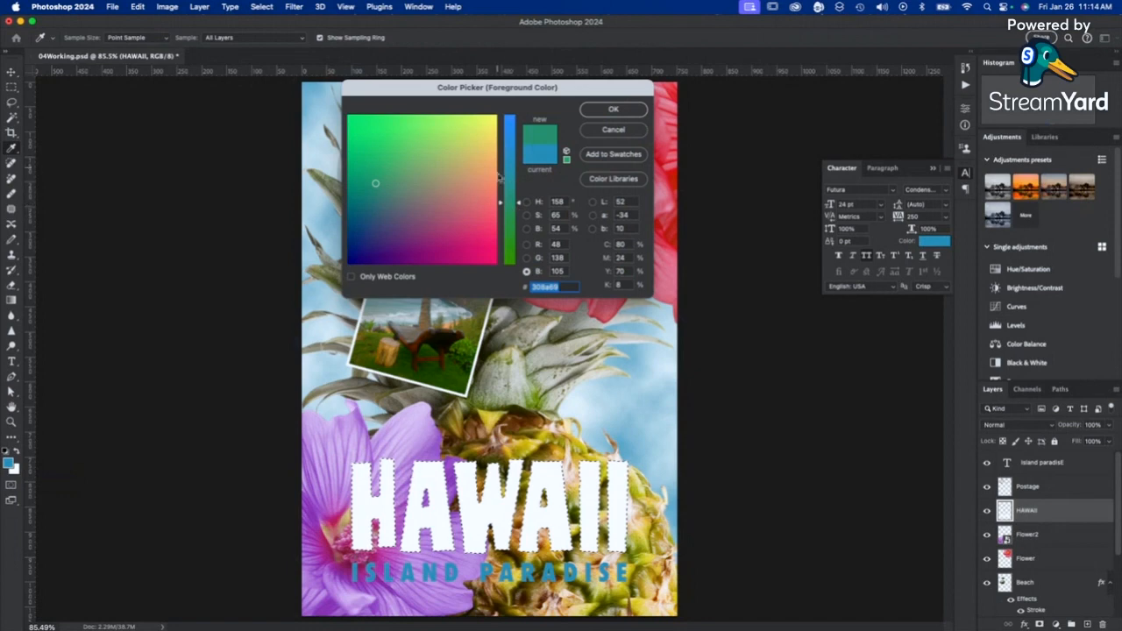
left_click(488, 200)
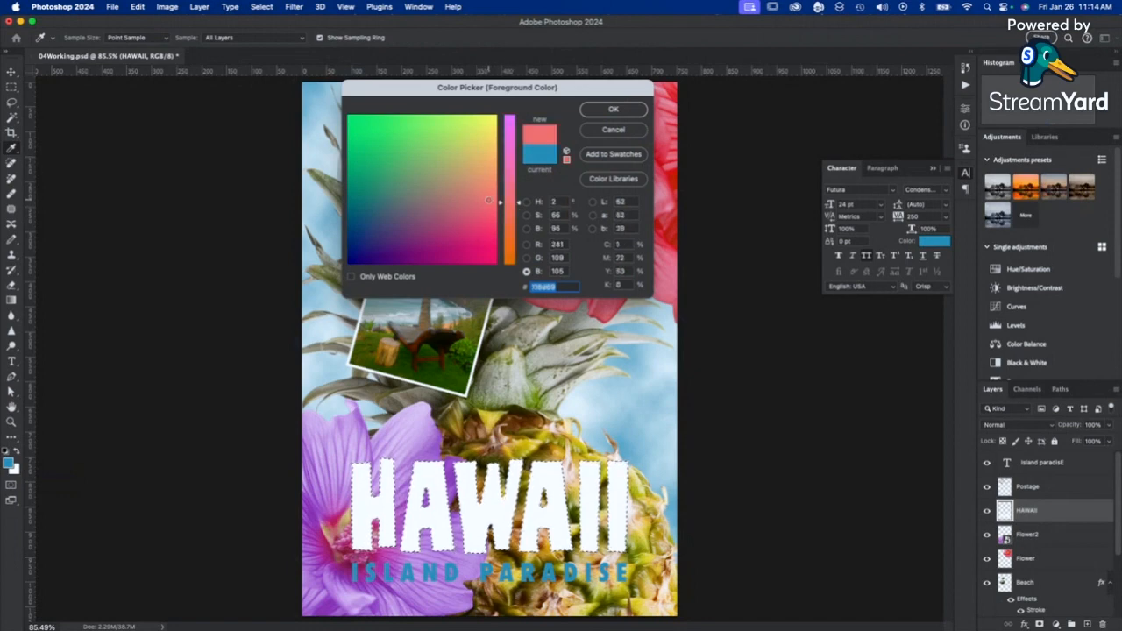
left_click(491, 218)
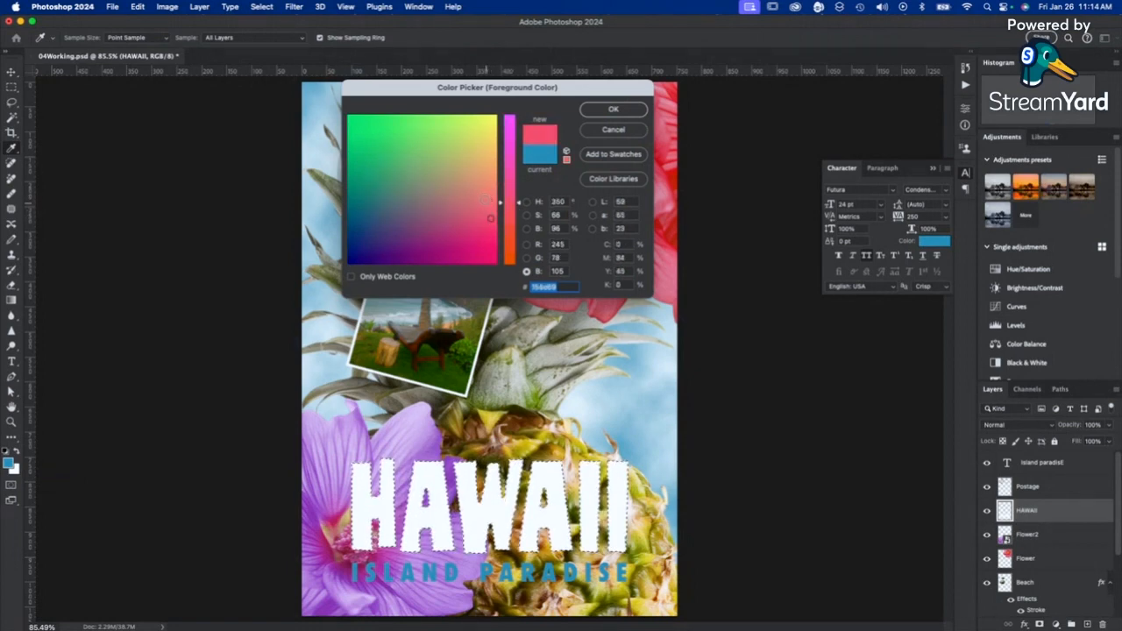
left_click(485, 177)
left_click(526, 201)
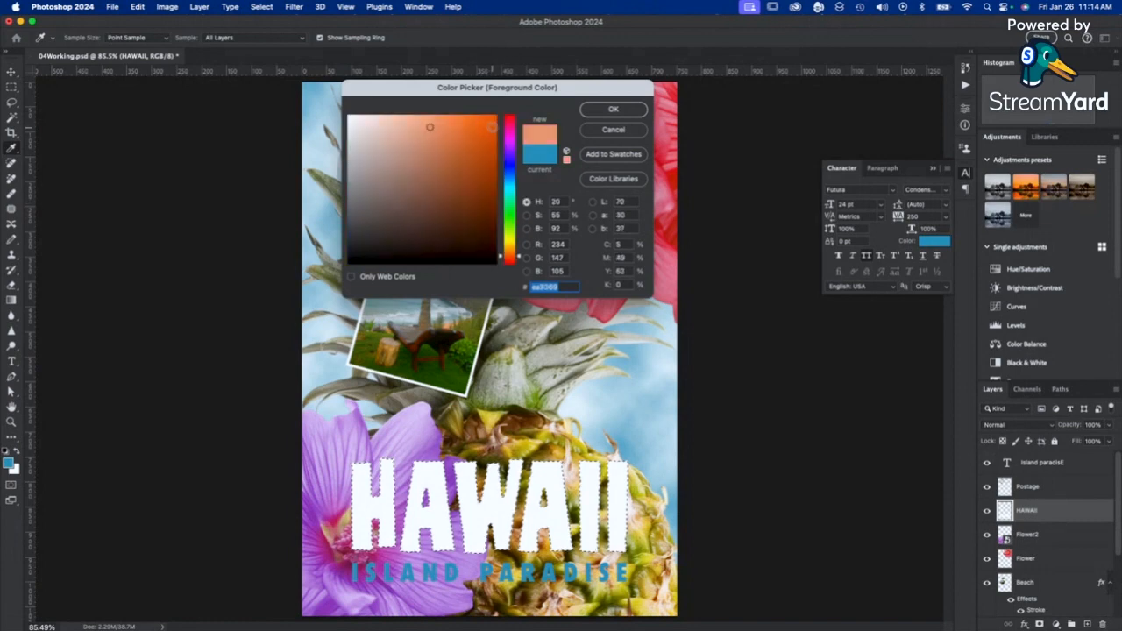
left_click(493, 117)
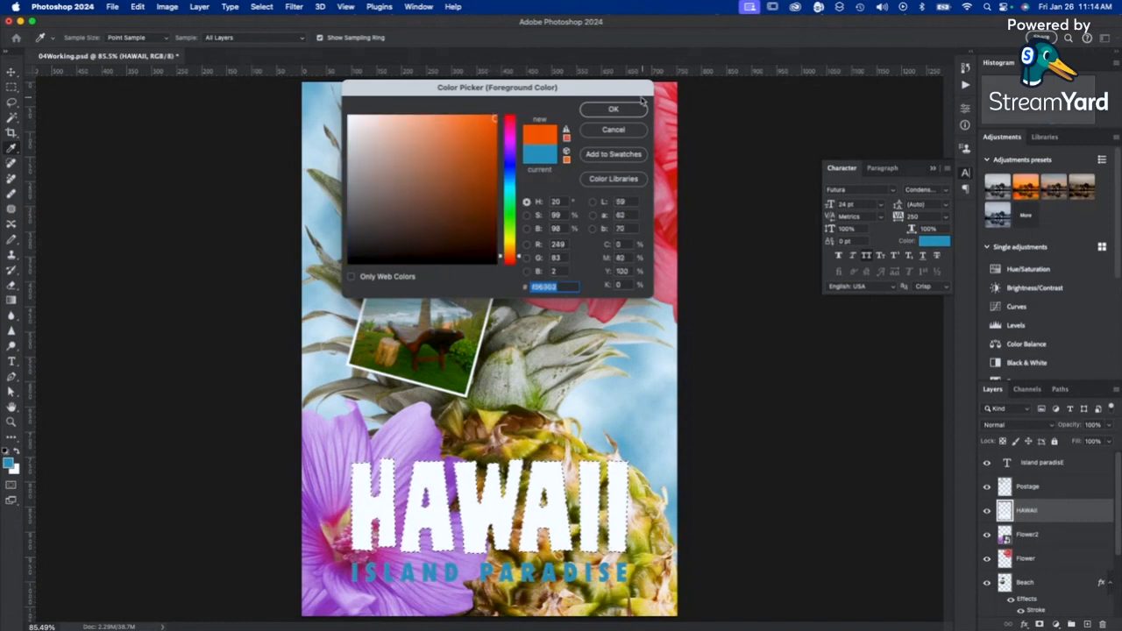
left_click(613, 109)
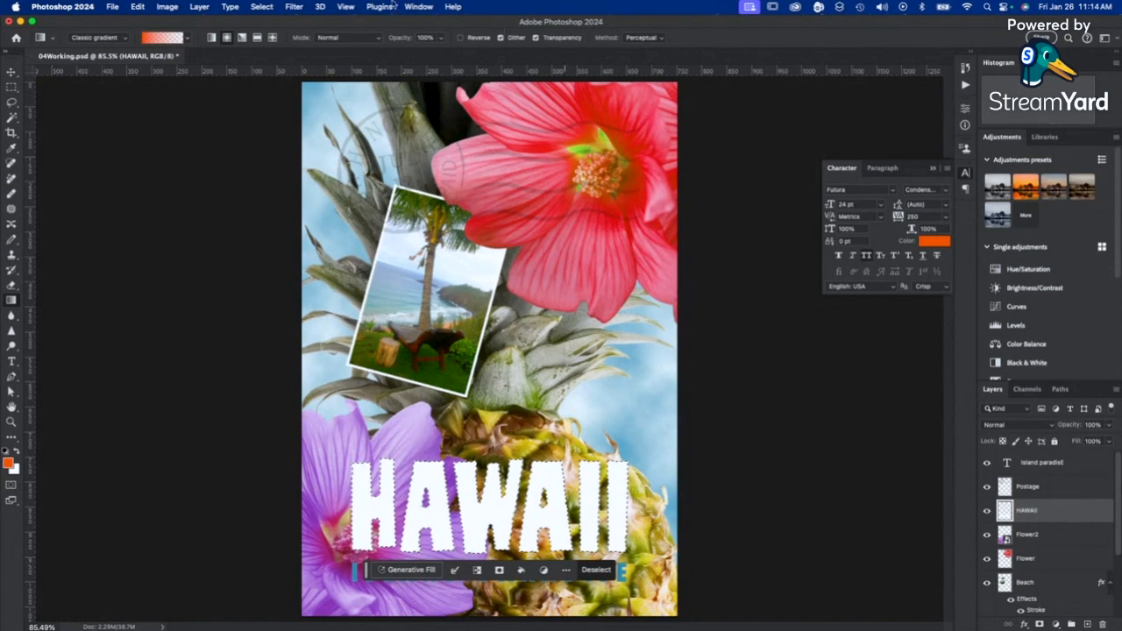
Fill the selected HAWAII lettering with the orange-to-white preset from the Basics gradients, finishing with the Island Paradise text layer selected.
left_click(420, 7)
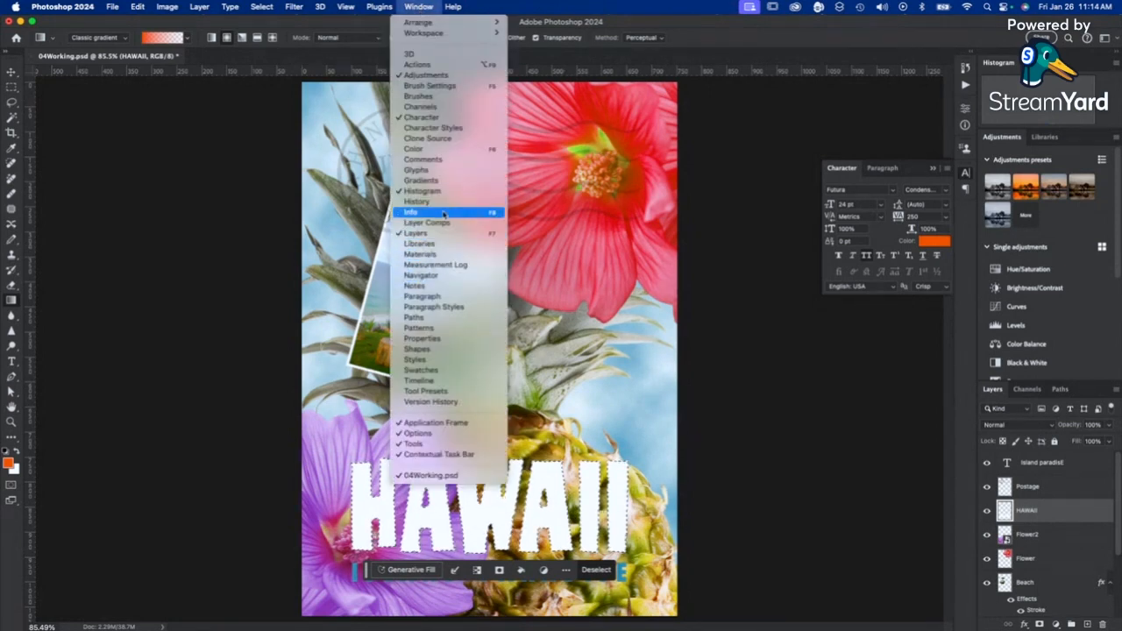
left_click(419, 180)
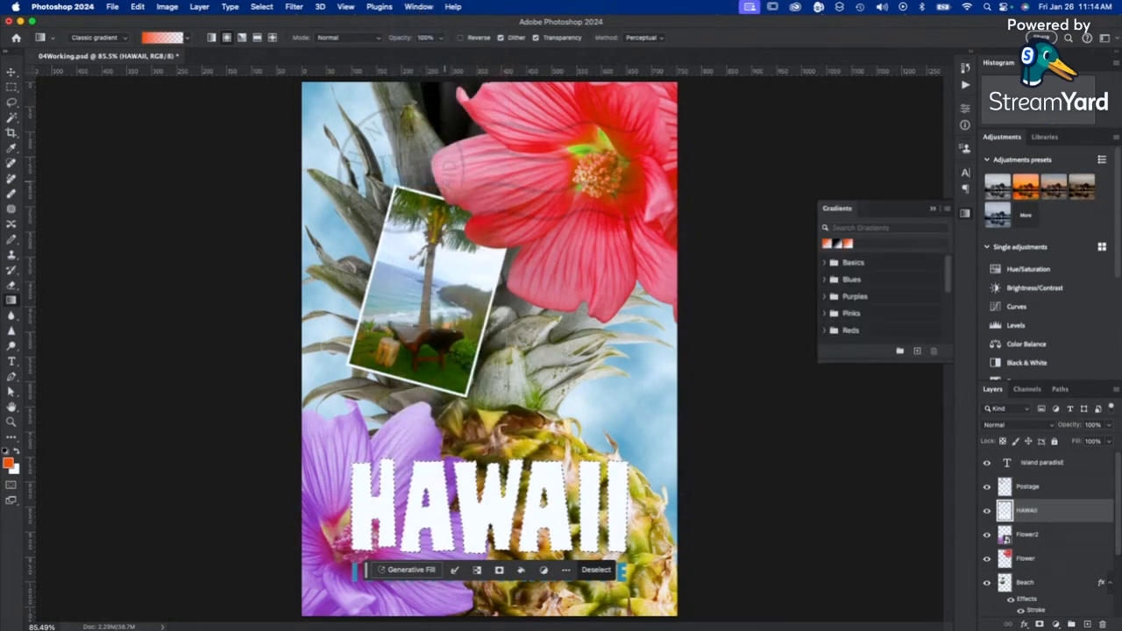
left_click(864, 264)
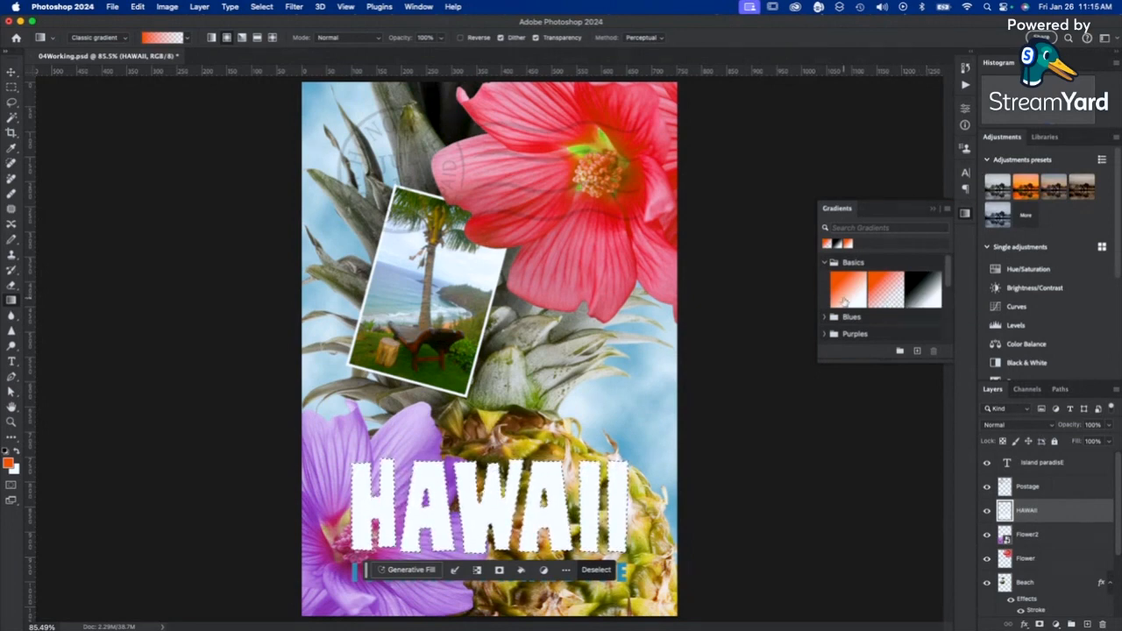
left_click(843, 298)
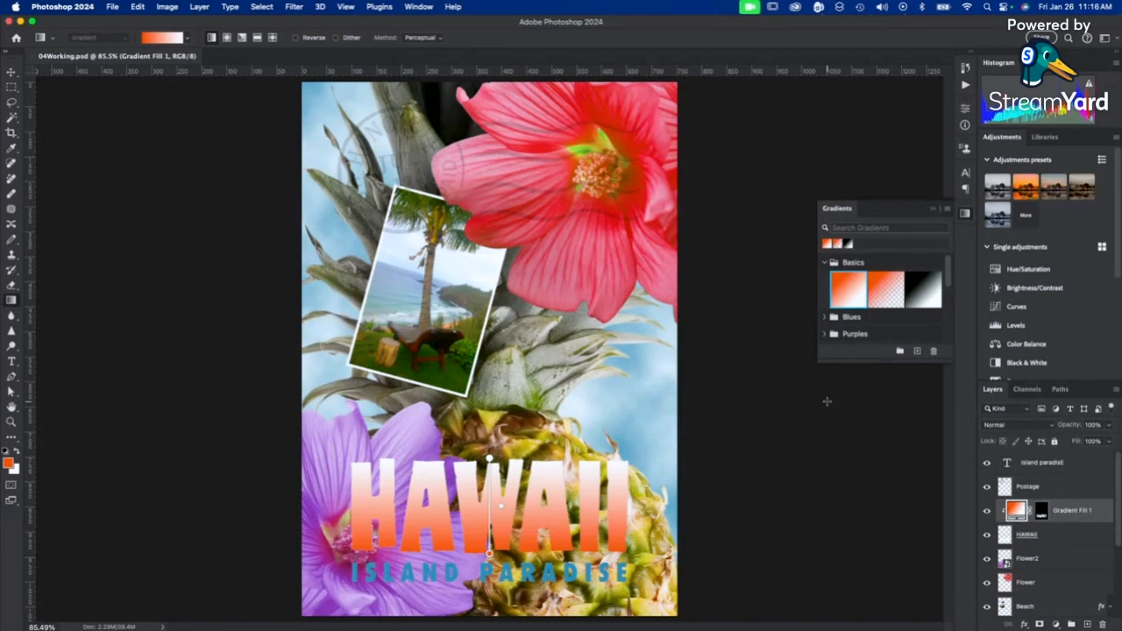
left_click(1050, 467)
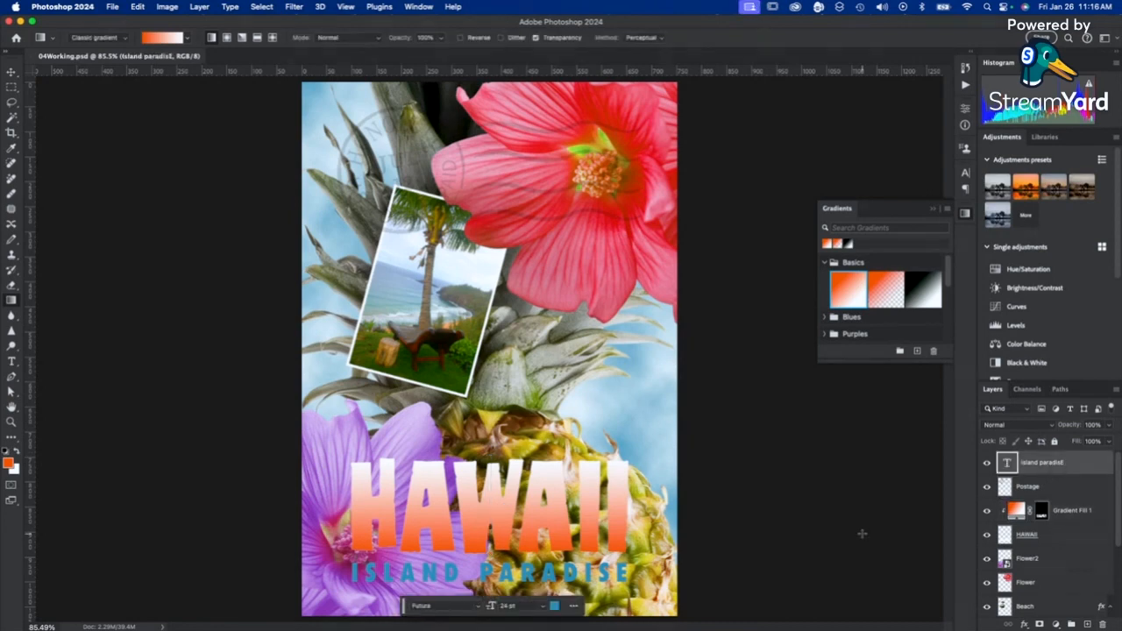
Add a drop shadow to the Island Paradise text layer and set its opacity to 75%.
left_click(1025, 624)
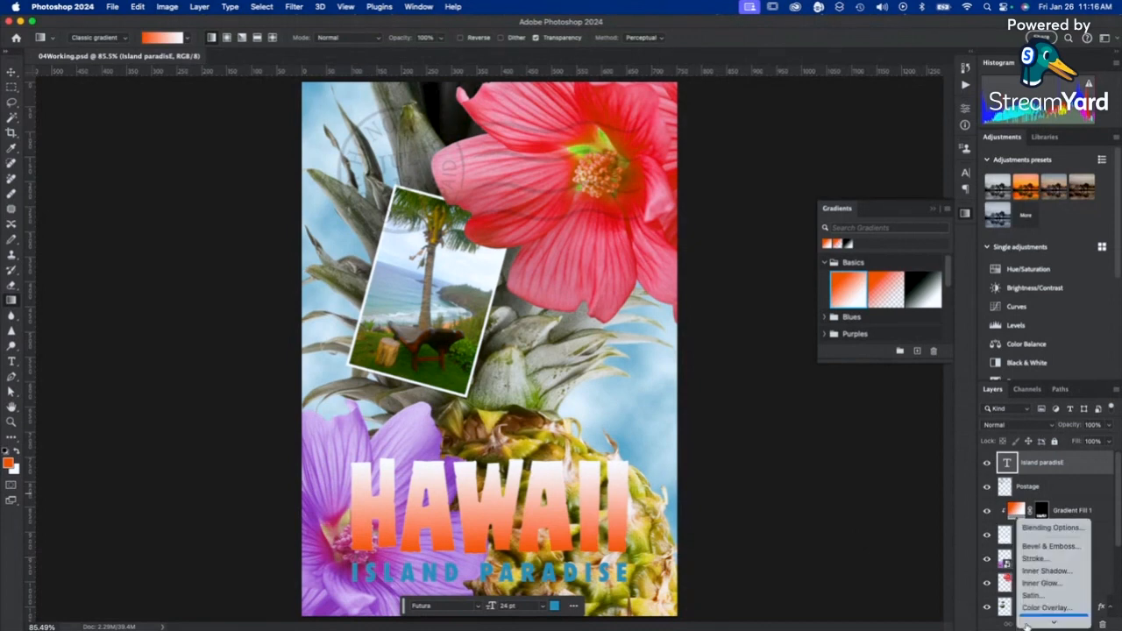
mouse_move(1027, 622)
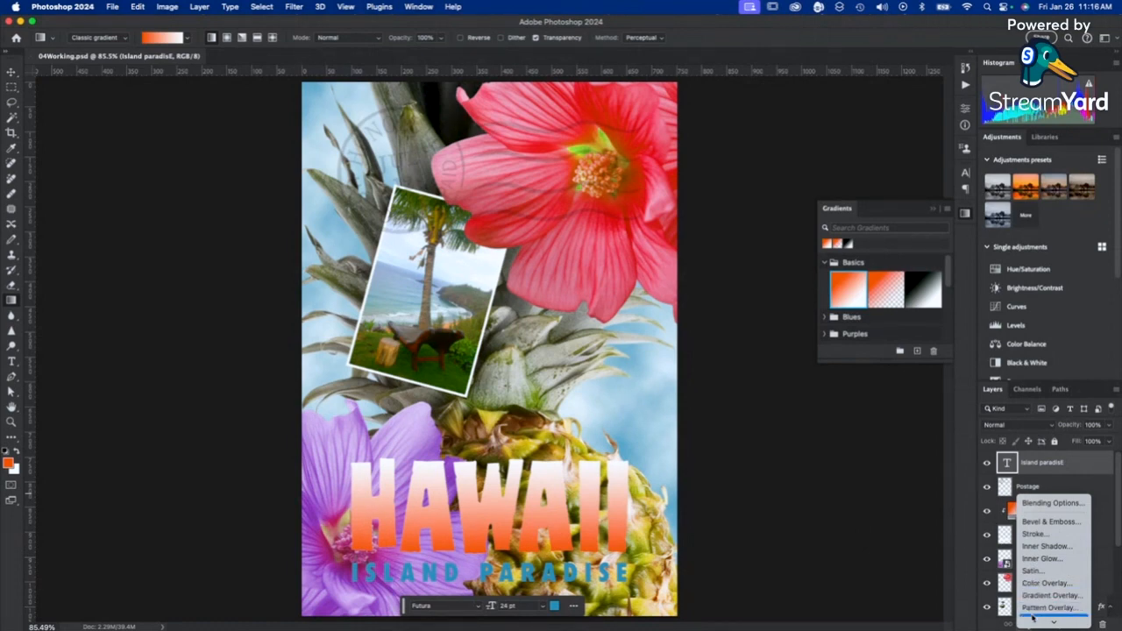
left_click(1036, 619)
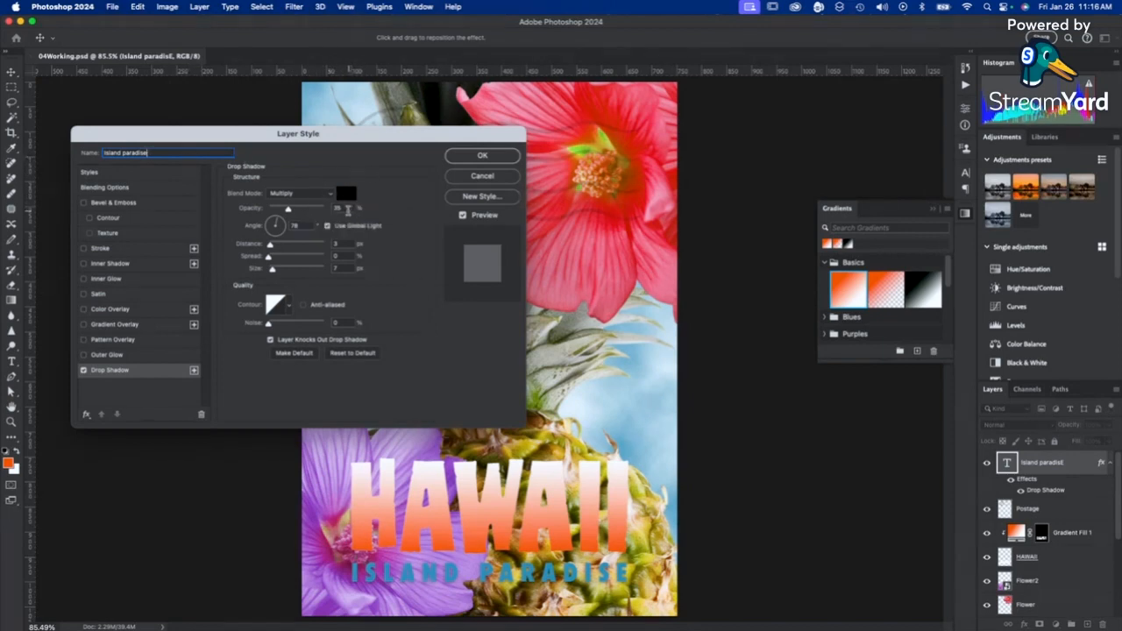
left_click(342, 208)
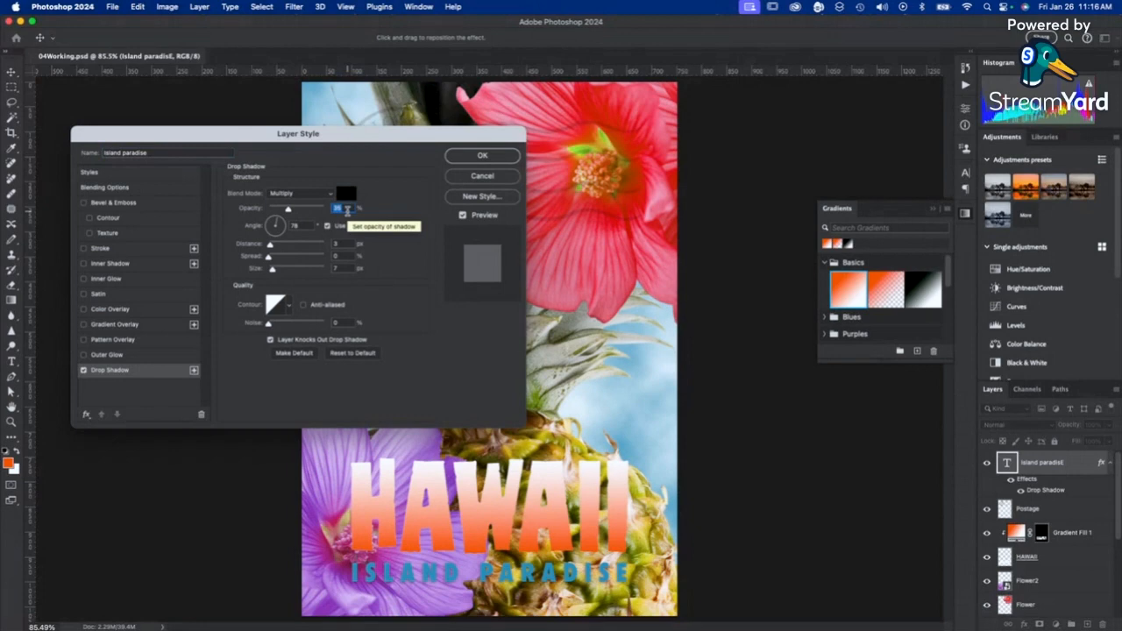
type("2")
type("5")
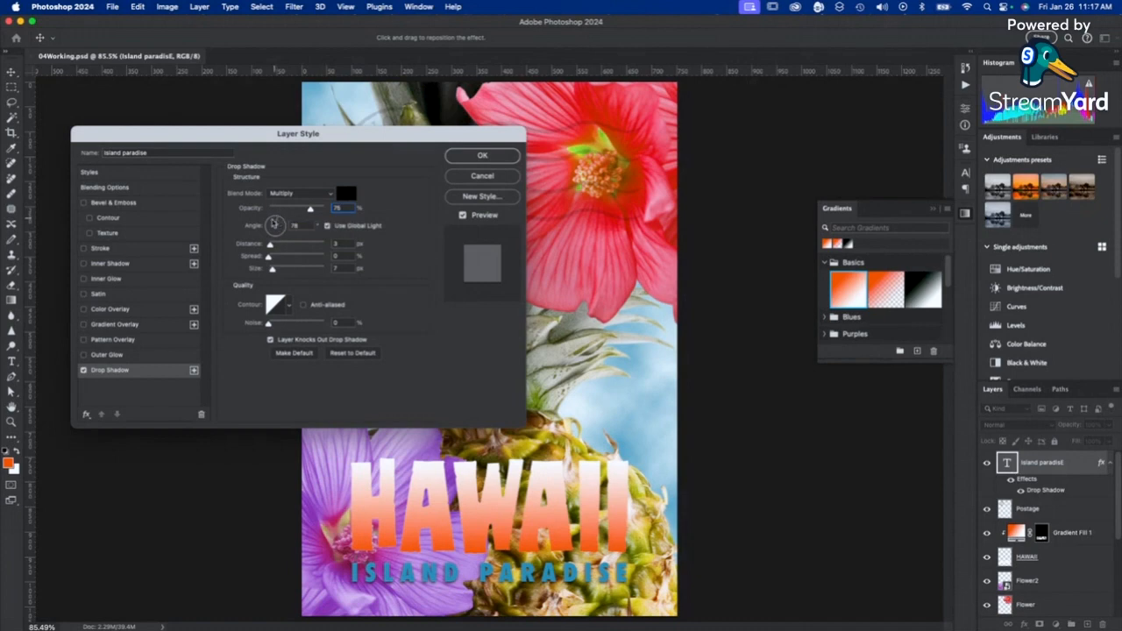
mouse_move(278, 224)
left_mouse_down()
mouse_move(273, 246)
mouse_move(259, 229)
mouse_move(274, 243)
mouse_move(279, 233)
mouse_move(263, 225)
mouse_move(268, 235)
mouse_move(285, 220)
left_mouse_up()
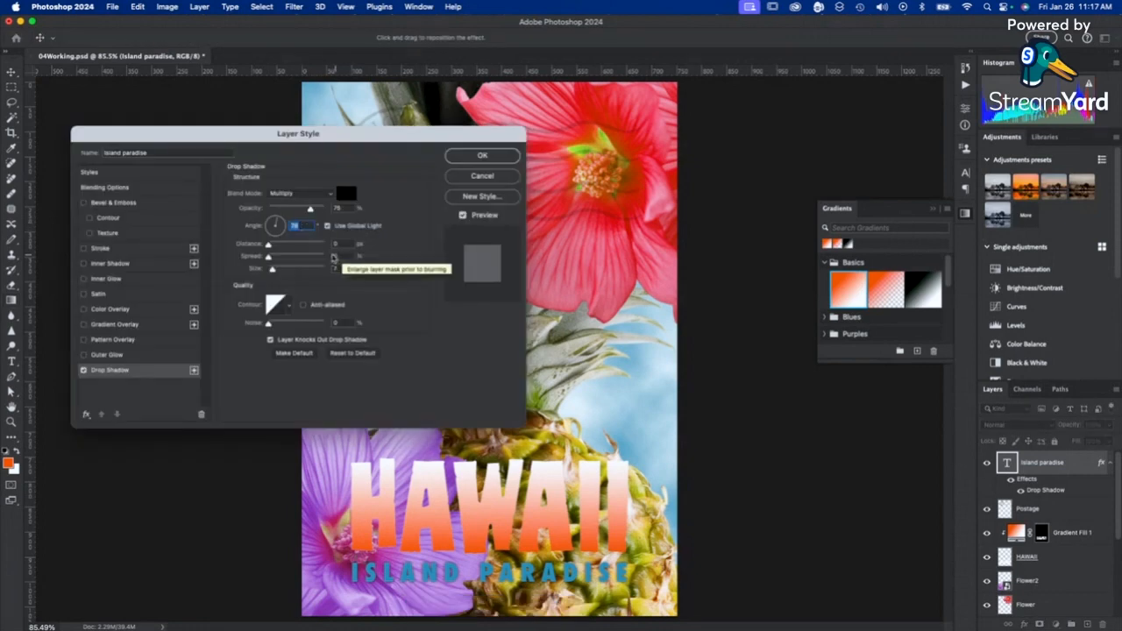
Set the tagline's drop shadow to 5 px distance, 30% spread and 10 px size, and apply the layer style.
left_click(334, 243)
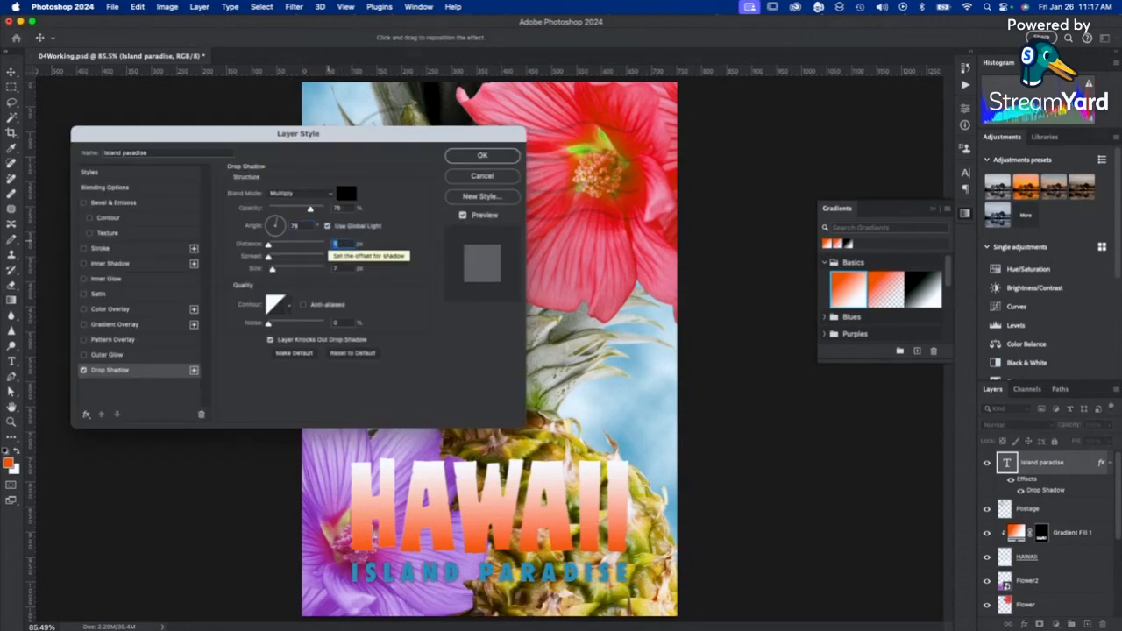
type("5")
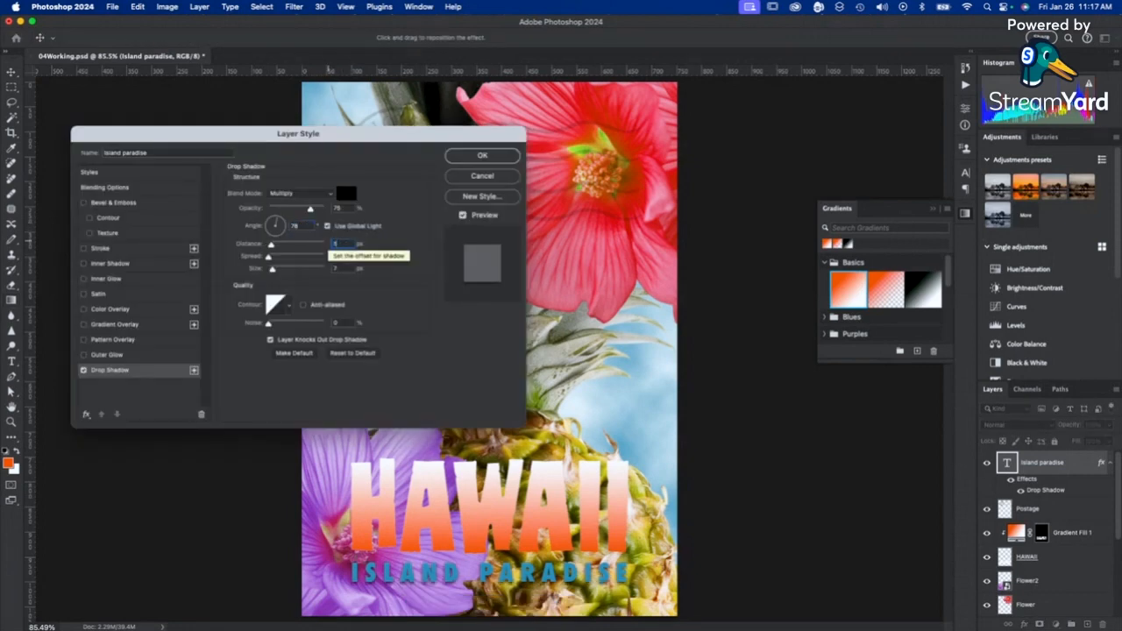
left_click(342, 255)
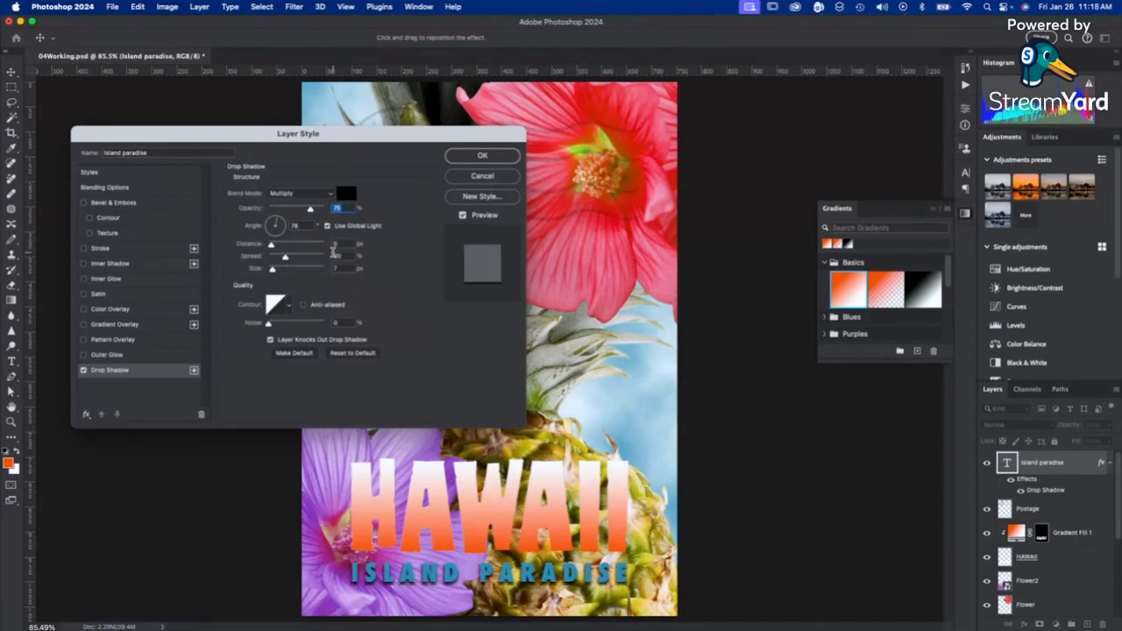
type("30")
left_click(338, 269)
type("10")
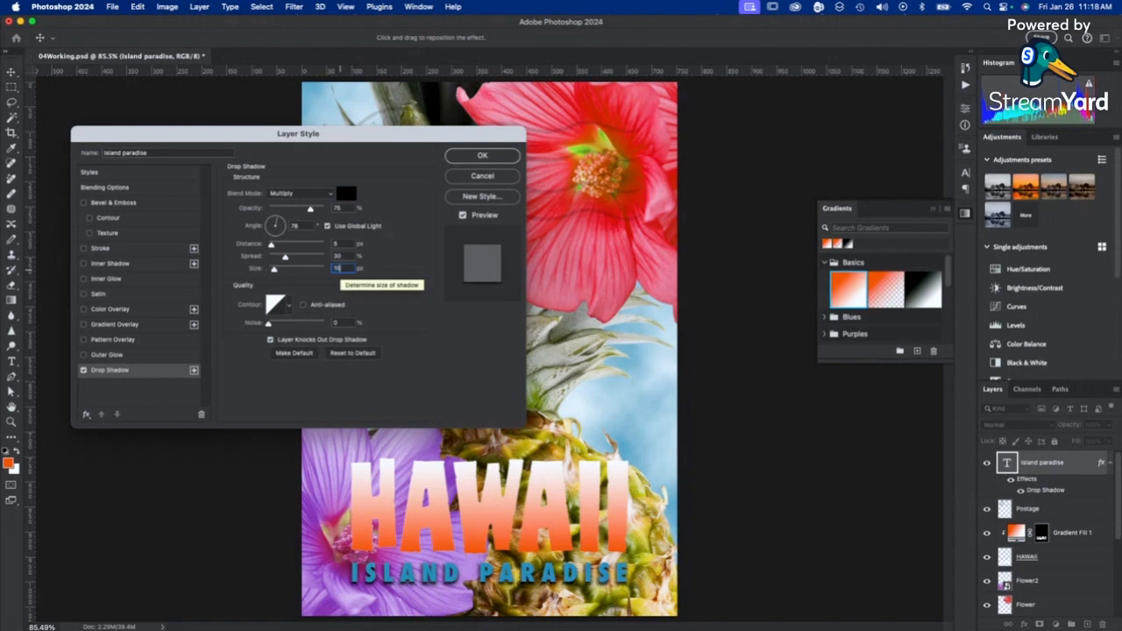
key("Tab")
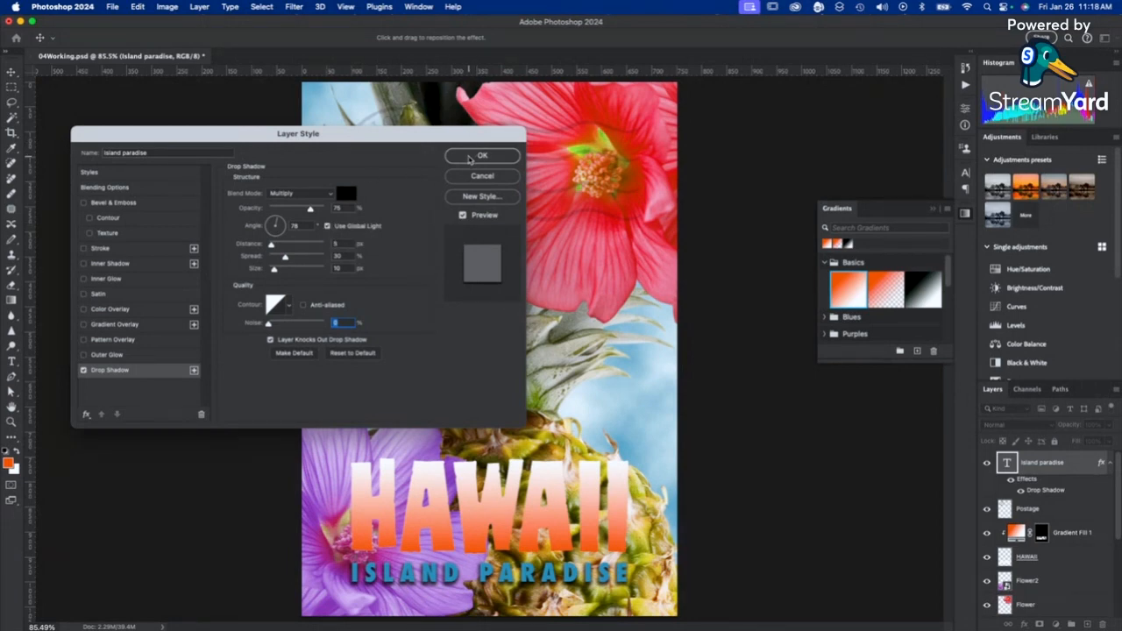
left_click(468, 158)
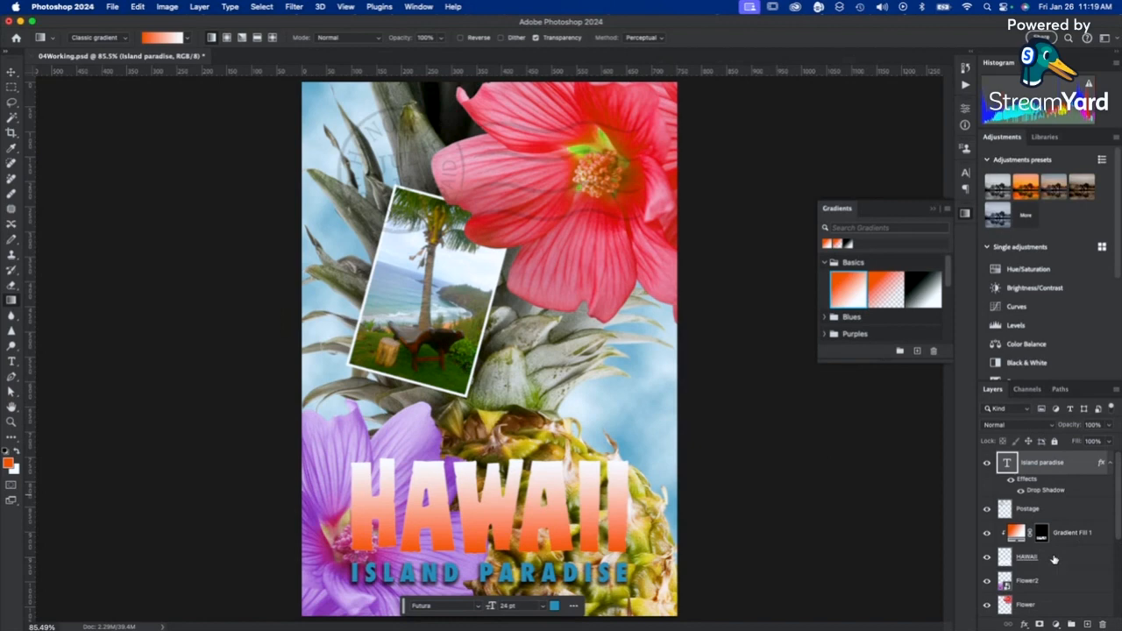
Add a 4 px stroke to the HAWAII layer and position it Outside.
left_click(1030, 557)
scroll(1054, 559, "down", 3)
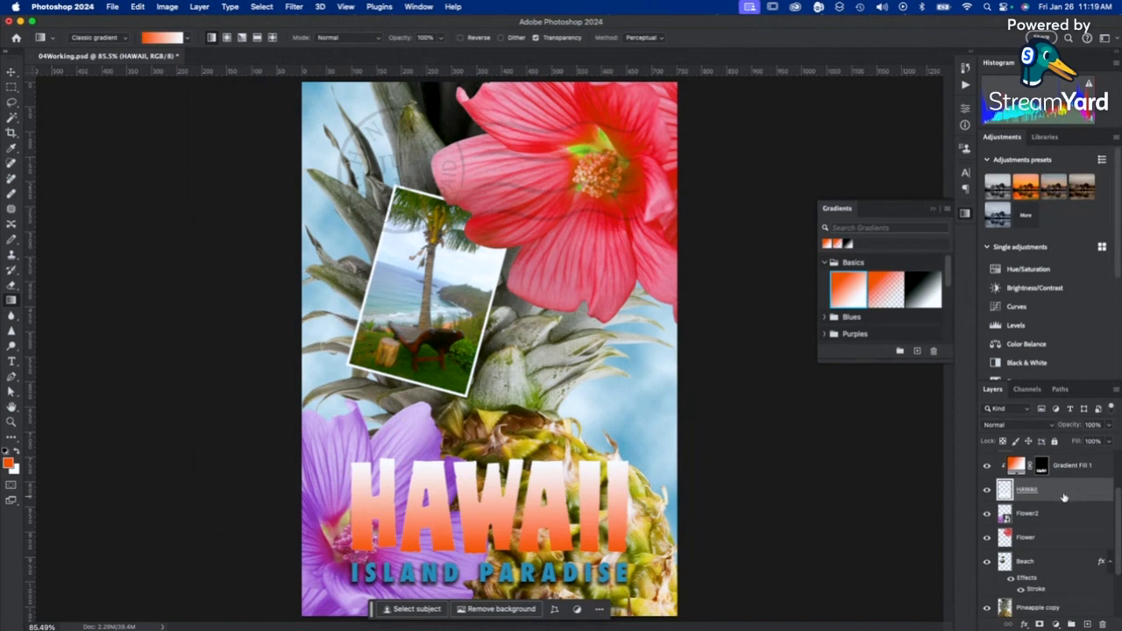
left_click(1024, 624)
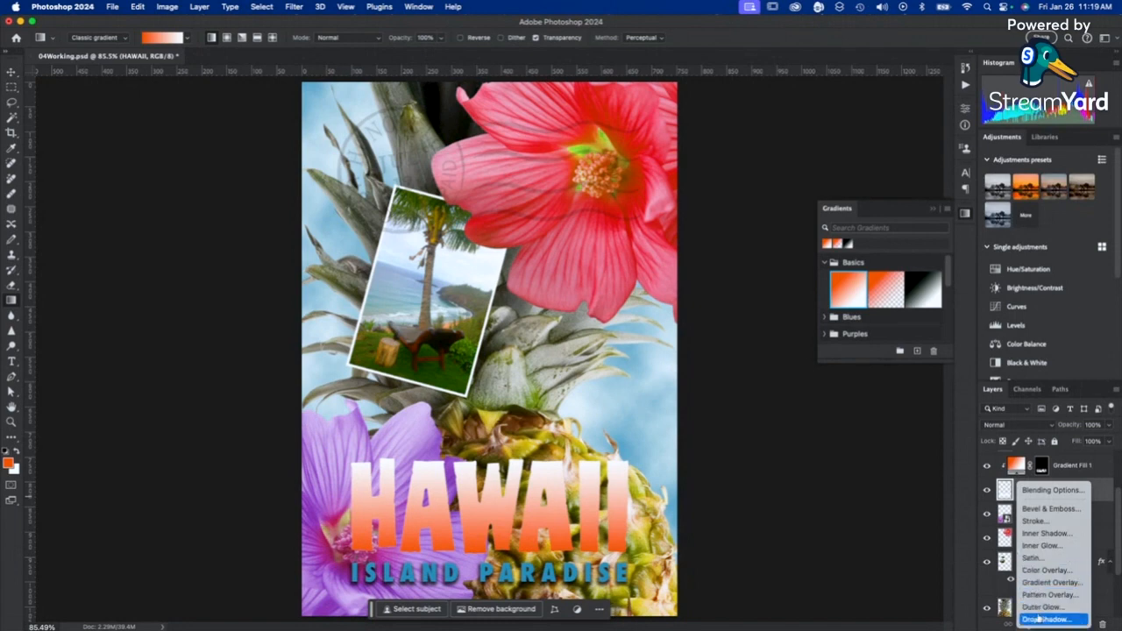
left_click(1034, 521)
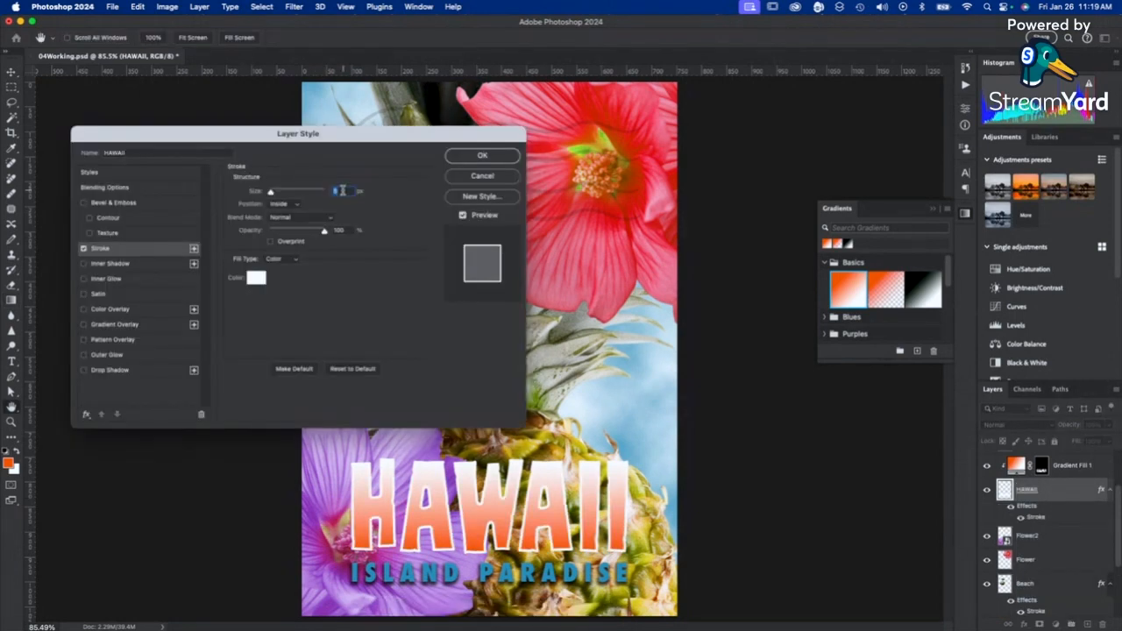
type("4")
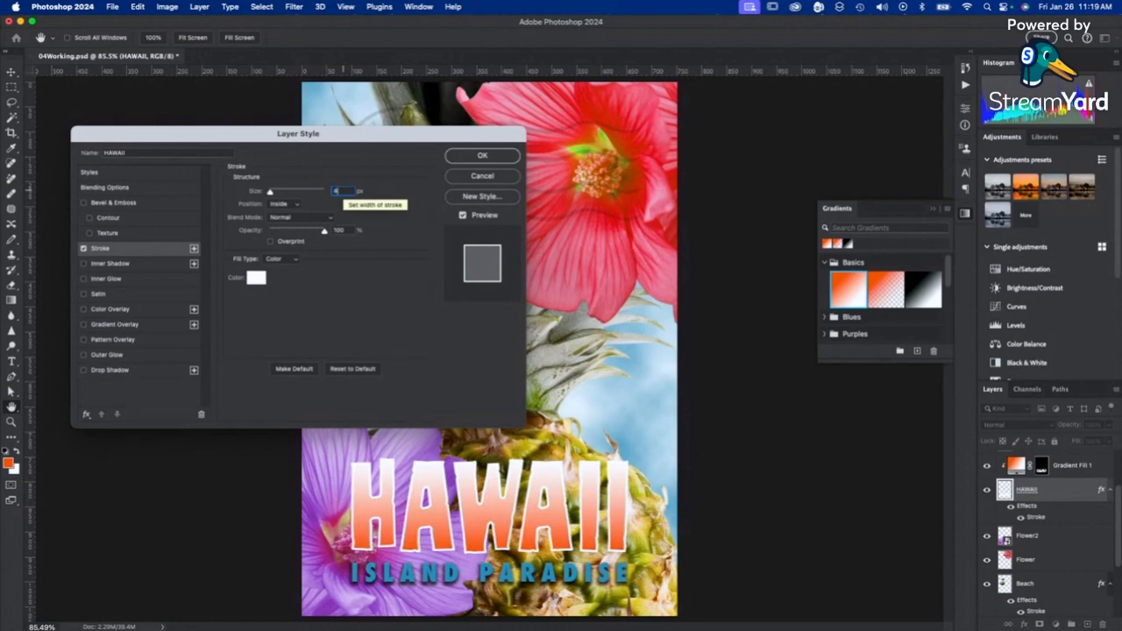
key("Tab")
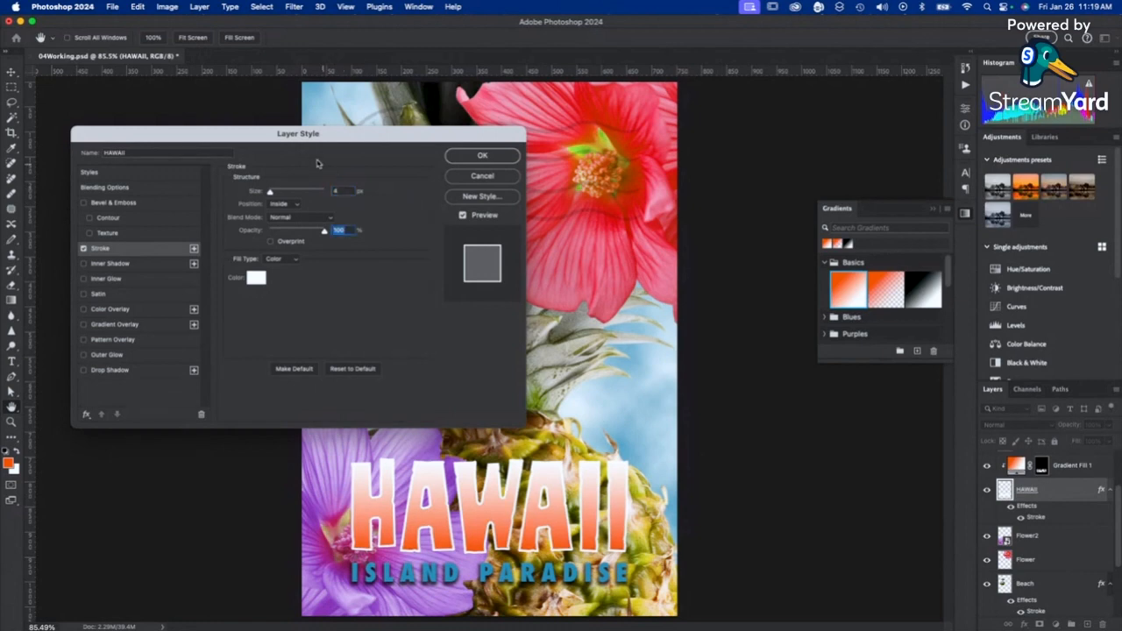
left_click(296, 205)
left_click(279, 190)
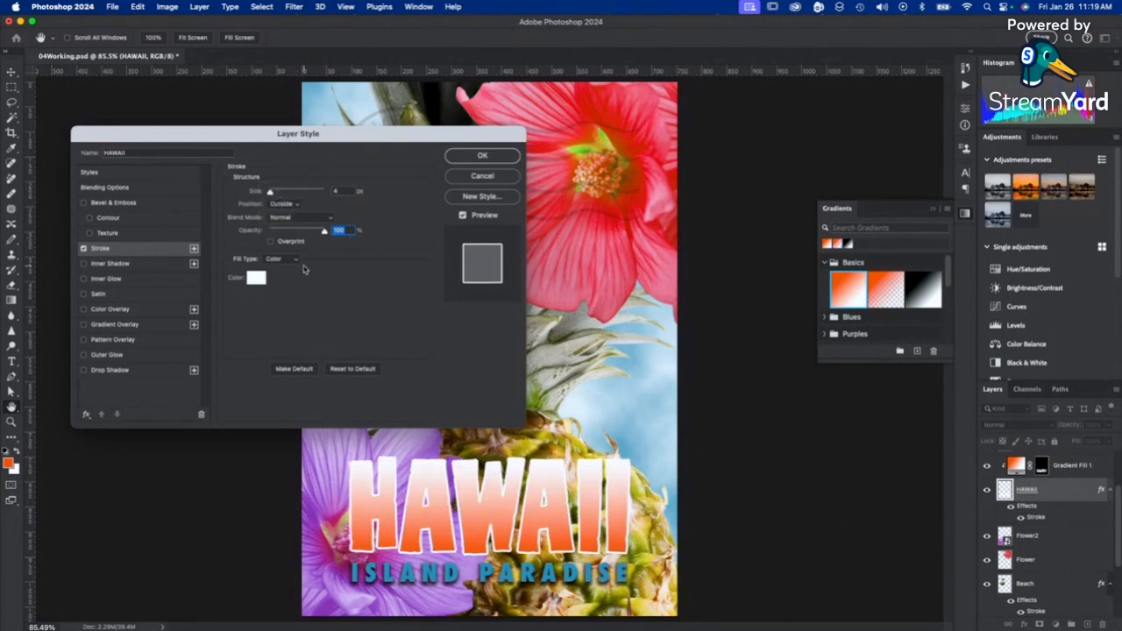
Change the HAWAII stroke color to bright green, RGB 42, 179, 20, and apply the layer style.
left_click(254, 278)
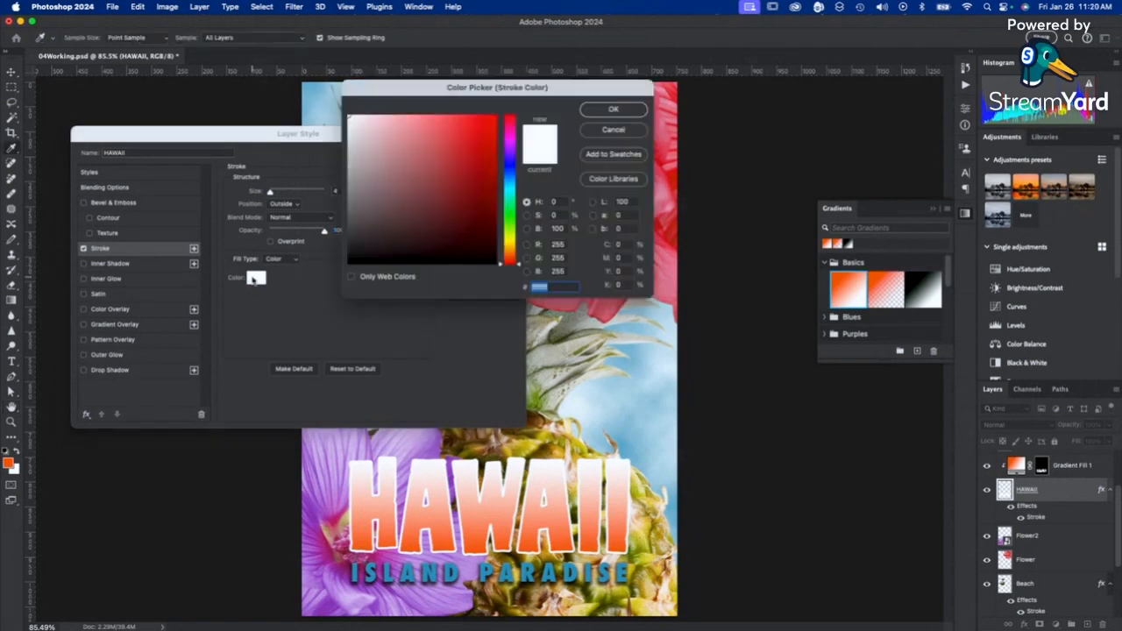
left_click(509, 218)
left_click(480, 159)
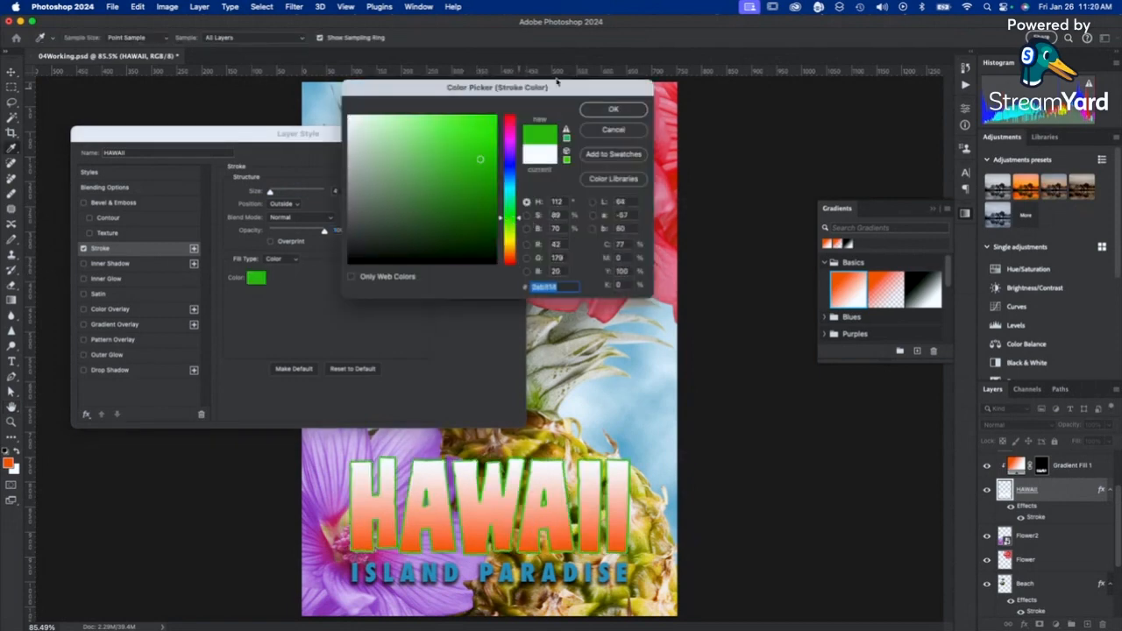
left_click(602, 111)
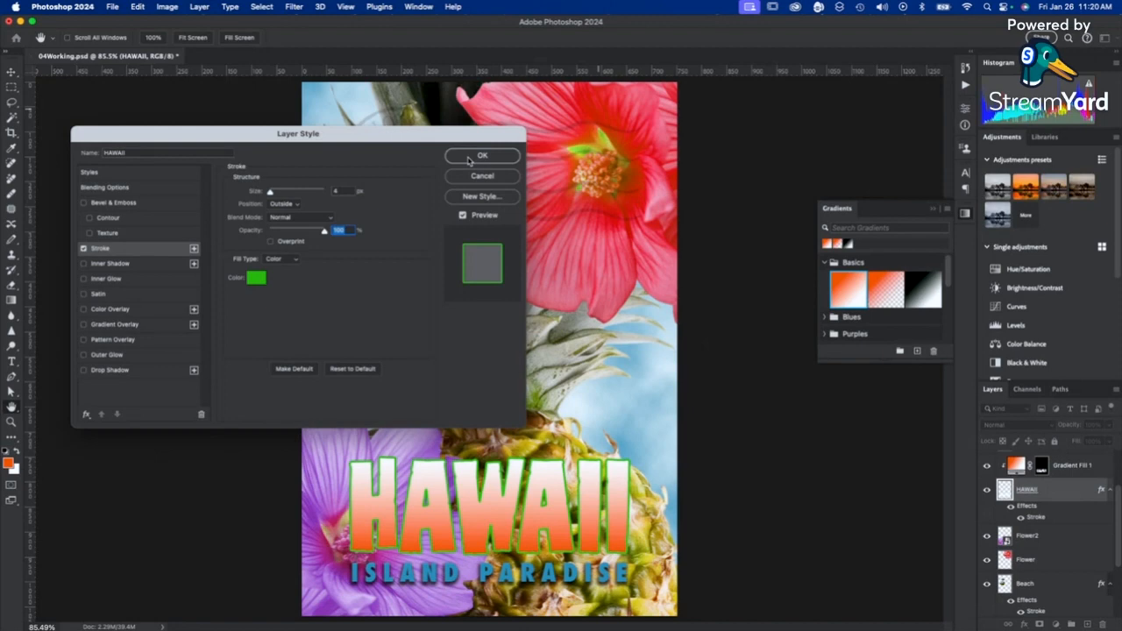
left_click(480, 156)
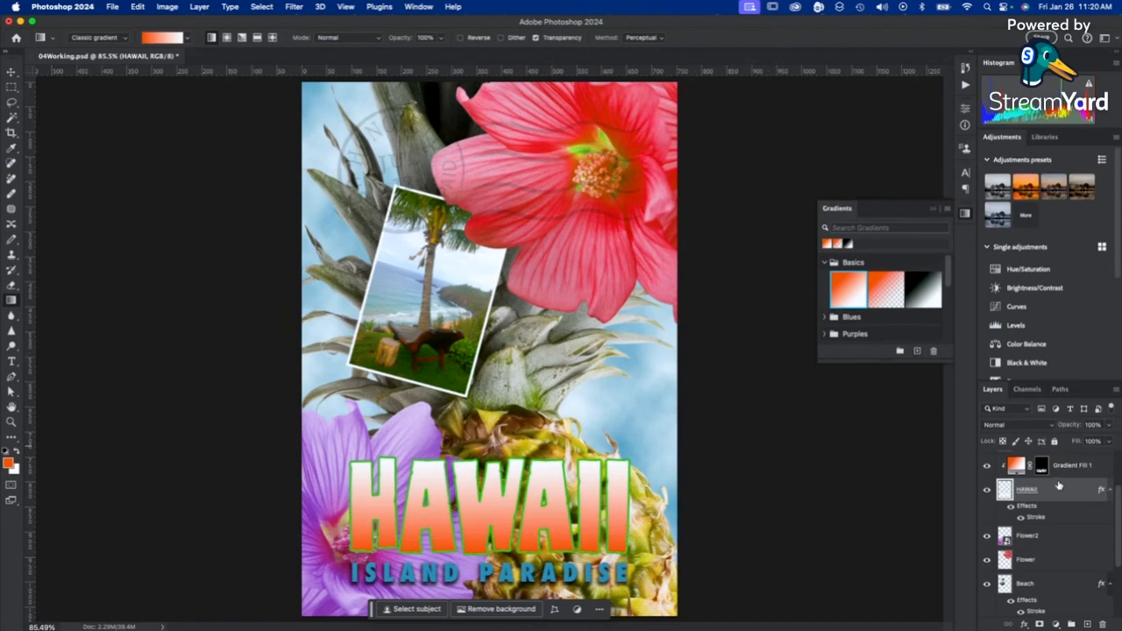
Add a drop shadow to the Flower layer with 60% opacity, 13 px distance and 9% spread.
left_click(1040, 563)
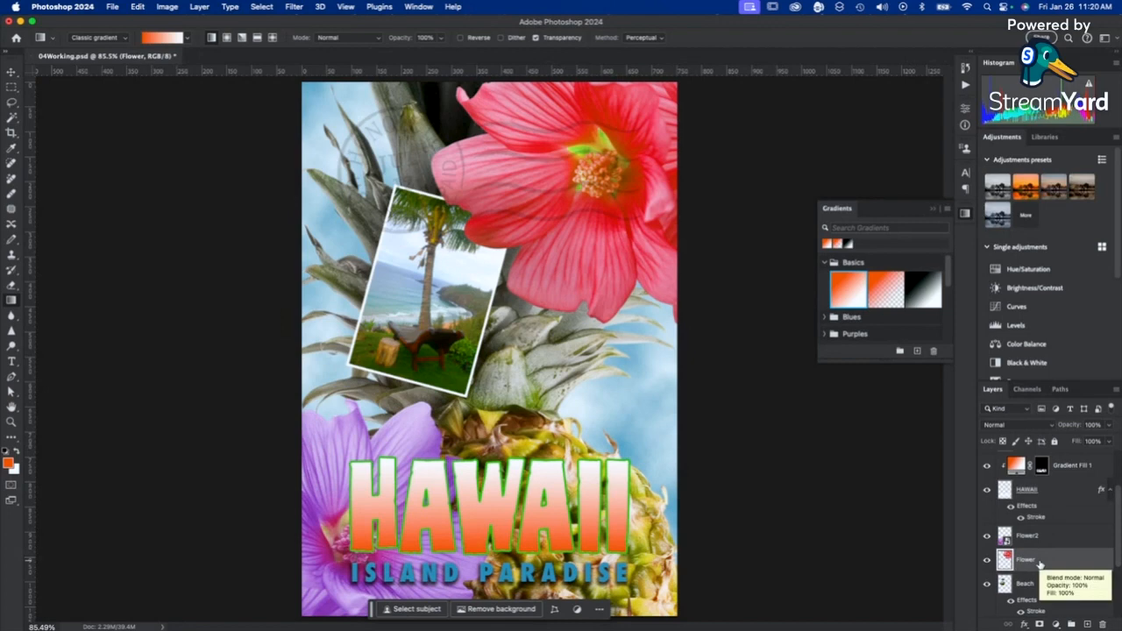
left_click(1025, 624)
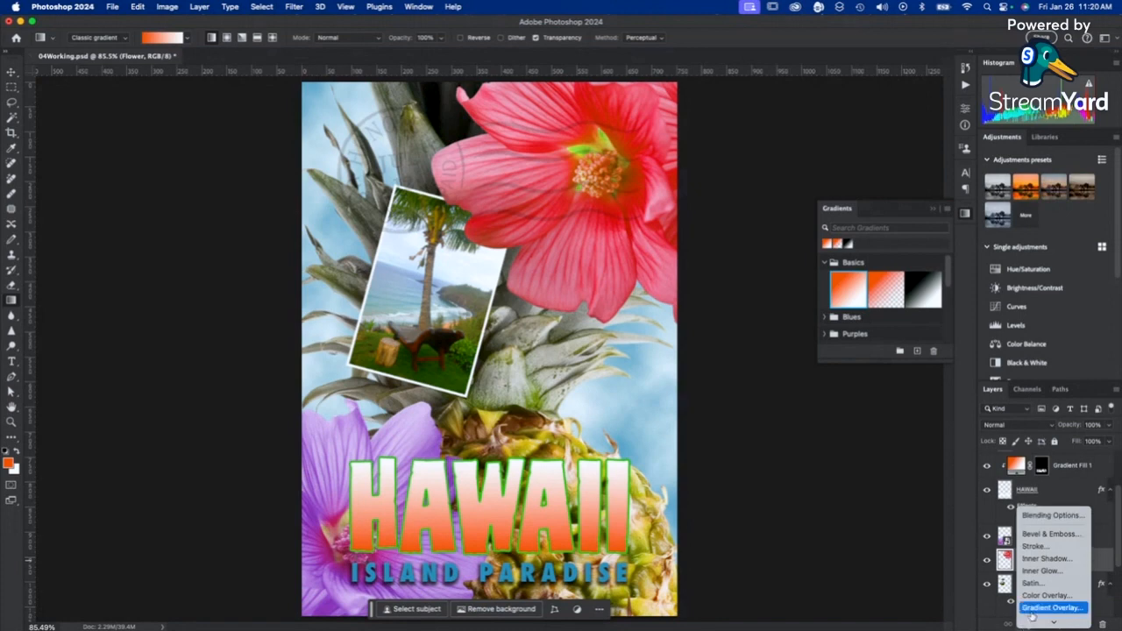
left_click(1041, 616)
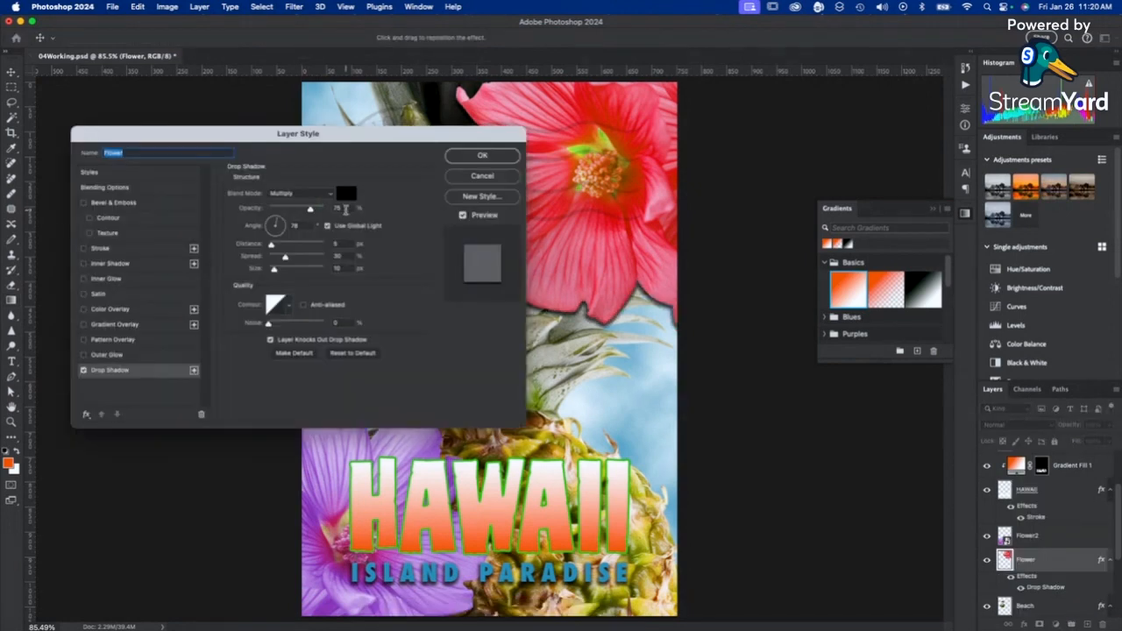
left_click(341, 208)
type("60")
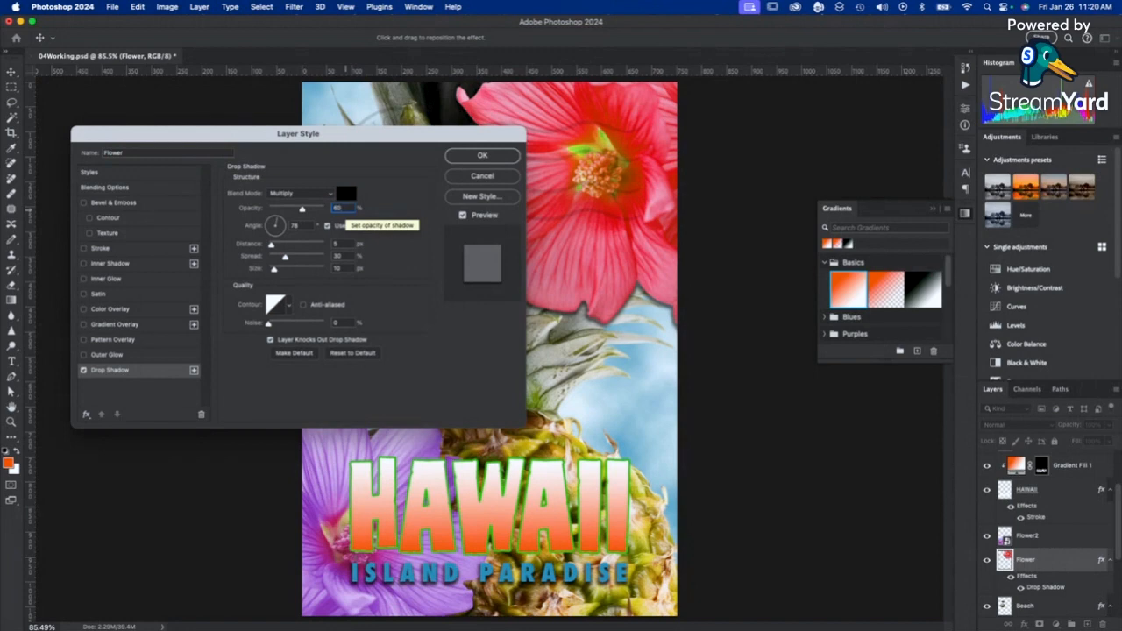
left_click(340, 244)
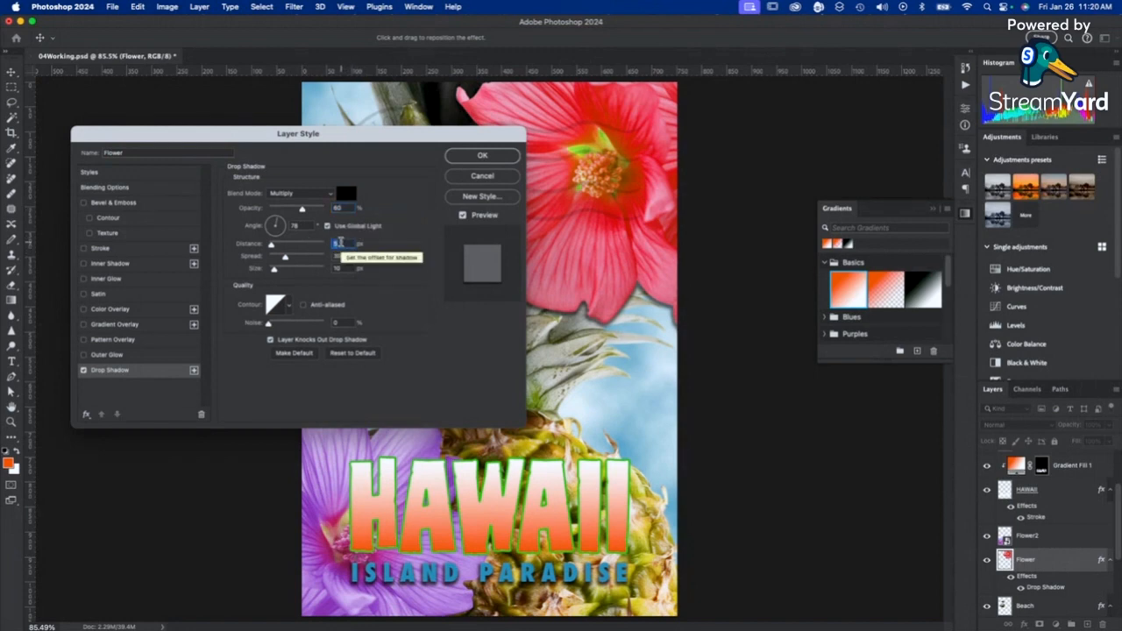
type("13")
key("Tab")
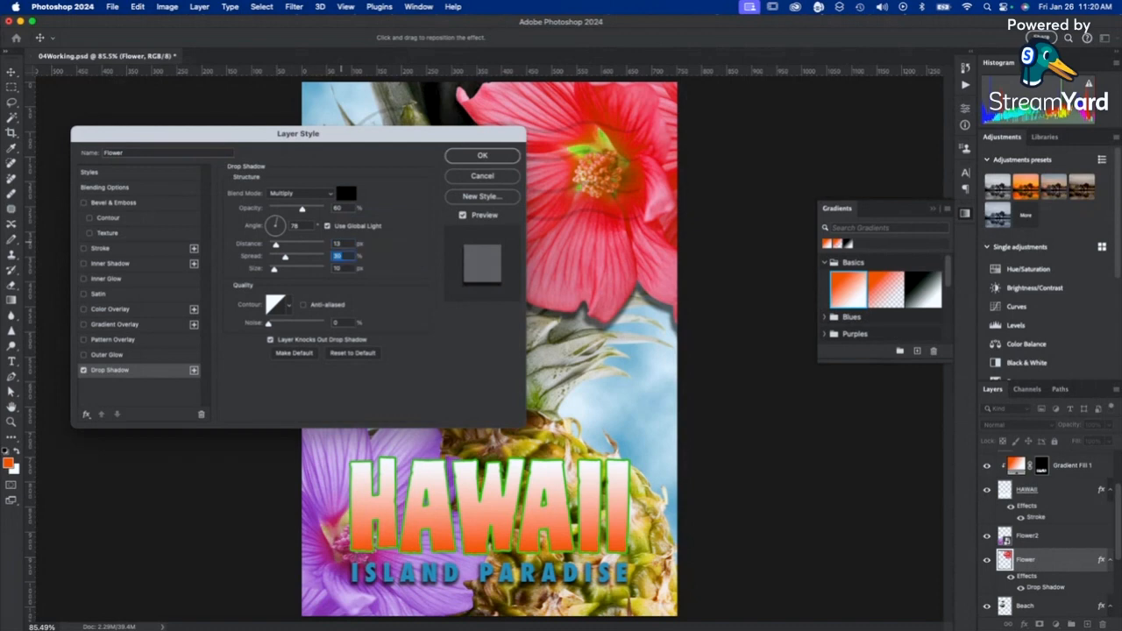
type("8")
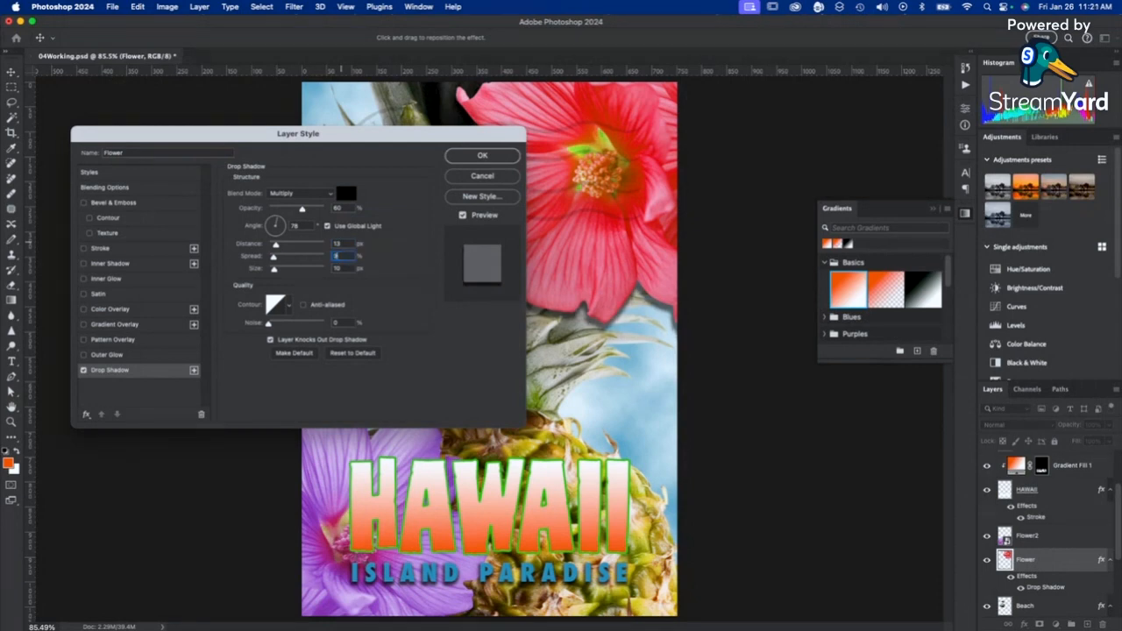
key("Tab")
Add a Satin effect to the Flower layer and set its color to violet, #5530dc.
left_click(83, 295)
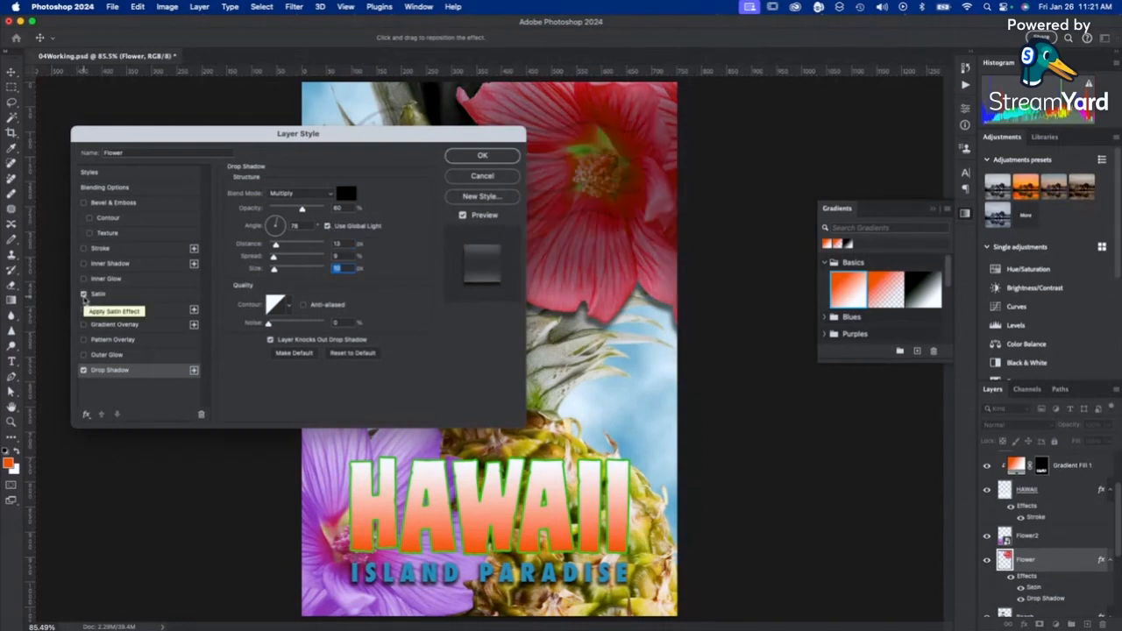
left_click(98, 295)
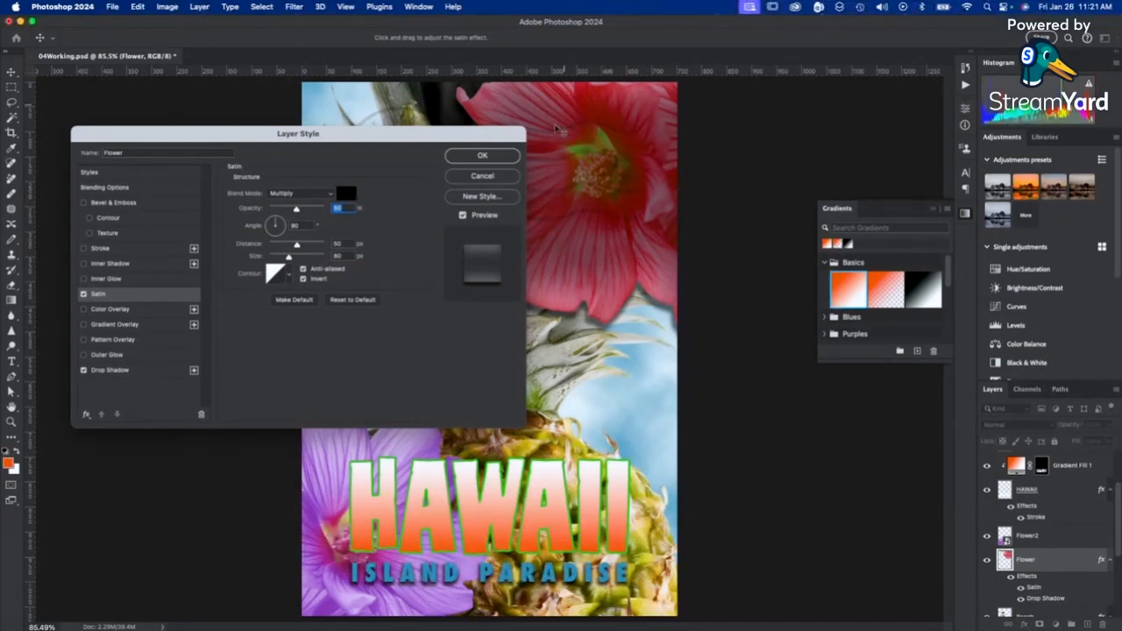
left_click(346, 196)
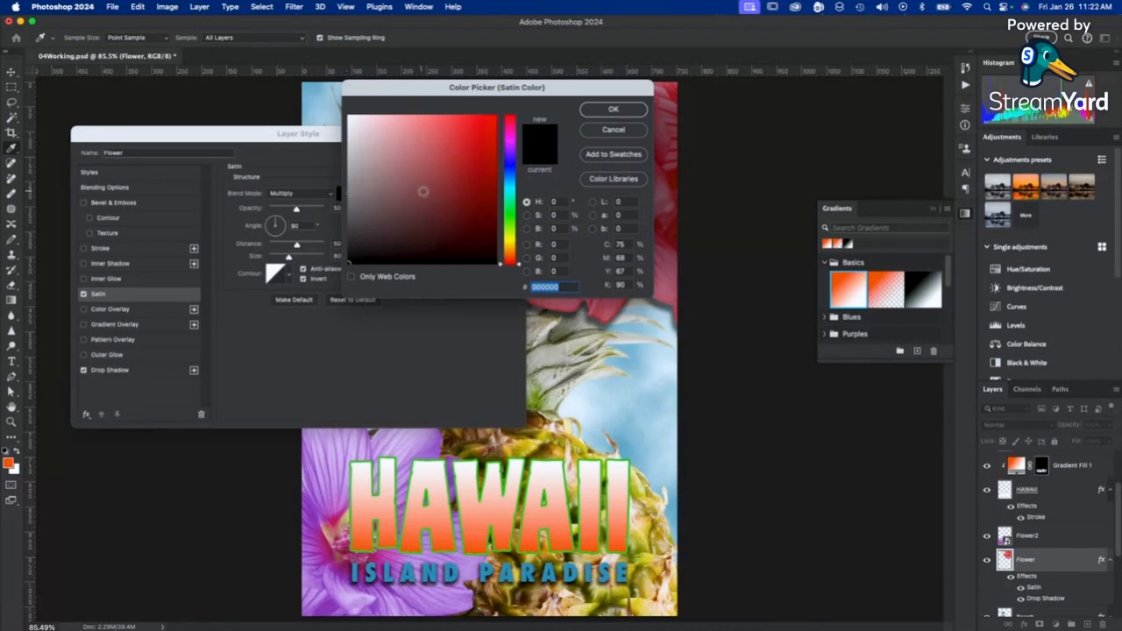
left_click(510, 174)
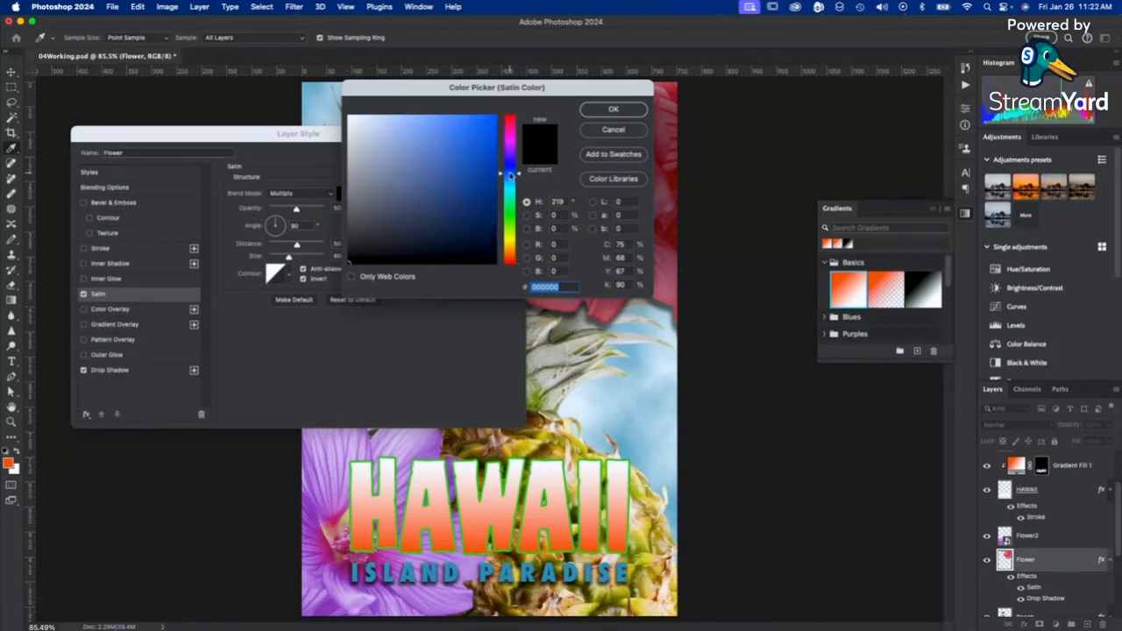
left_click(465, 133)
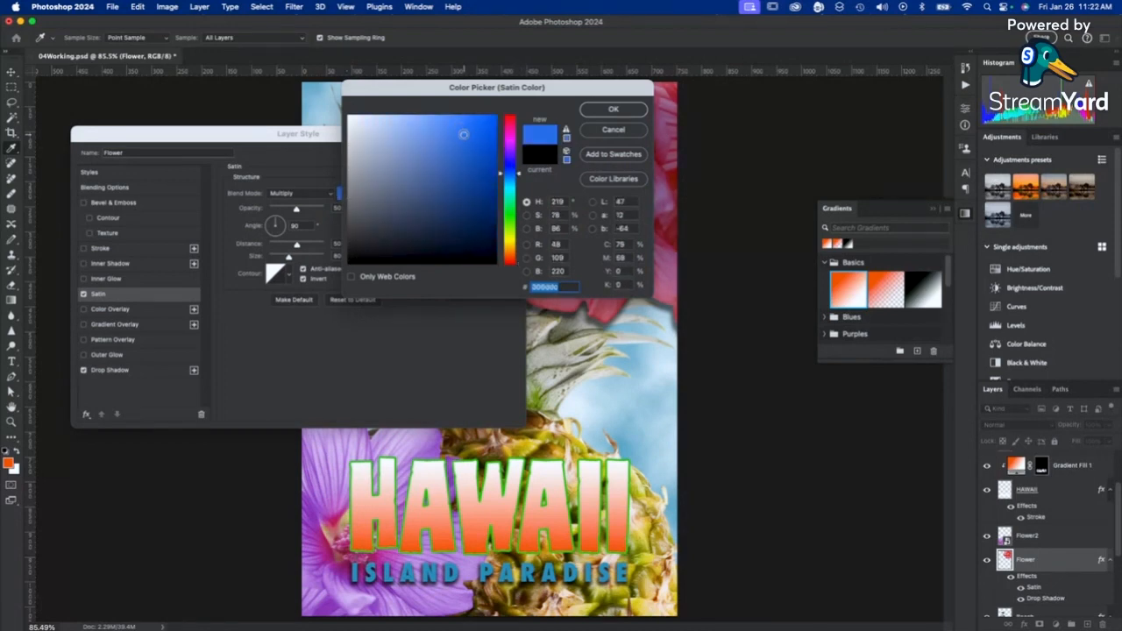
left_click(510, 161)
left_click_drag(512, 163, 506, 162)
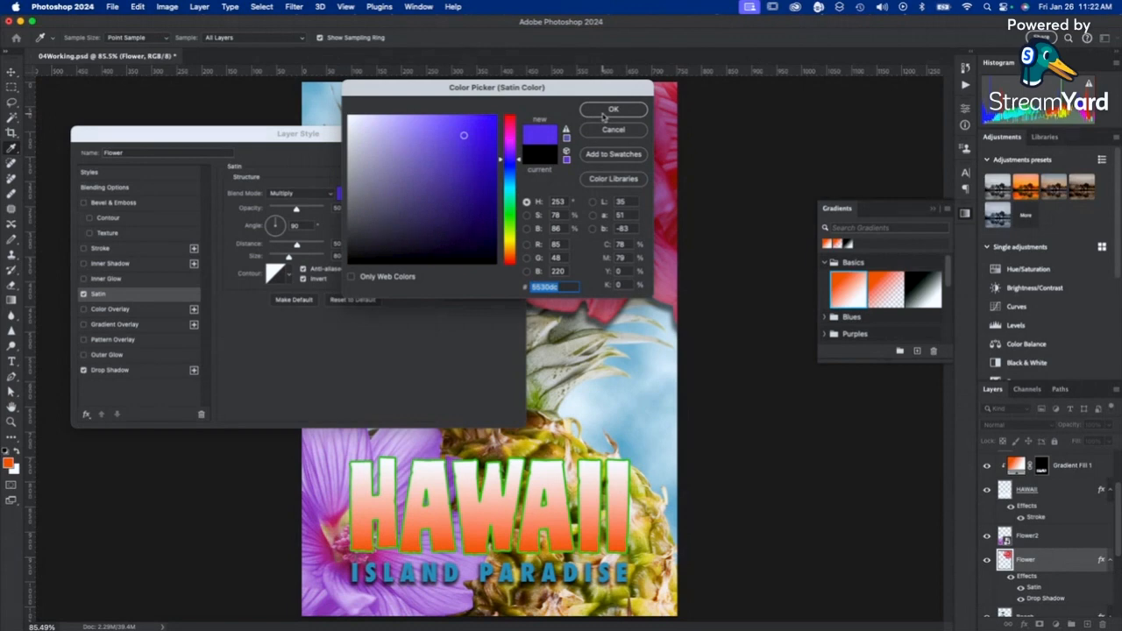
left_click(604, 112)
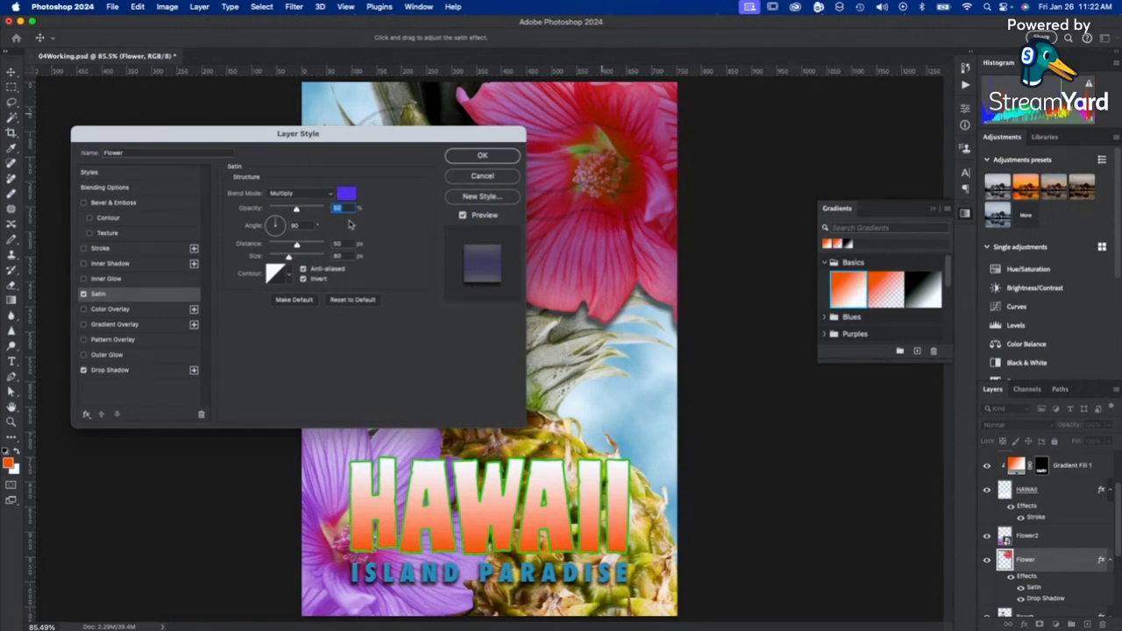
Set the Flower layer's satin opacity to 20% and distance to 22 px, and apply the layer style.
type("20")
key("Tab")
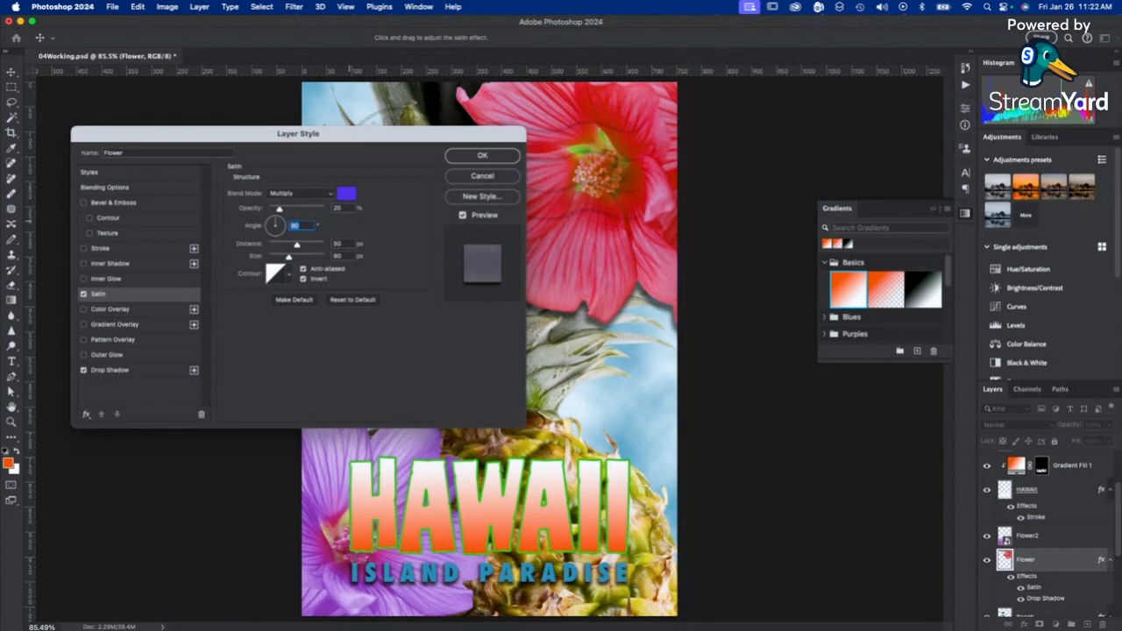
left_click(343, 243)
type("22")
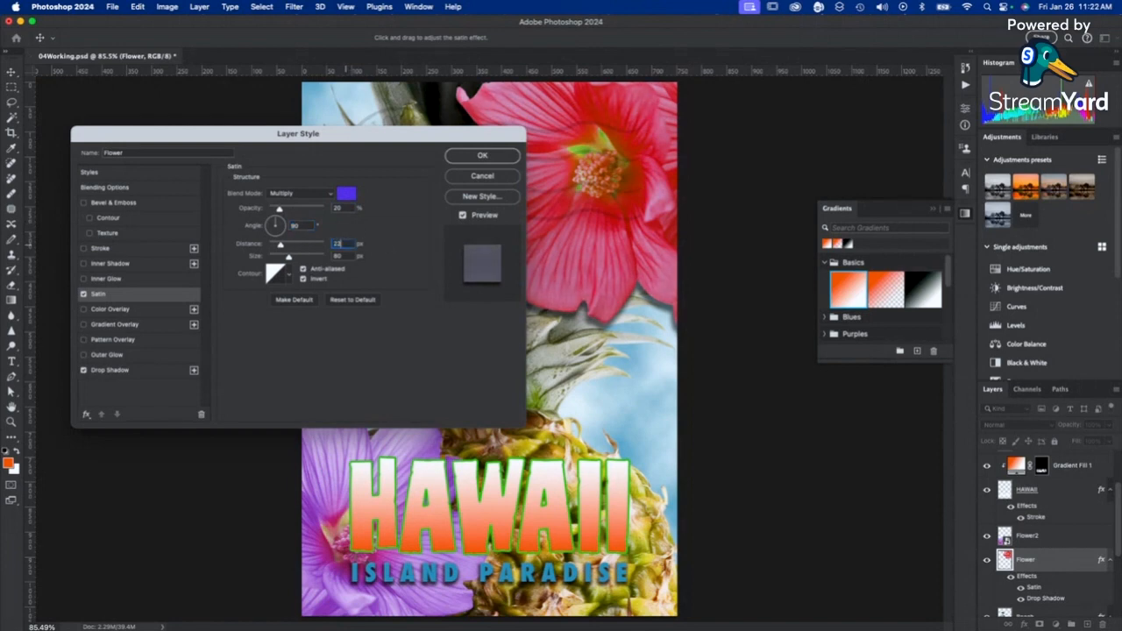
key("Tab")
left_click(303, 280)
left_click(303, 280)
left_click(482, 156)
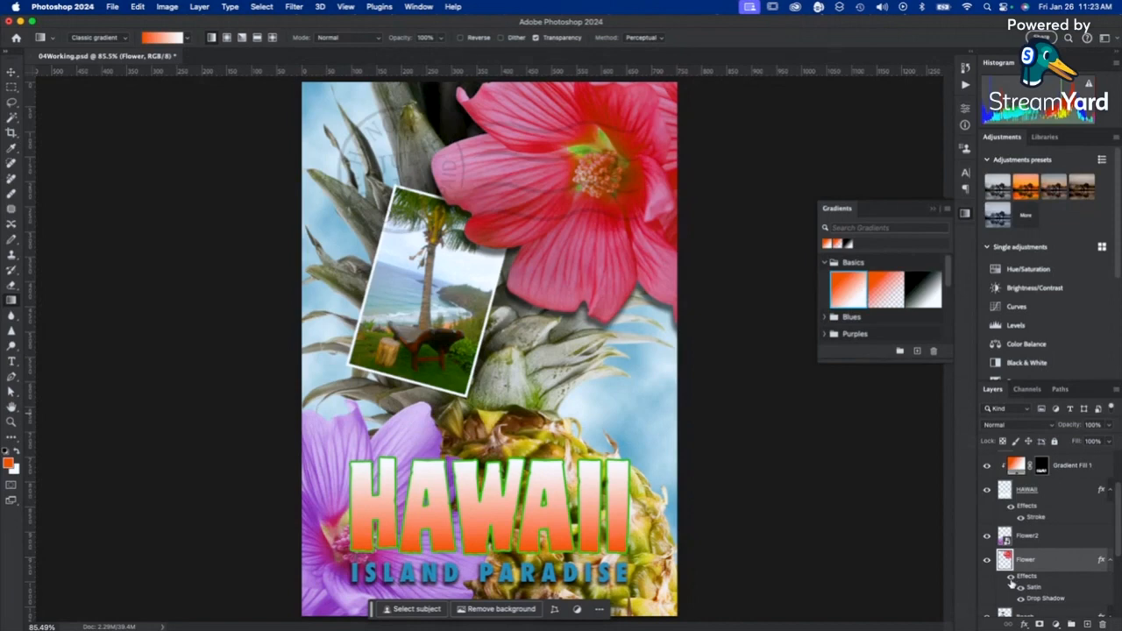
Compare the Flower layer with its effects hidden and shown, and save the document.
left_click(1012, 584)
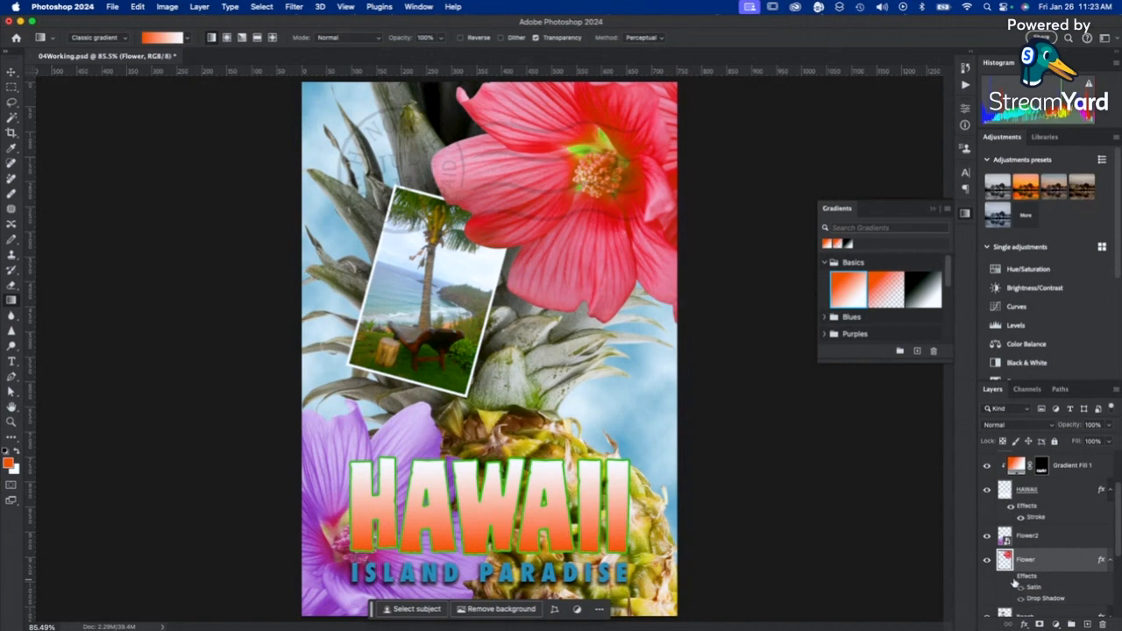
left_click(1012, 578)
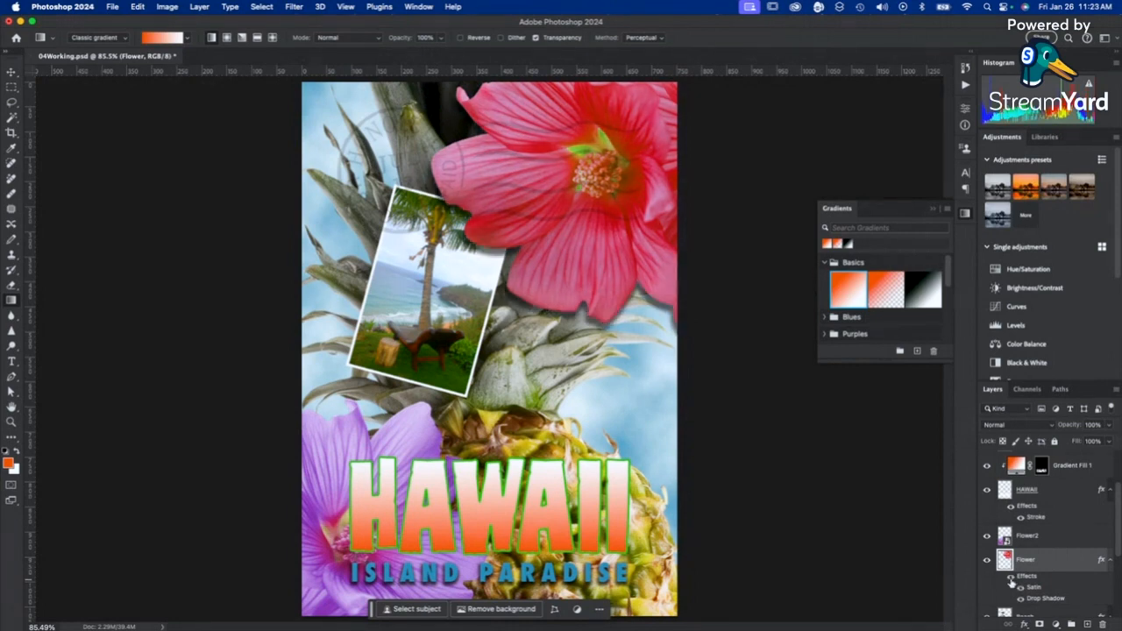
left_click(1011, 579)
left_click(1012, 578)
key("super+s")
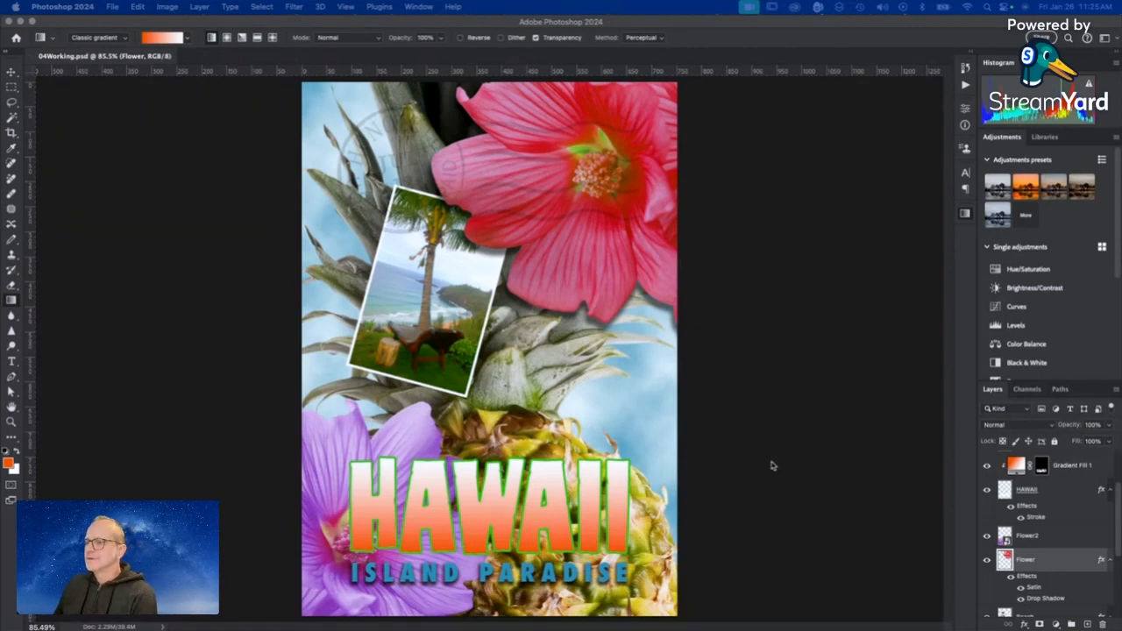
Add a Hue/Saturation adjustment above the Flower2 layer with hue +43 and saturation +19.
left_click(1044, 538)
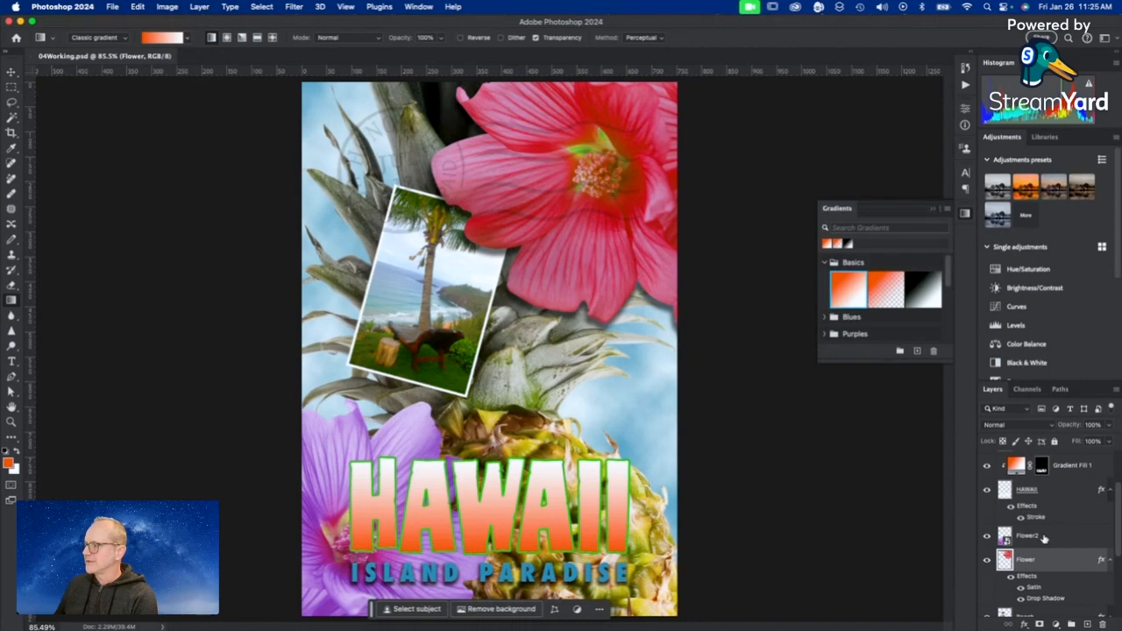
left_click(1044, 538)
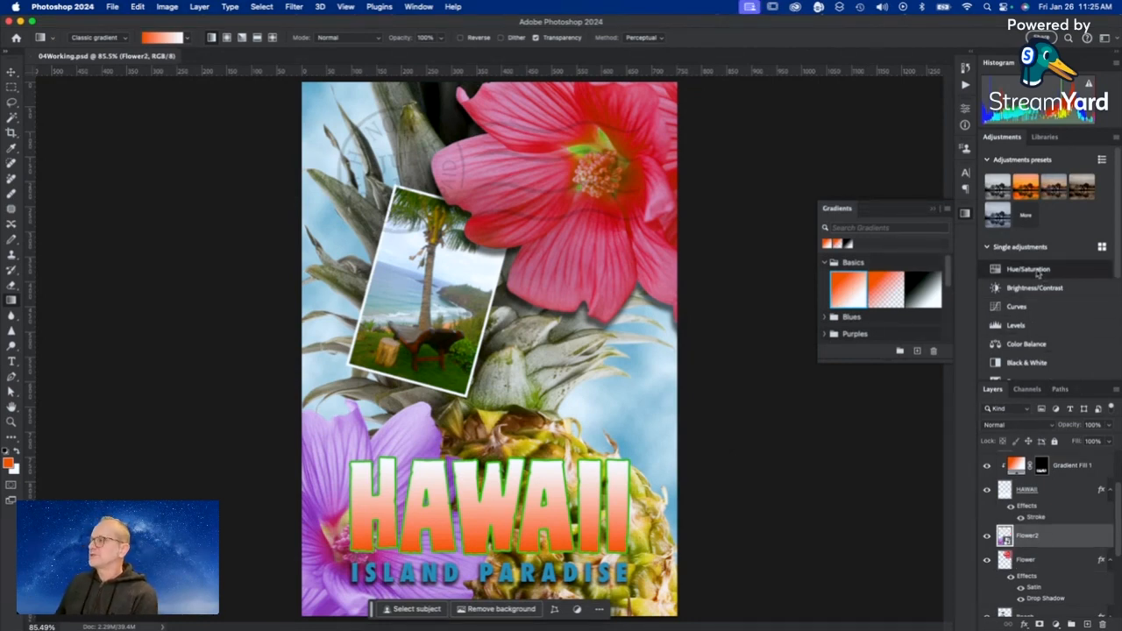
left_click(1034, 270)
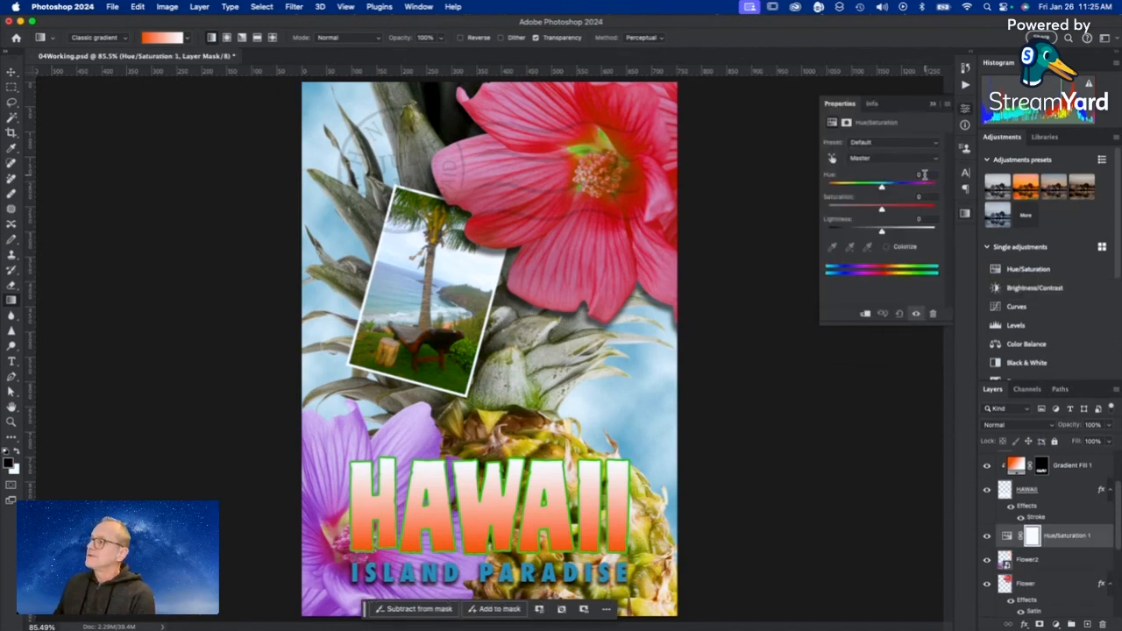
left_click(922, 174)
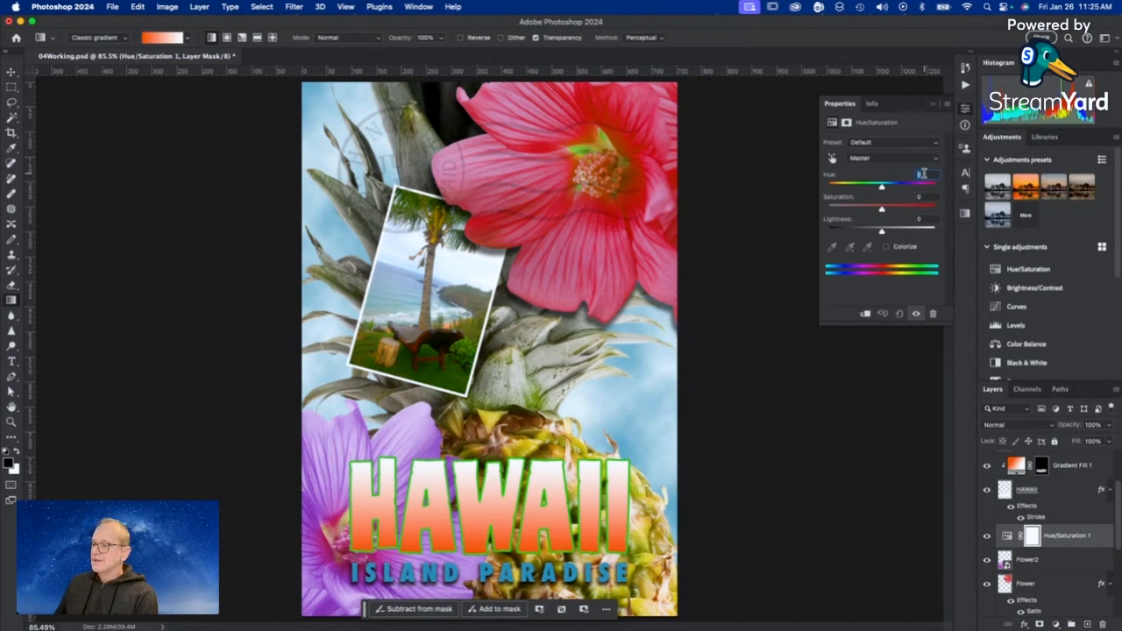
type("43")
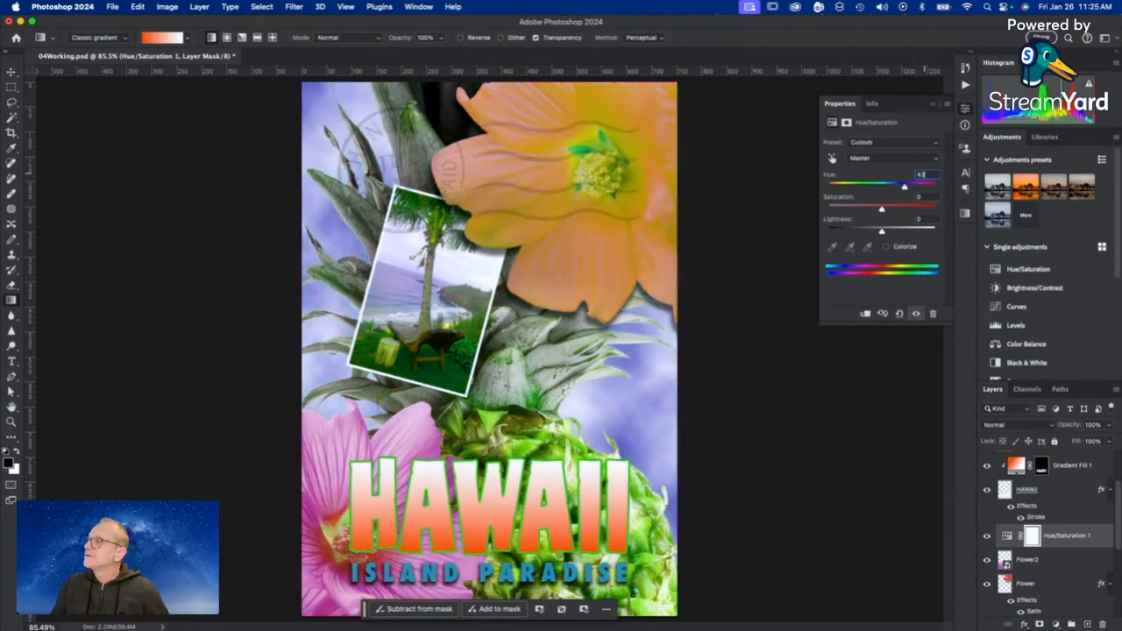
key("Tab")
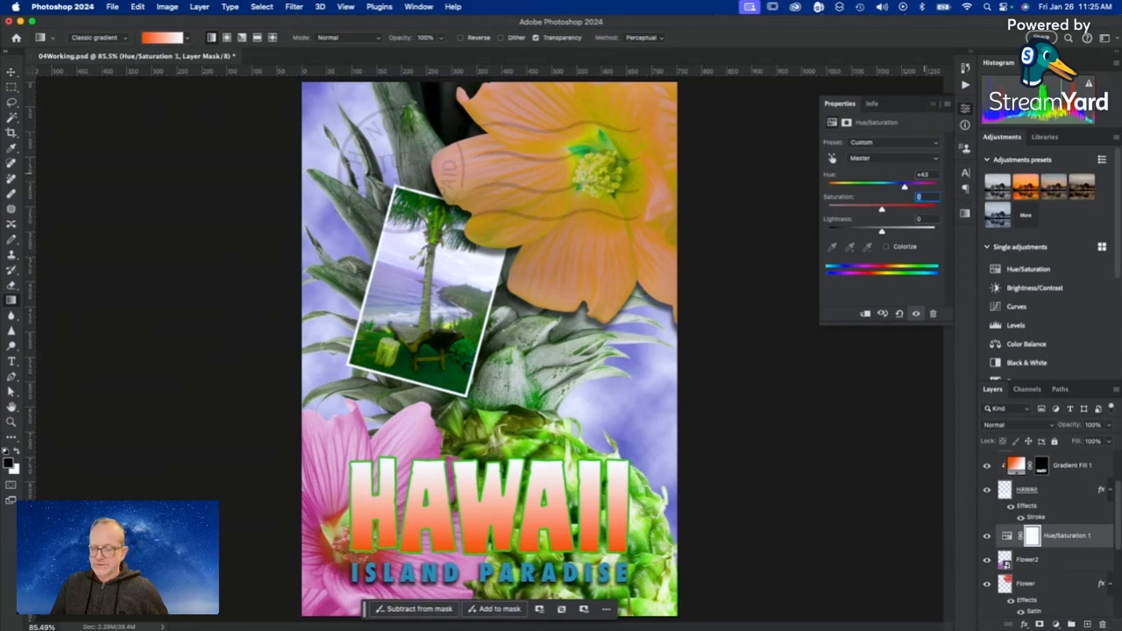
type("15")
key("Tab")
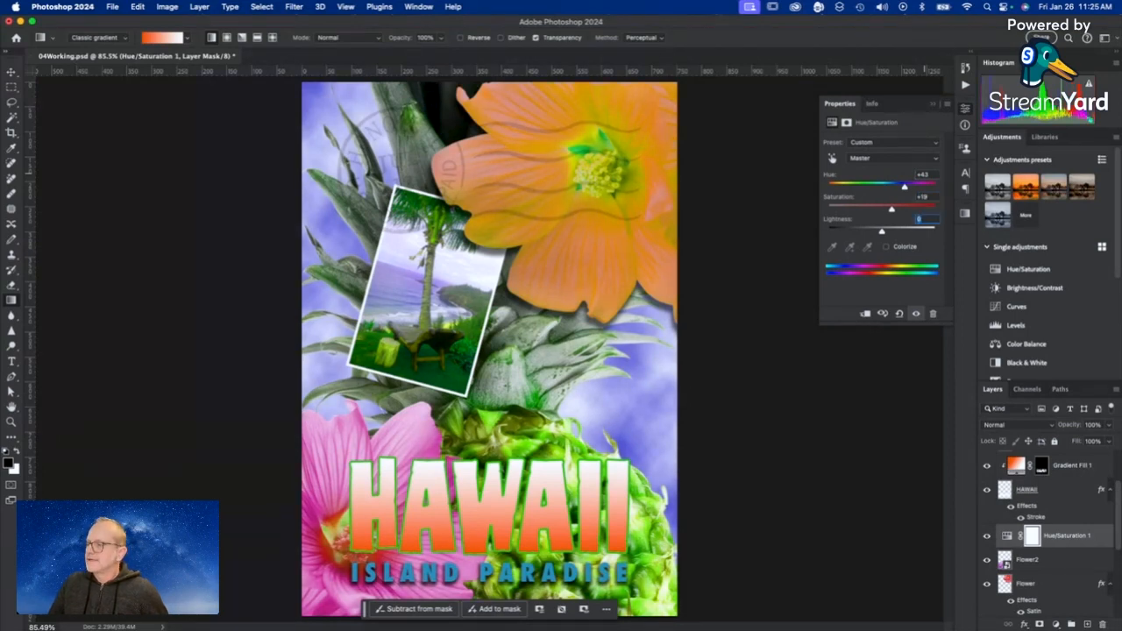
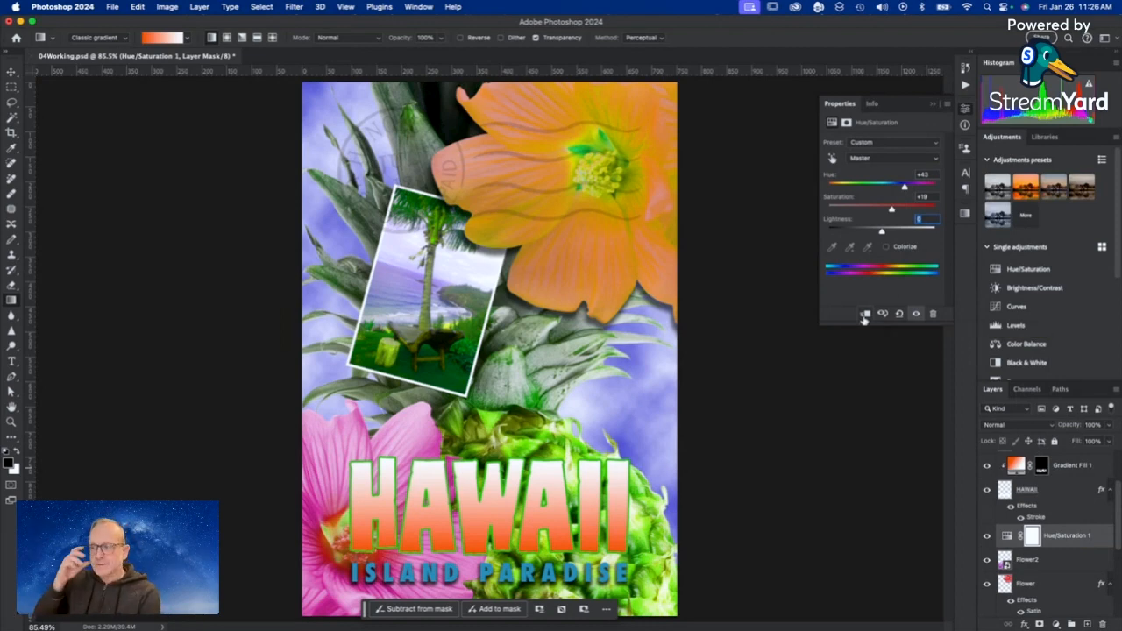
Clip the Hue/Saturation adjustment to the Flower2 layer so it affects only the lower flower.
left_click(864, 316)
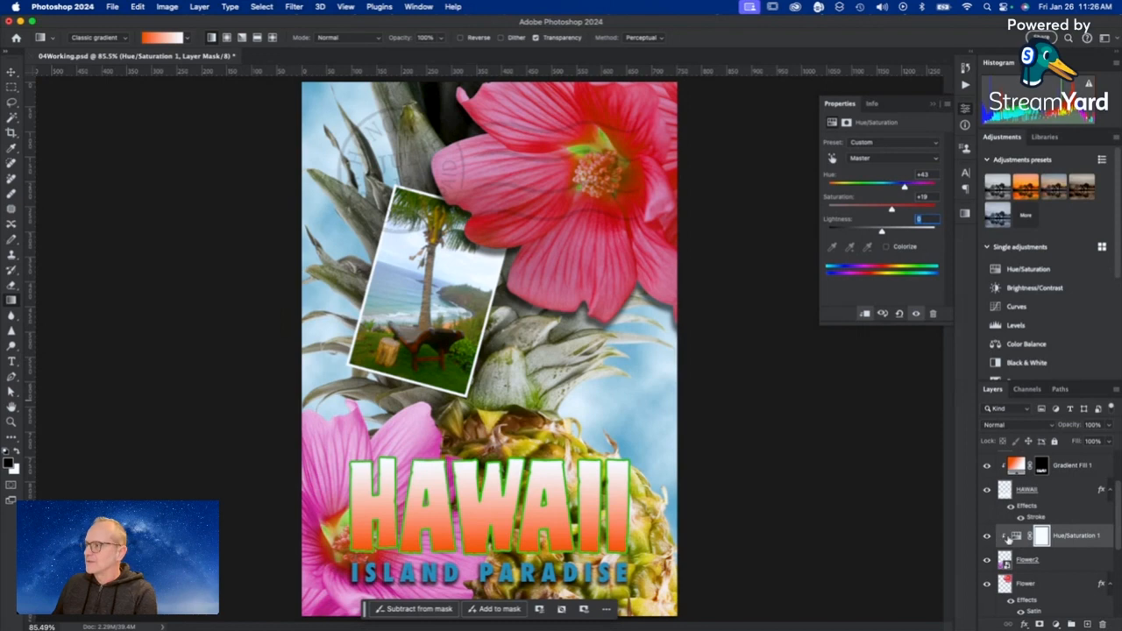
left_click(864, 314)
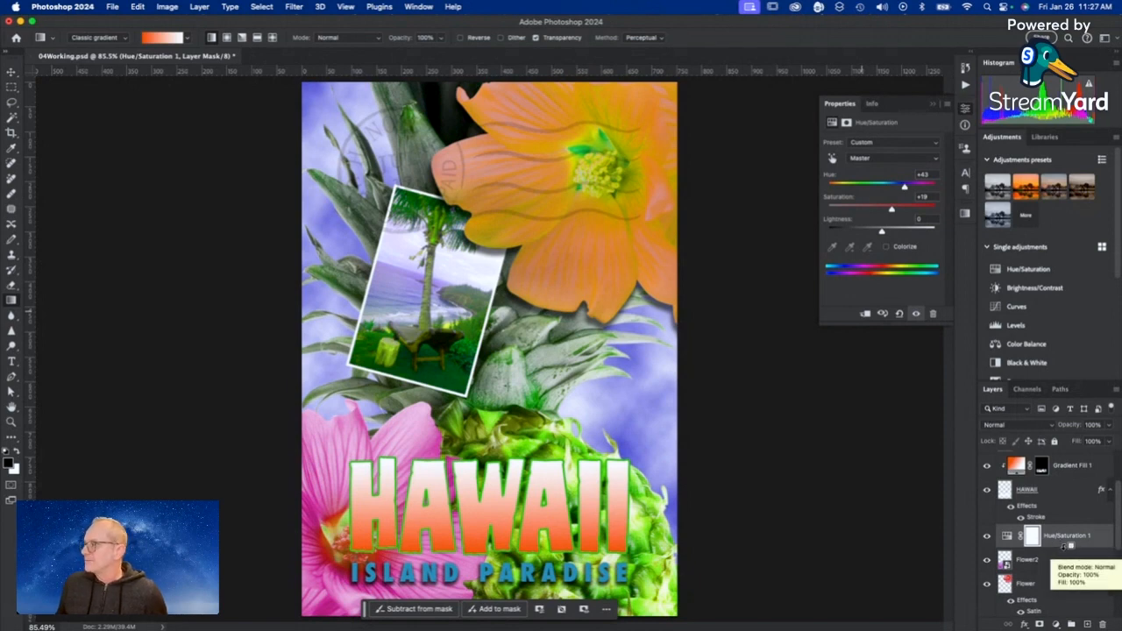
left_click(1063, 545, "alt")
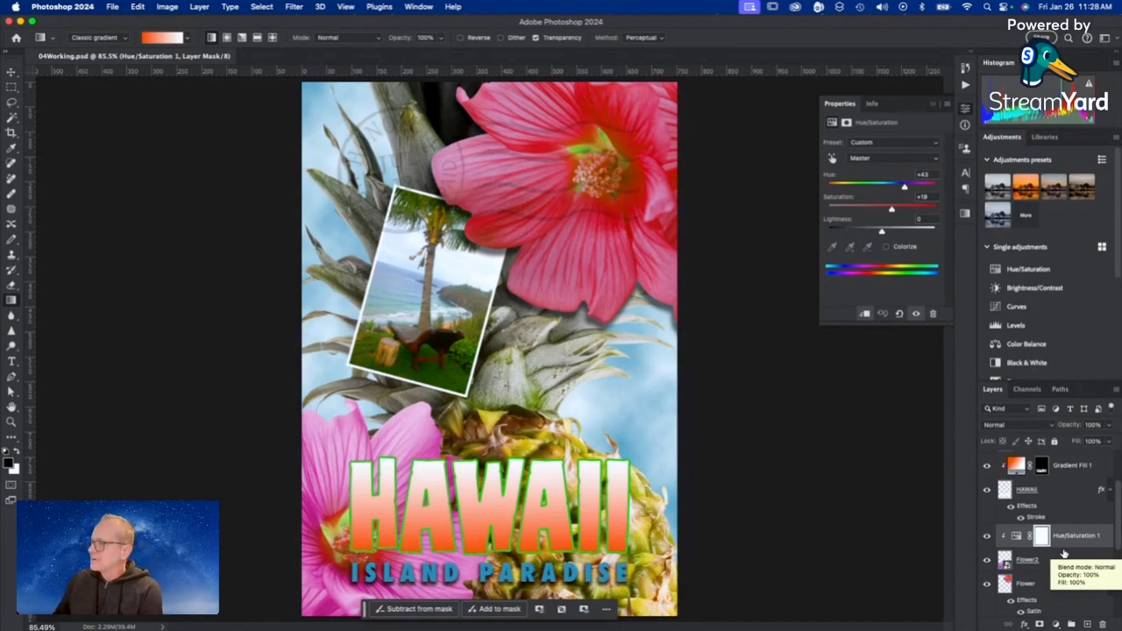
Set the font size of the Island paradise text layer to 30 pt.
scroll(1060, 496, "up", 3)
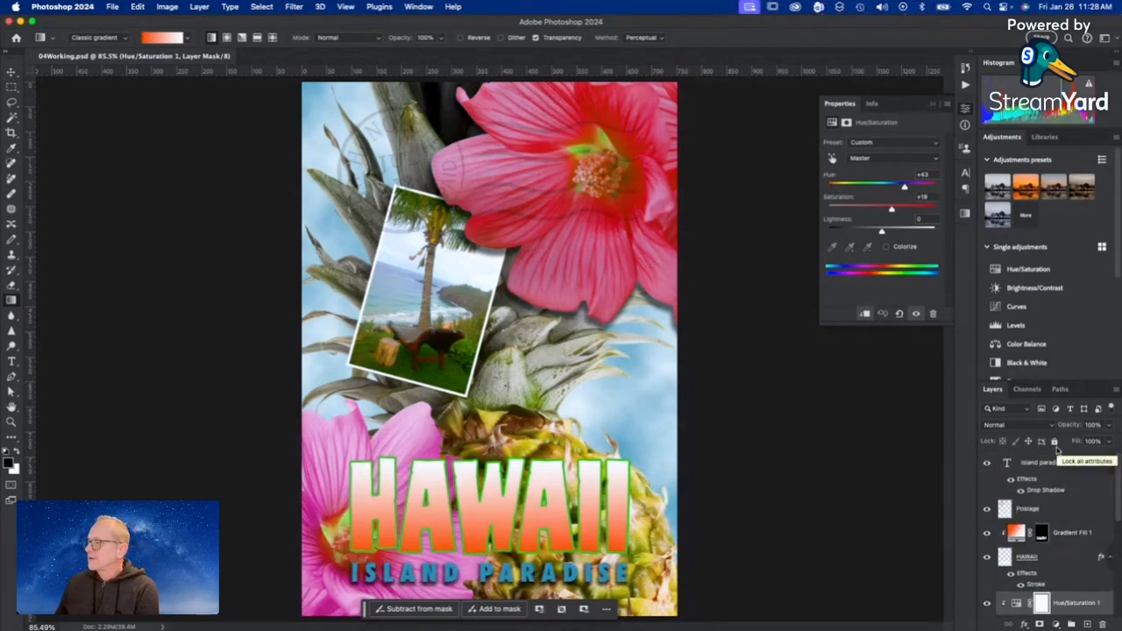
left_click(1044, 466)
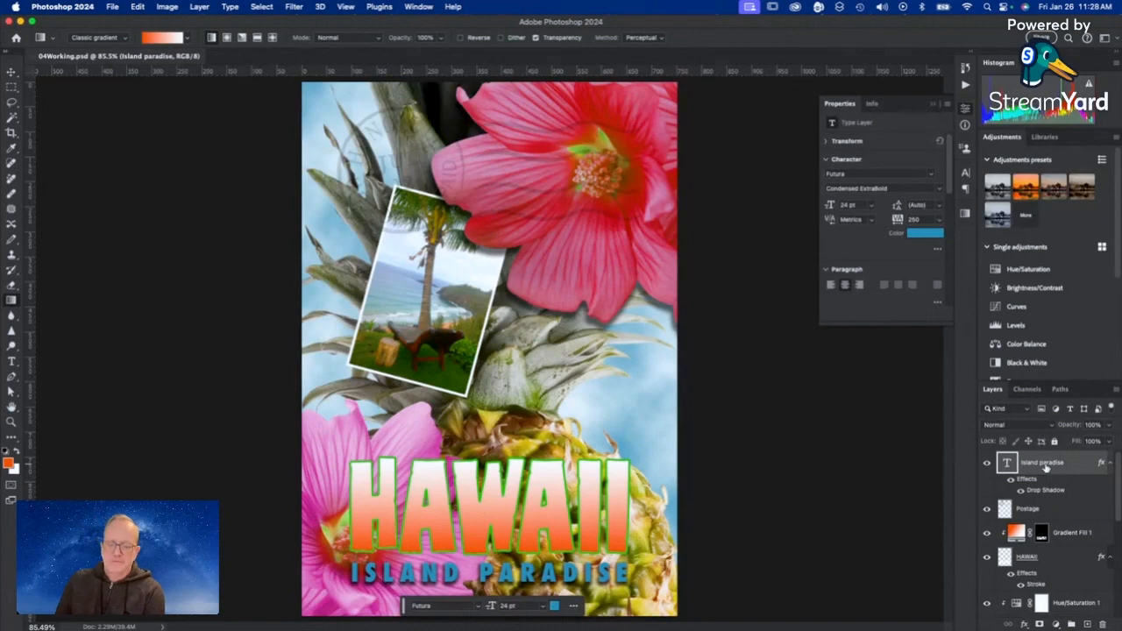
key("t")
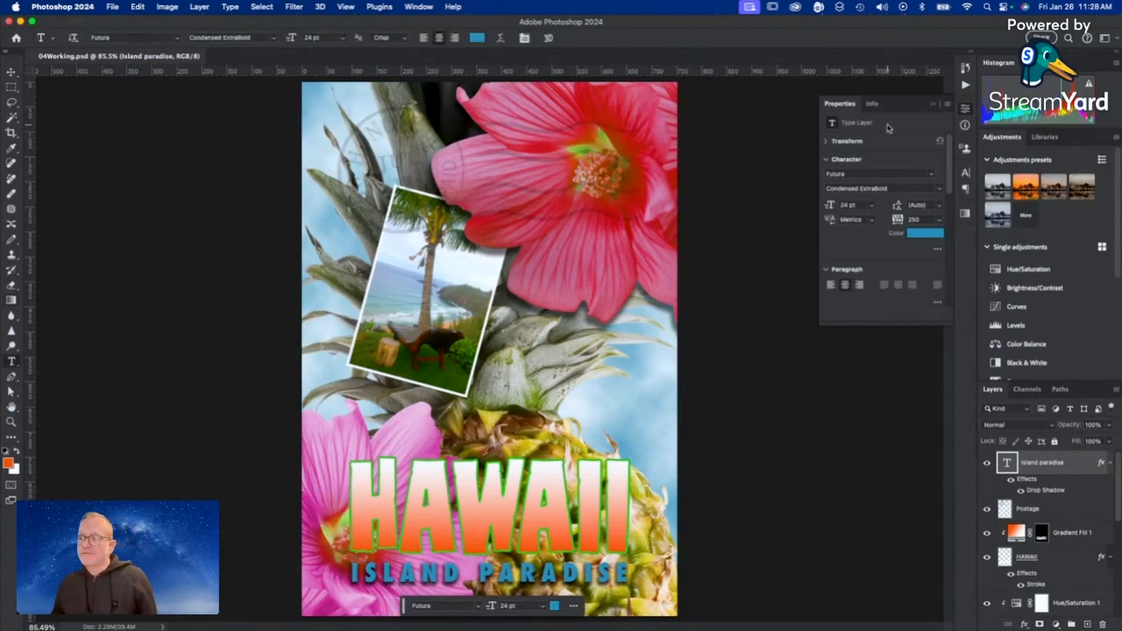
left_click(871, 207)
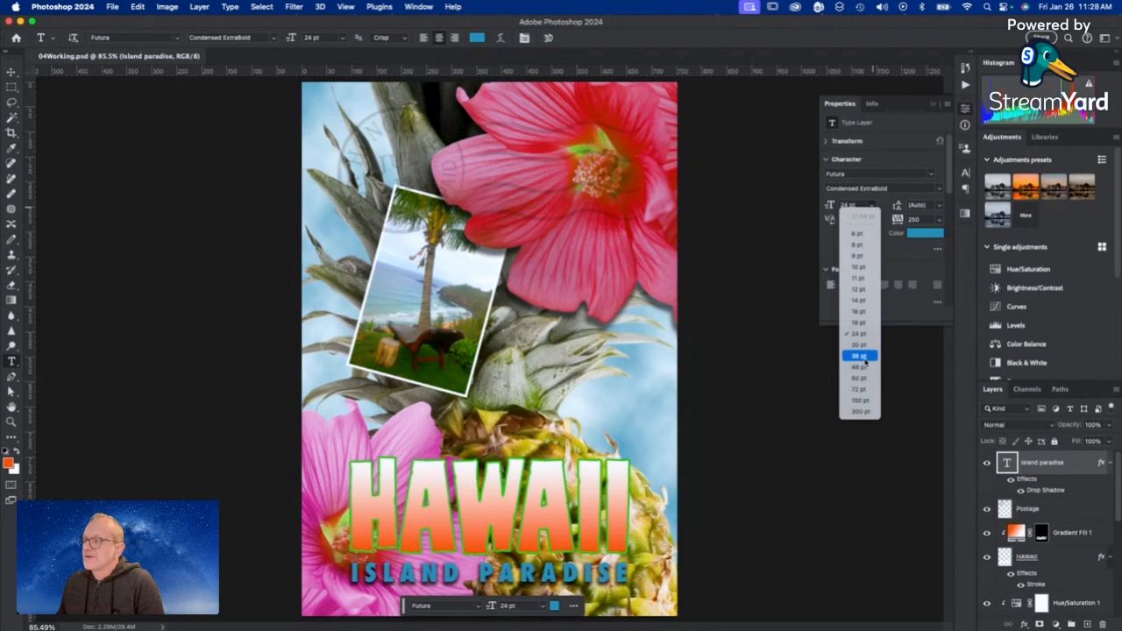
left_click(863, 356)
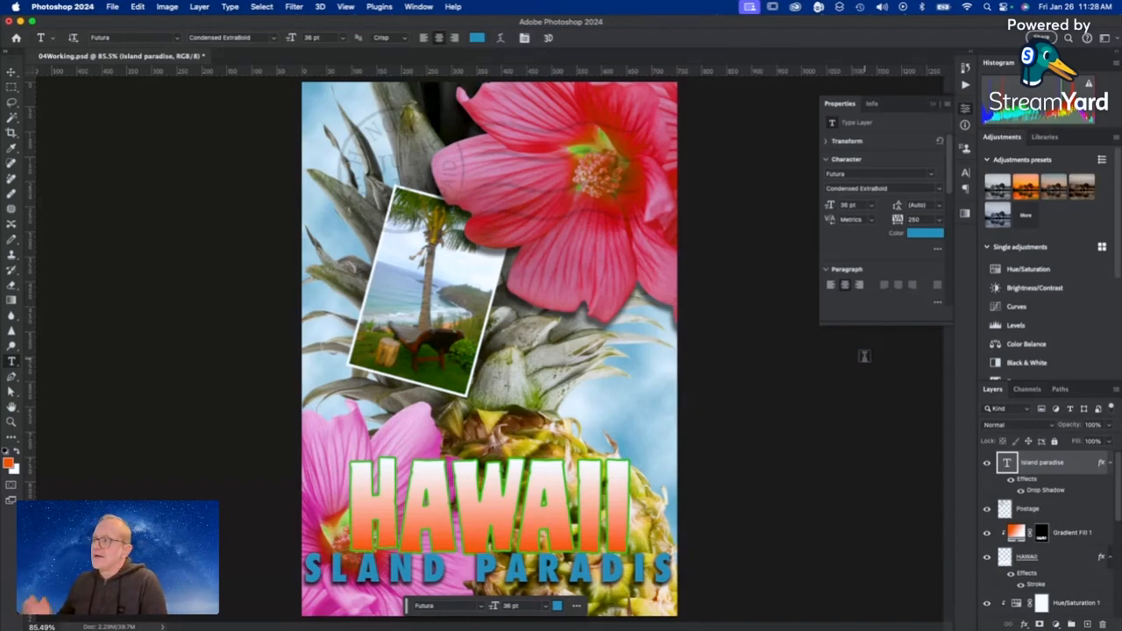
left_click(871, 208)
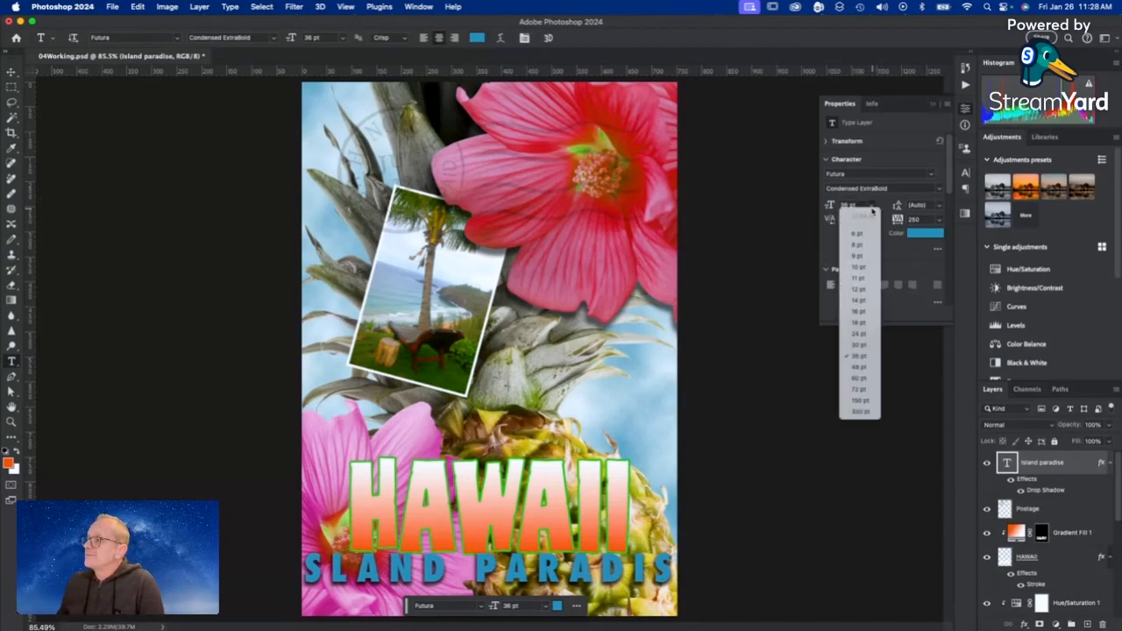
left_click(860, 344)
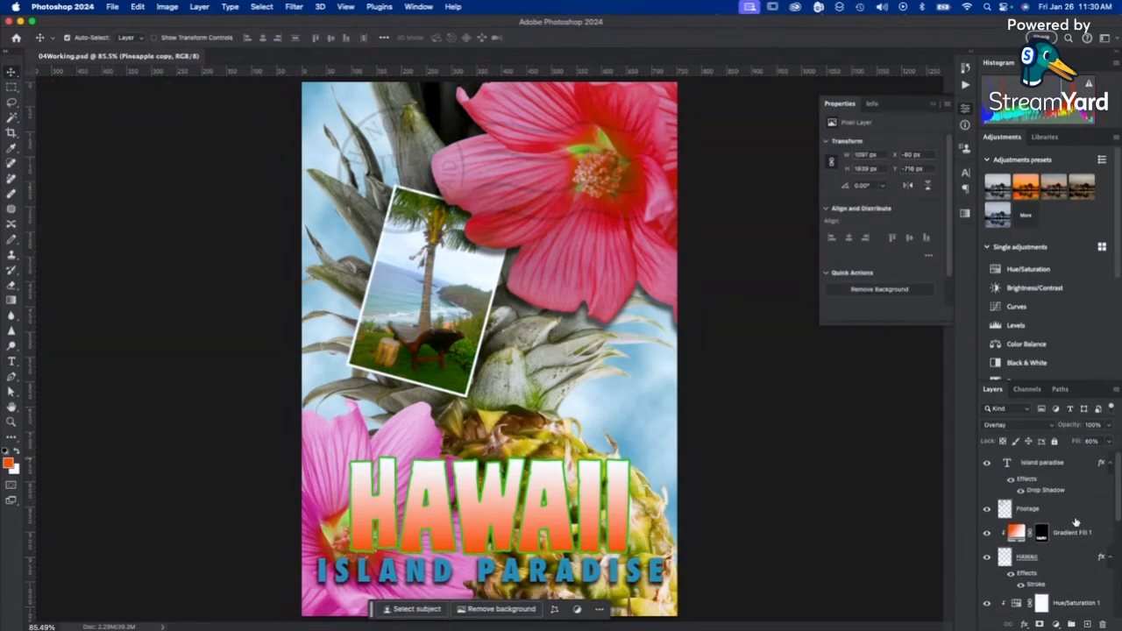
Move the Postage layer's postmark down and to the right, over the pineapple.
scroll(1077, 522, "up", 3)
left_click(1070, 515)
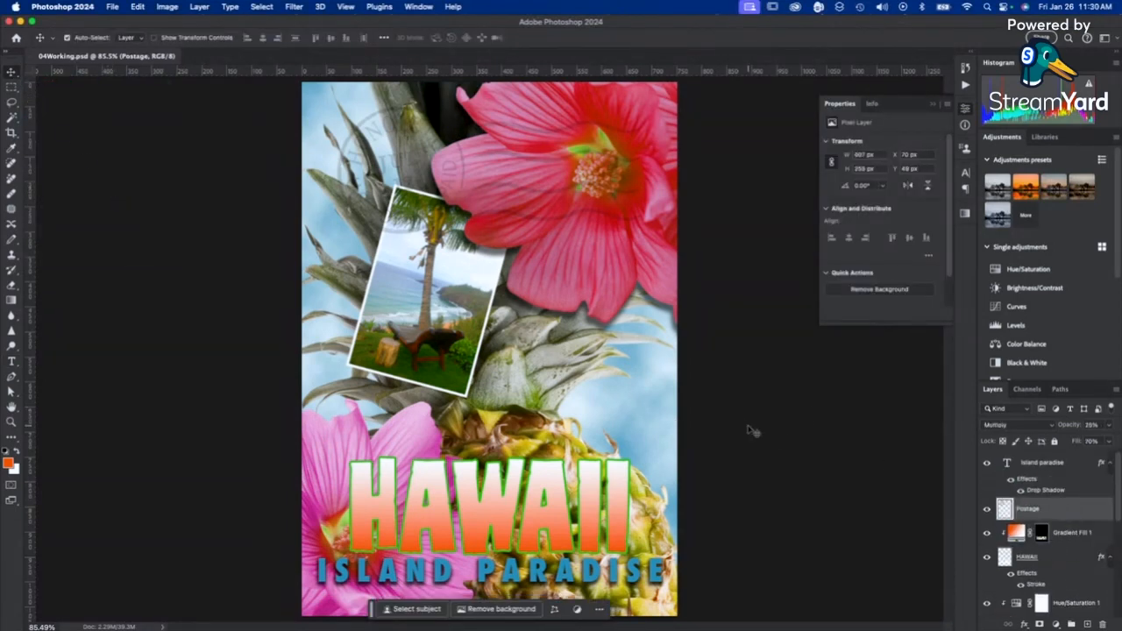
key("shift+Down")
key("shift+Down")
key("shift+Down")
key("shift+Down")
key("shift+Down")
key("shift+Down")
key("shift+Down")
key("shift+Down")
key("shift+Down")
key("shift+Down")
key("shift+Down")
key("shift+Down")
key("shift+Down")
key("shift+Down")
key("shift+Down")
key("shift+Down")
key("shift+Down")
key("shift+Down")
key("shift+Down")
key("shift+Down")
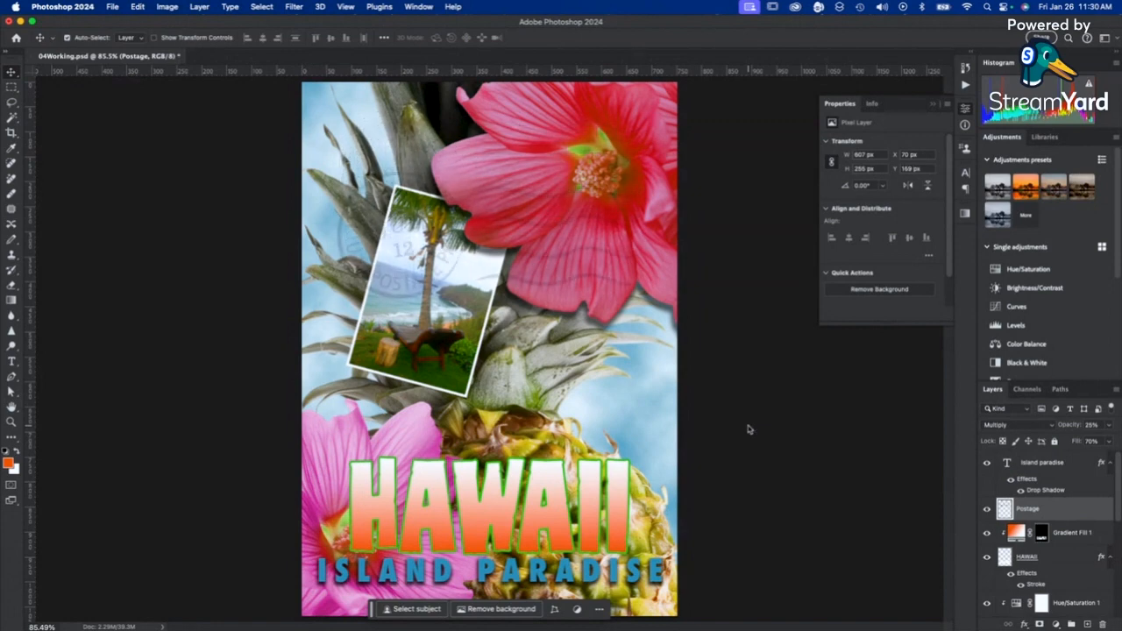
key("shift+Right")
key("shift+Right")
key("shift+Right")
key("shift+Right")
key("shift+Right")
key("shift+Right")
key("shift+Right")
key("shift+Right")
key("shift+Right")
key("shift+Right")
key("shift+Right")
key("shift+Right")
key("shift+Right")
key("shift+Right")
key("shift+Right")
key("shift+Right")
key("shift+Right")
key("shift+Right")
key("shift+Right")
key("shift+Right")
key("shift+Down")
key("shift+Down")
key("shift+Down")
key("shift+Down")
key("shift+Down")
key("shift+Down")
key("shift+Down")
key("shift+Down")
key("shift+Down")
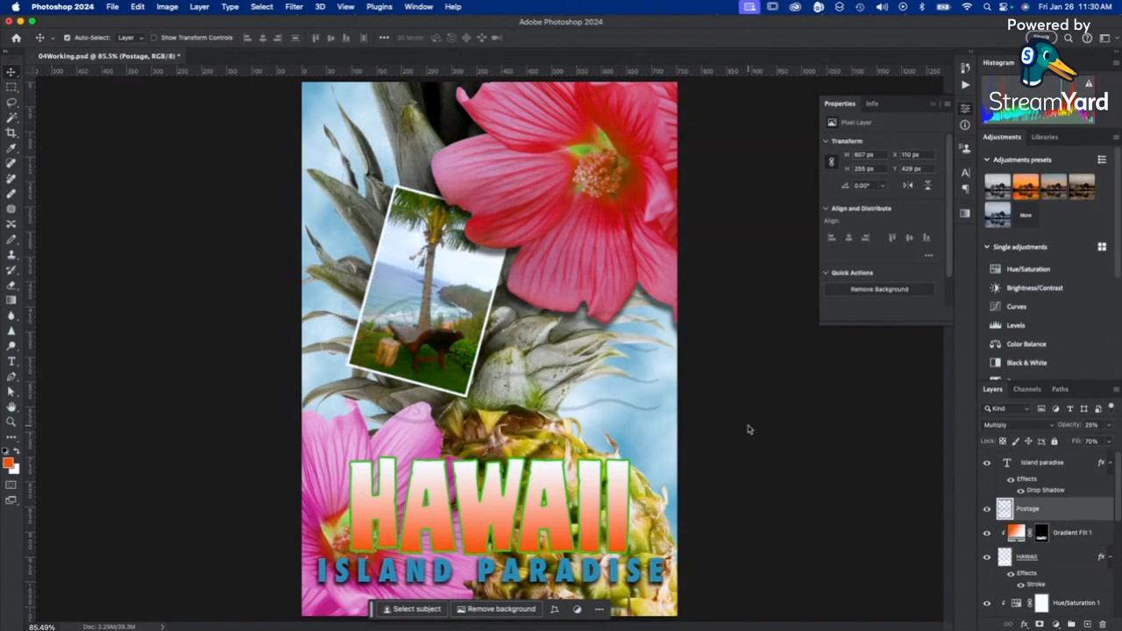
Add a new empty layer above the Island paradise text layer and select the entire canvas.
left_click(1051, 466)
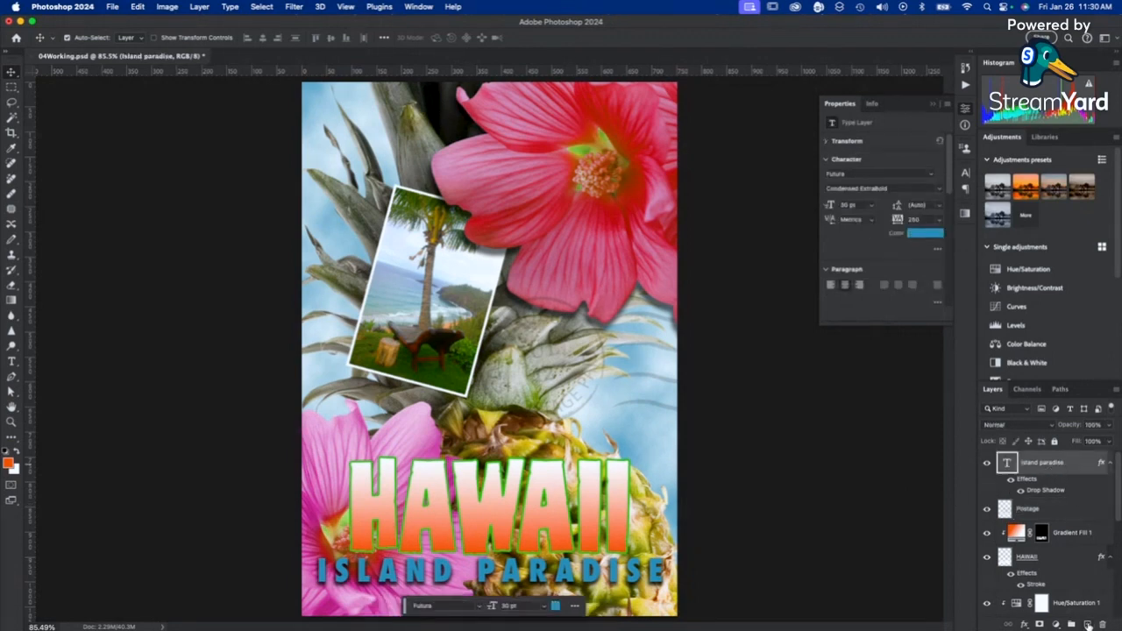
left_click(1088, 624)
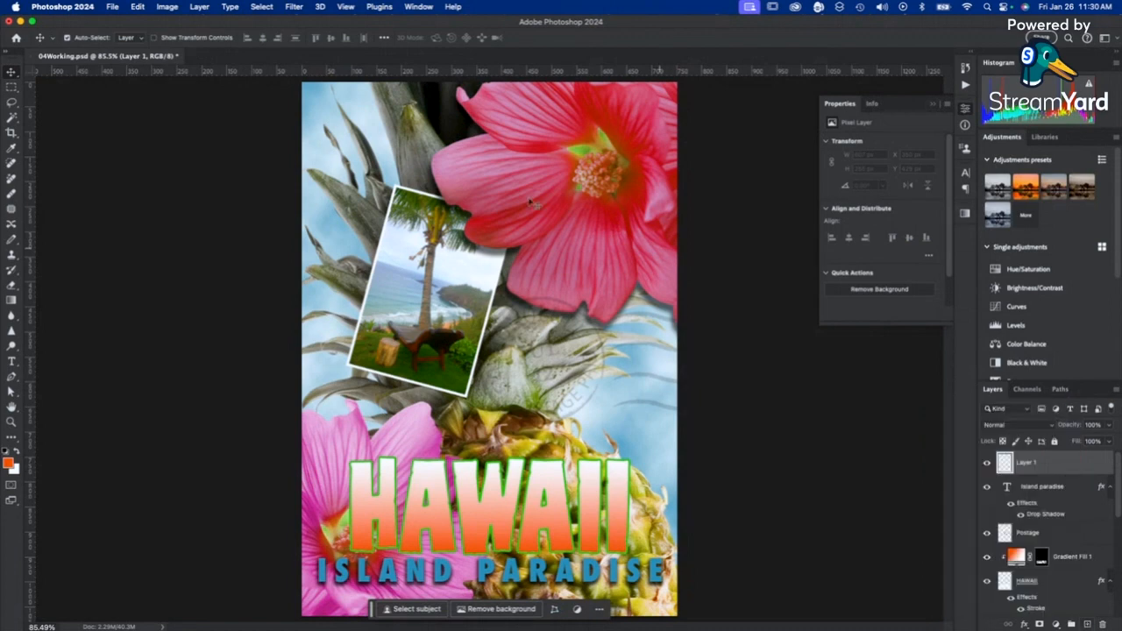
left_click(255, 7)
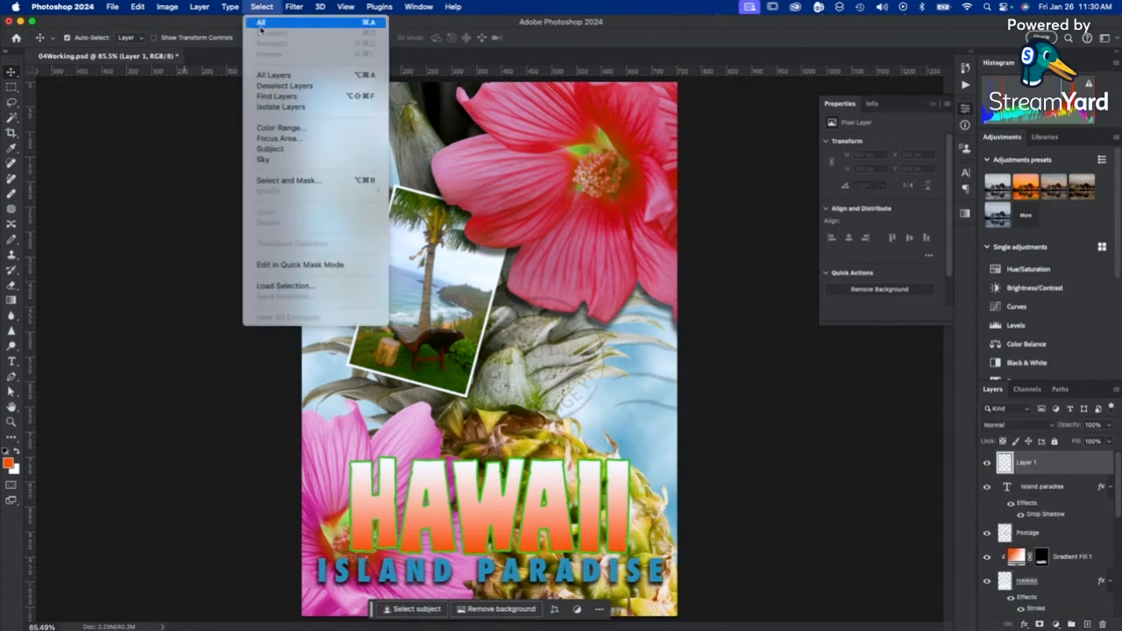
left_click(260, 23)
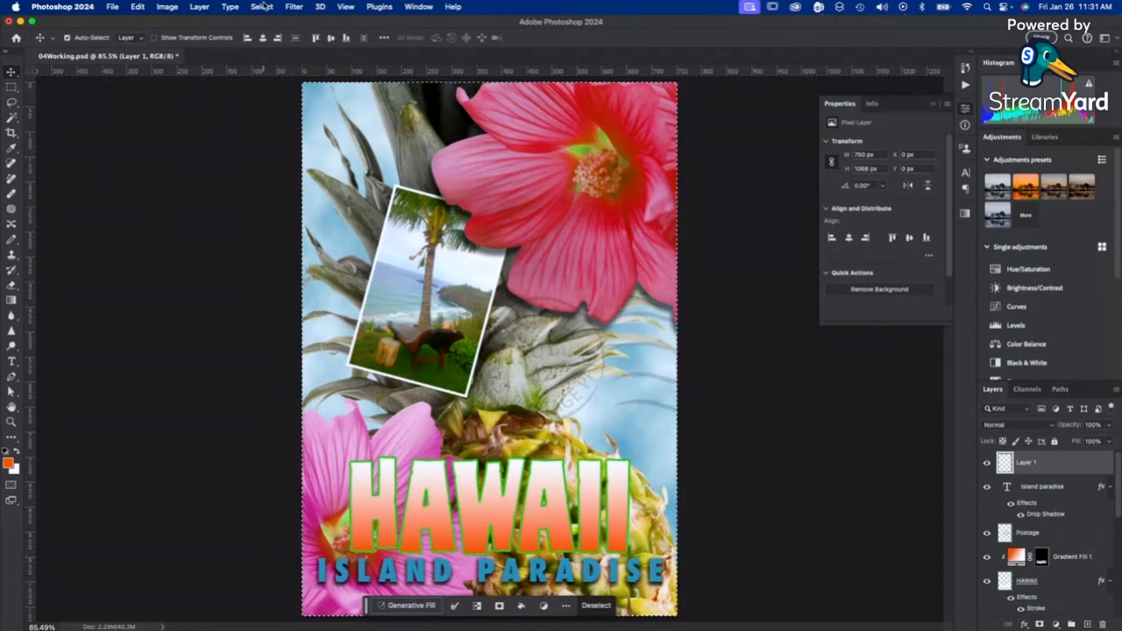
Convert the full-canvas selection into a border selection 10 pixels wide.
left_click(261, 6)
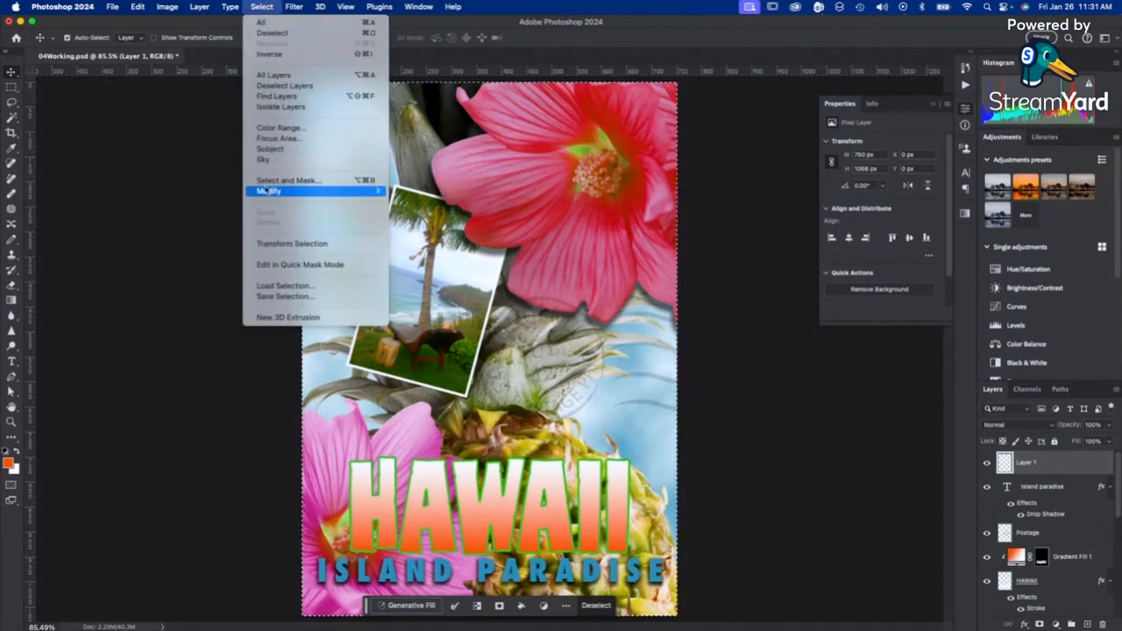
mouse_move(266, 191)
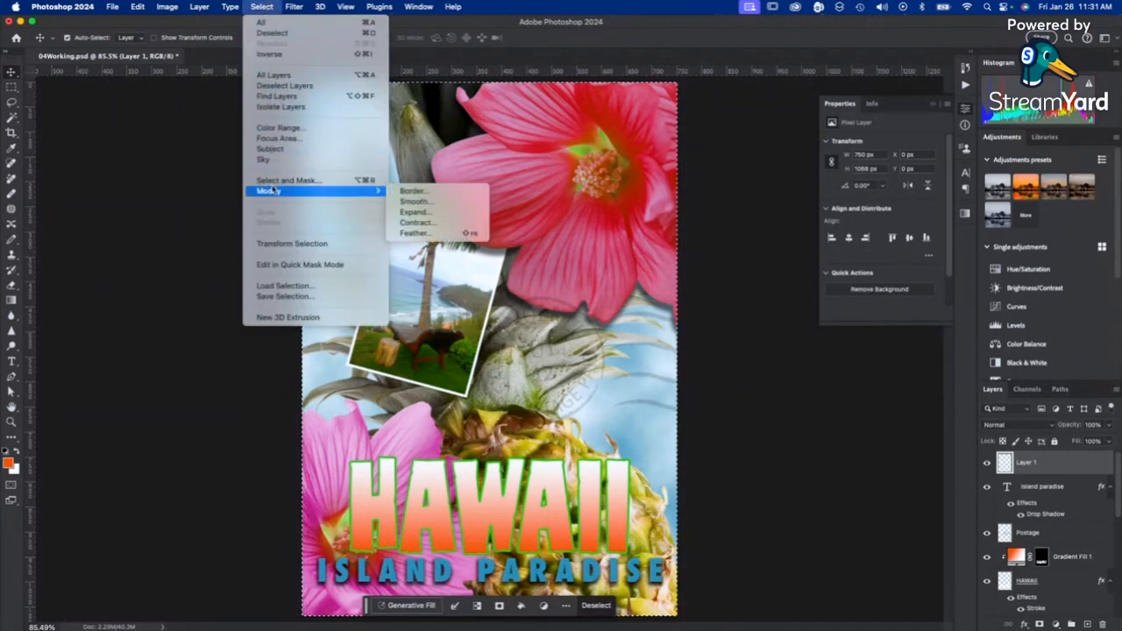
left_click(410, 190)
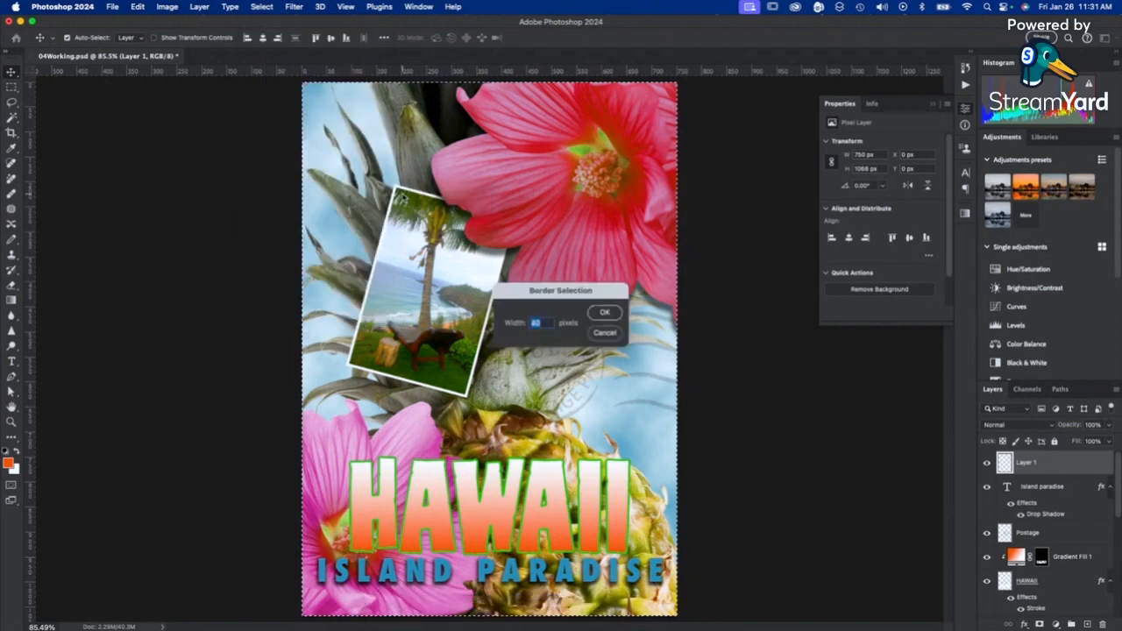
type("10")
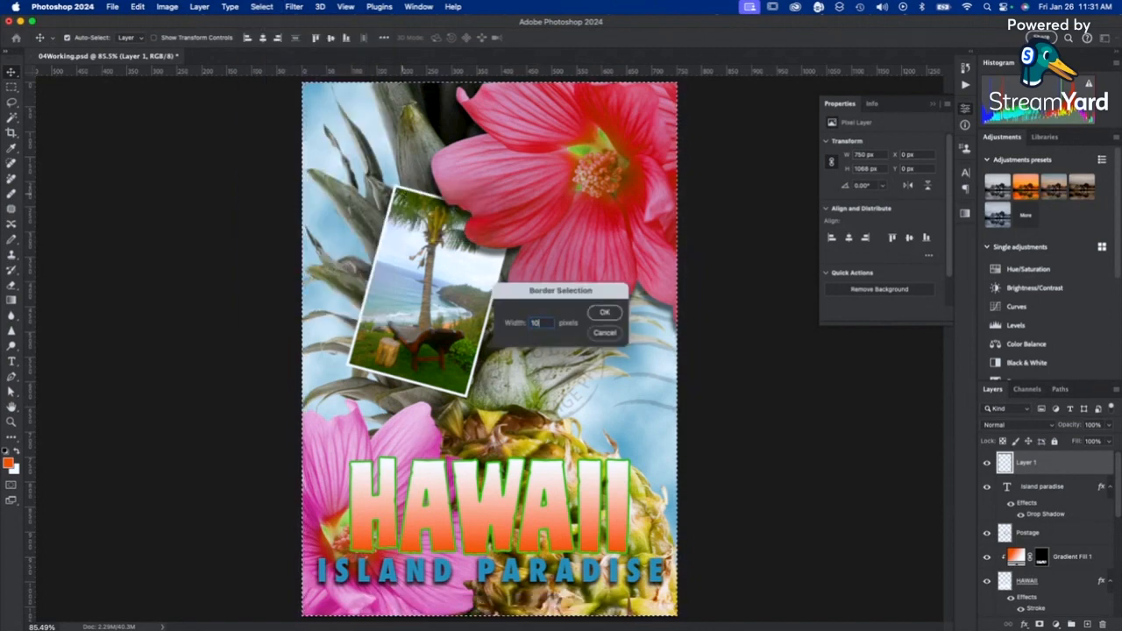
key("Return")
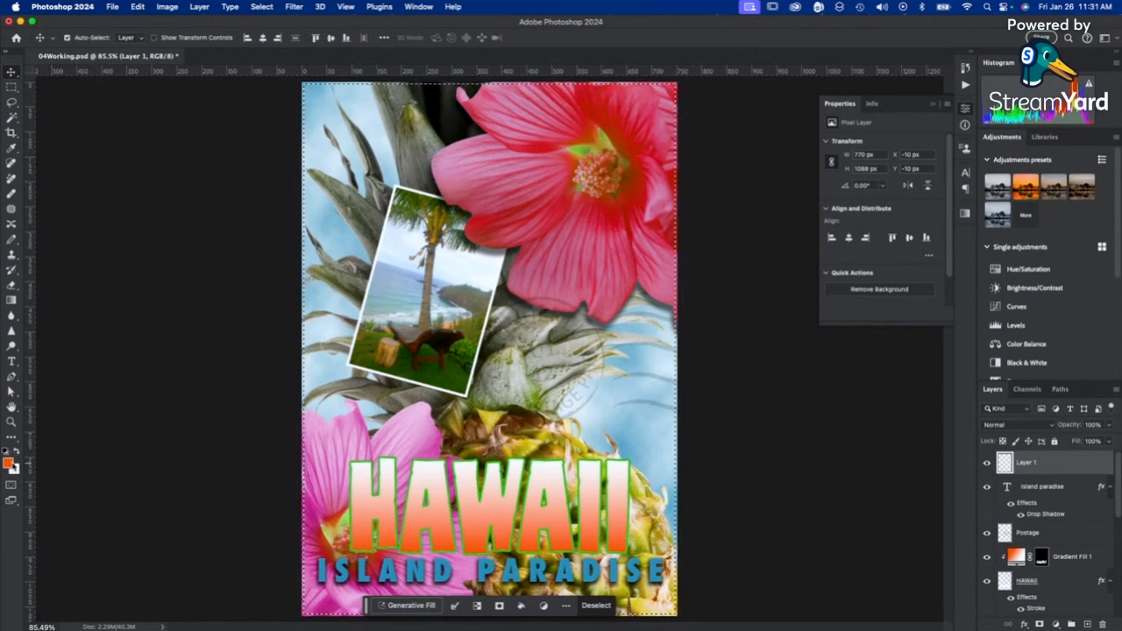
Fill the border selection on the new layer with white as the foreground colour at 100% opacity, and deselect.
key("x")
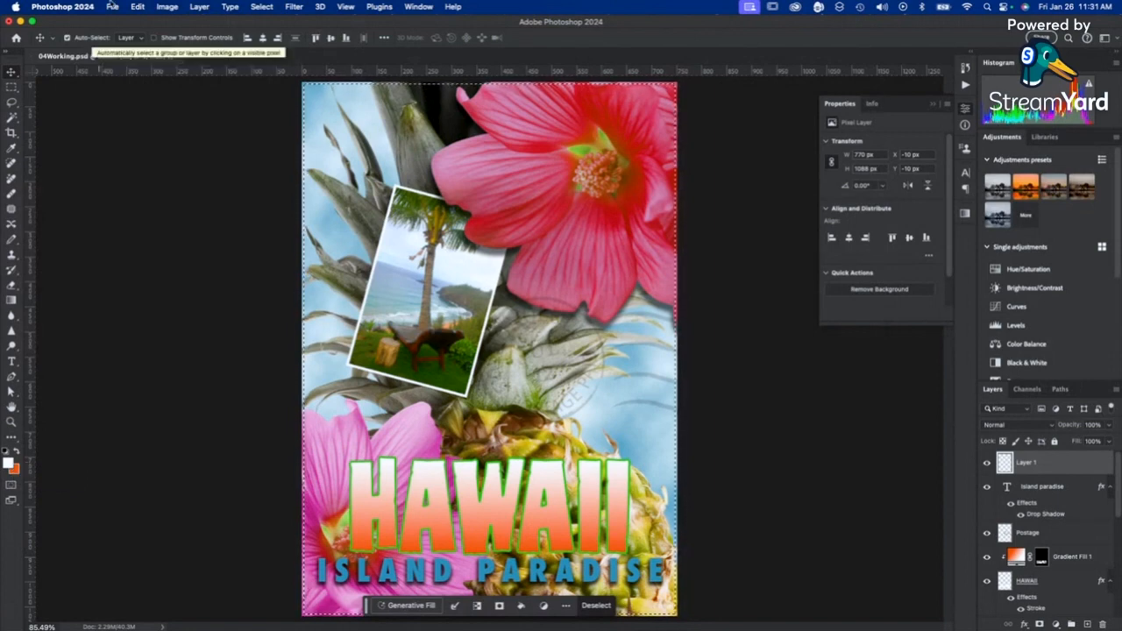
left_click(136, 7)
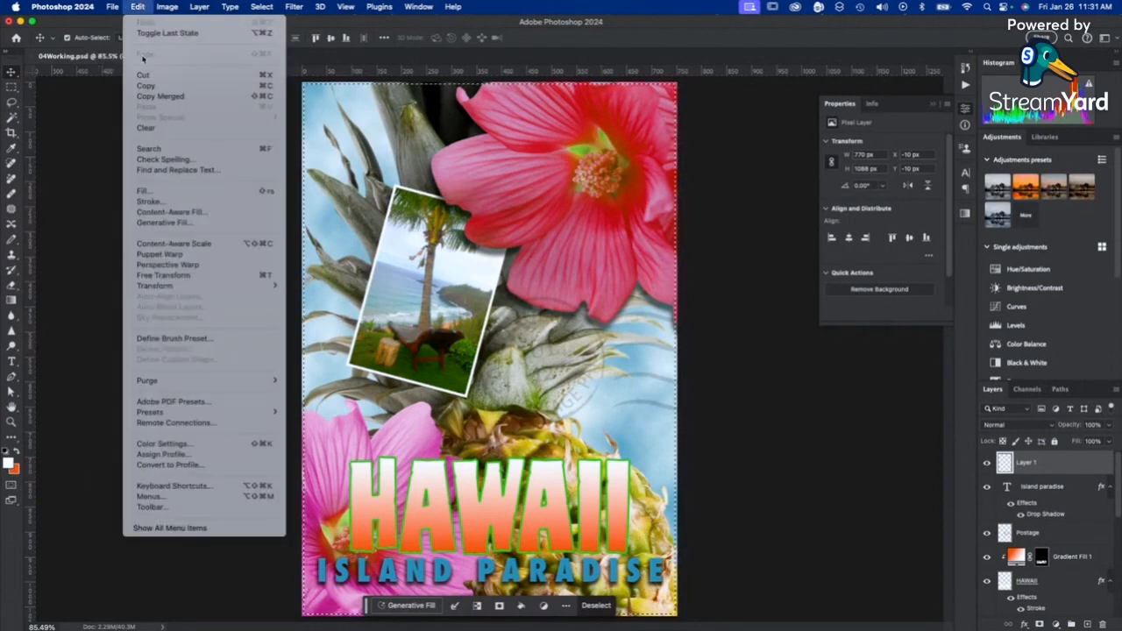
left_click(142, 190)
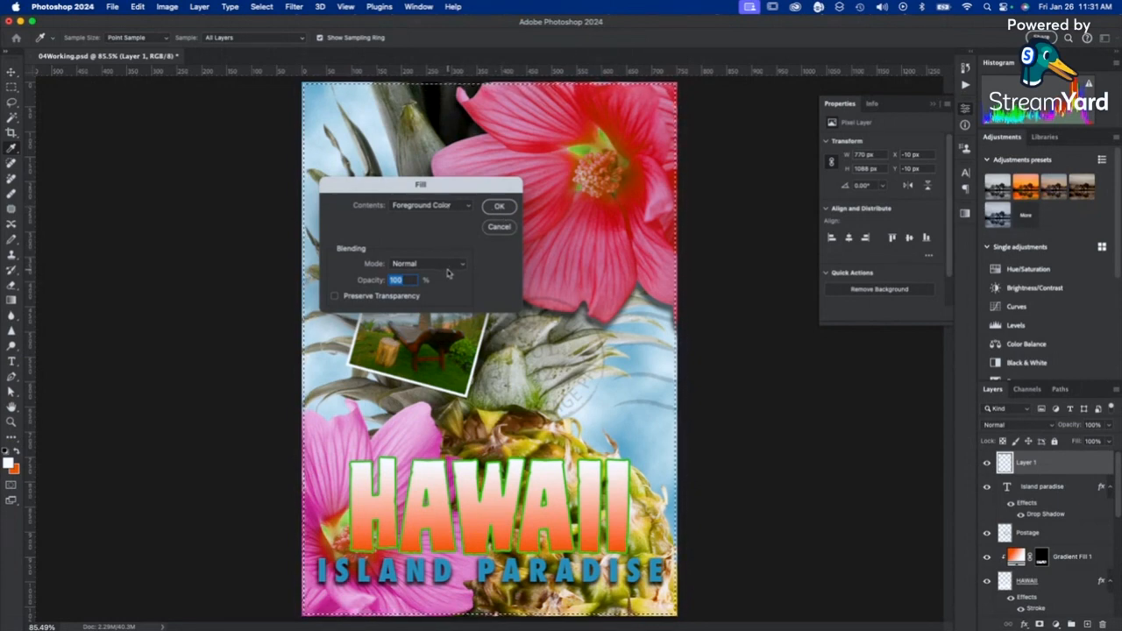
left_click(499, 206)
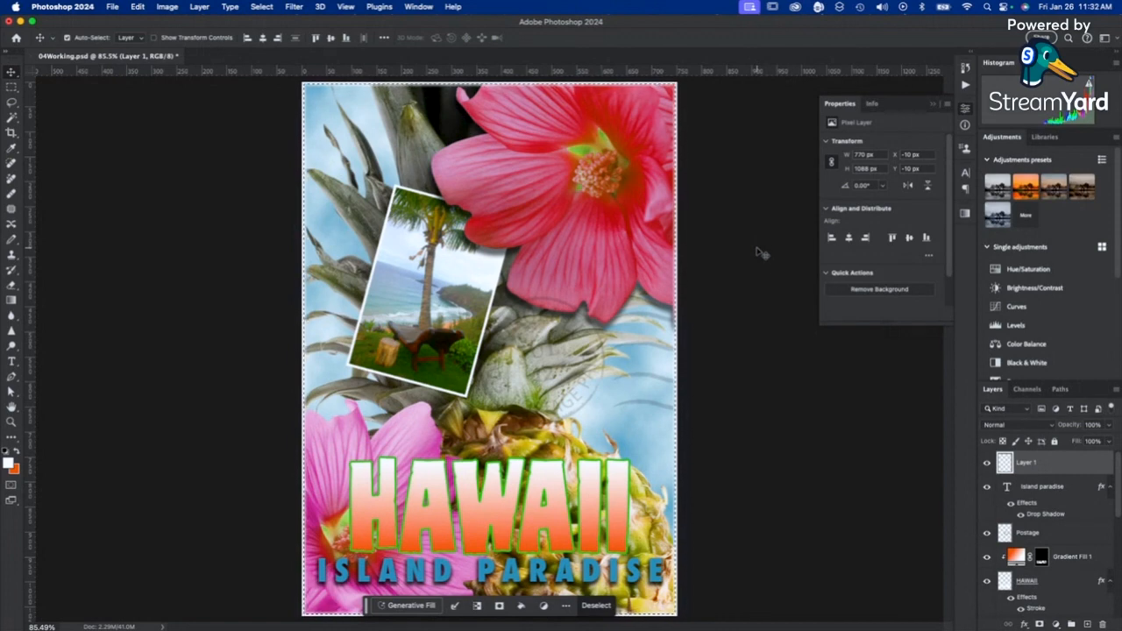
key("super+d")
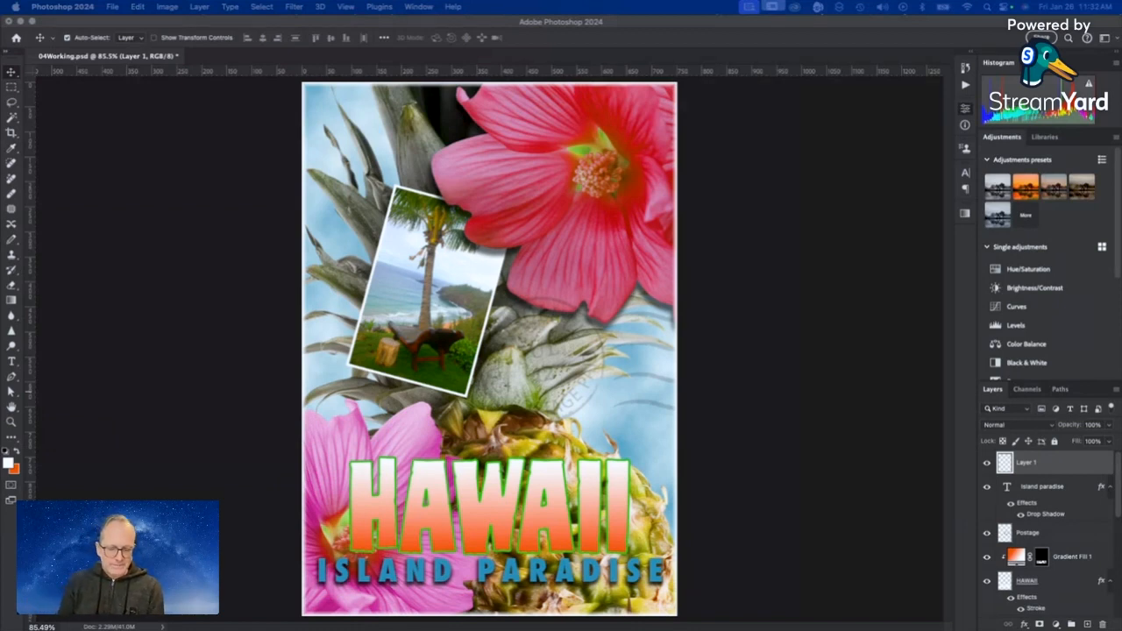
Save the layered 04Working.psd and flatten the image into a single background layer.
left_click(103, 4)
left_click(145, 128)
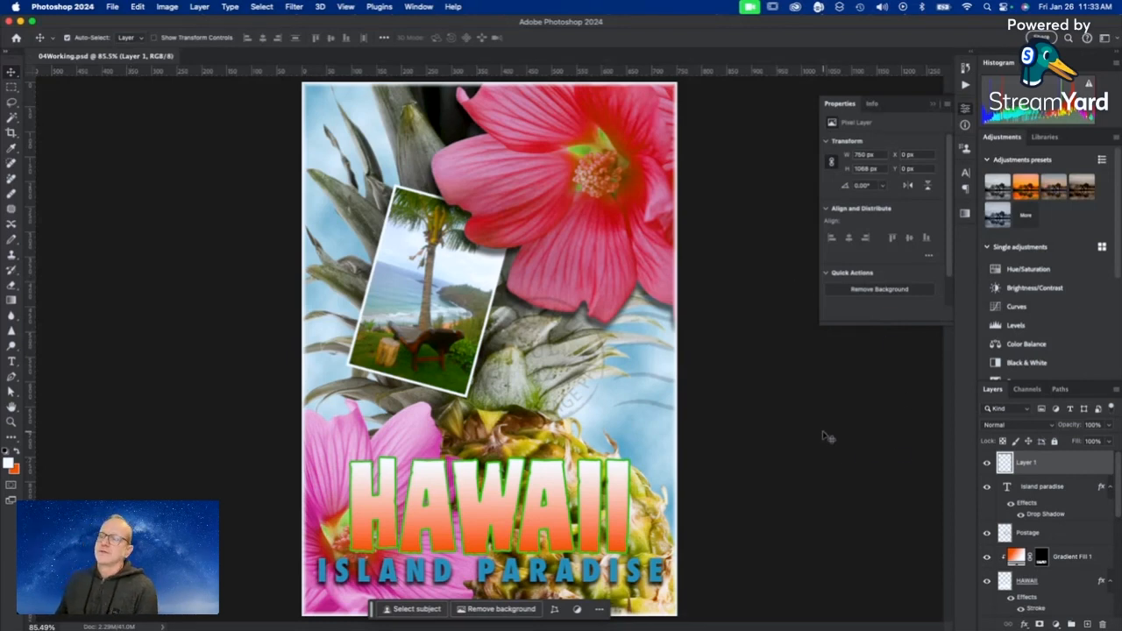
left_click(199, 6)
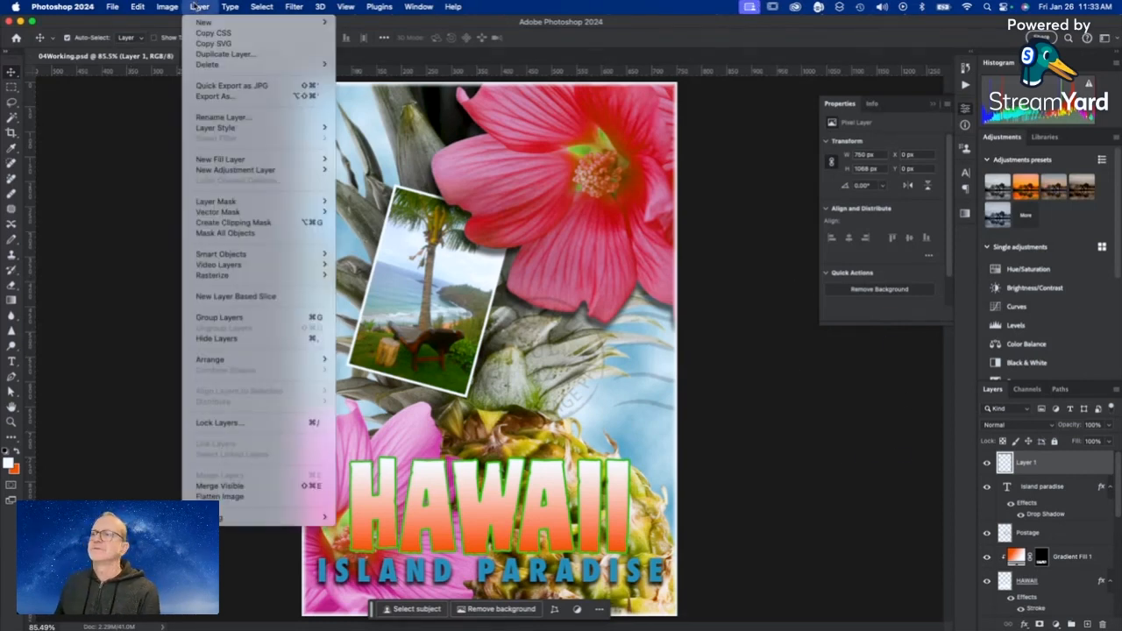
left_click(233, 497)
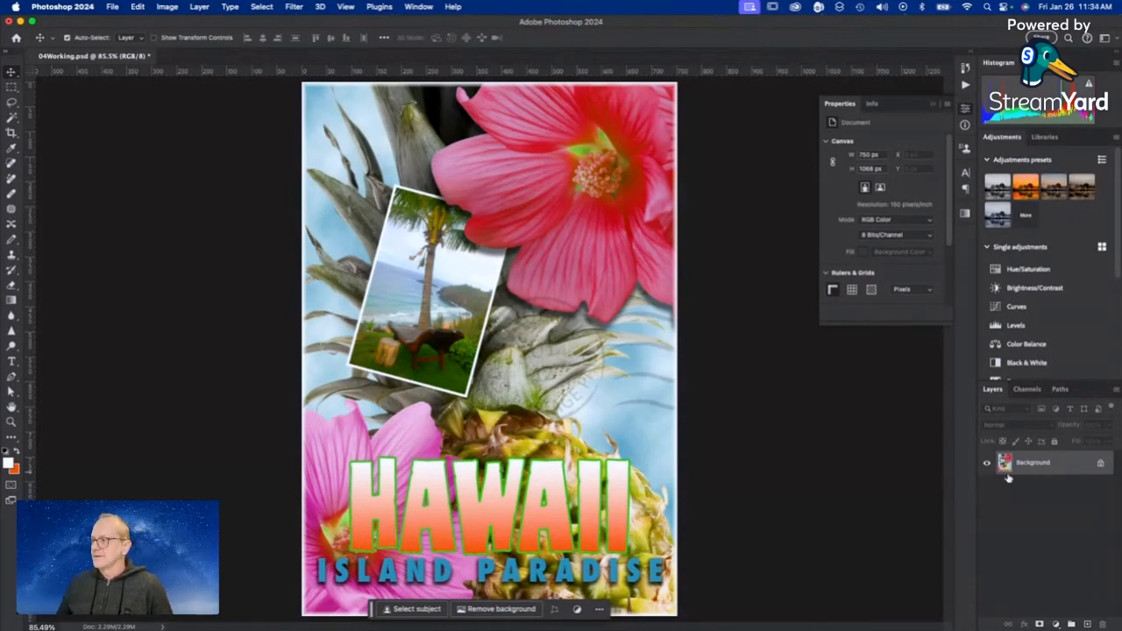
Save the flattened image to the Desktop as a JPEG named 04hawaiipostcarrd, with Maximum quality 12 and Baseline ("Standard") format.
left_click(113, 6)
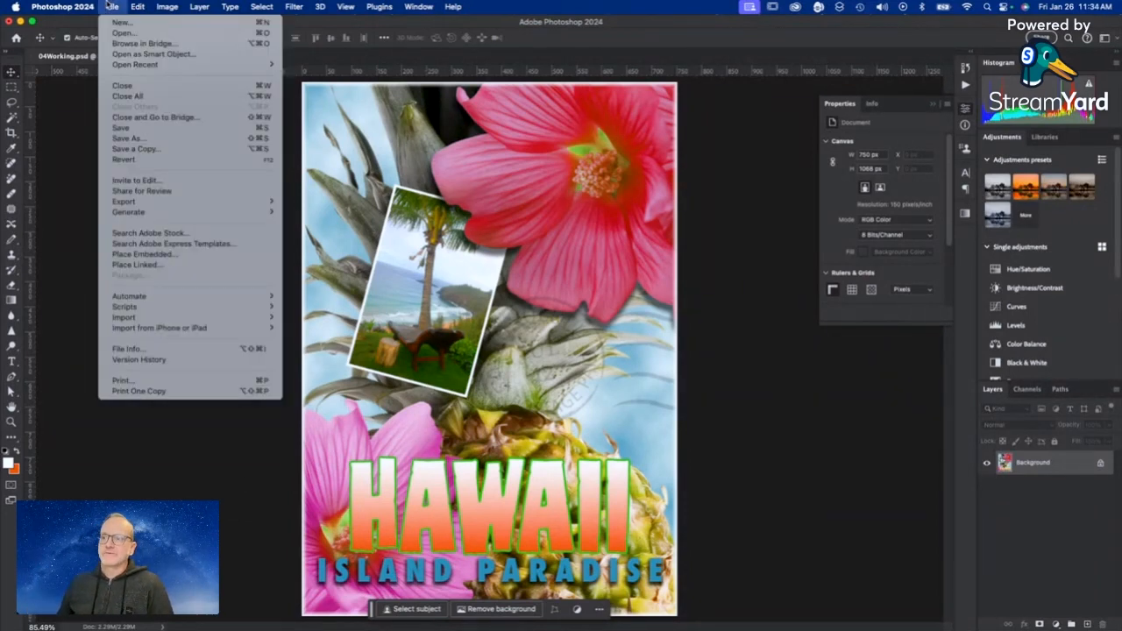
left_click(123, 138)
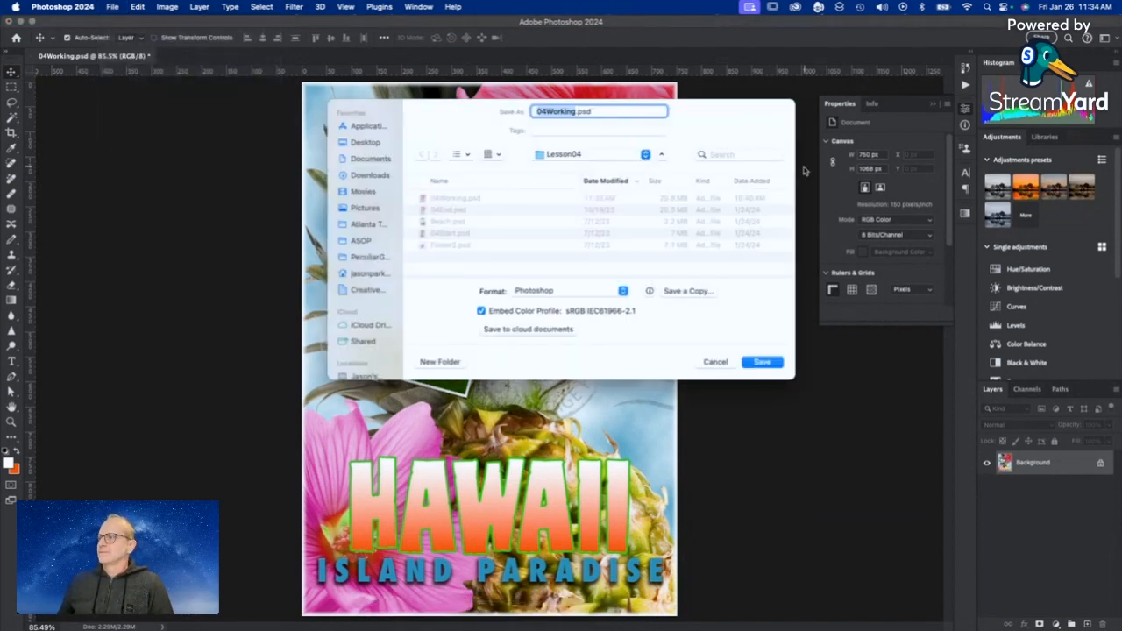
left_click(578, 291)
left_click(553, 331)
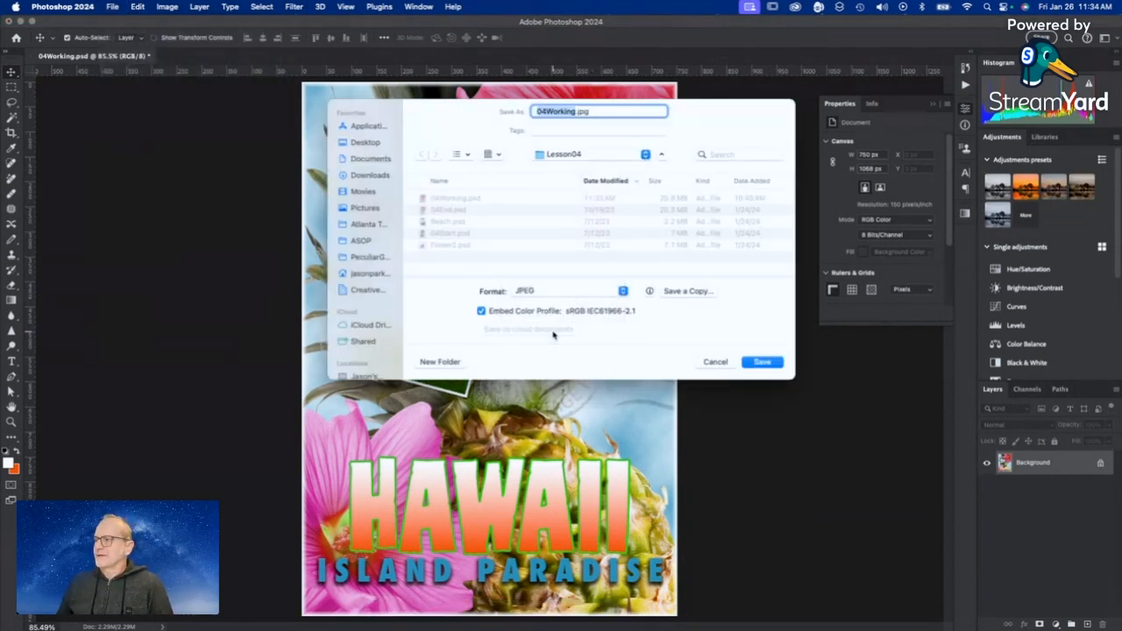
left_click(356, 146)
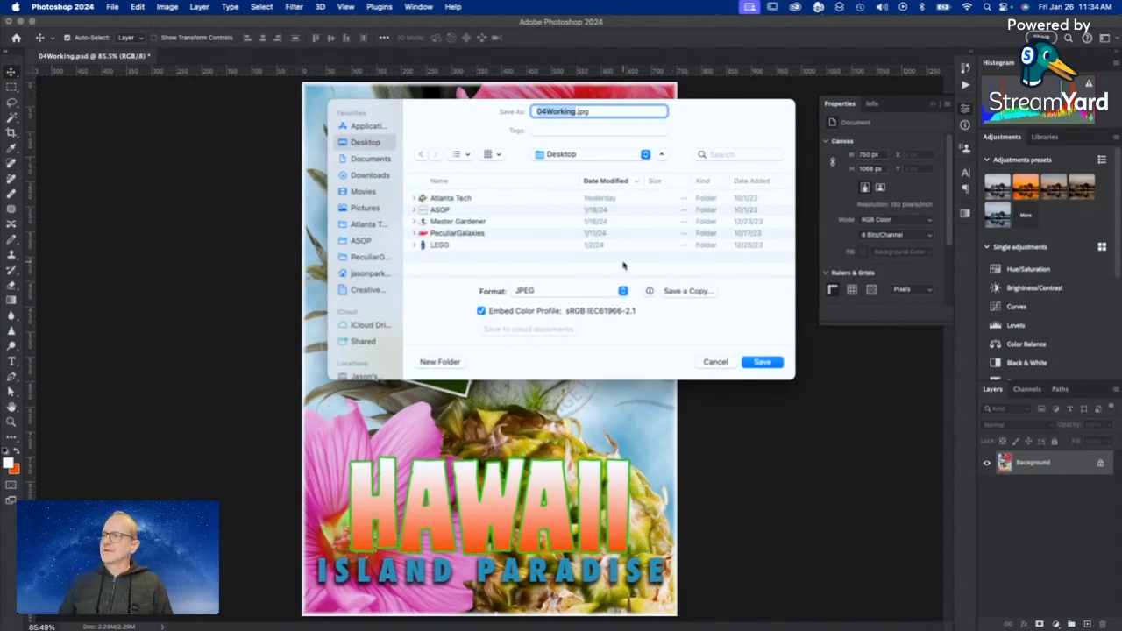
type("04hawa")
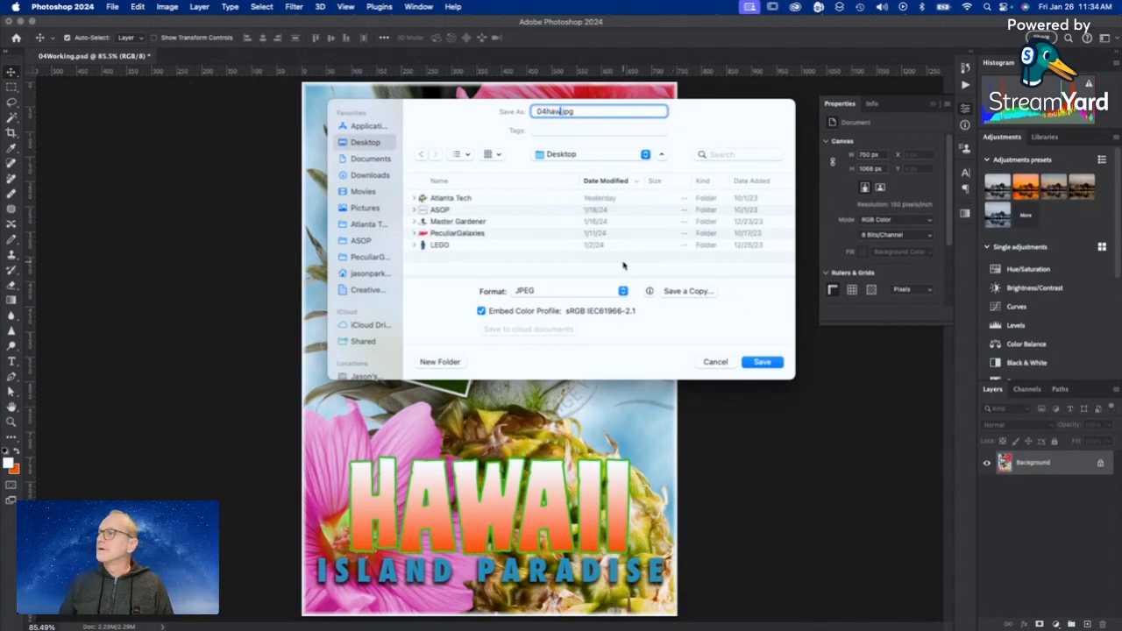
type("iipost")
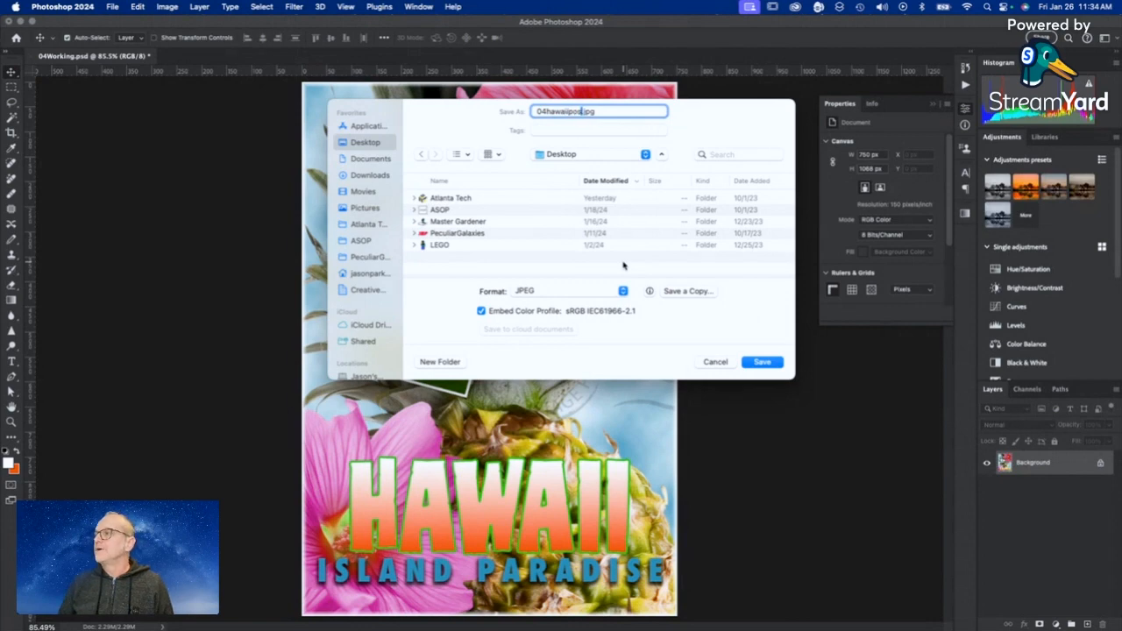
type("card")
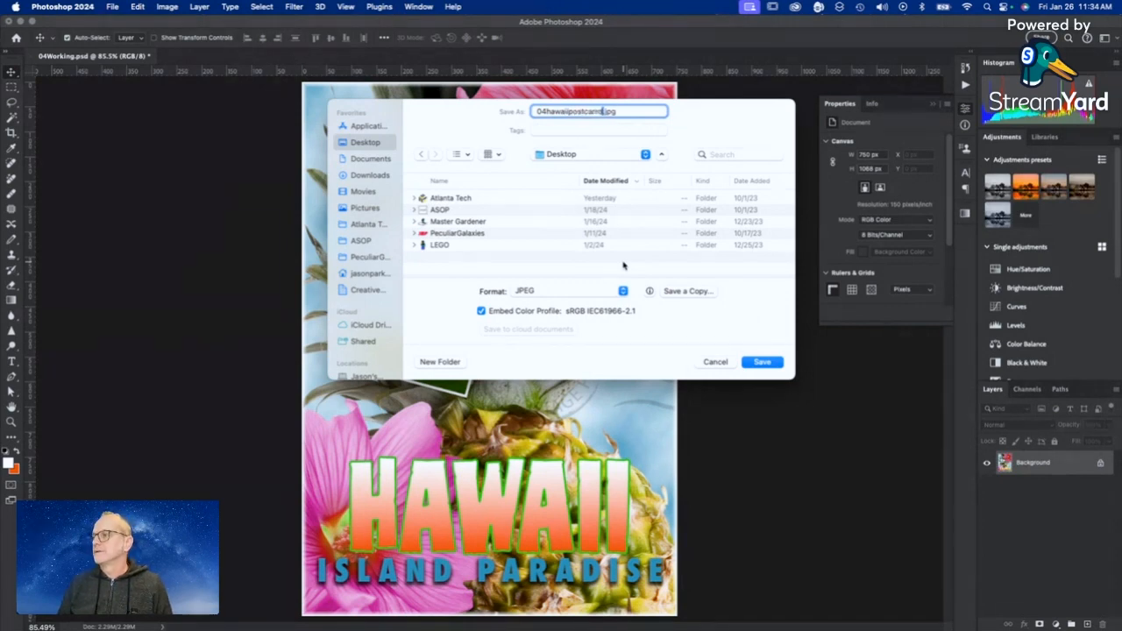
key("Return")
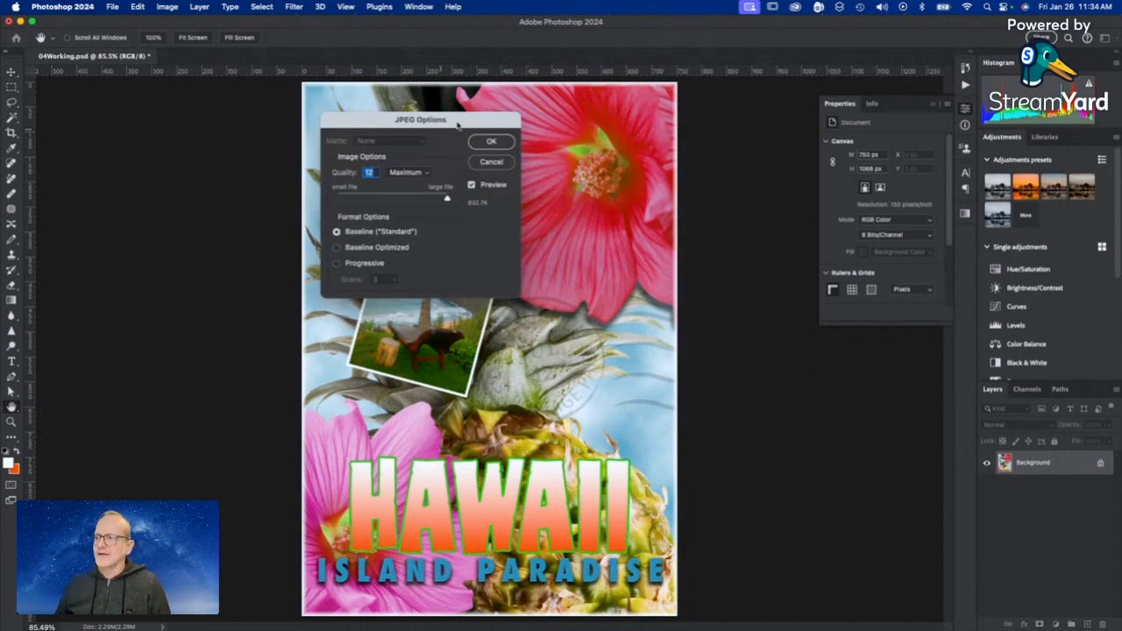
left_click(494, 142)
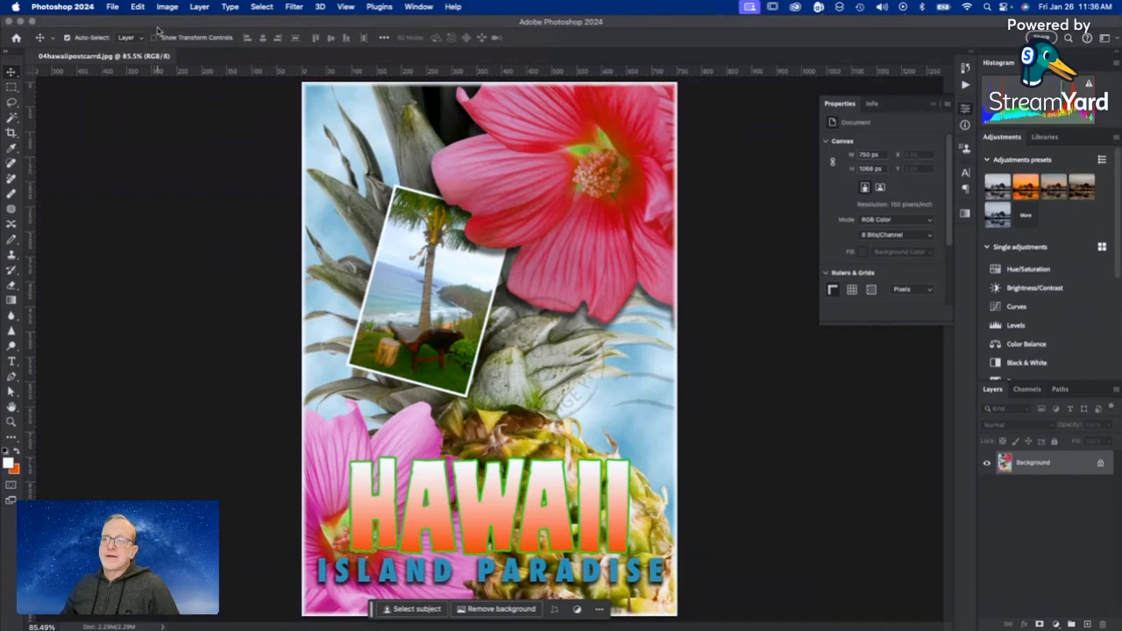
Save a copy of the postcard to the Desktop as a Photoshop PDF, with Preserve Photoshop Editing Capabilities turned off.
left_click(112, 7)
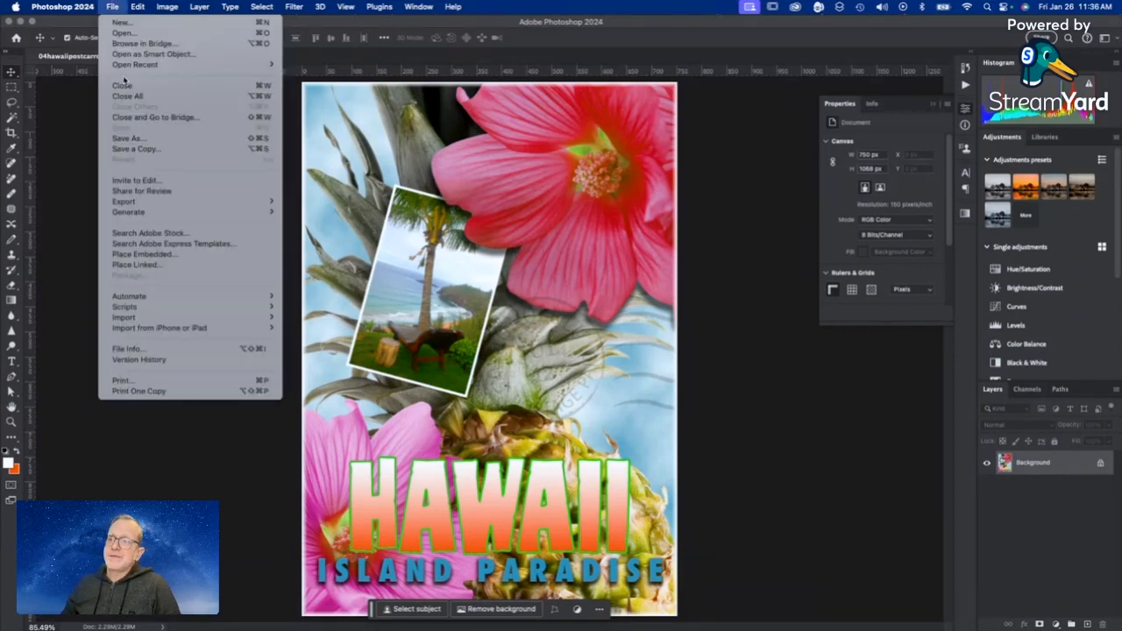
left_click(156, 149)
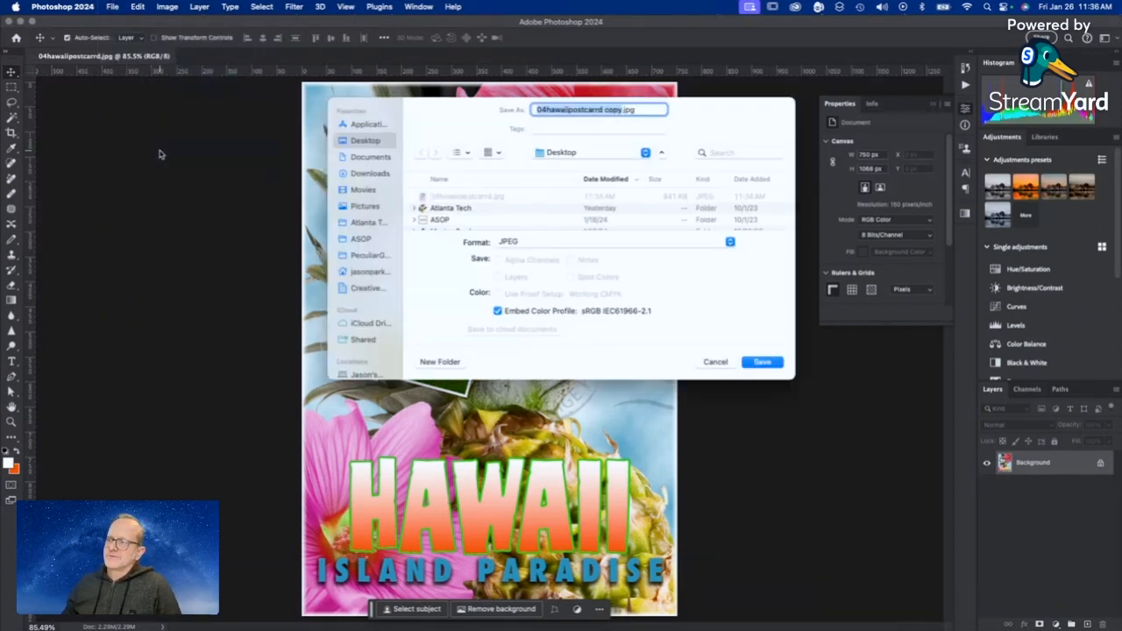
left_click(699, 243)
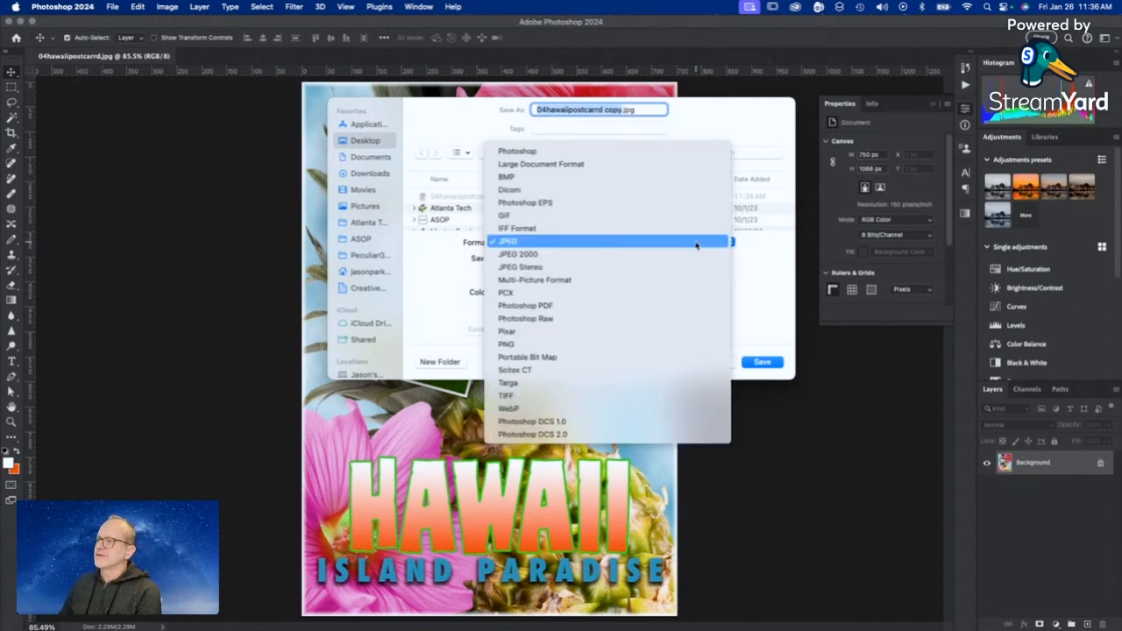
left_click(602, 307)
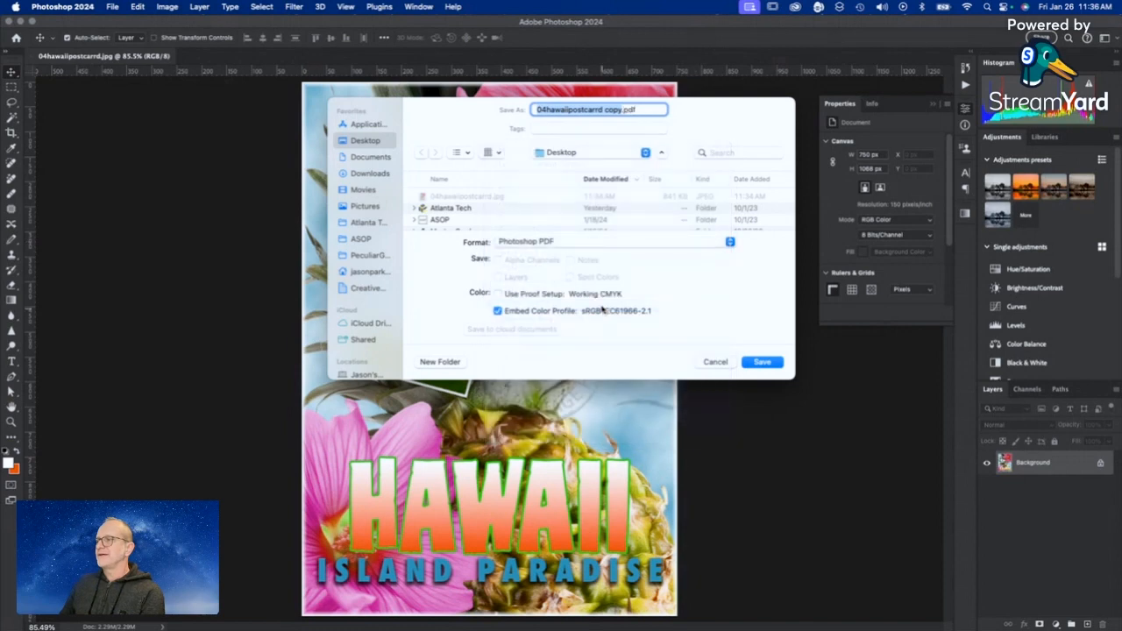
left_click(761, 362)
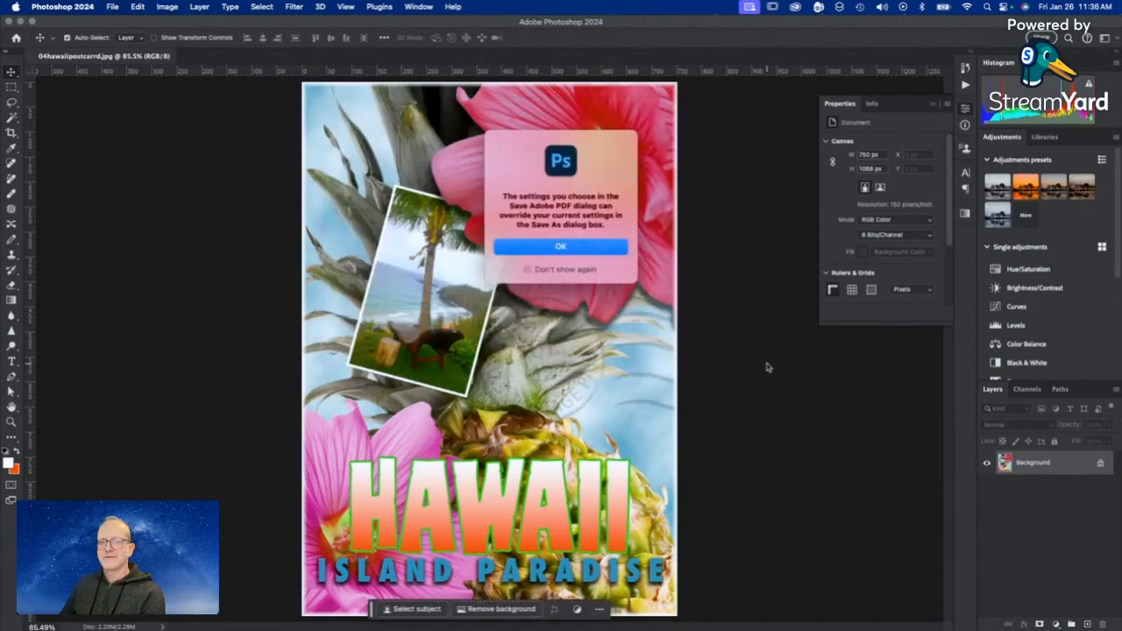
left_click(561, 246)
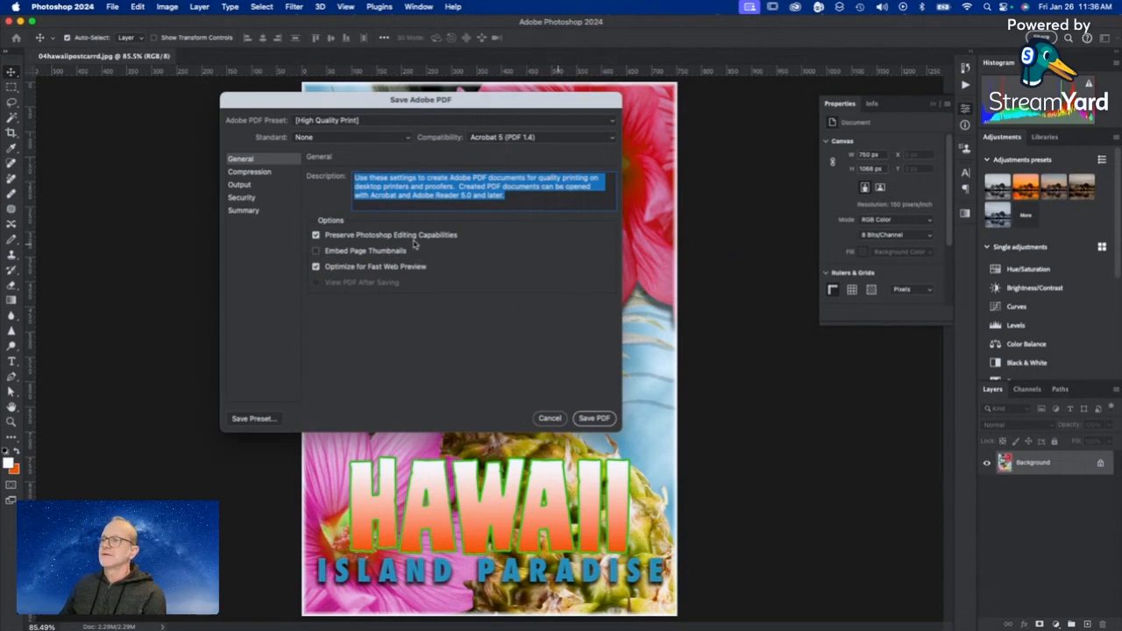
left_click(316, 235)
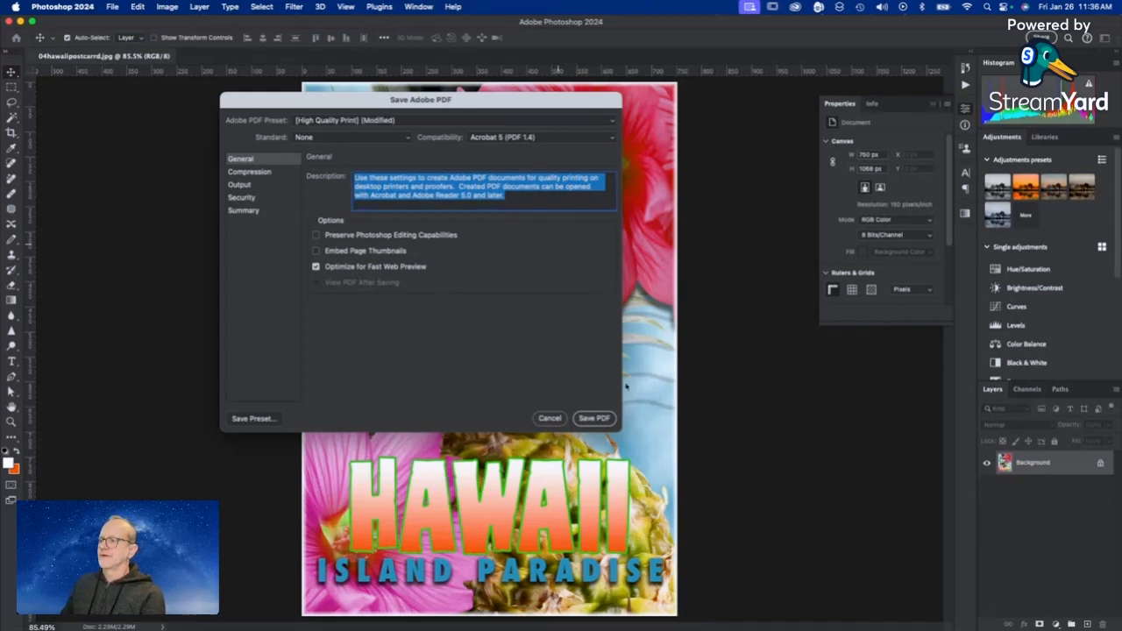
left_click(599, 418)
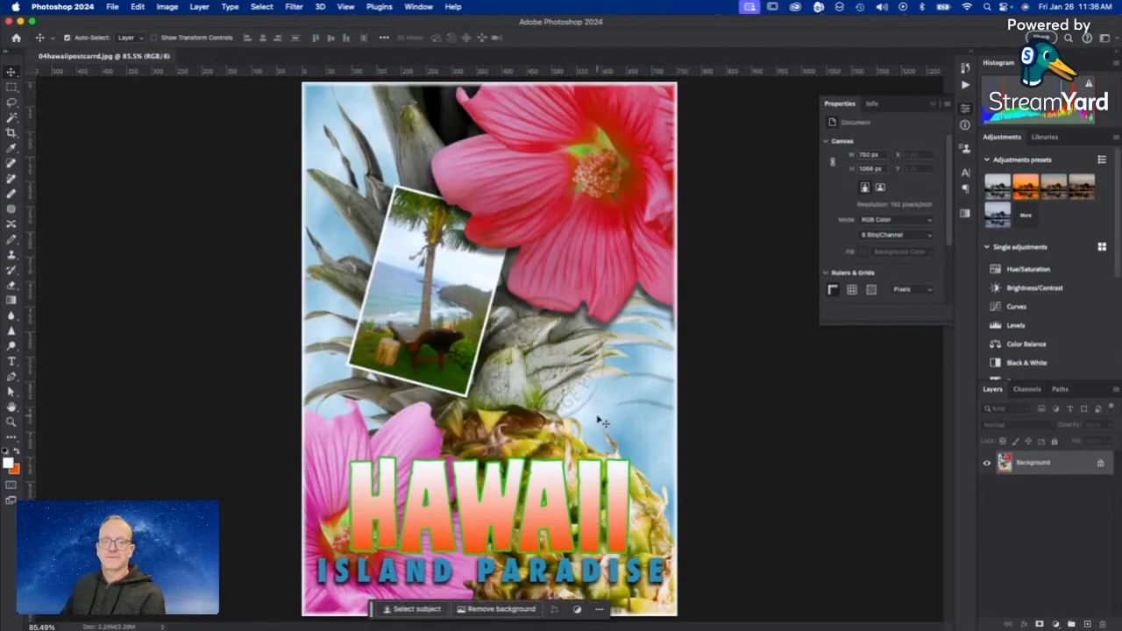